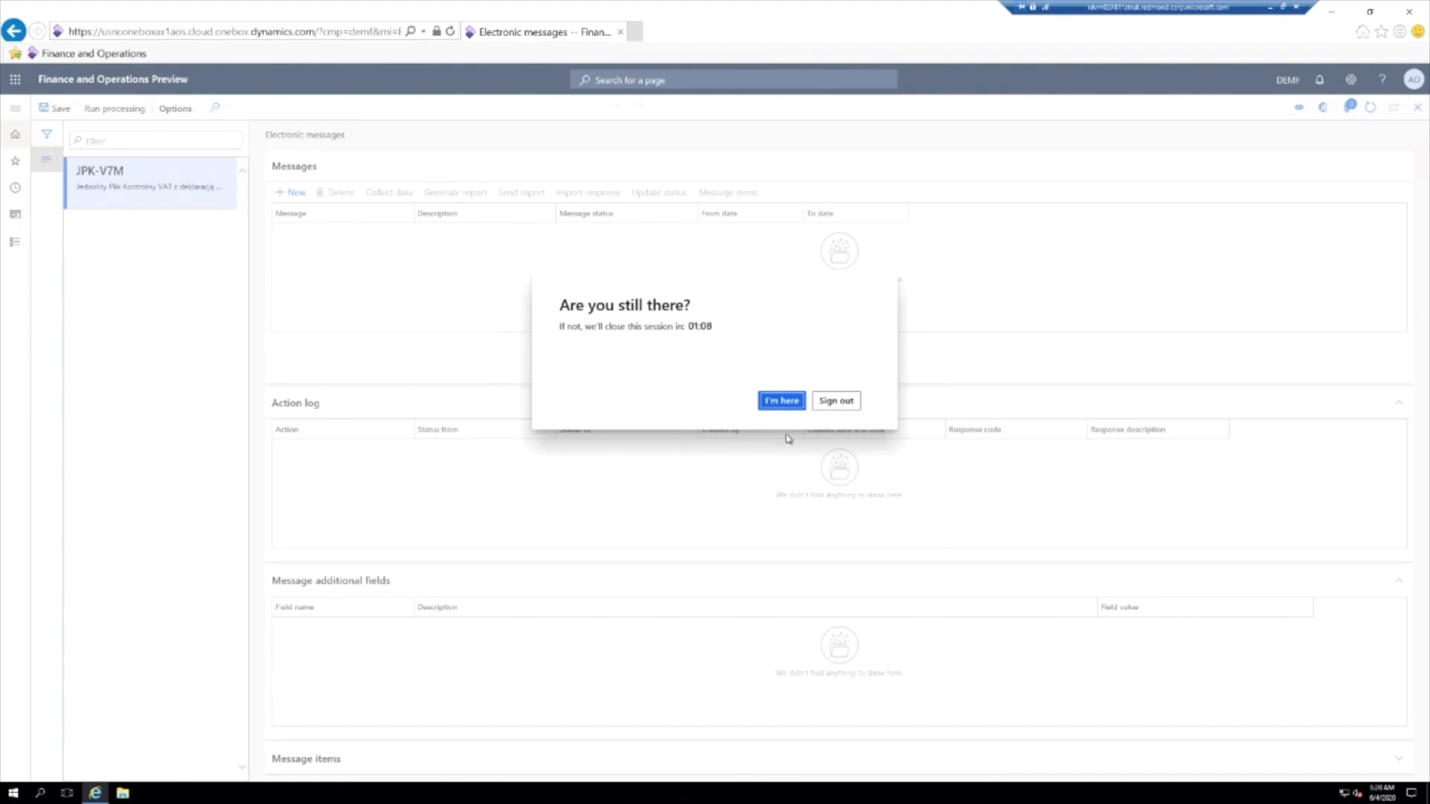
# - Keep the session active and try to open the Tax module's page list
pyautogui.click(782, 403)
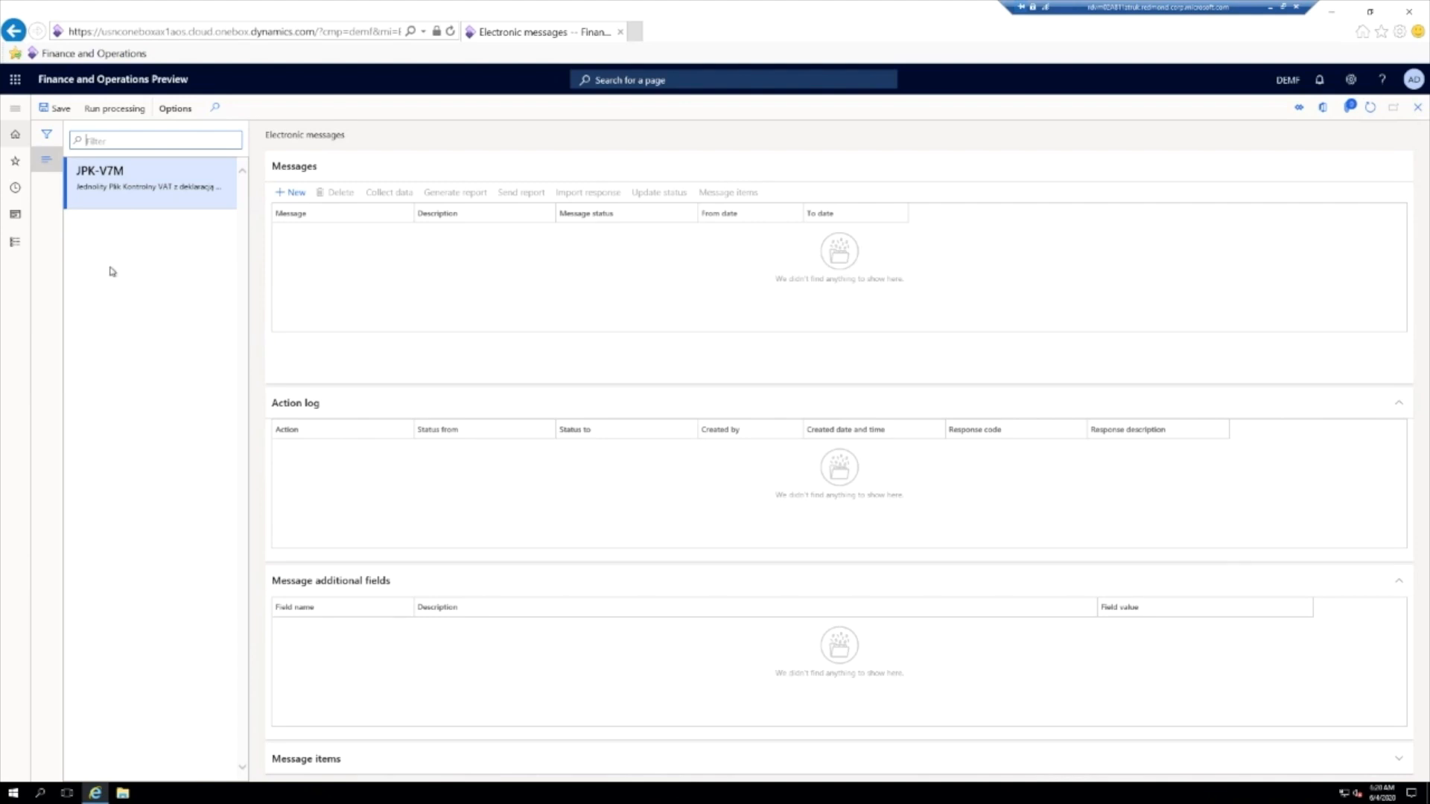
pyautogui.click(15, 108)
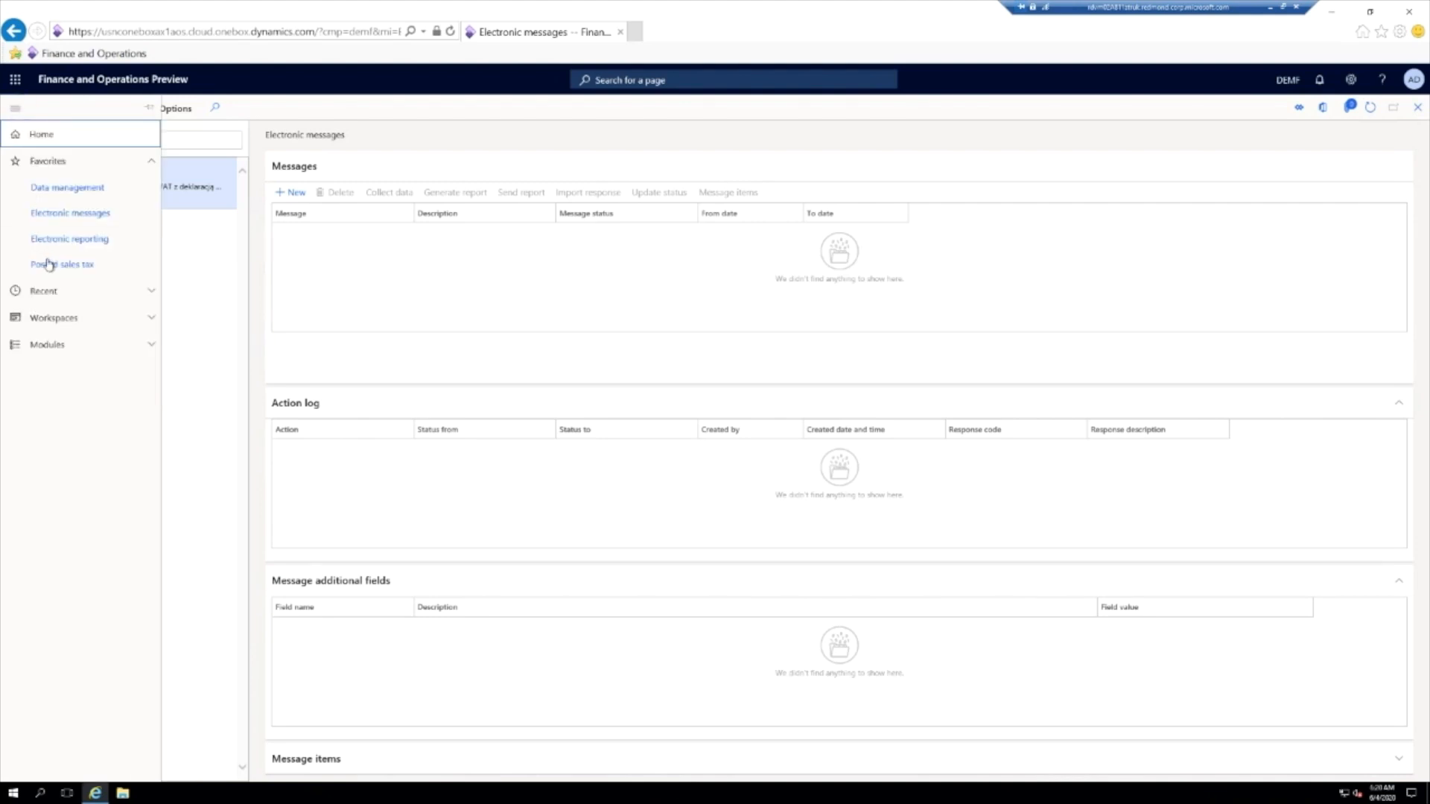
pyautogui.click(64, 345)
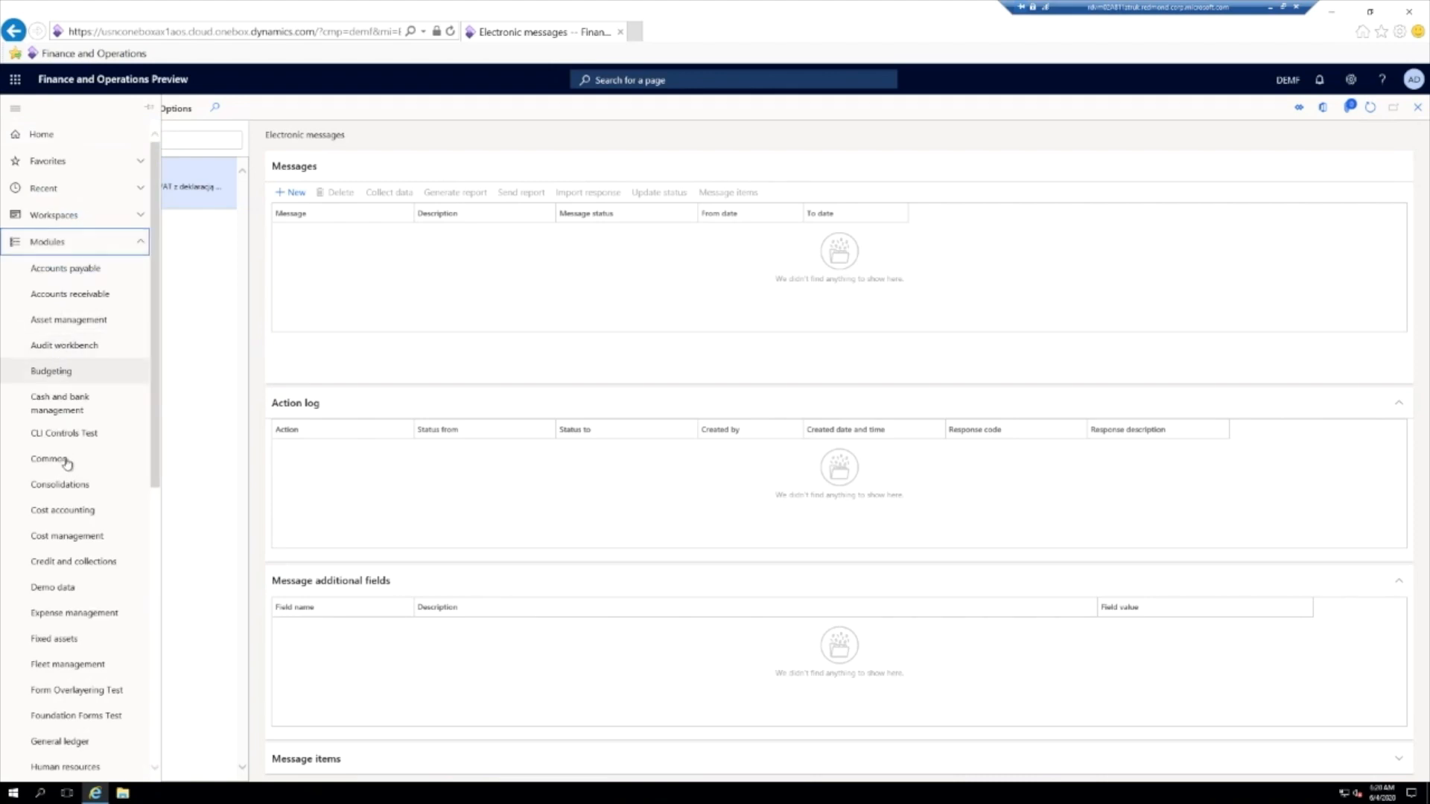
pyautogui.scroll(-5, 82, 483)
pyautogui.click(64, 677)
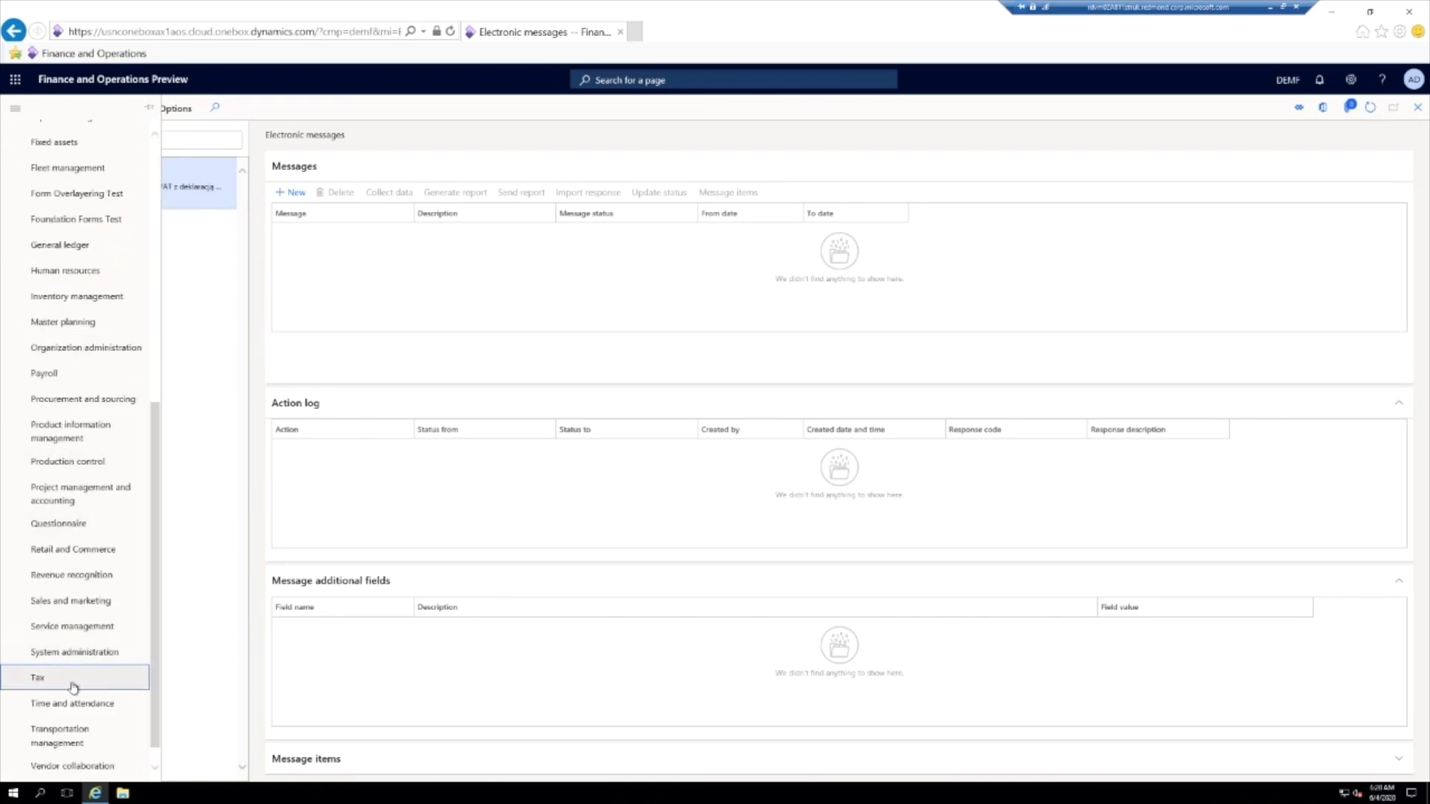
pyautogui.click(50, 686)
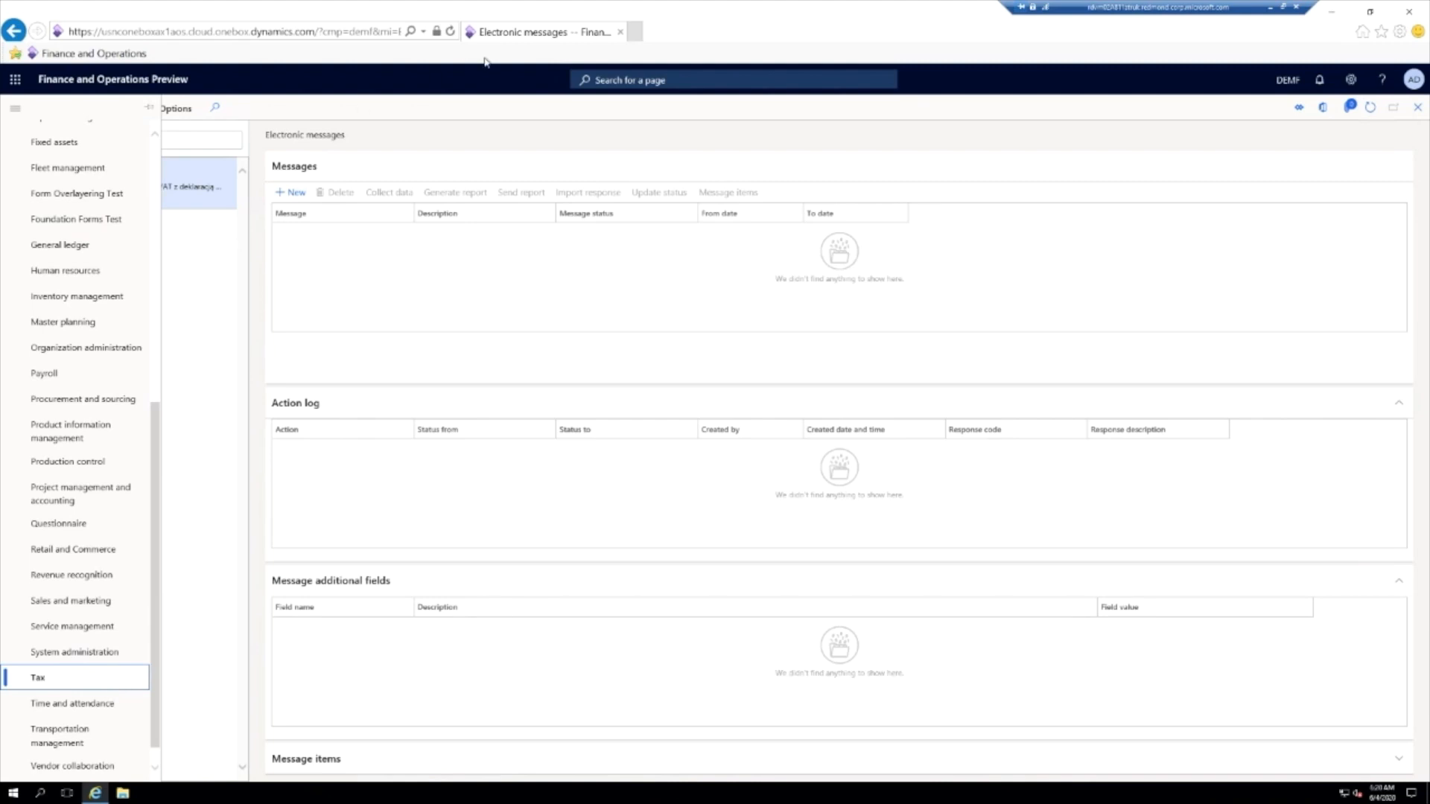
pyautogui.click(195, 554)
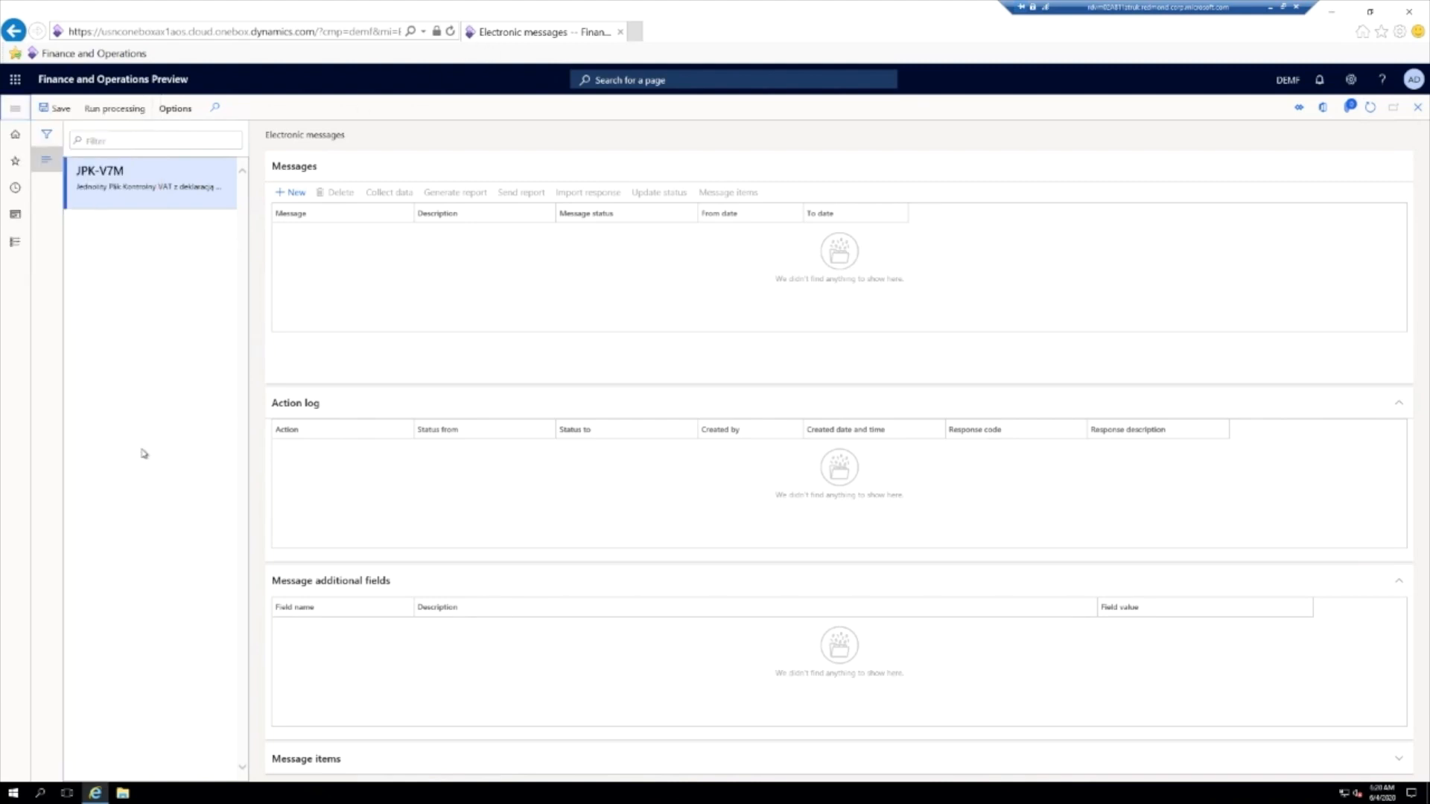
pyautogui.click(15, 108)
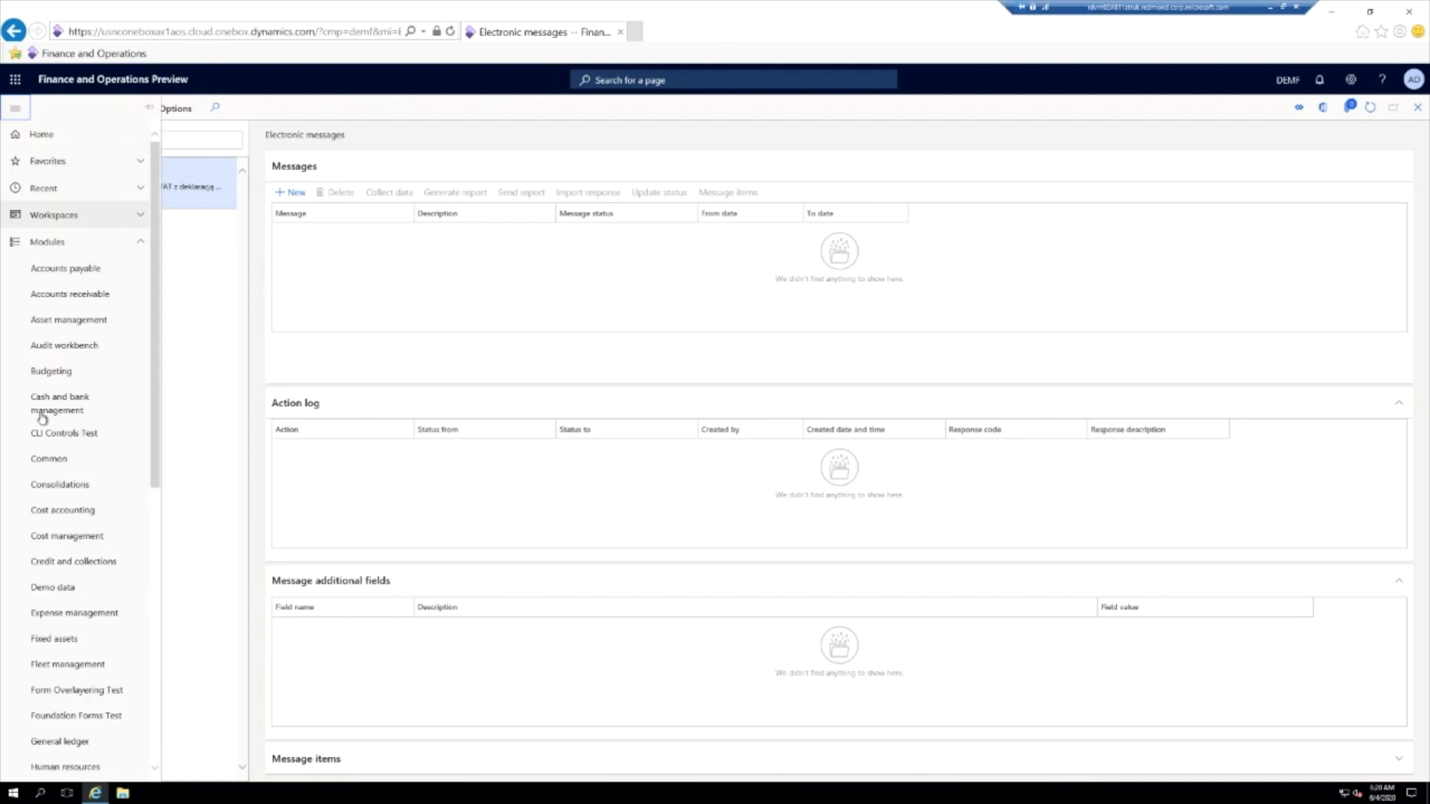
pyautogui.scroll(-5, 59, 712)
pyautogui.click(45, 681)
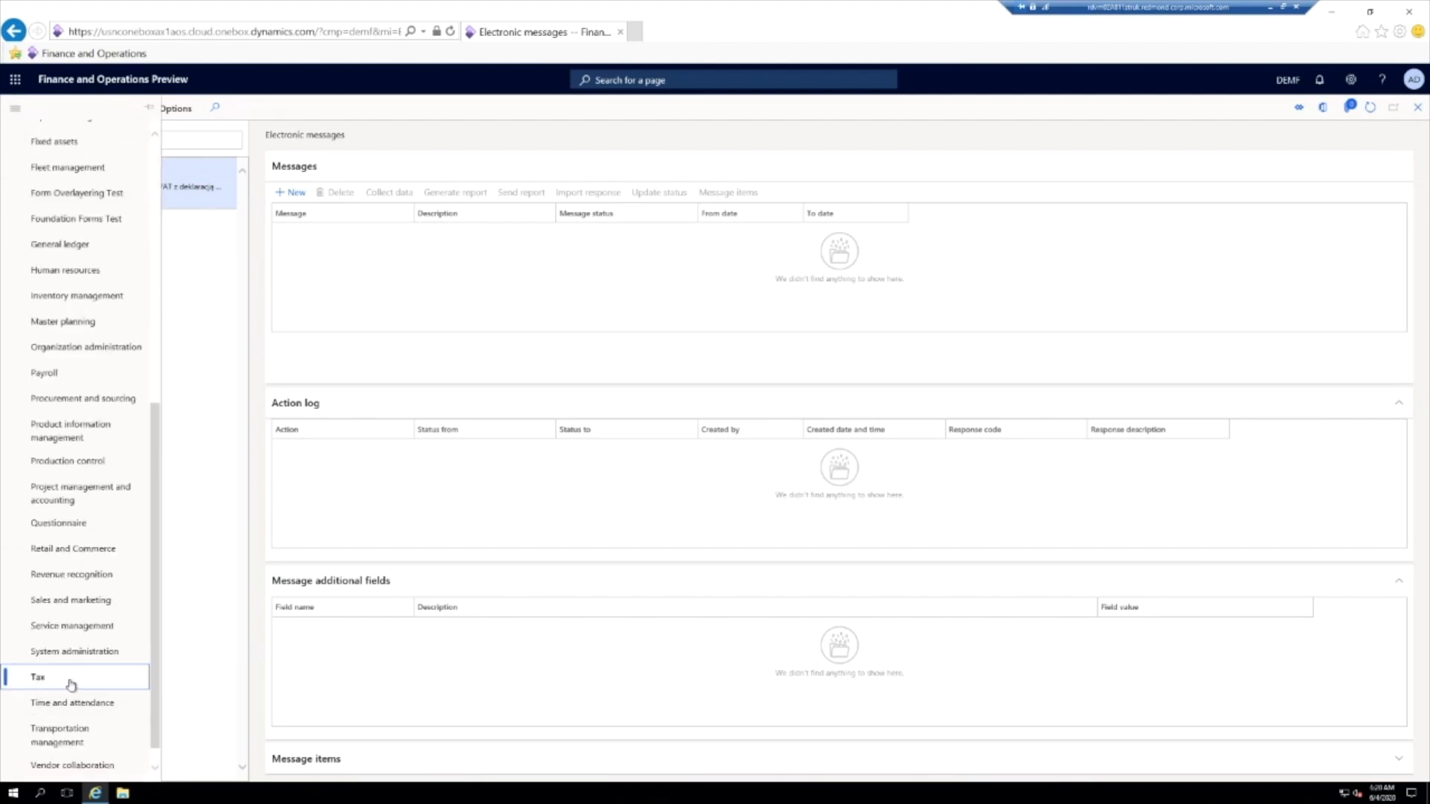
pyautogui.scroll(5, 154, 654)
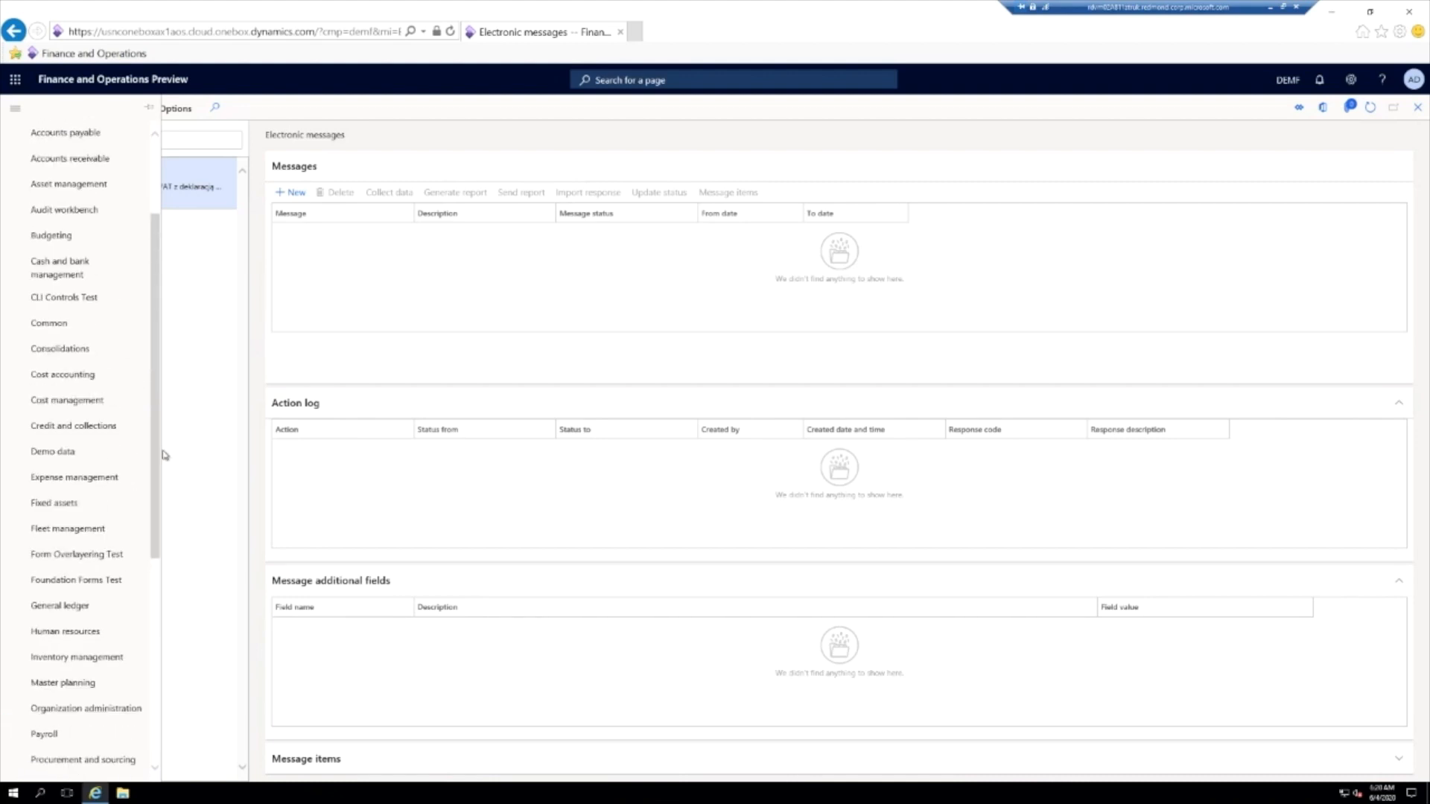
pyautogui.scroll(-5, 160, 603)
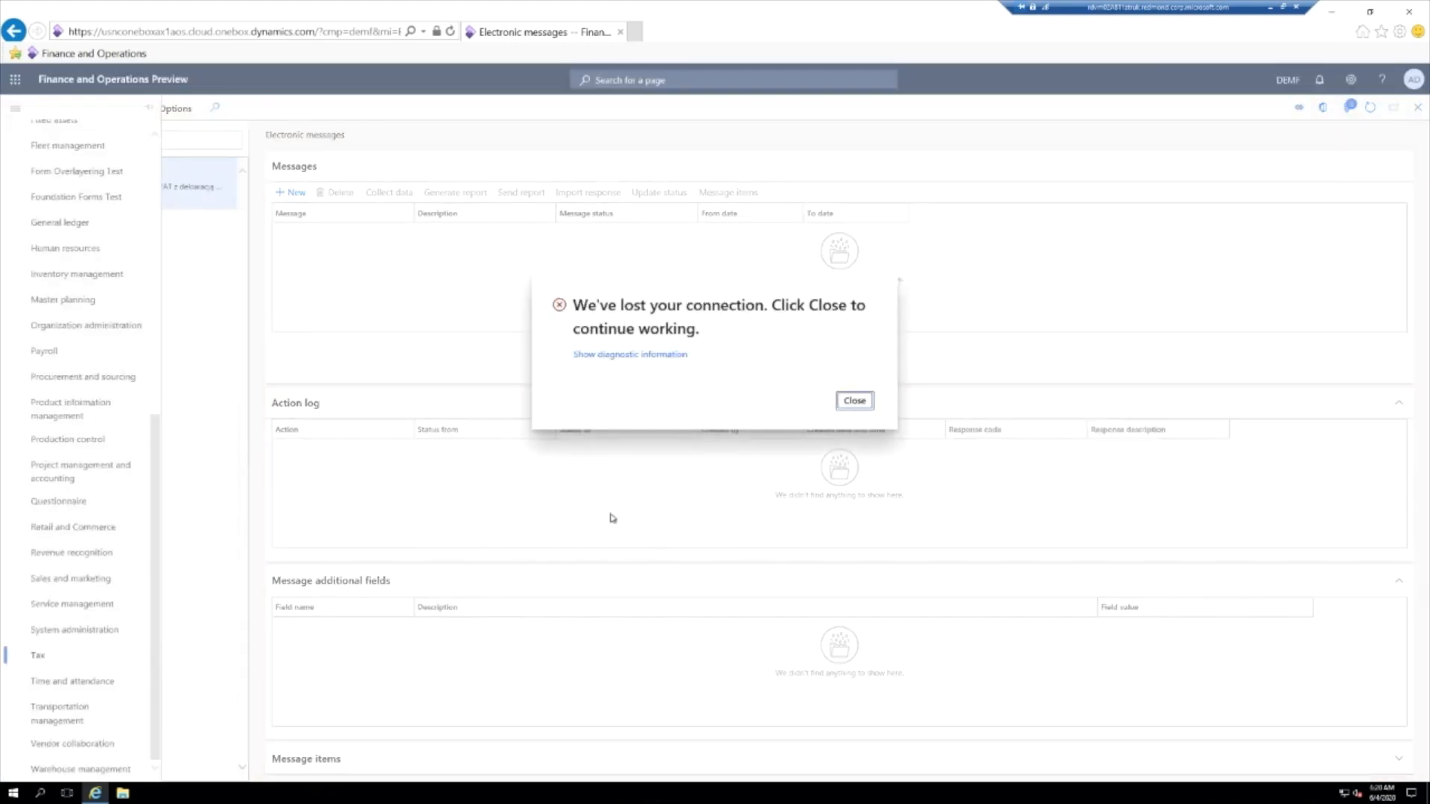
# - Reconnect the lost session and open the Electronic messages page under the Tax module's Inquiries and reports
pyautogui.click(854, 401)
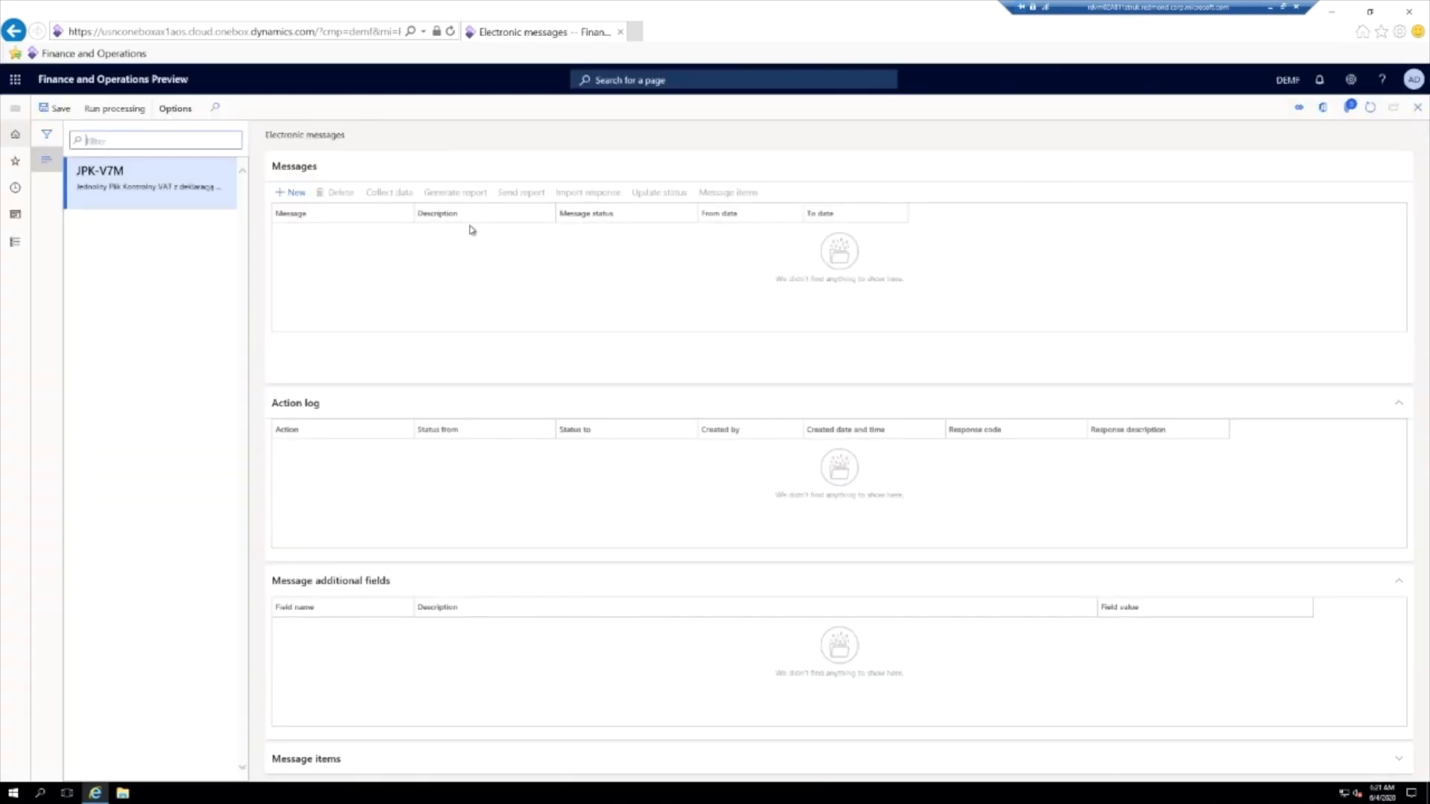
pyautogui.click(15, 108)
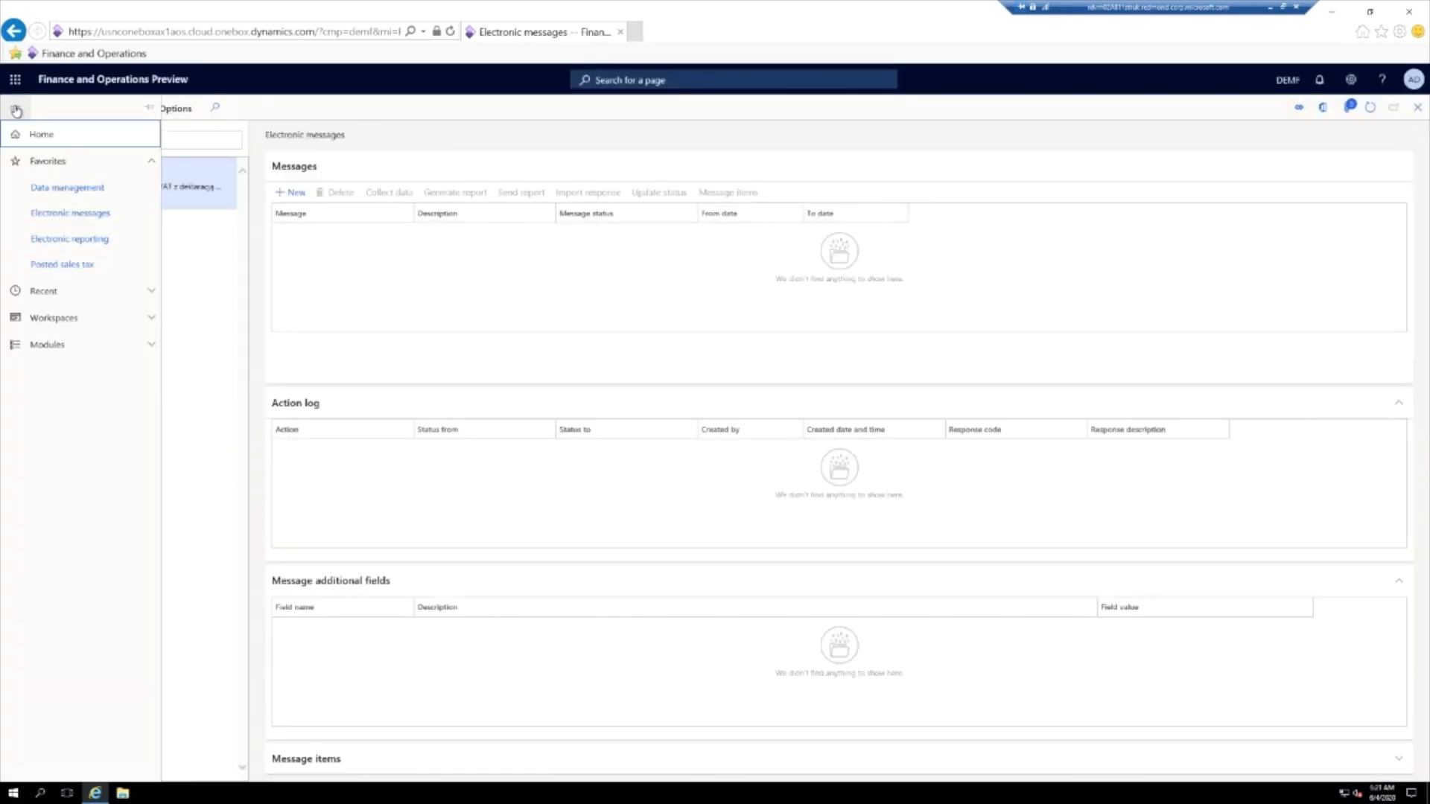
pyautogui.click(70, 345)
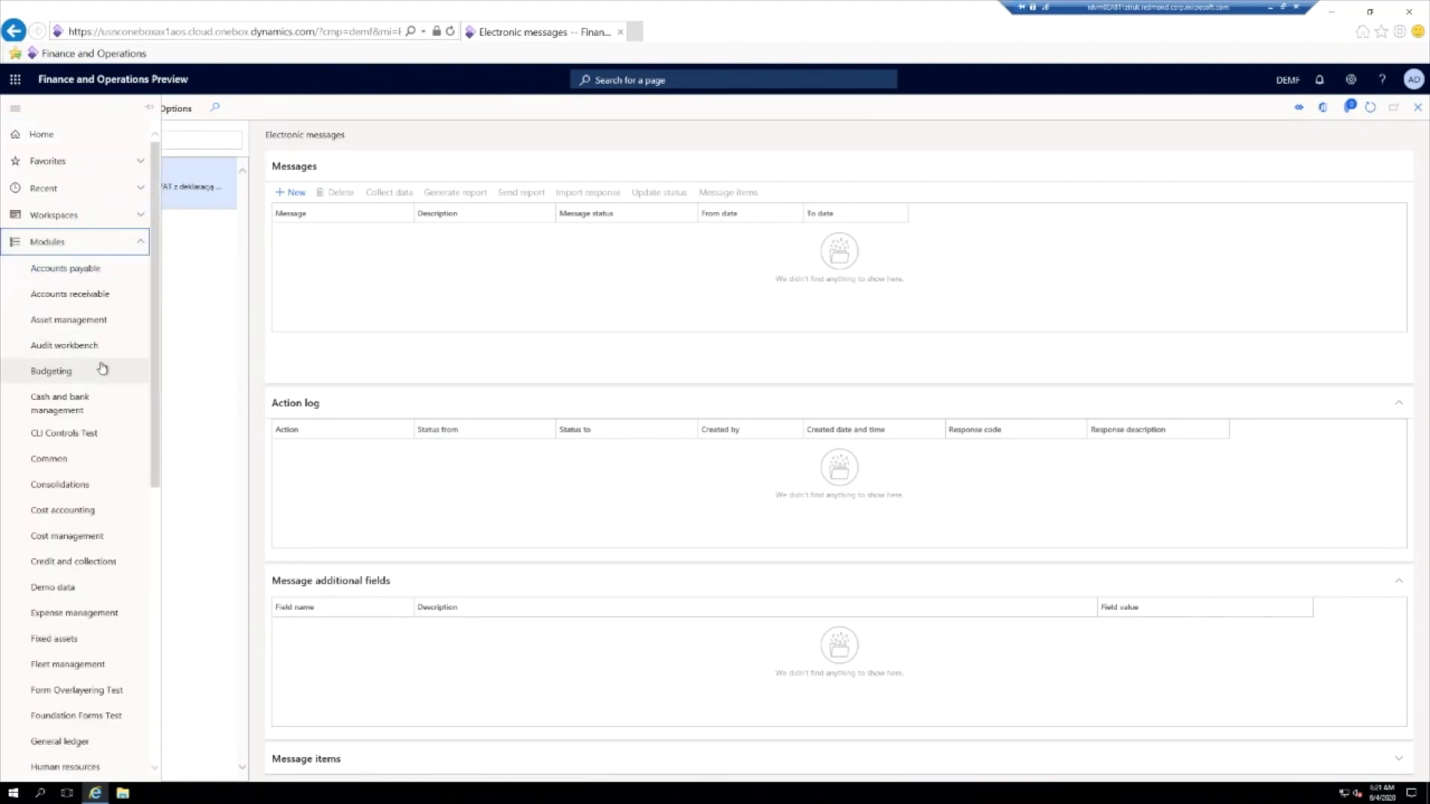
pyautogui.scroll(-7, 117, 501)
pyautogui.click(41, 660)
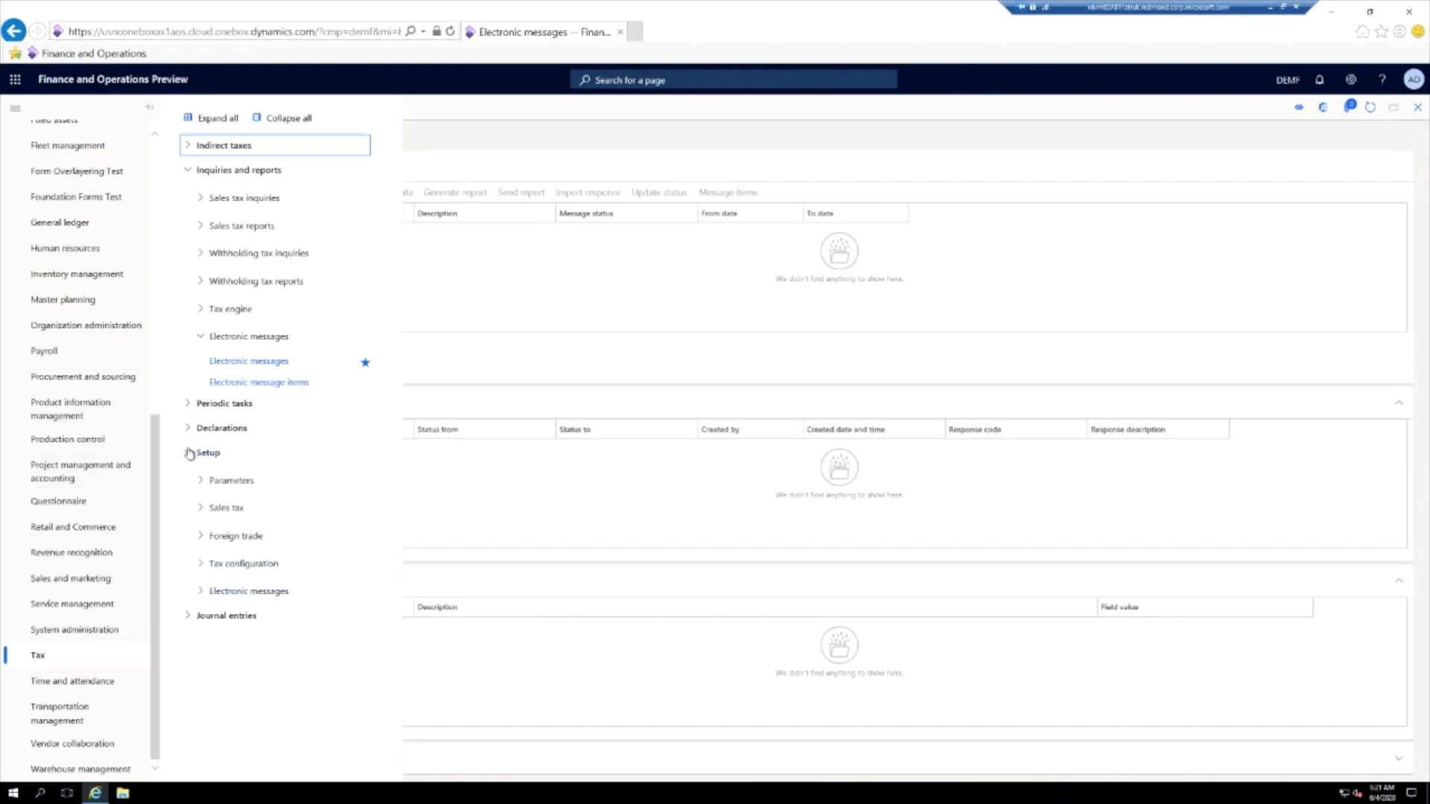
pyautogui.click(201, 592)
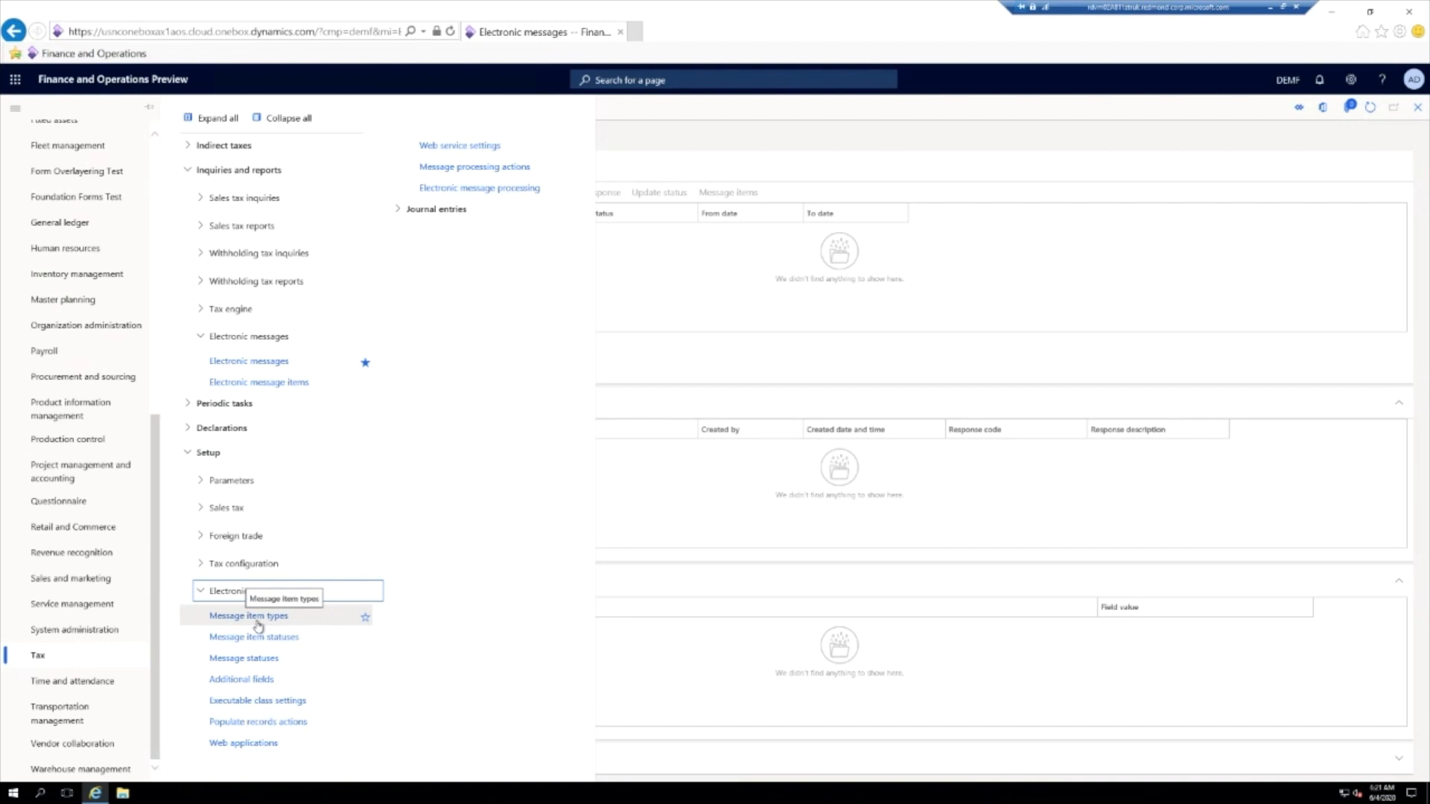
pyautogui.click(200, 591)
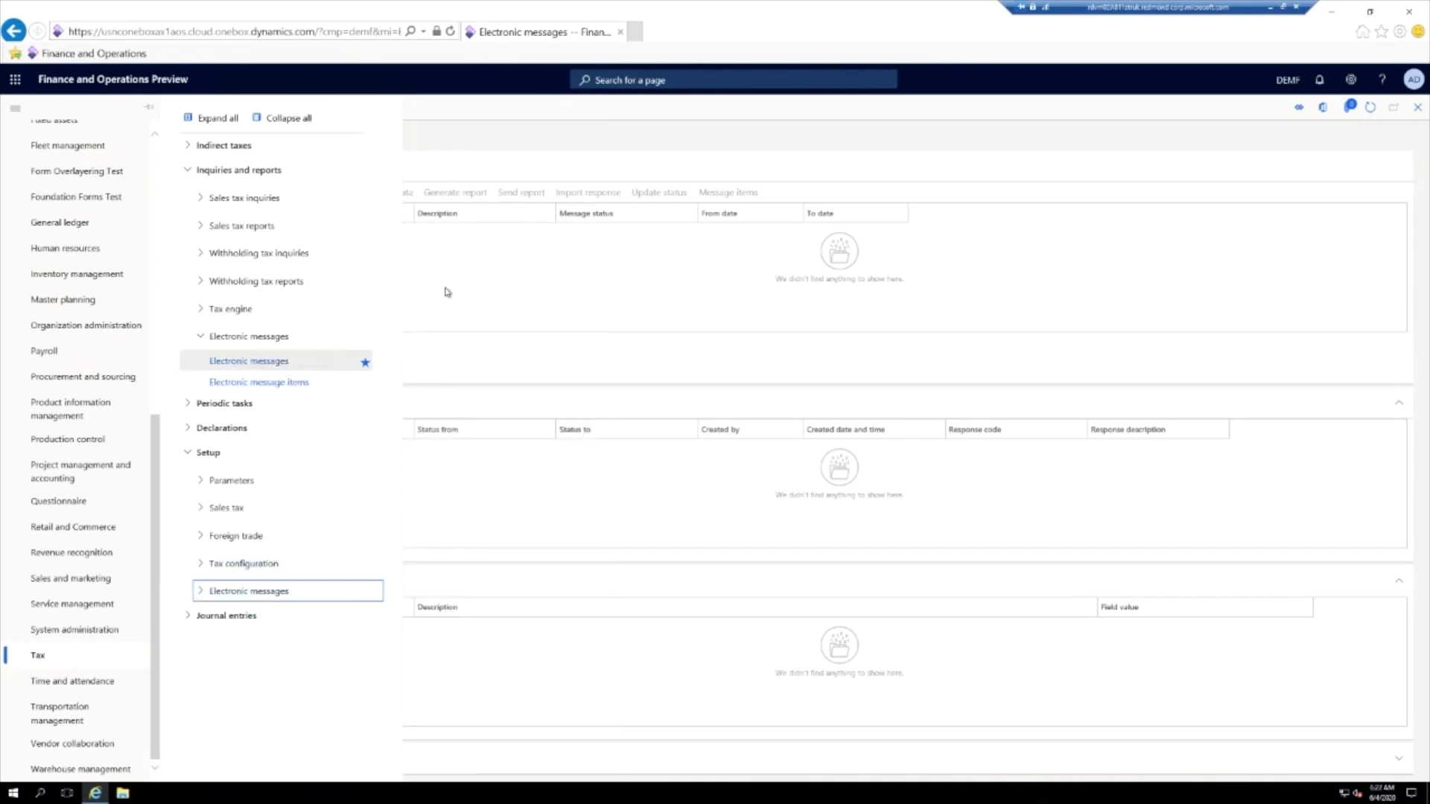
pyautogui.click(281, 363)
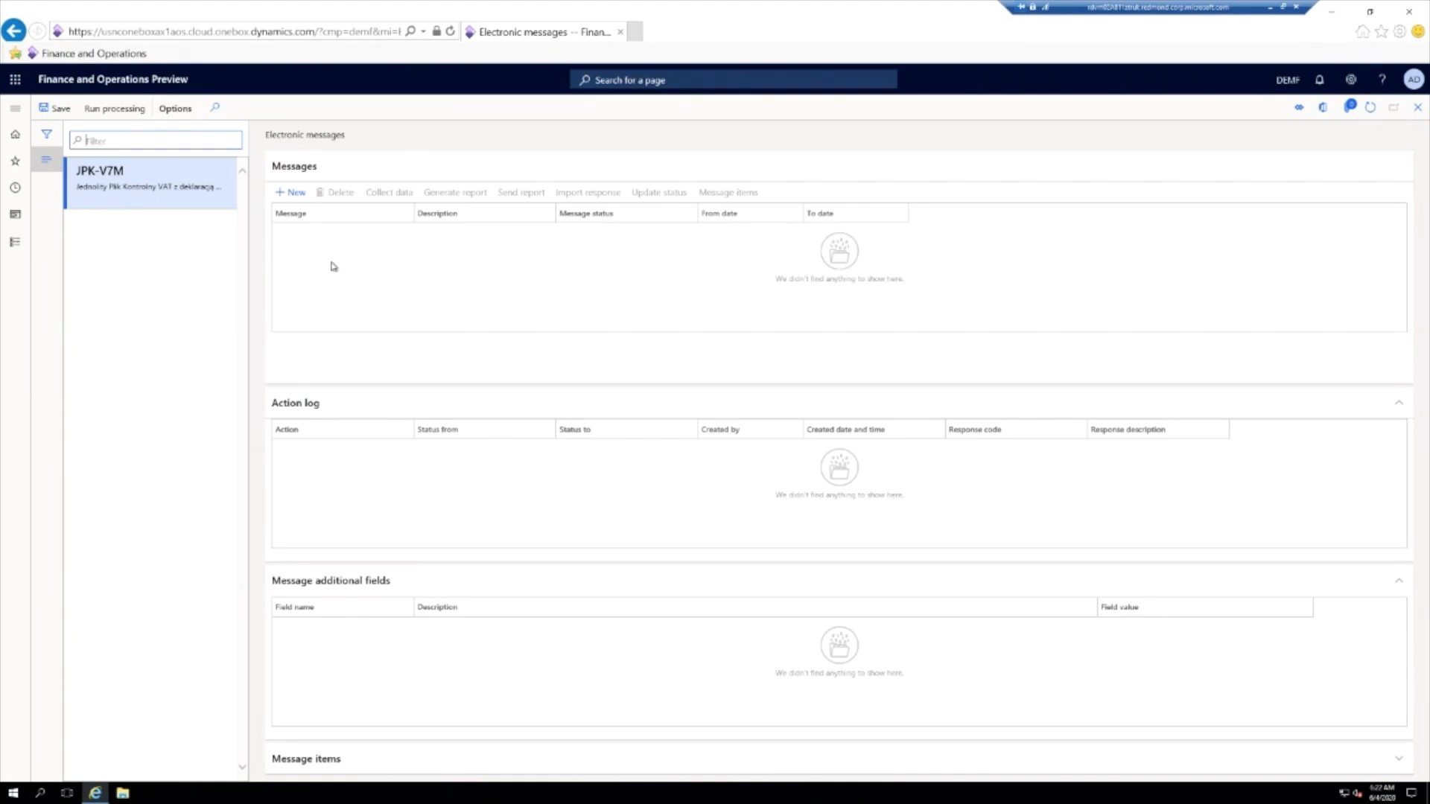
# - Create a JPK-V7M message with the Tworzyć action and set its period from 6/1/2020 to 6/30/2020
pyautogui.click(292, 194)
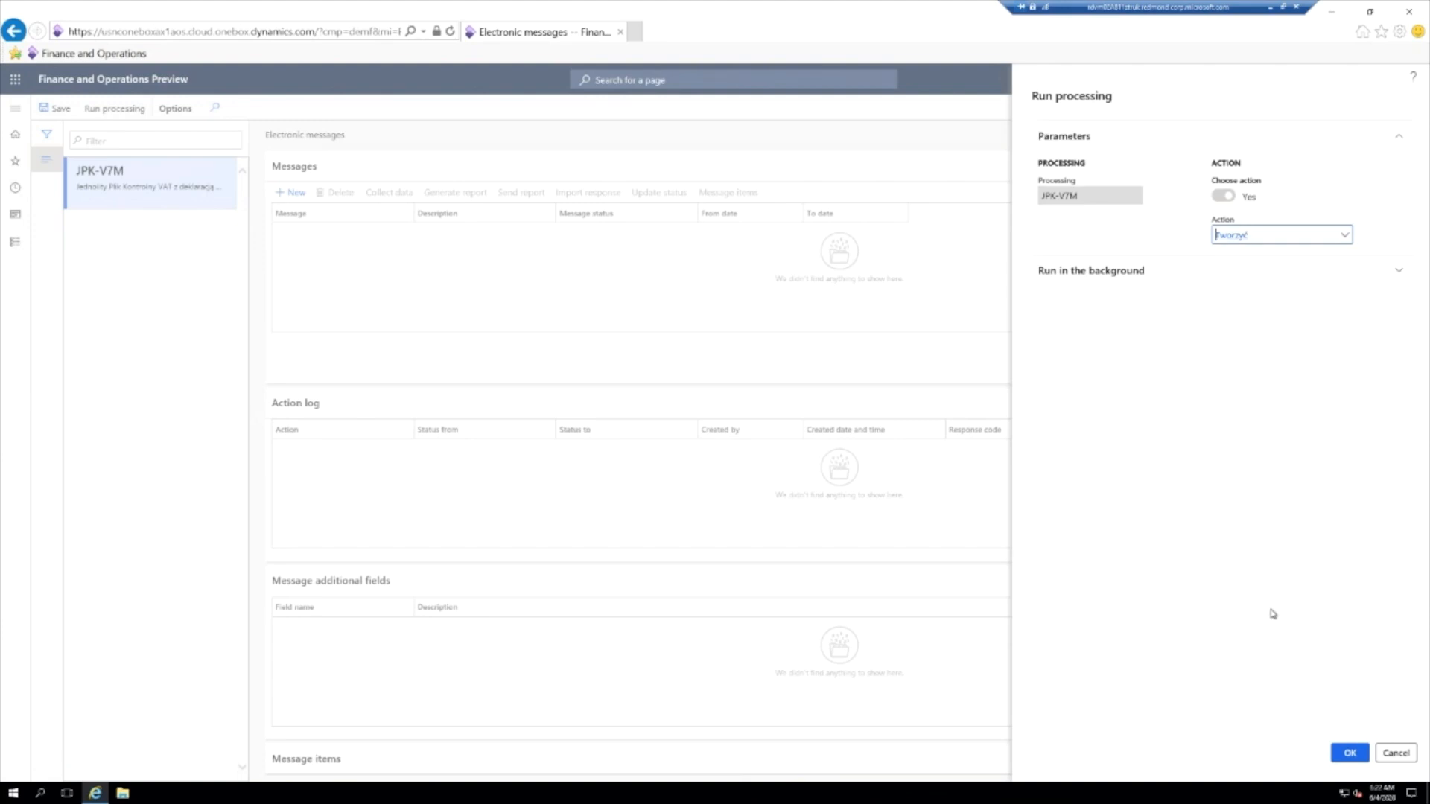
pyautogui.click(1349, 753)
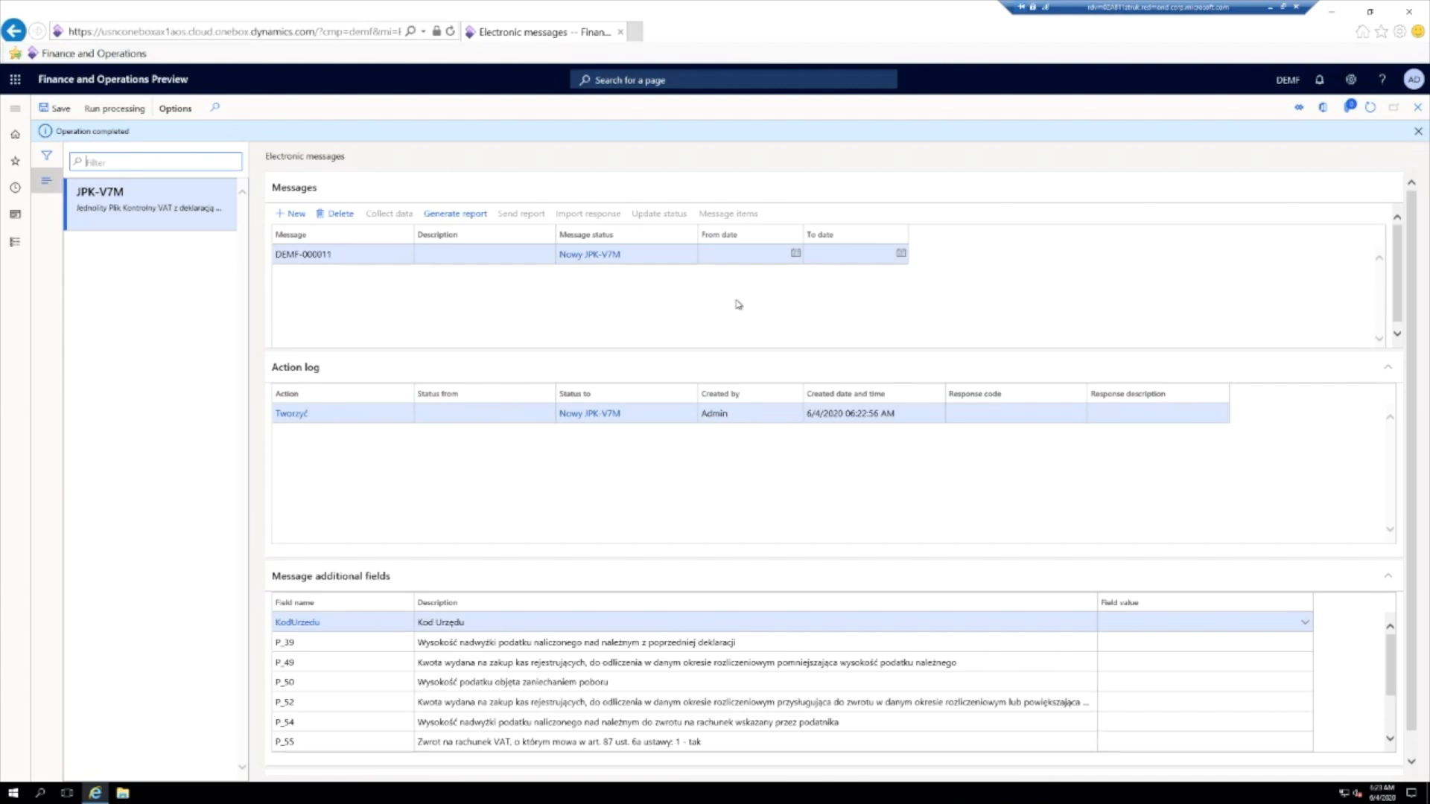
pyautogui.click(795, 254)
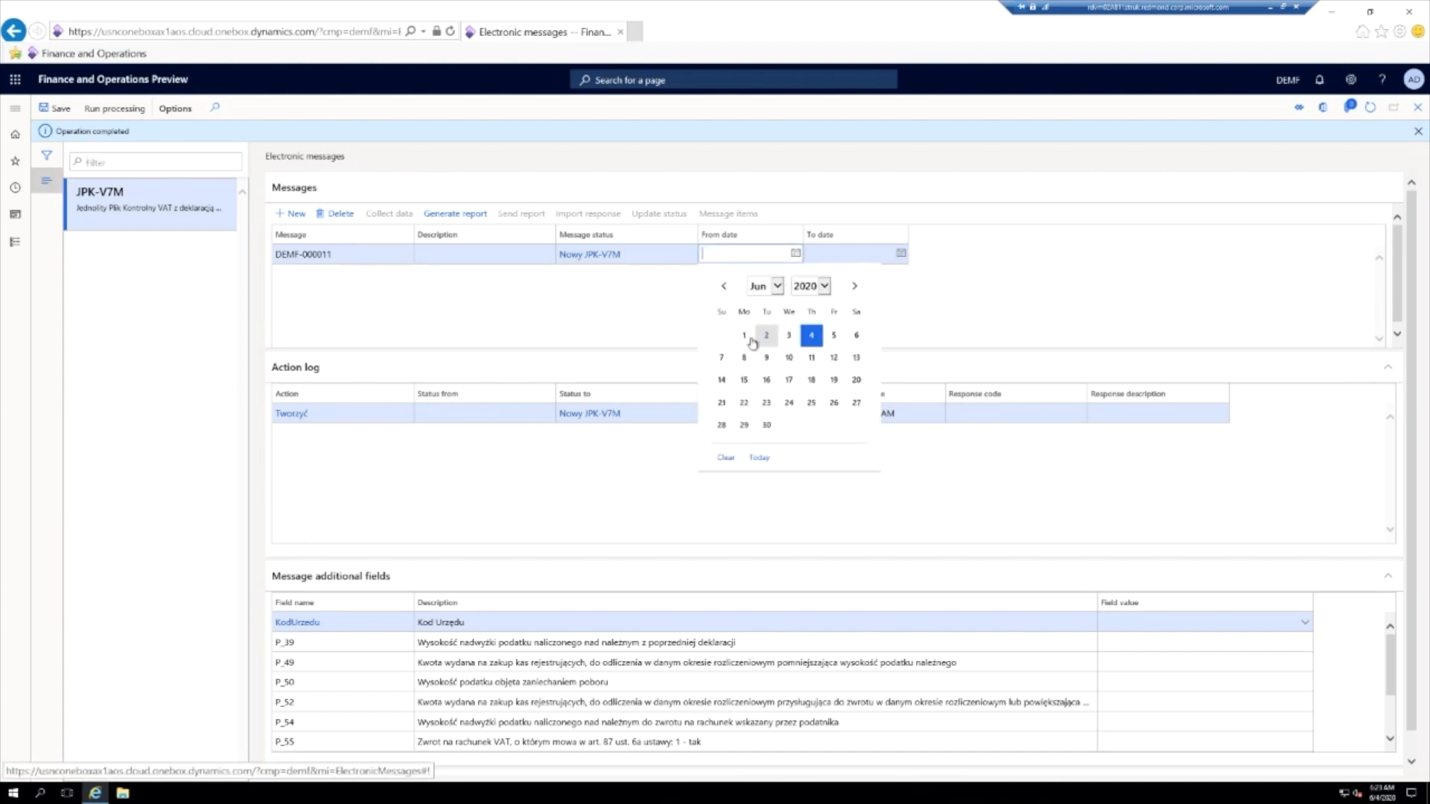
pyautogui.click(744, 336)
pyautogui.click(899, 256)
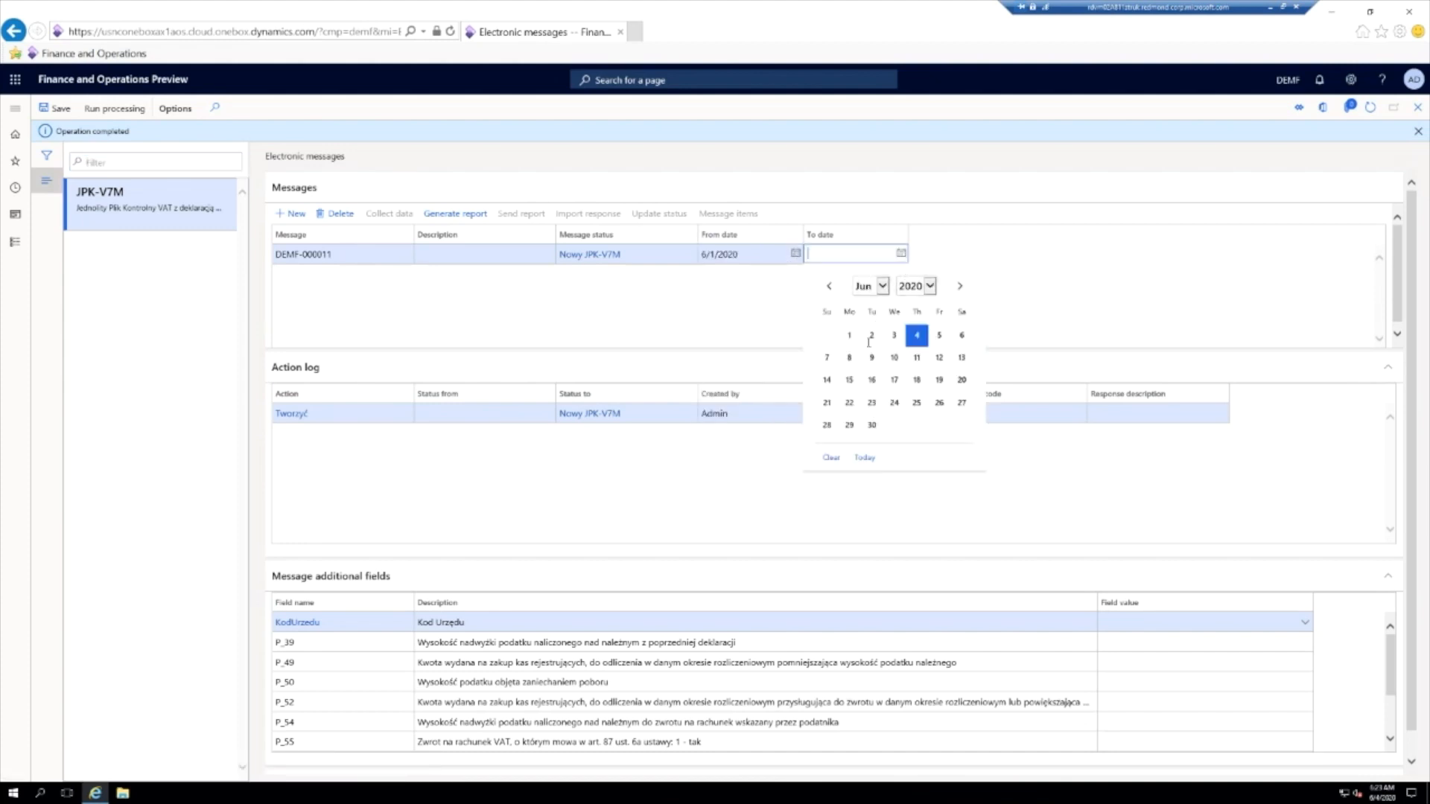
pyautogui.click(871, 429)
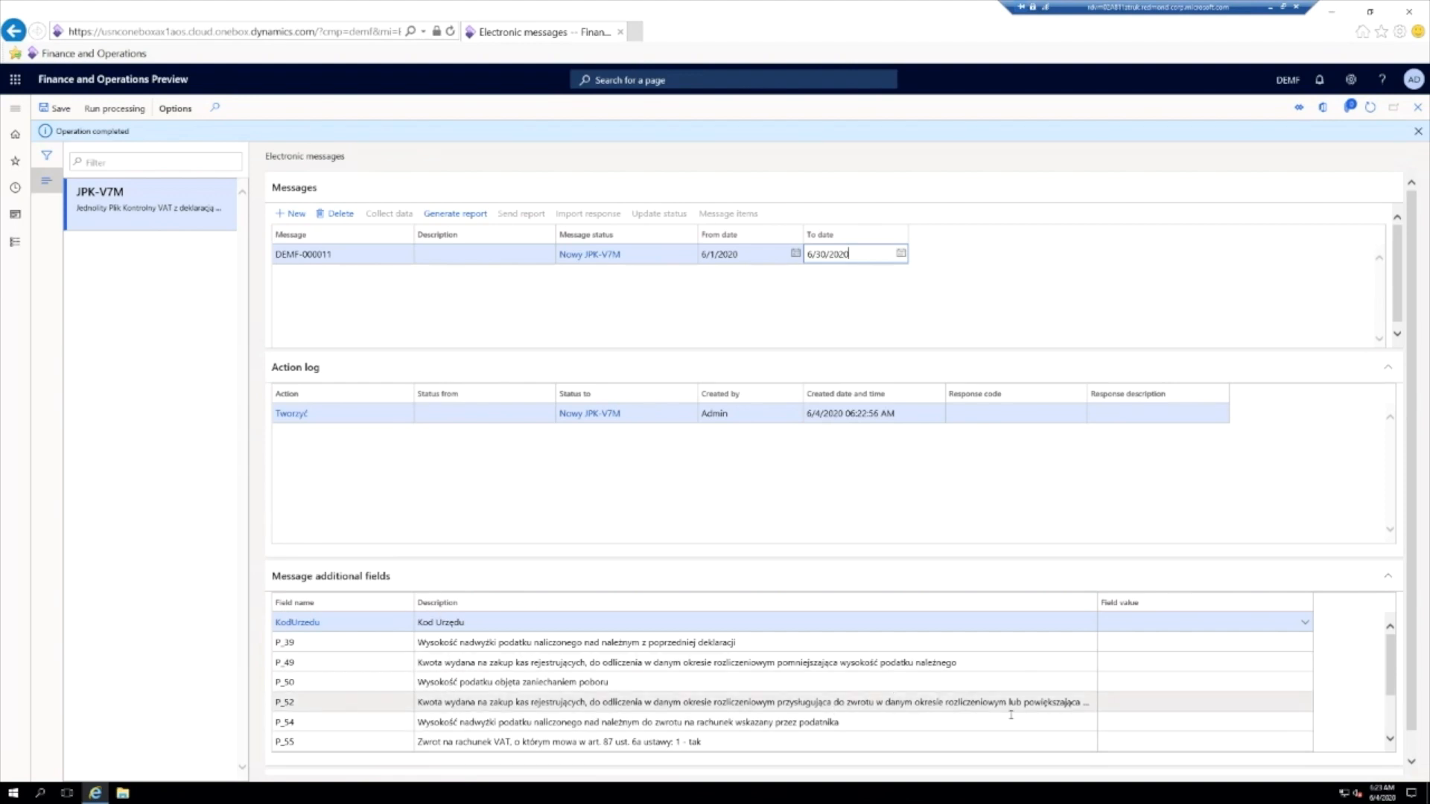
# - Set the KodUrzedu additional field of the new message to 102
pyautogui.scroll(-2, 968, 704)
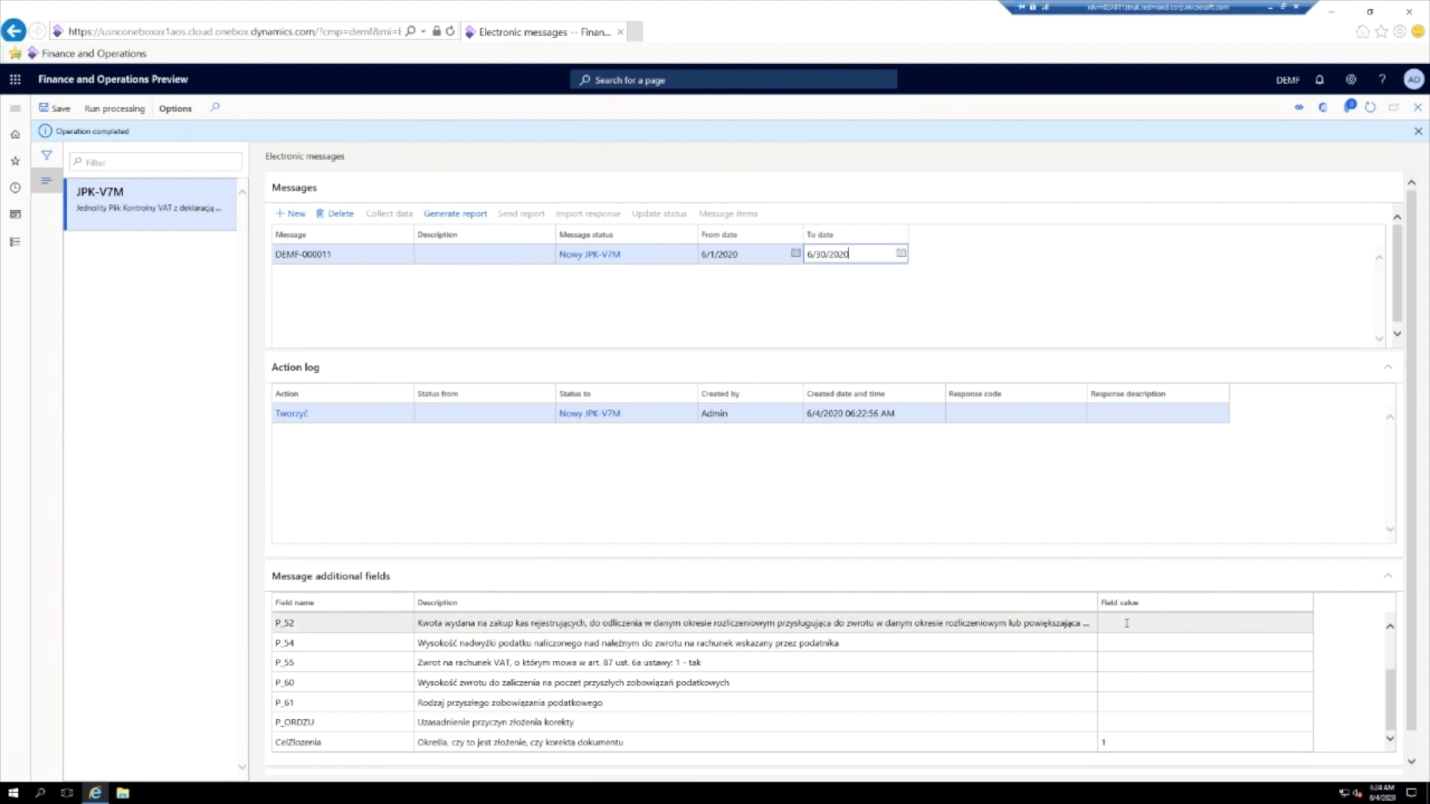
pyautogui.scroll(2, 1121, 651)
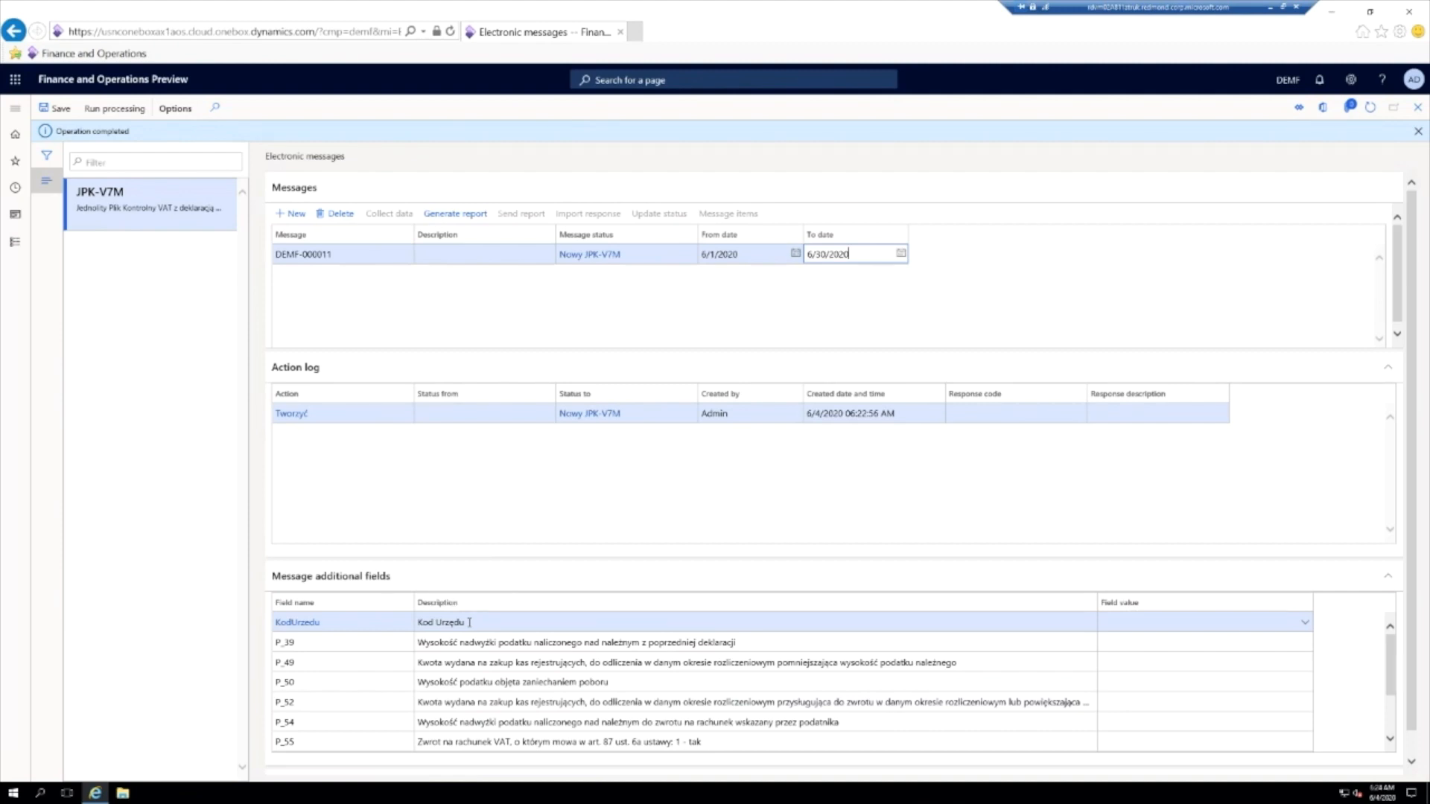
pyautogui.click(1166, 625)
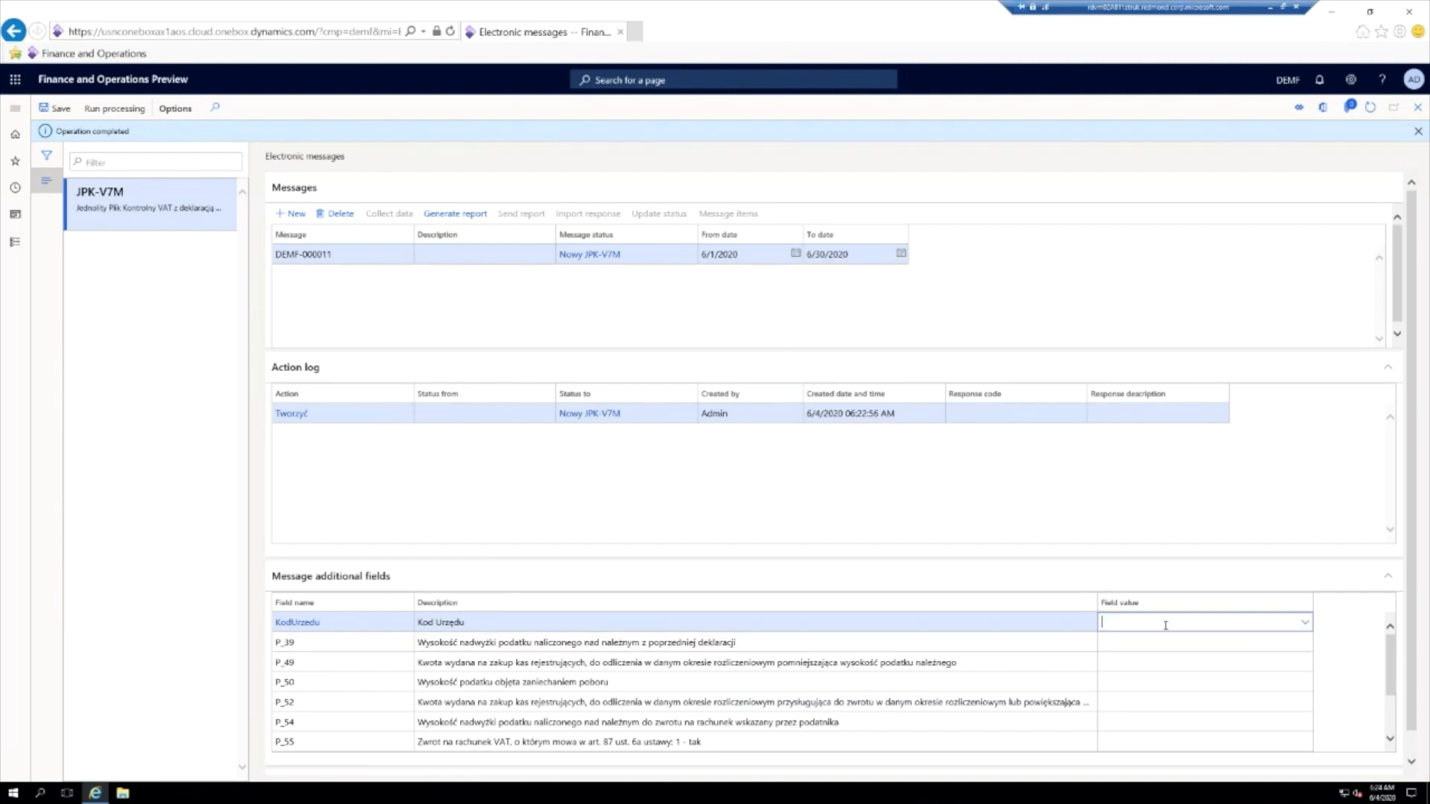
pyautogui.write('102')
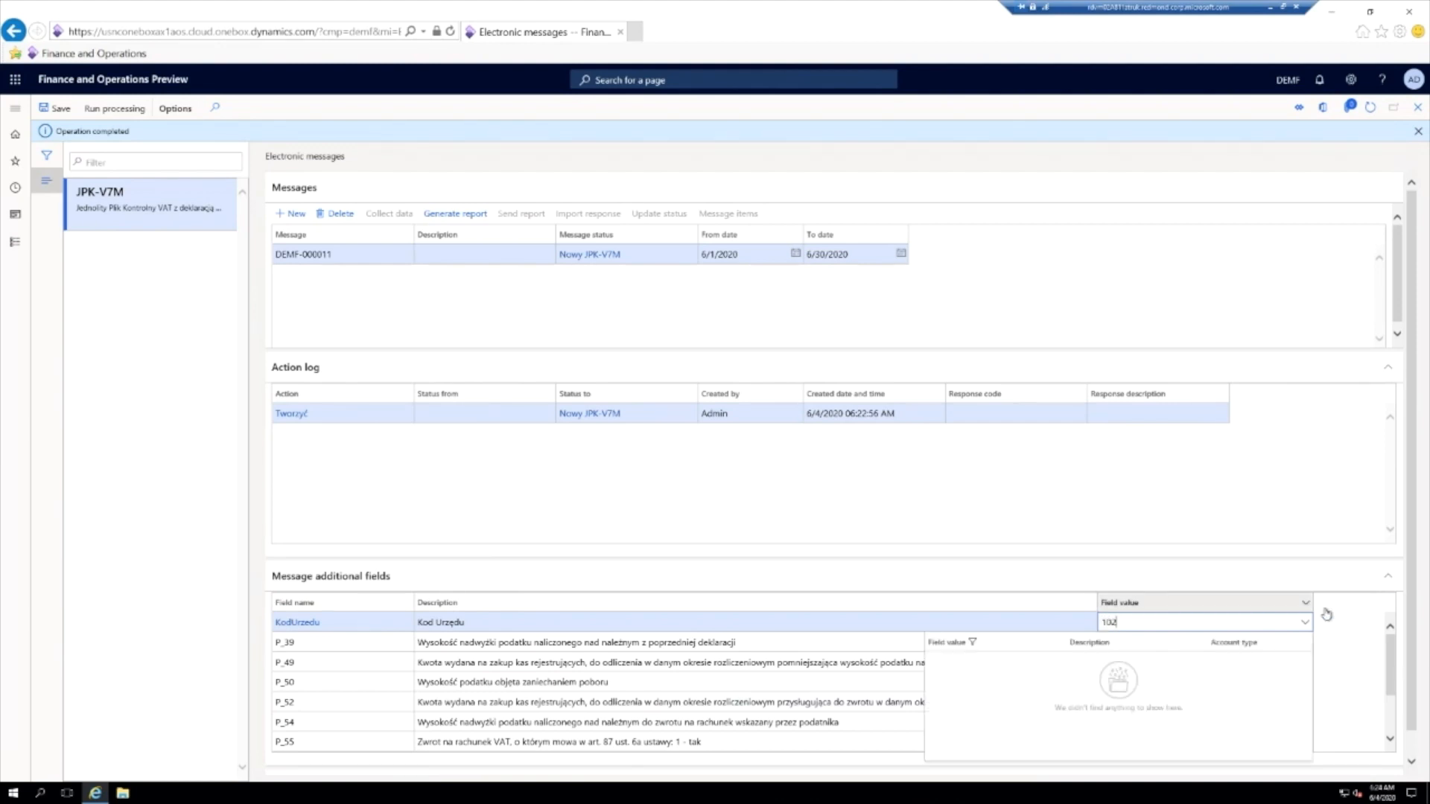
pyautogui.click(1347, 628)
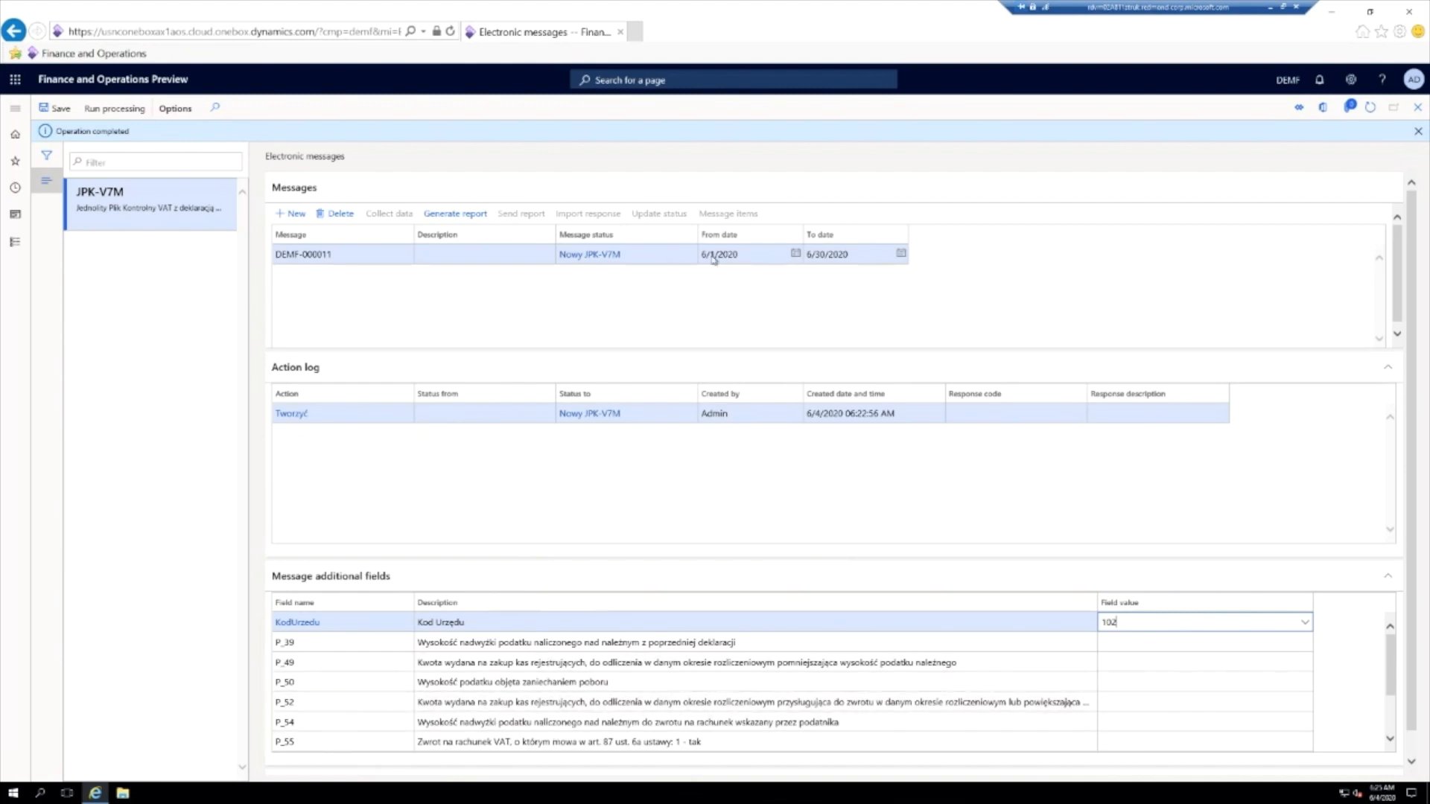
# - Generate the JPK_VDEK report for the message with the Wygeneruj plik action, accepting the VAT declaration statement and expanding the records to include
pyautogui.click(447, 216)
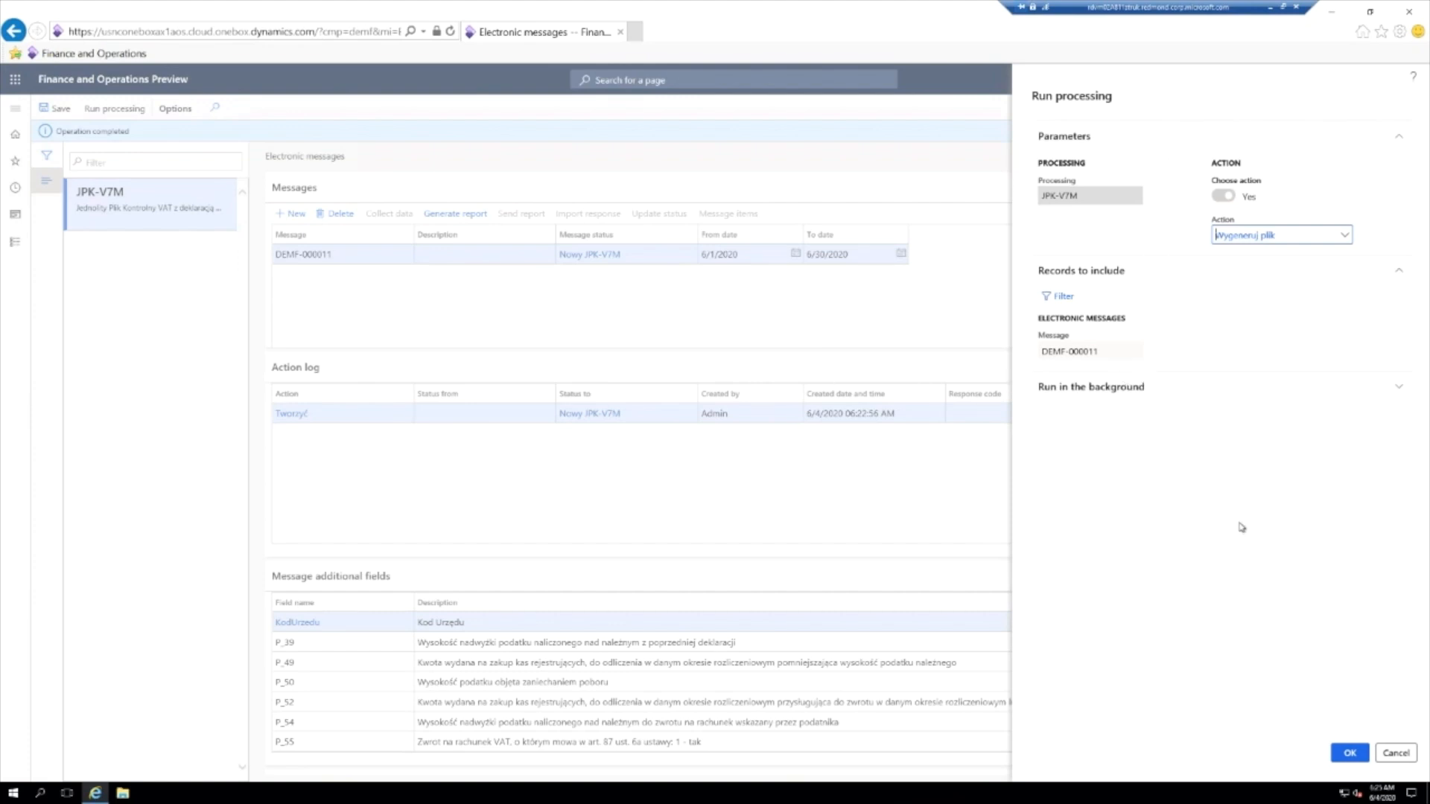
pyautogui.click(1349, 754)
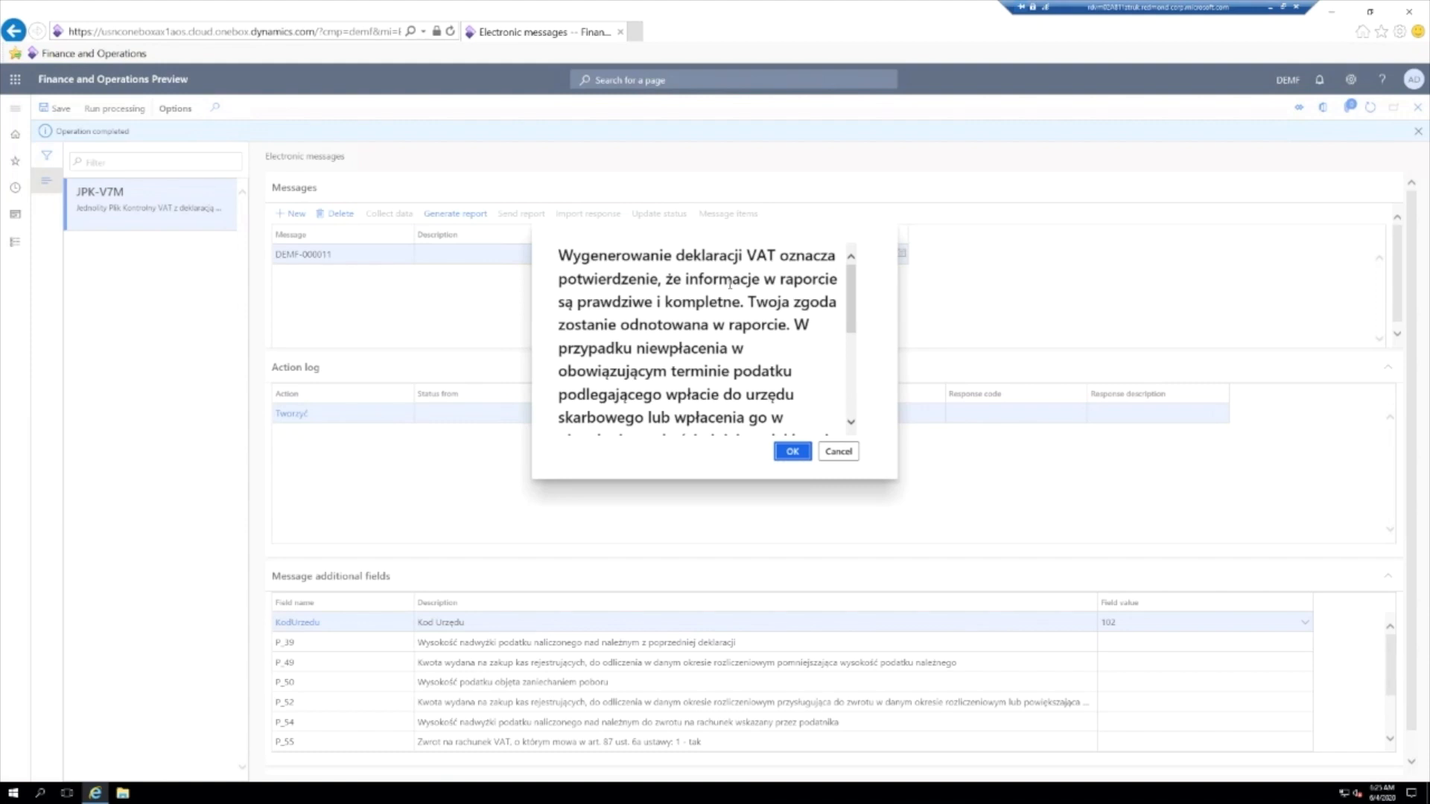
pyautogui.moveTo(853, 305); pyautogui.dragTo(857, 384)
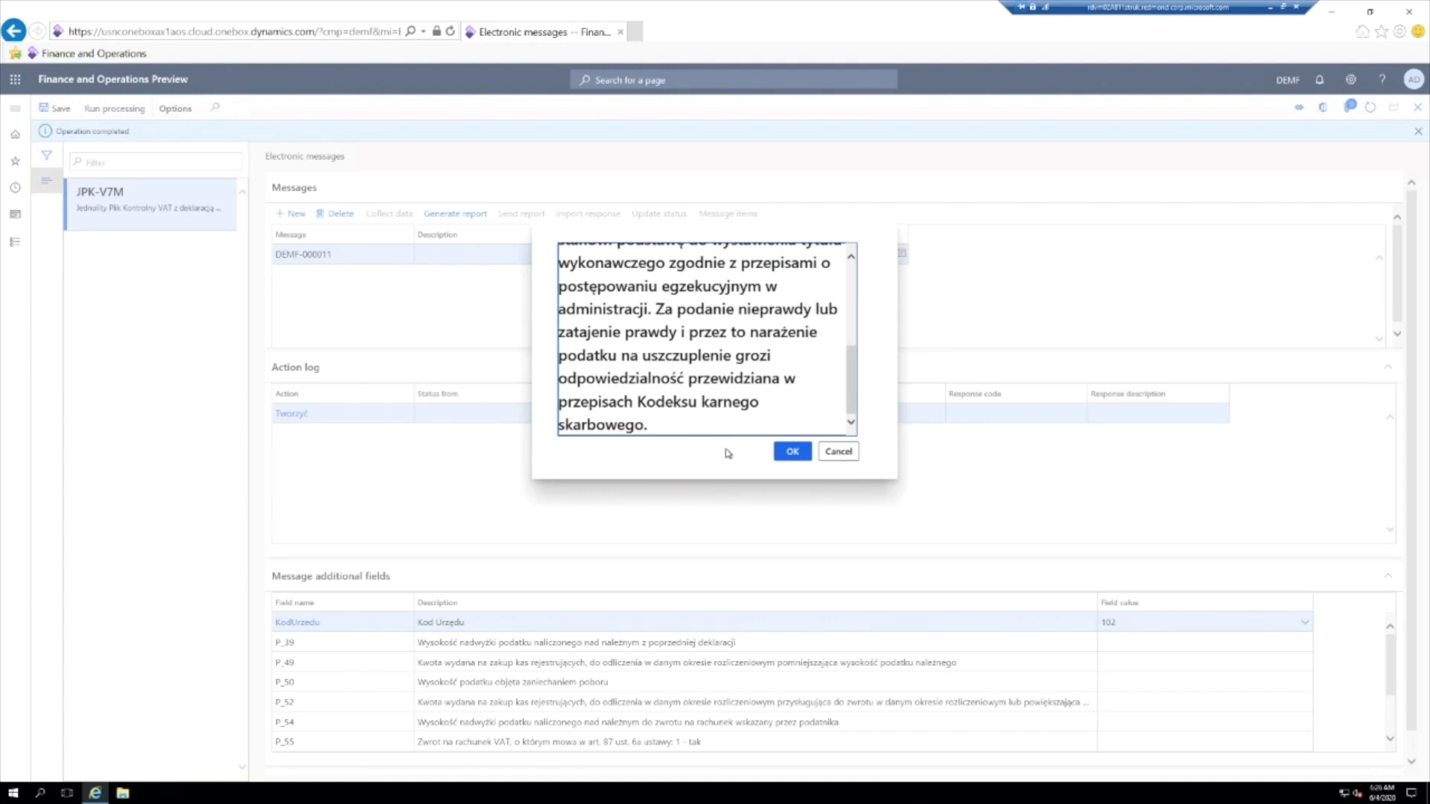
pyautogui.click(790, 451)
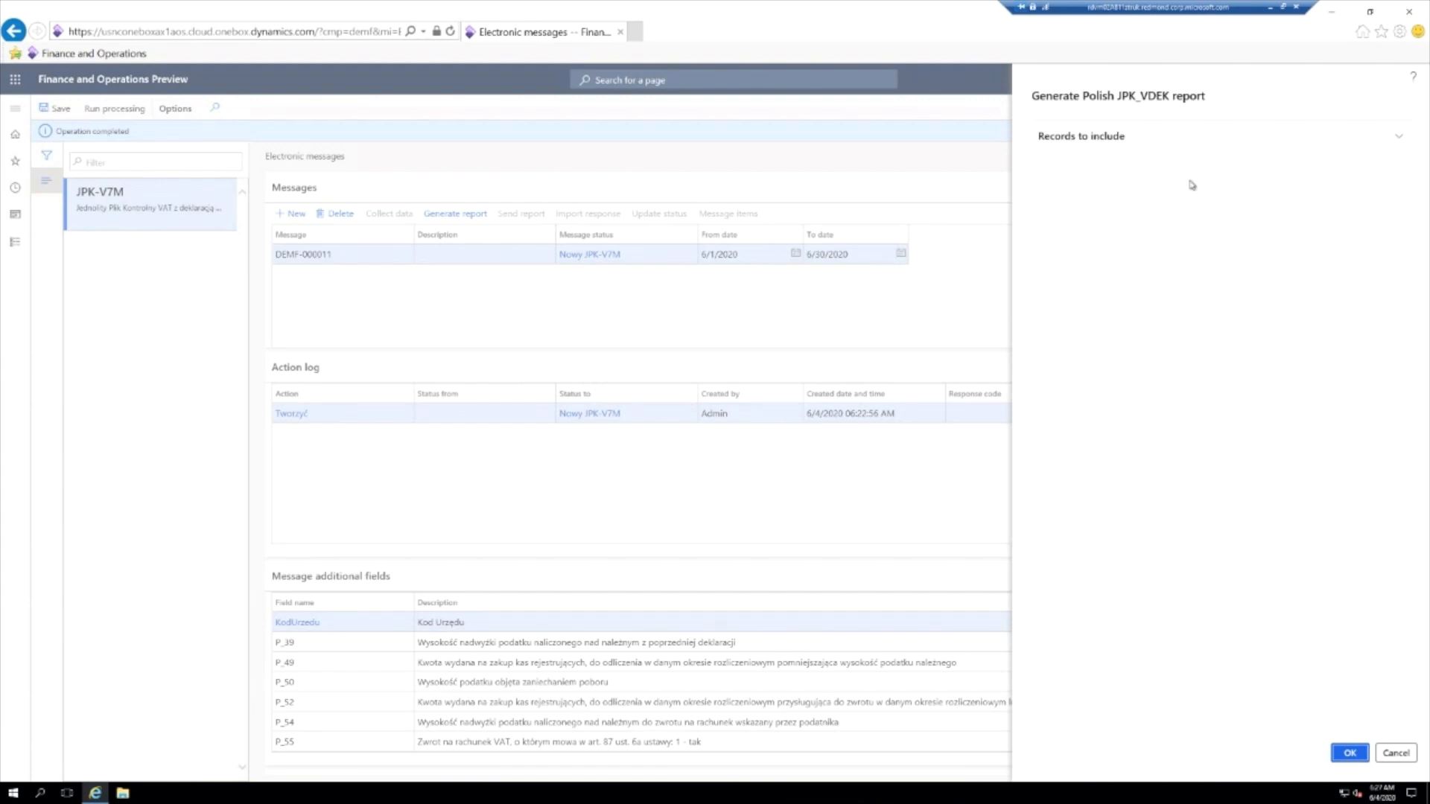
pyautogui.click(1397, 138)
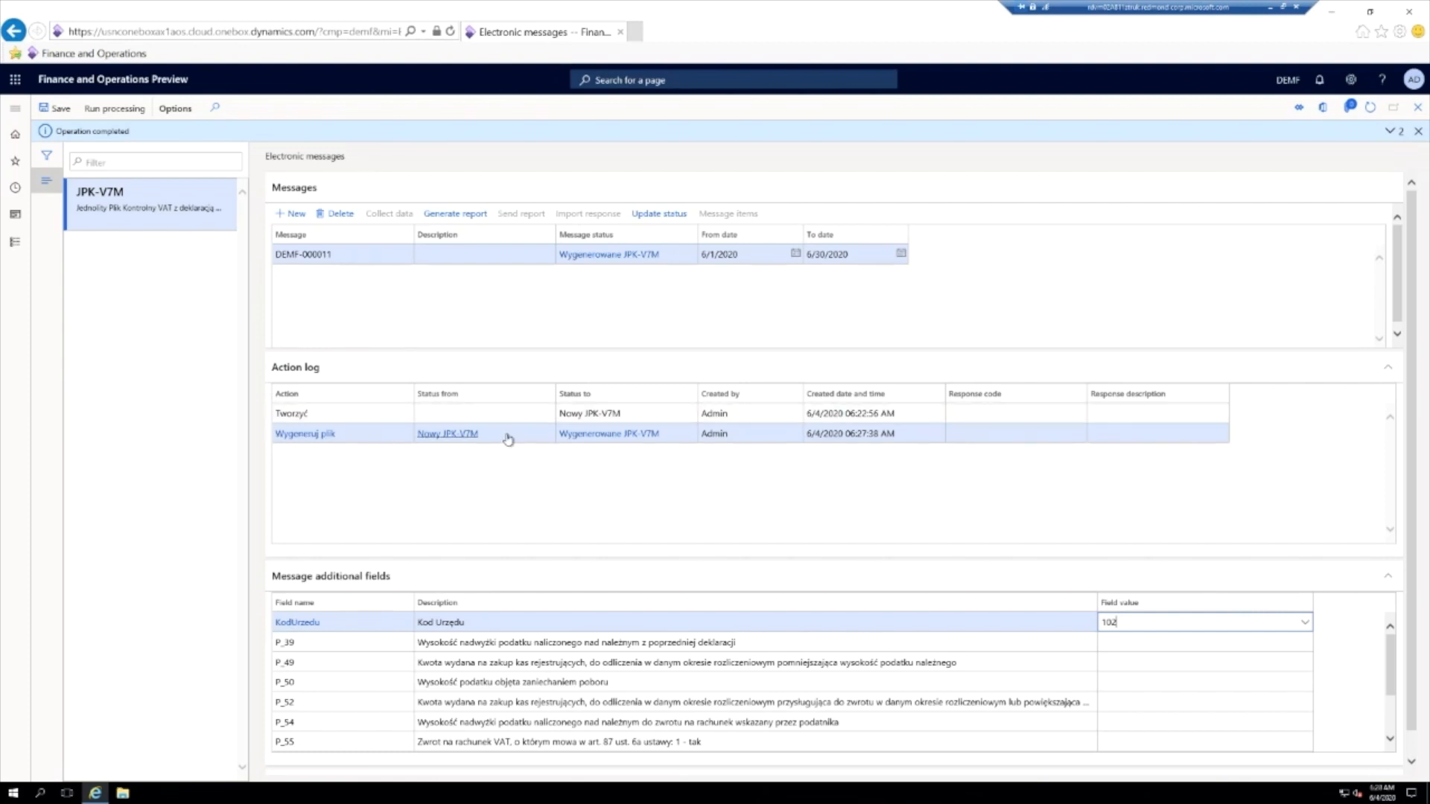
# - Inspect the status and creator fields of the Tworzyć and Wygeneruj plik entries in the Action log
pyautogui.moveTo(507, 438)
pyautogui.click(724, 416)
pyautogui.click(750, 433)
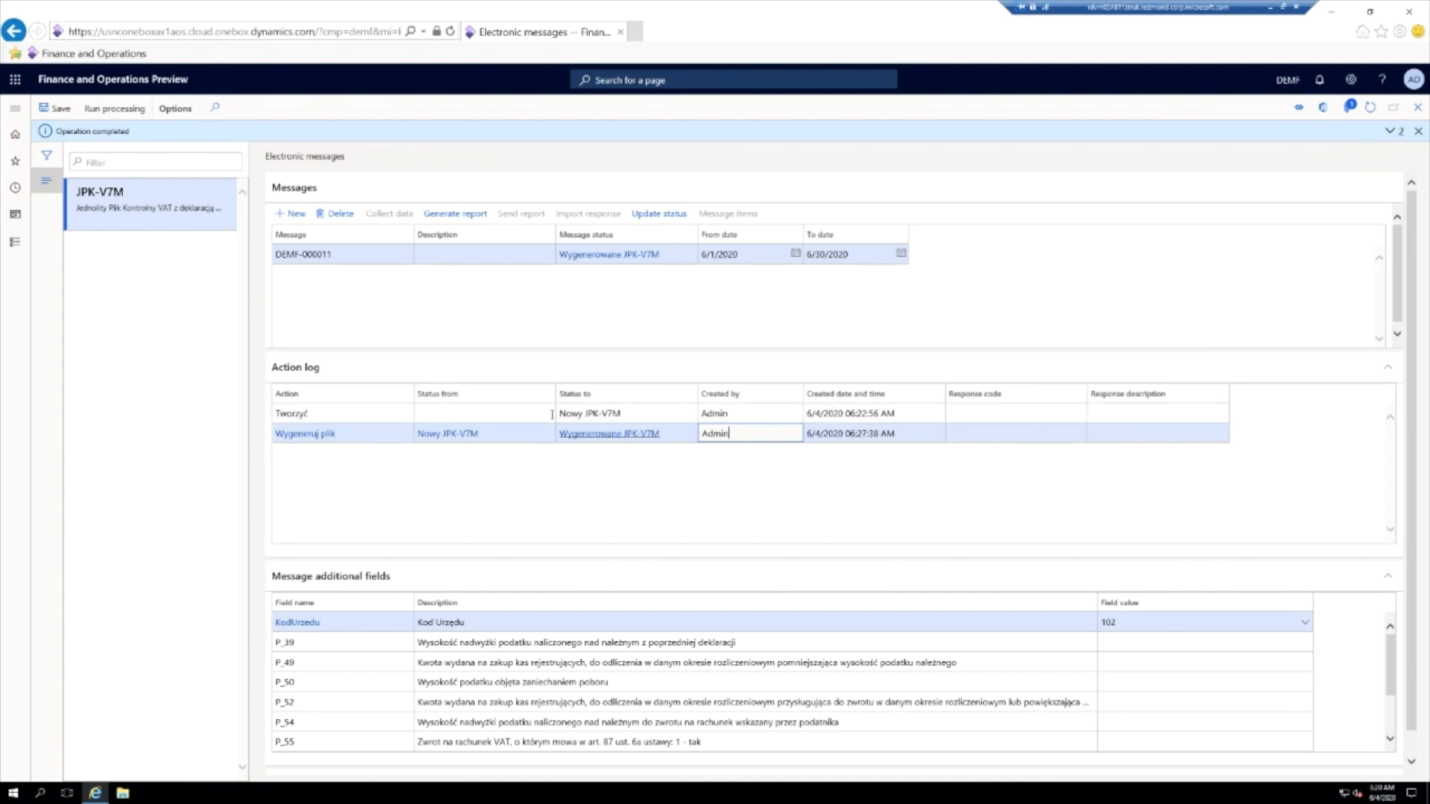
pyautogui.click(522, 414)
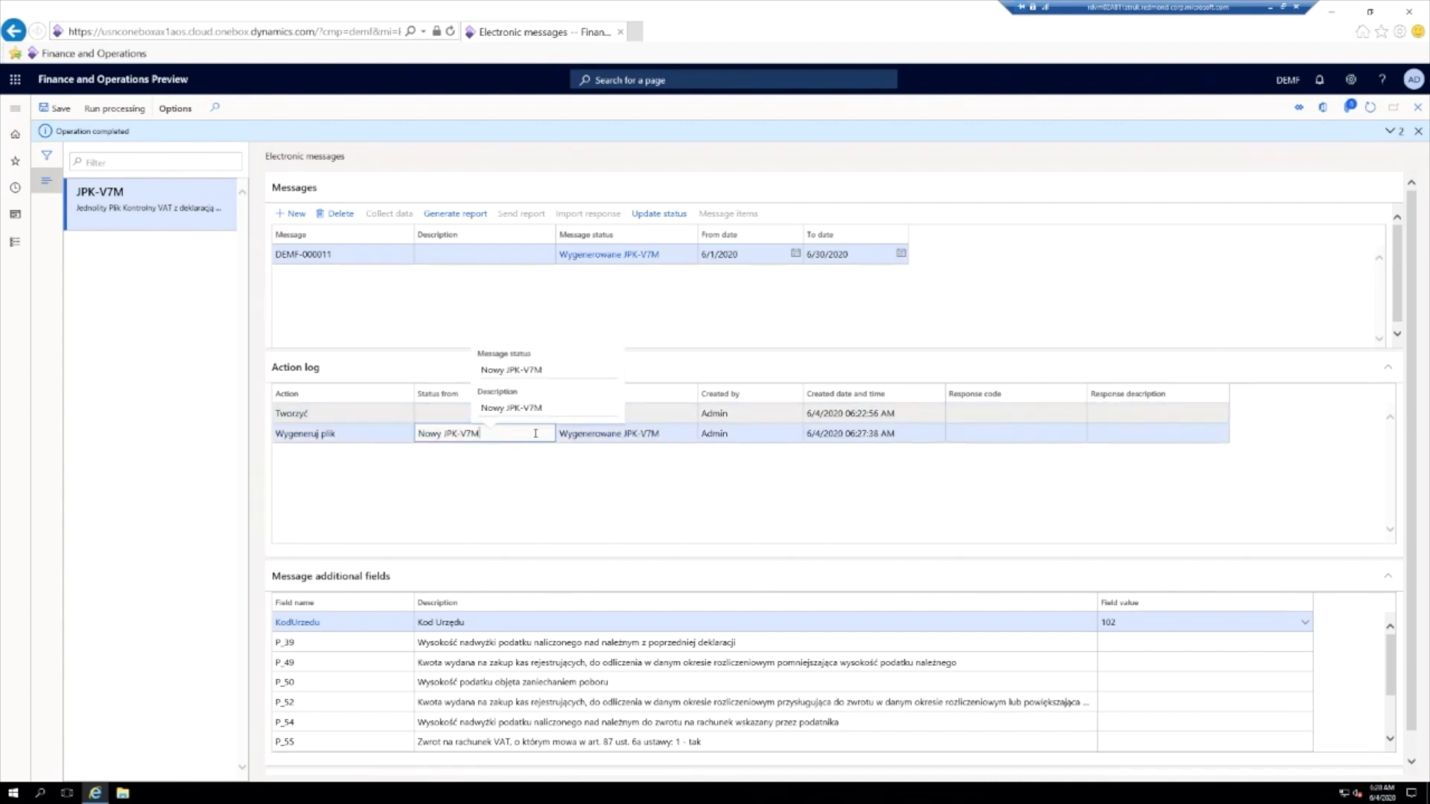
pyautogui.click(535, 433)
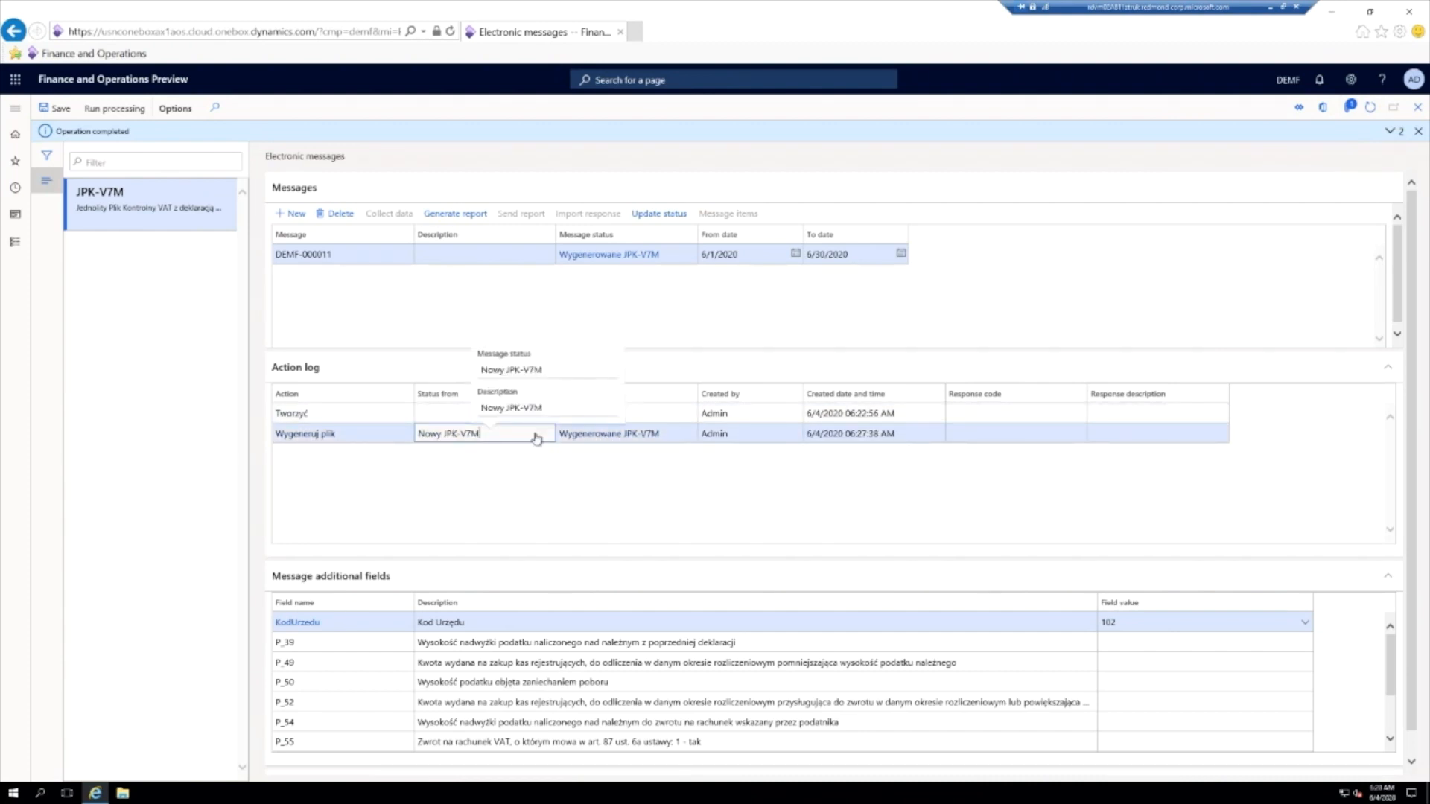
# - Save and open the JPK-V7M.xml file attached to the Wygeneruj plik log entry and review its declaration, sales and purchase sections
pyautogui.click(1350, 108)
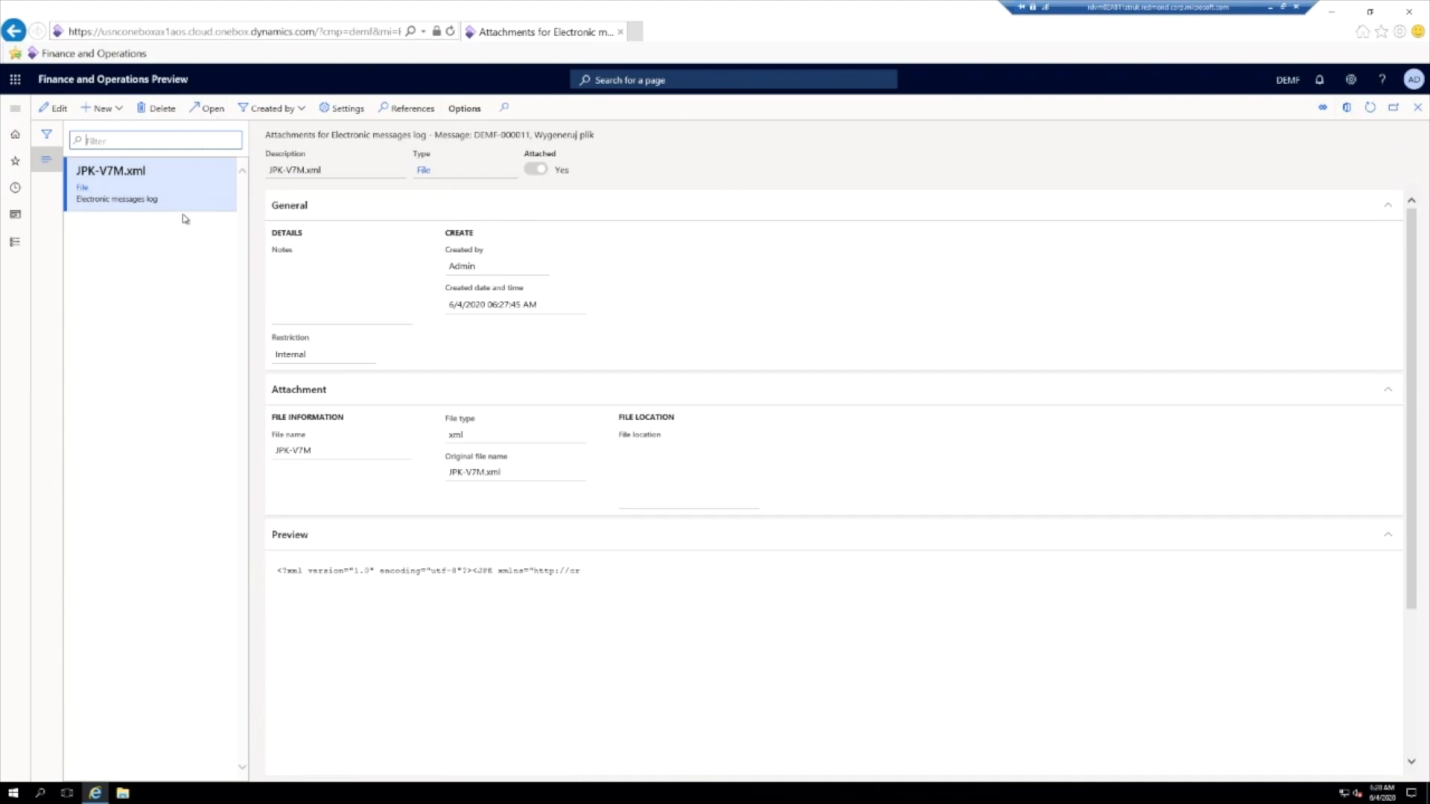
pyautogui.click(207, 108)
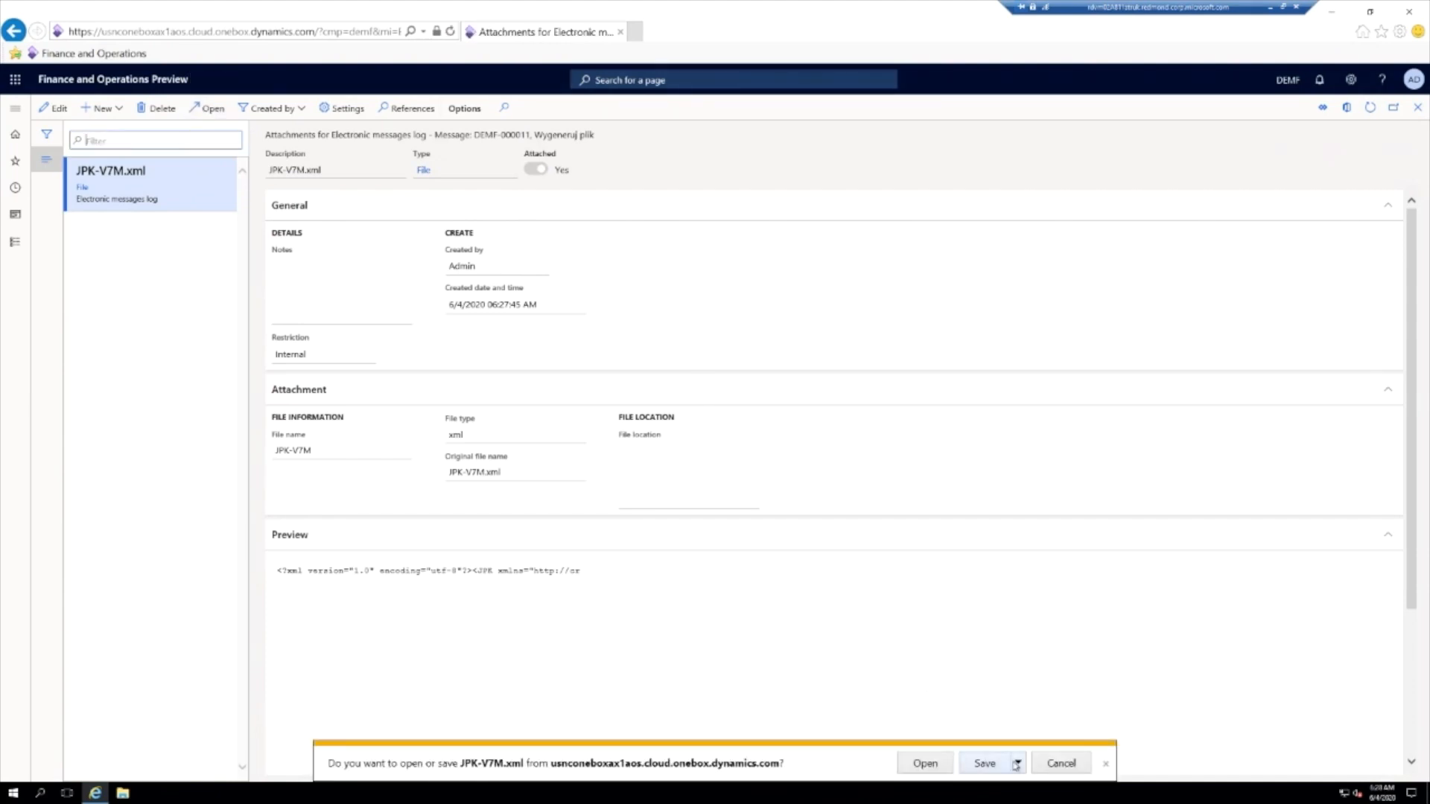
pyautogui.click(1017, 764)
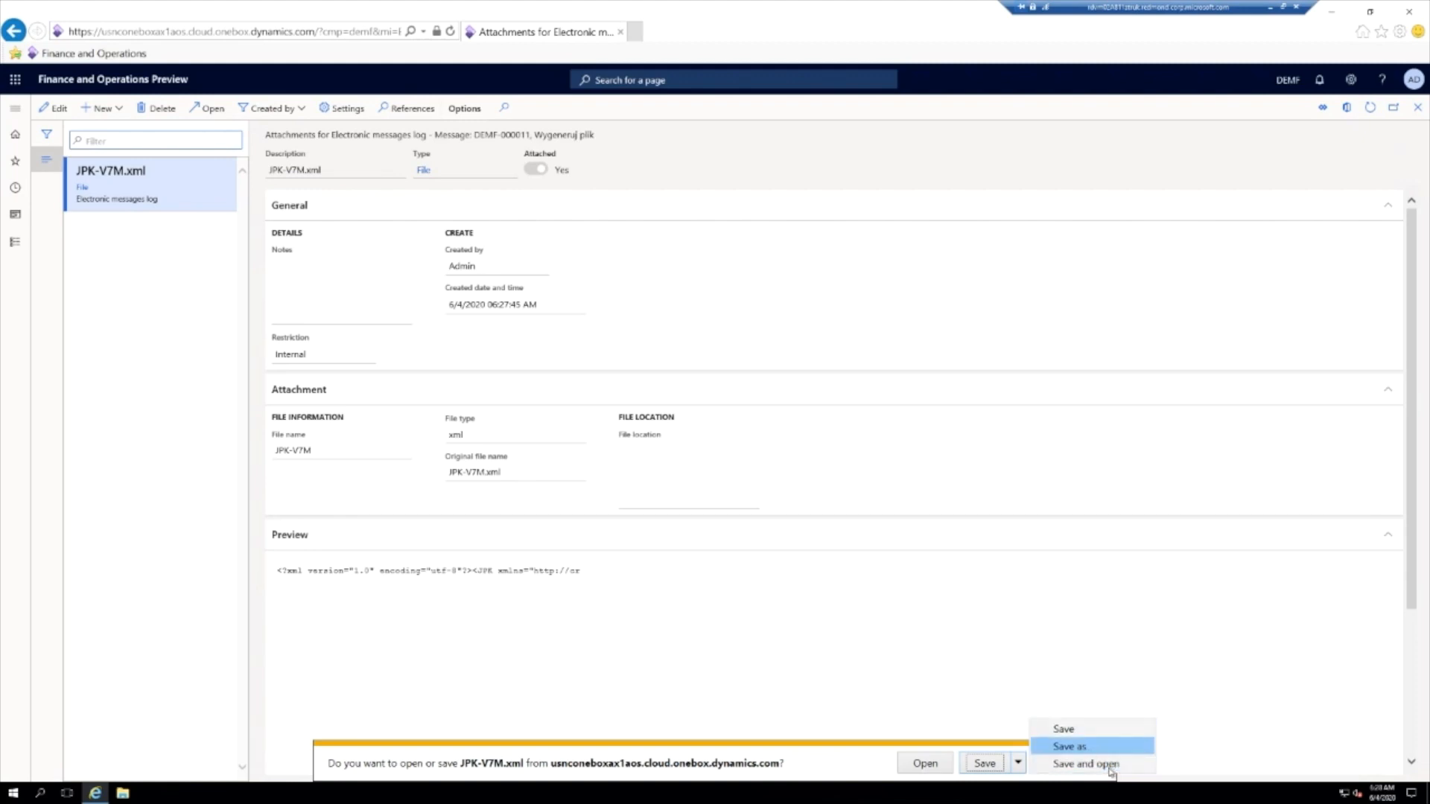
pyautogui.click(1099, 763)
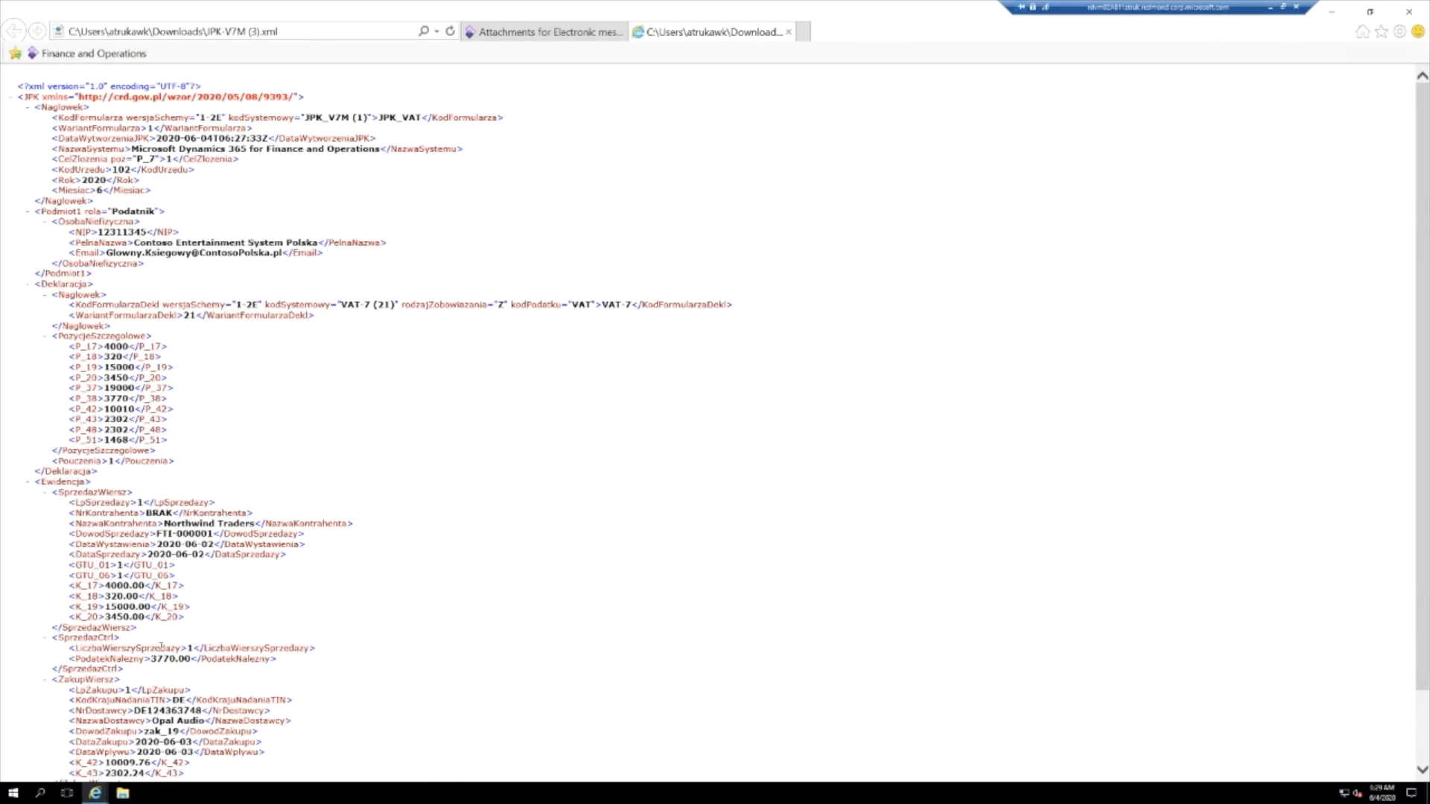
pyautogui.scroll(-2, 134, 646)
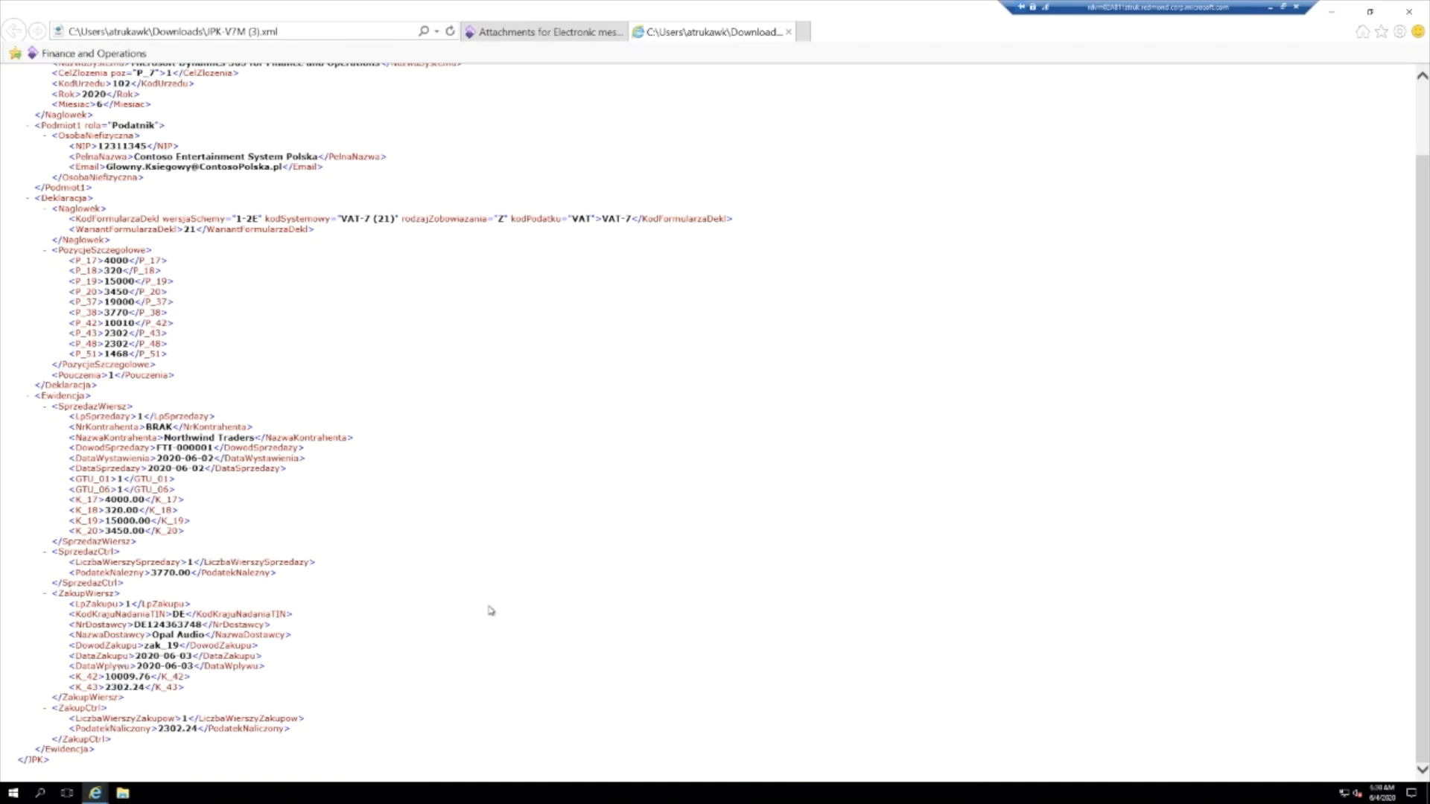
pyautogui.scroll(3, 517, 604)
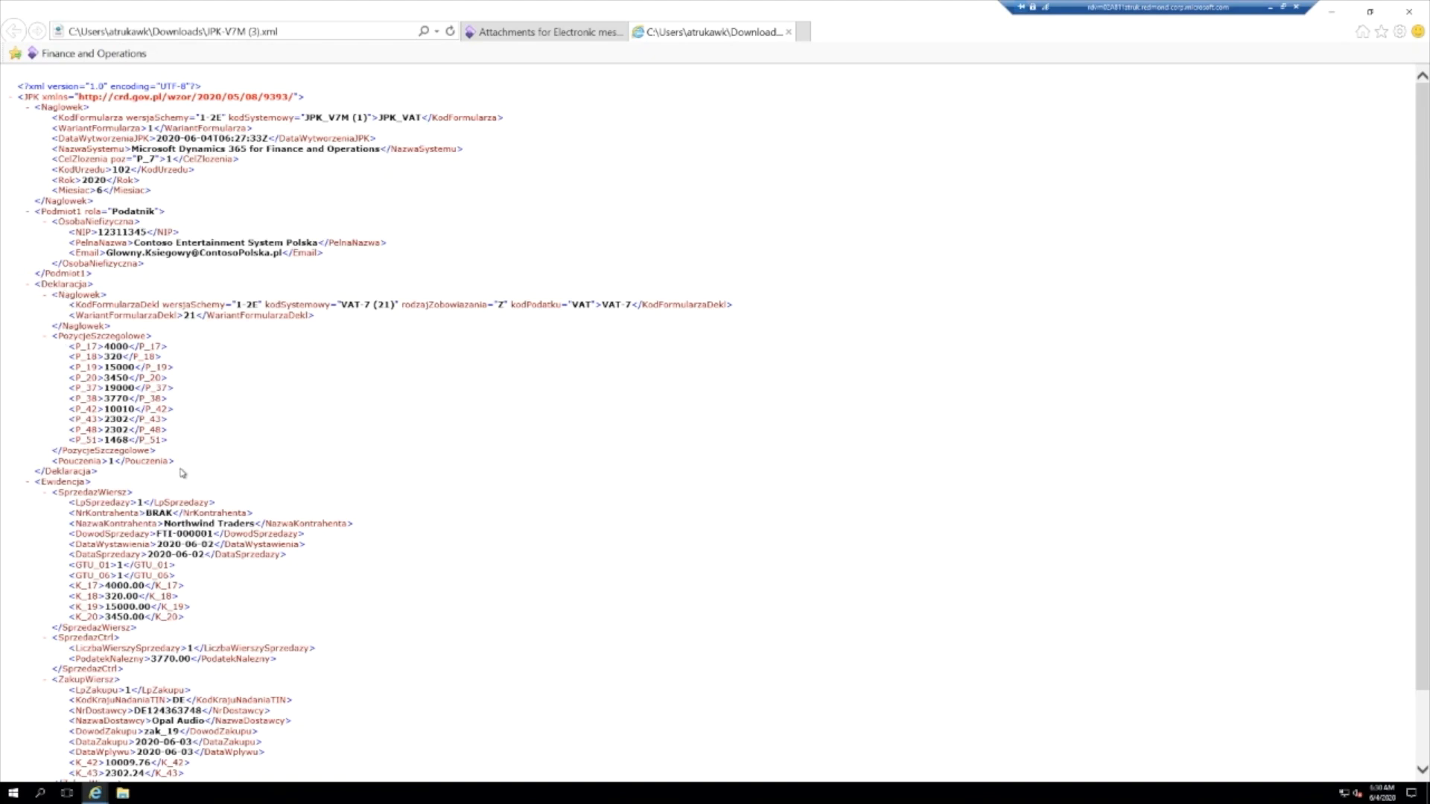
pyautogui.scroll(-2, 365, 447)
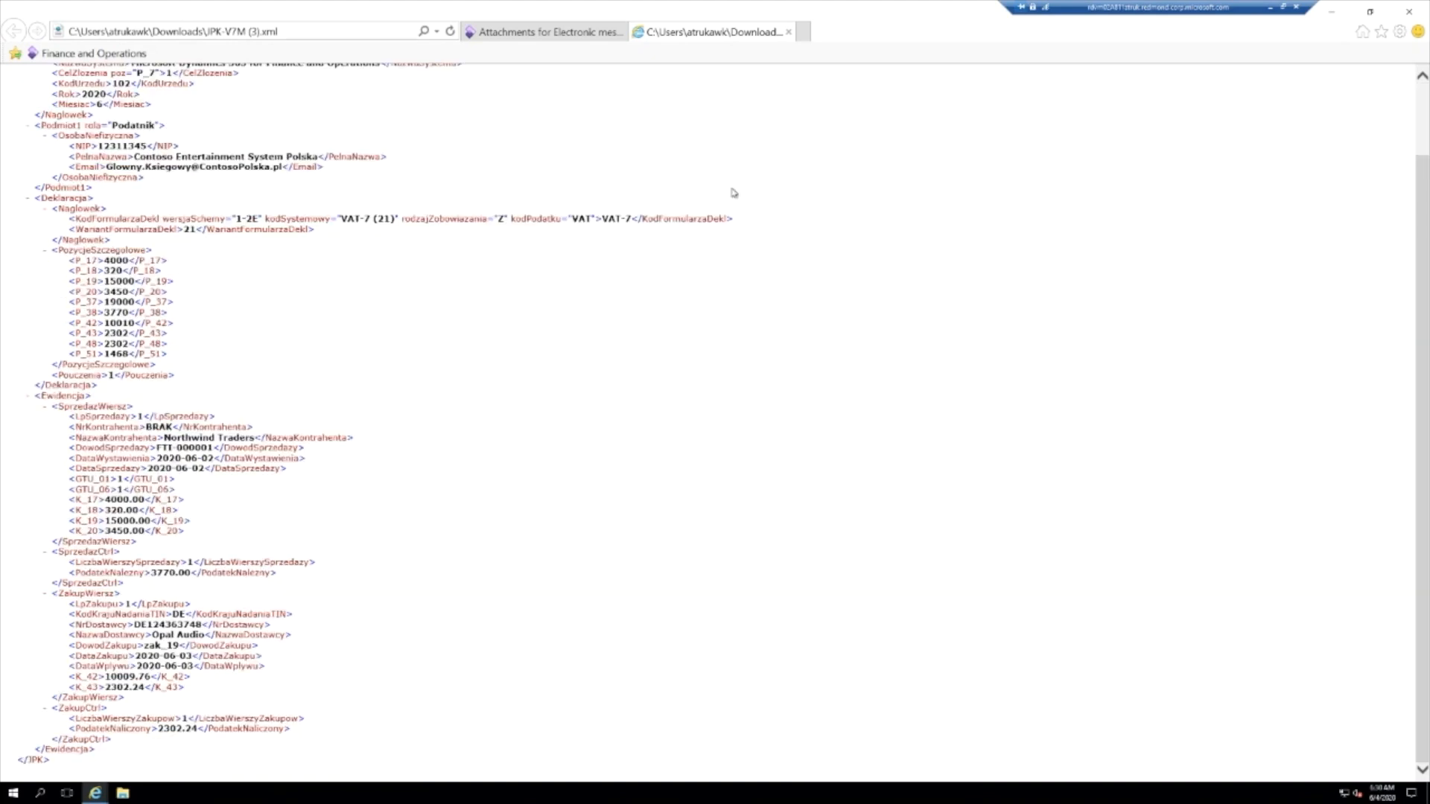
# - Return to the electronic messages and update the June 2020 message's status to Zgłoszone JPK-V7M with the Zmień status action
pyautogui.click(555, 32)
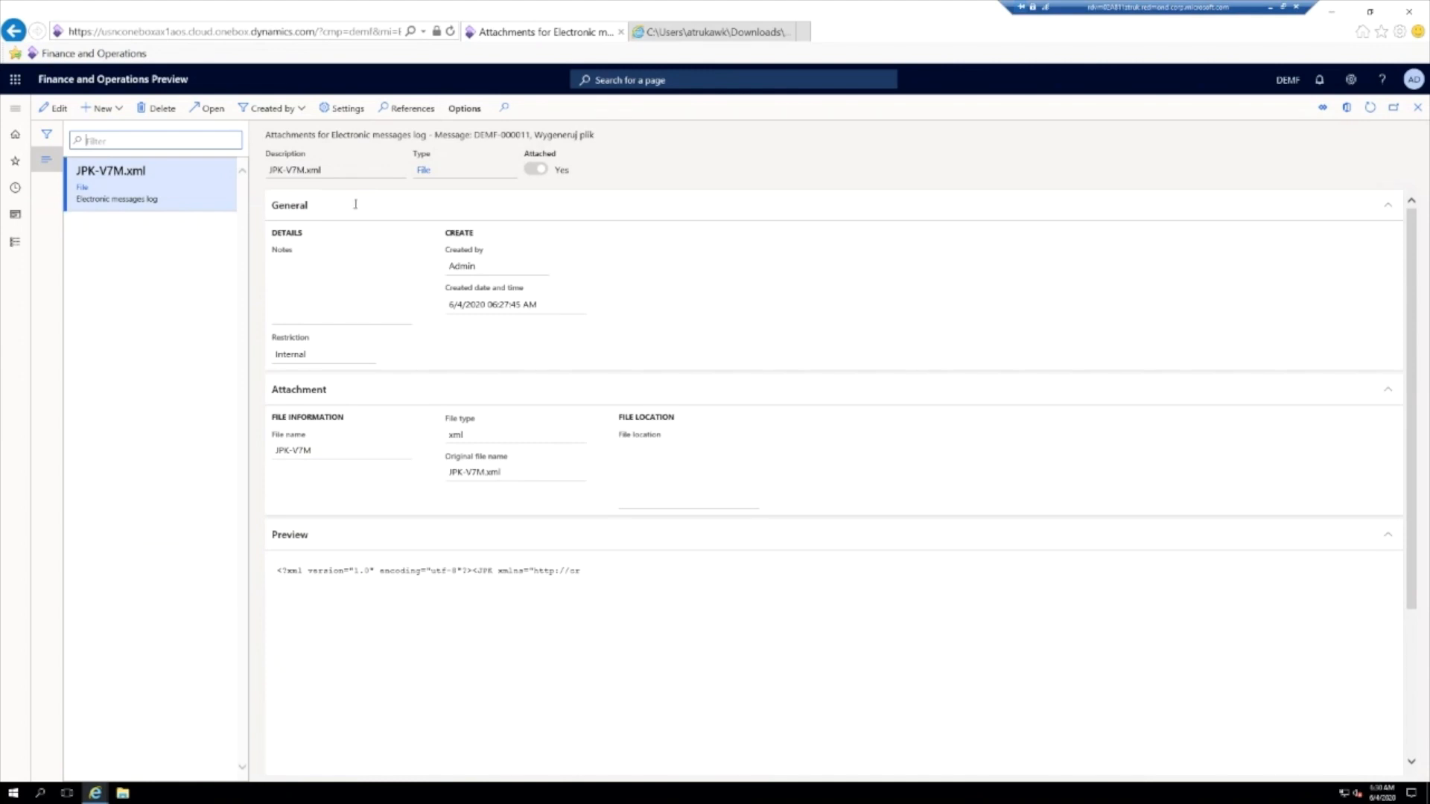
pyautogui.click(1418, 109)
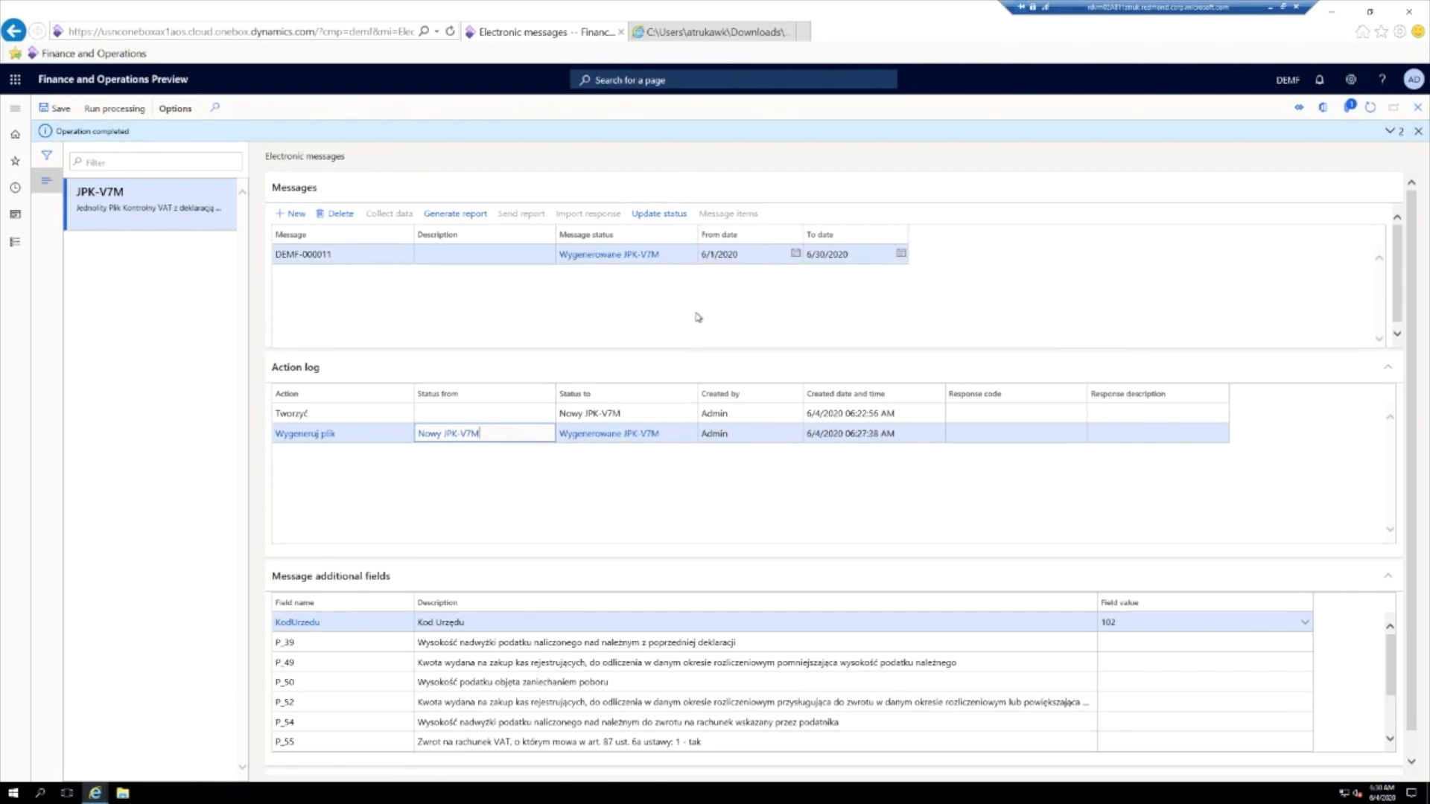
pyautogui.click(658, 216)
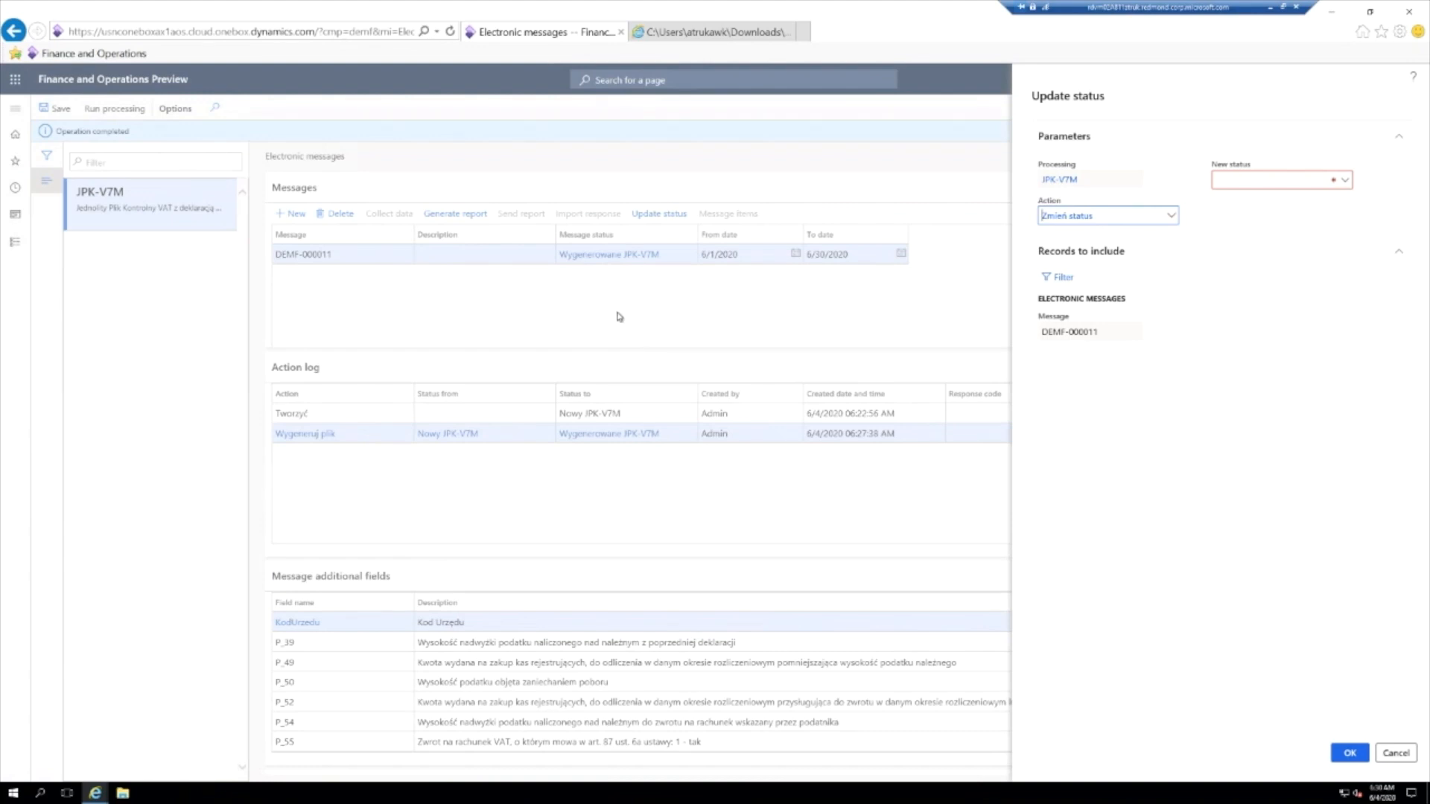
pyautogui.click(1346, 181)
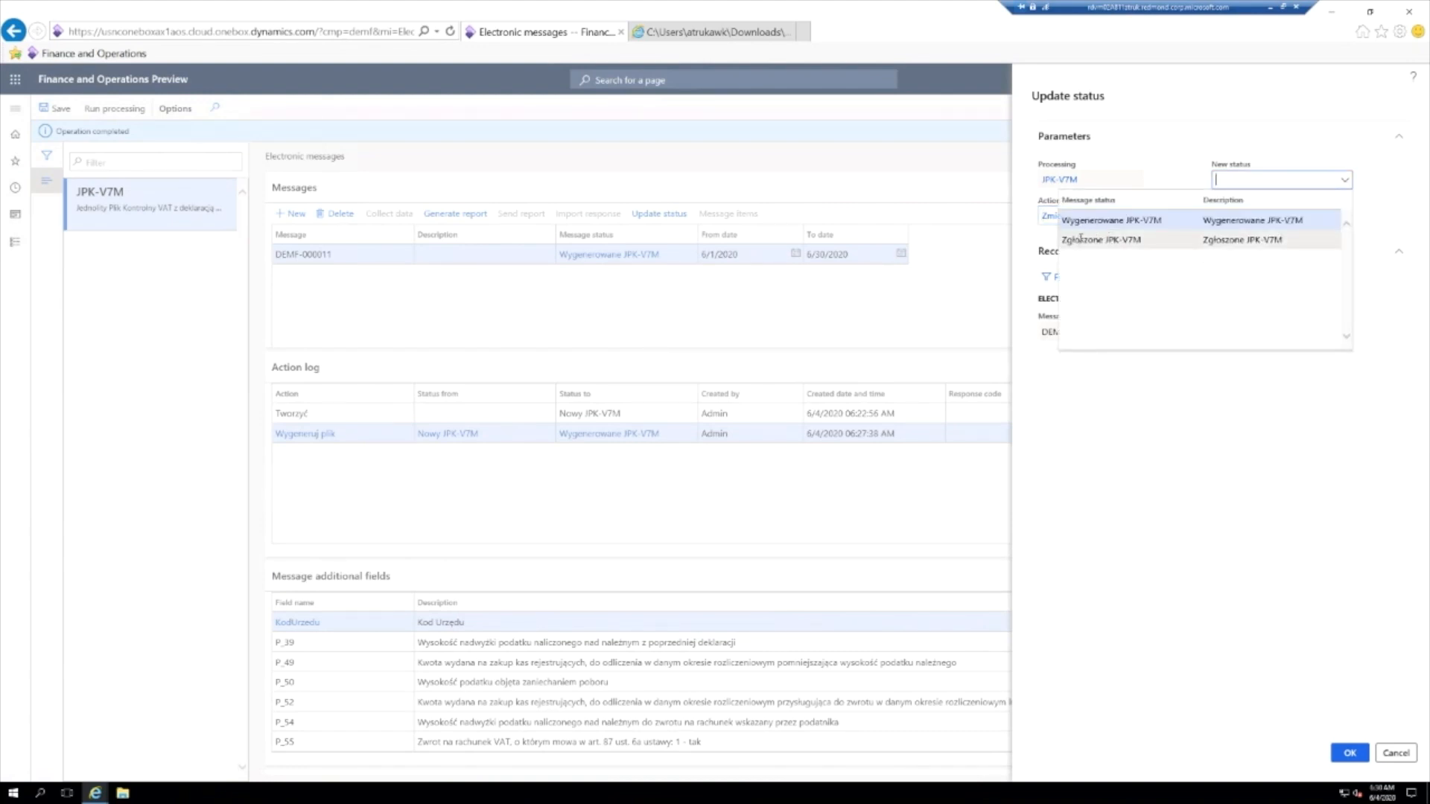
pyautogui.click(1298, 239)
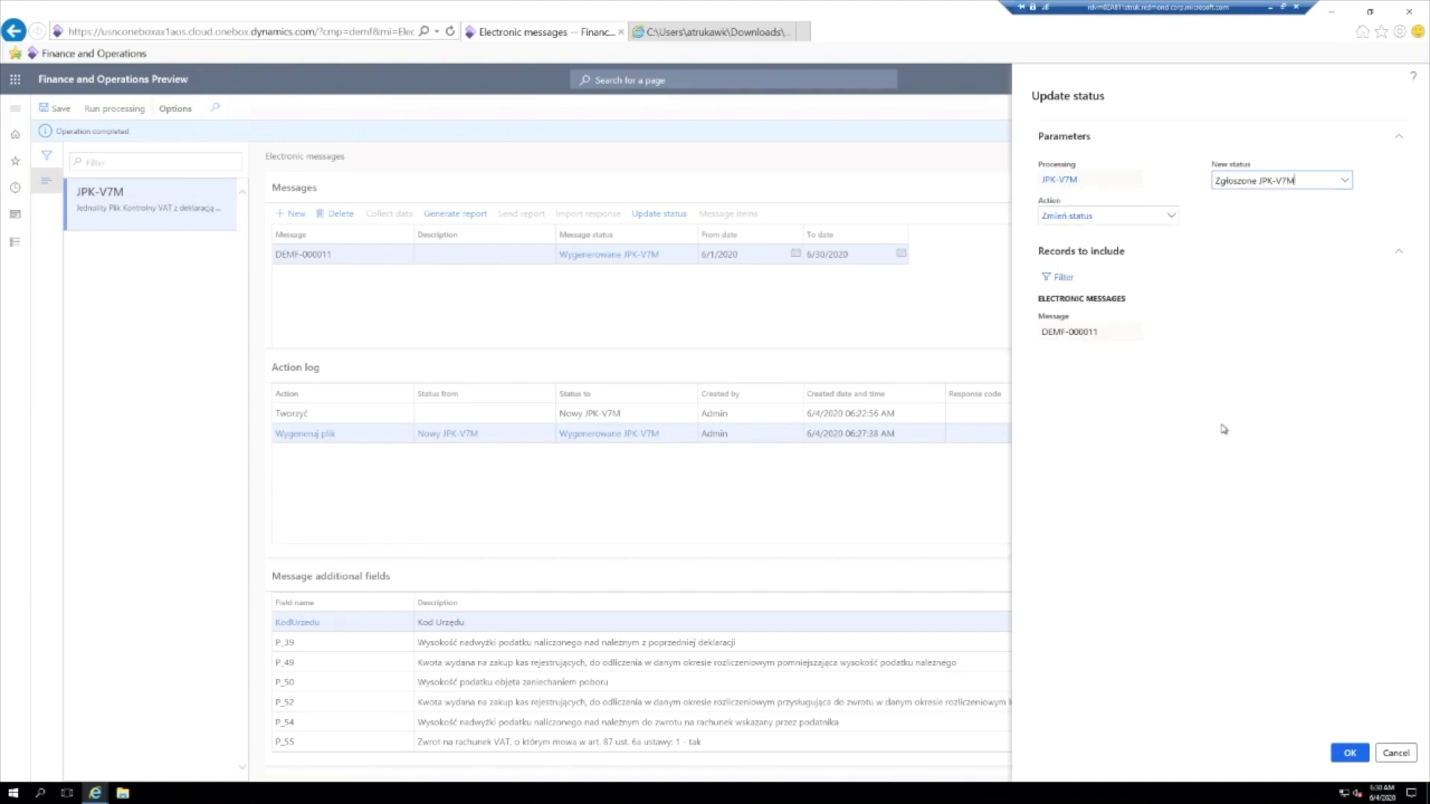
pyautogui.click(1348, 753)
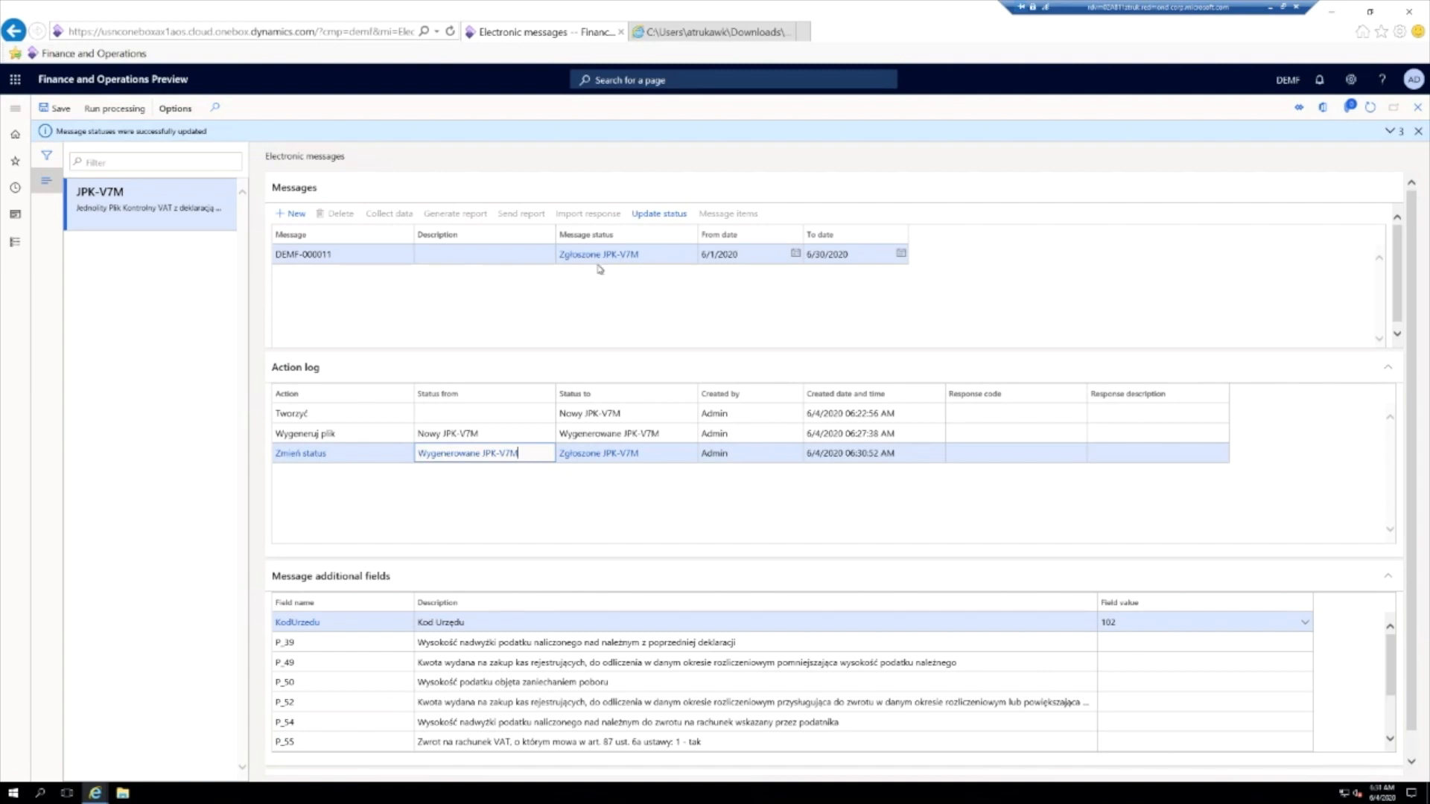
# - Revert the message's status to Wygenerowane JPK-V7M with the Zmień status action
pyautogui.click(659, 214)
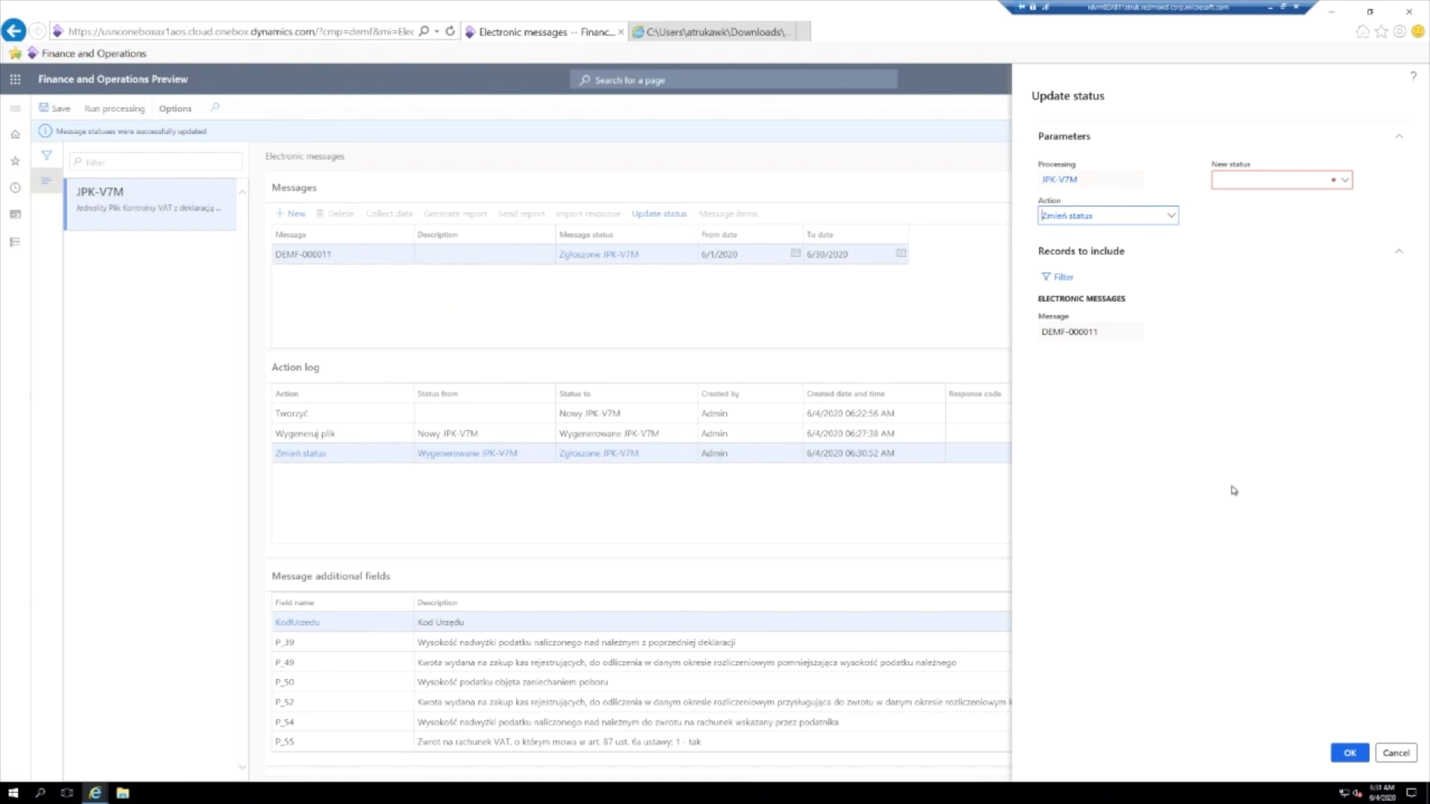
pyautogui.click(1346, 184)
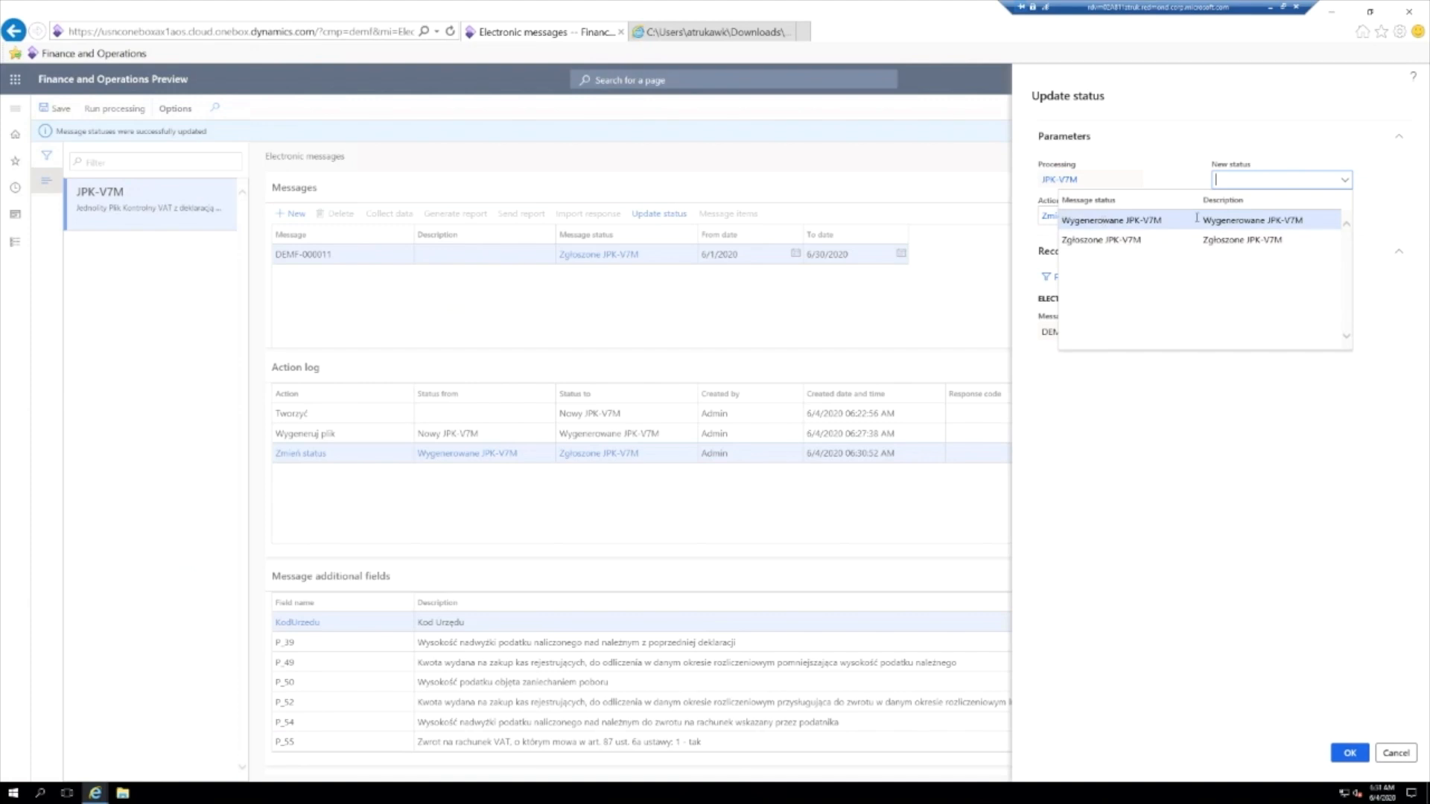
pyautogui.press('Return')
pyautogui.click(1350, 753)
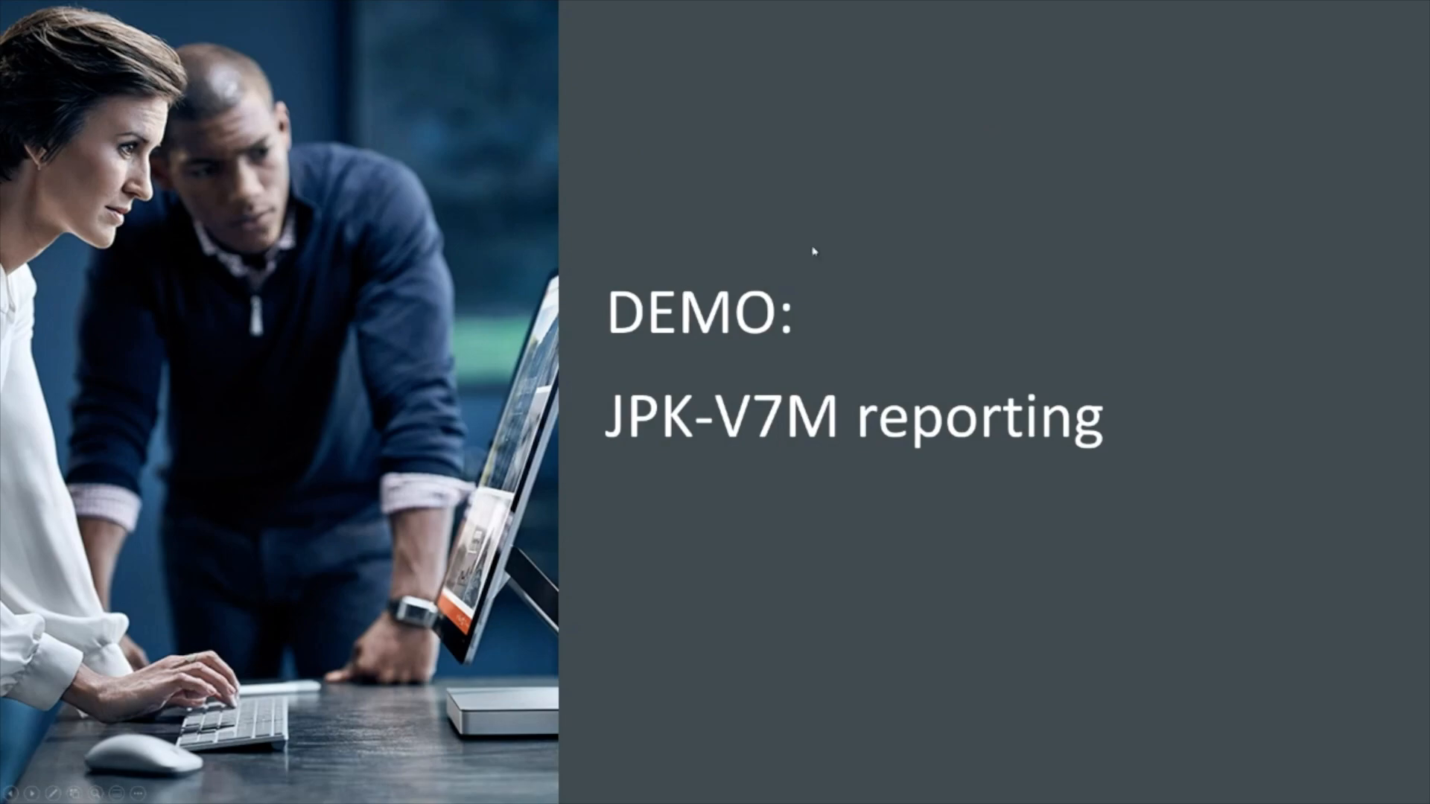
pyautogui.click(814, 251)
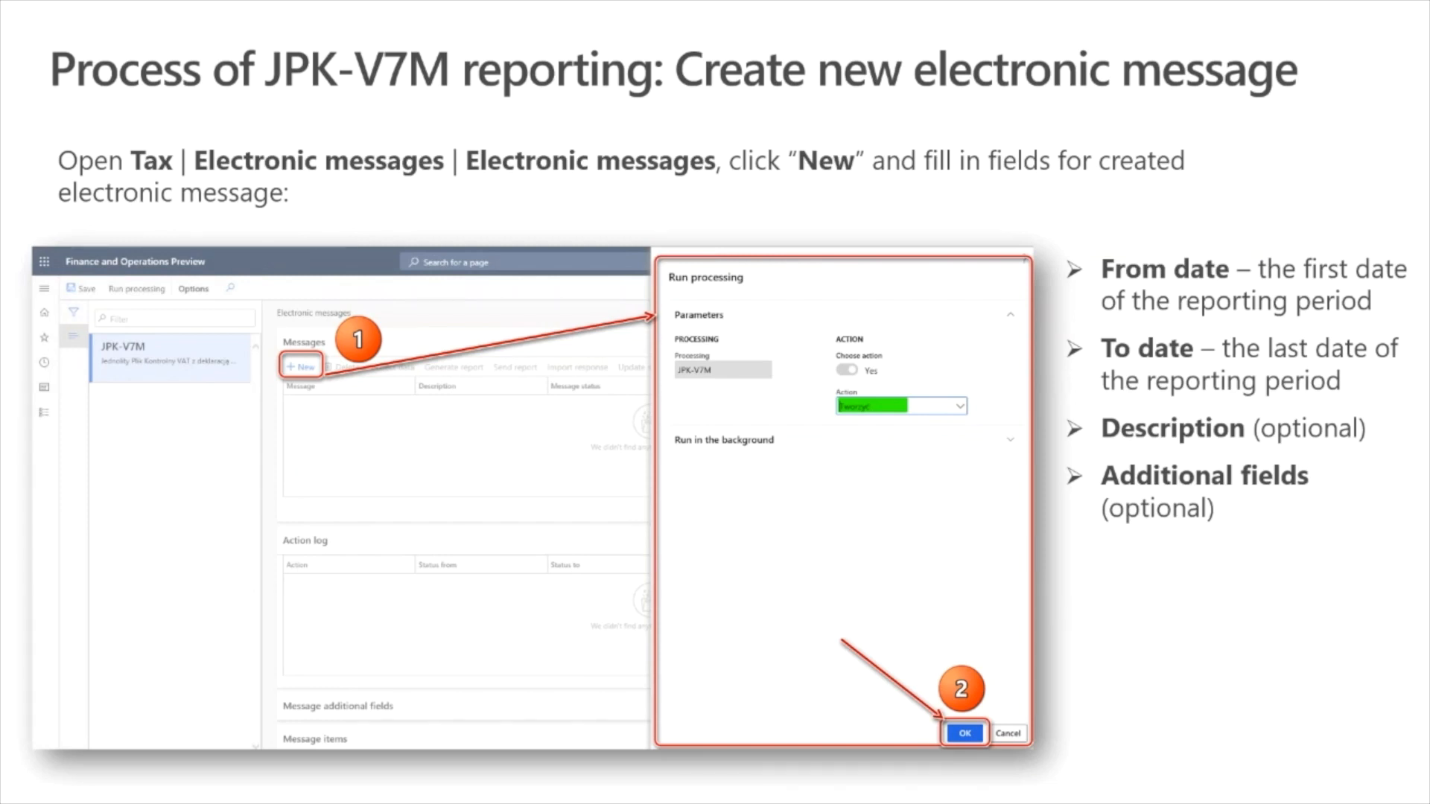
pyautogui.press('Right')
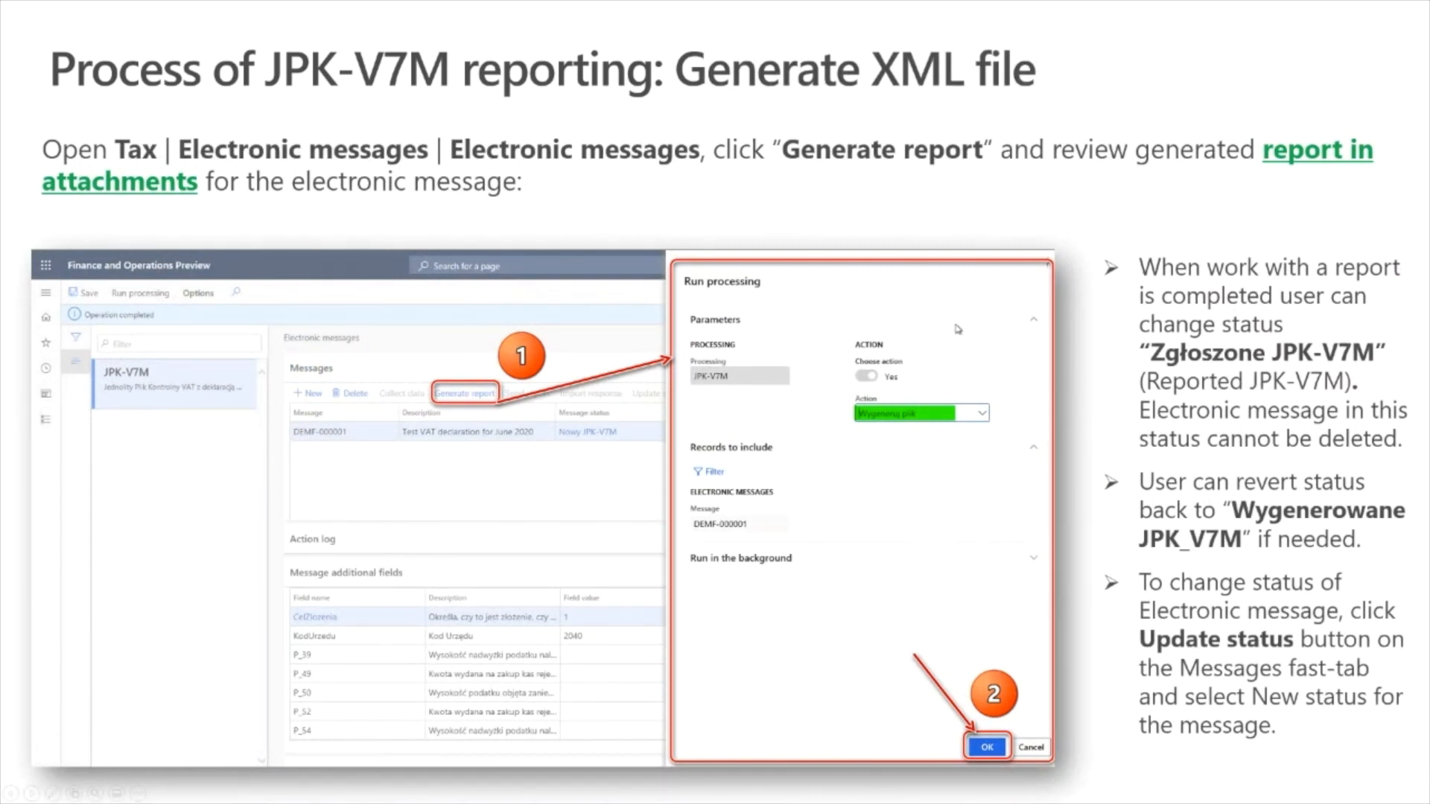
pyautogui.press('Right')
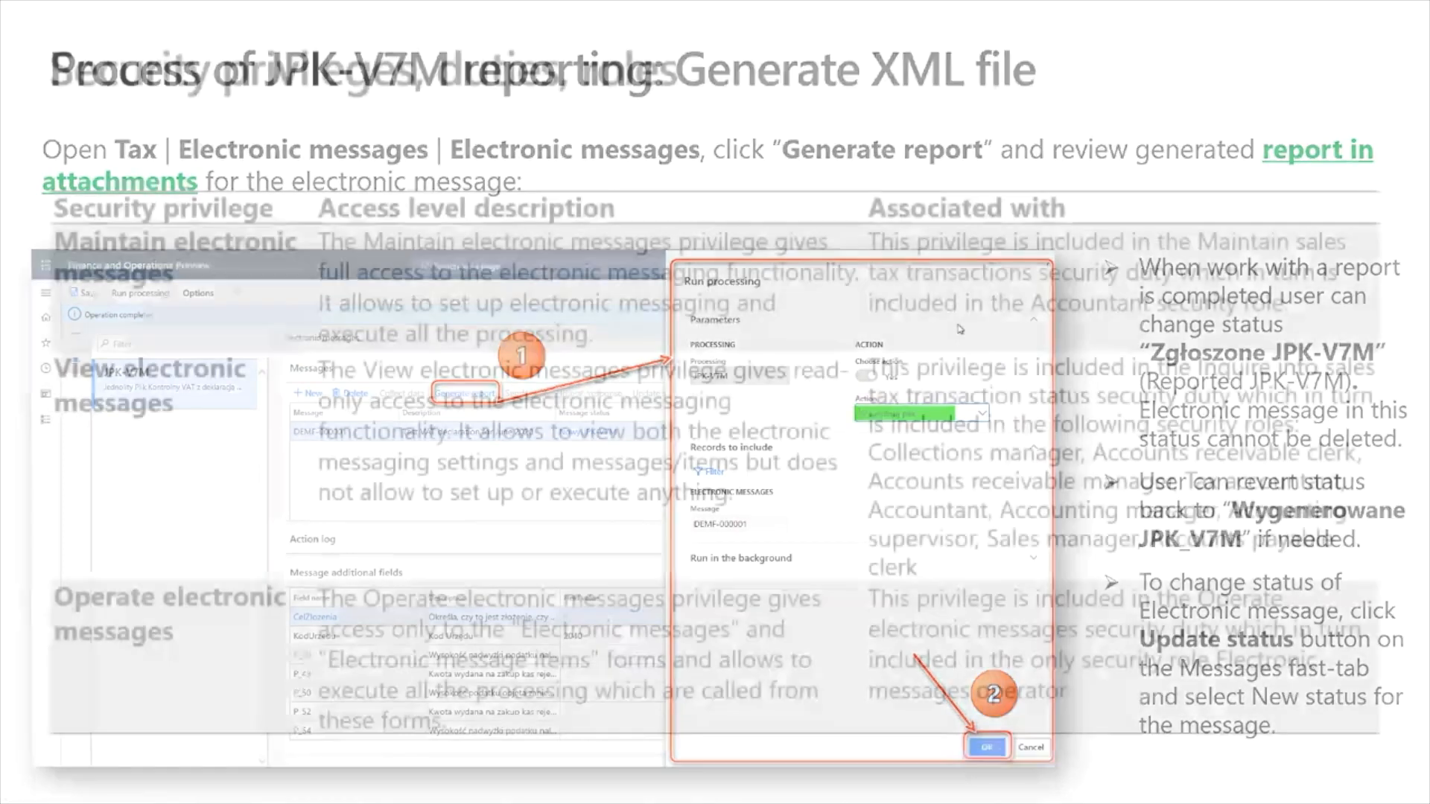
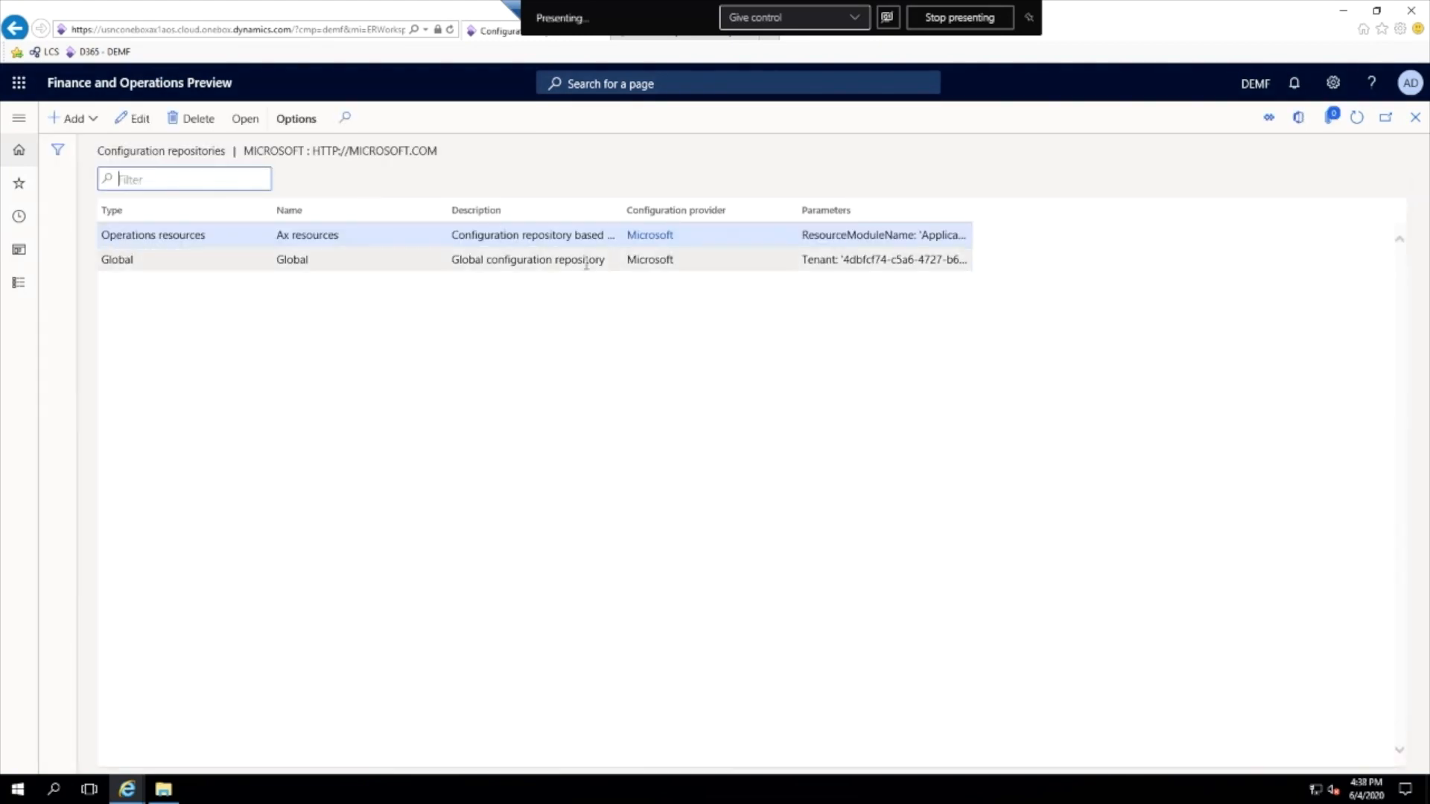
# - Open the Global configuration repository, search for V7M and select the JPK-V7M XML format (PL) configuration
pyautogui.click(585, 259)
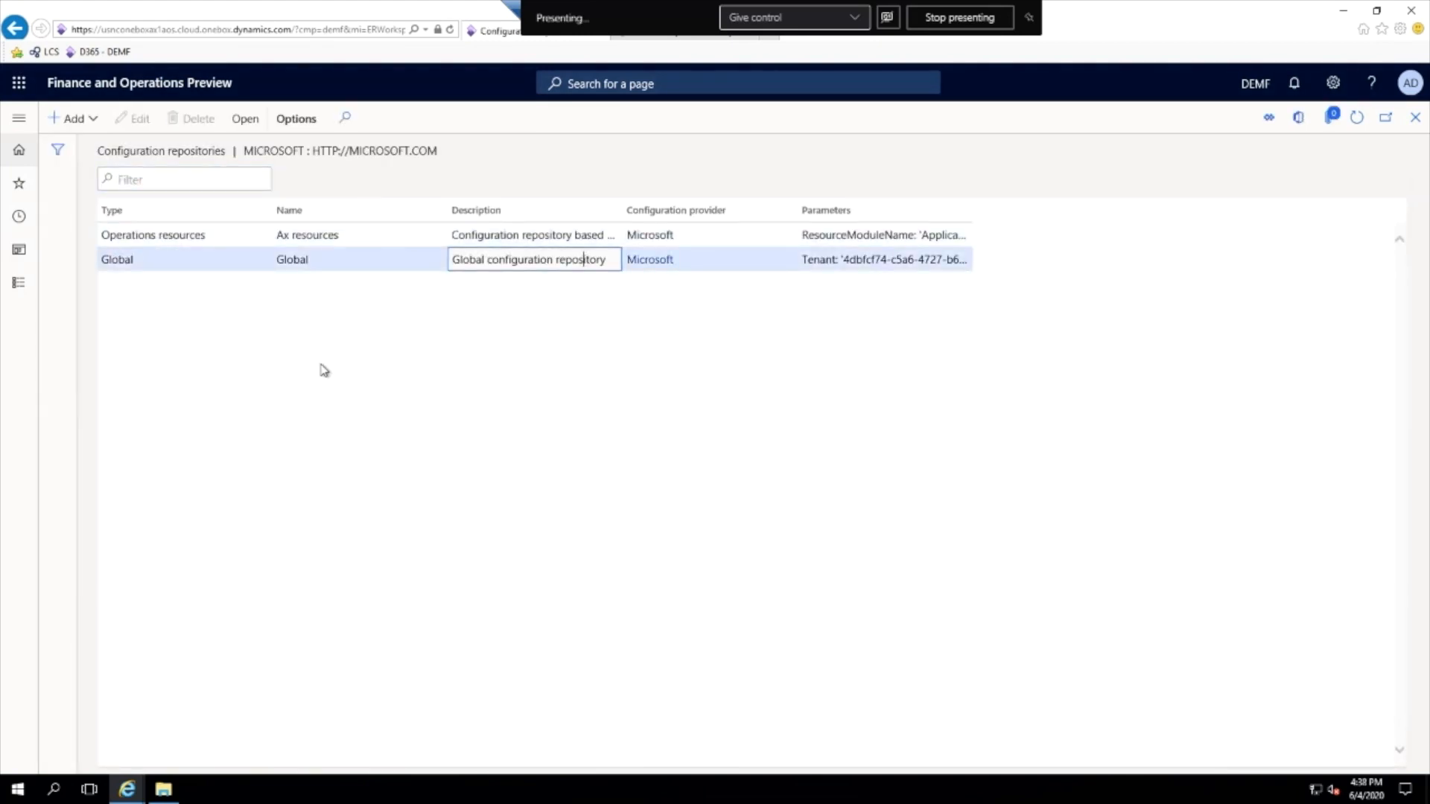
pyautogui.click(250, 127)
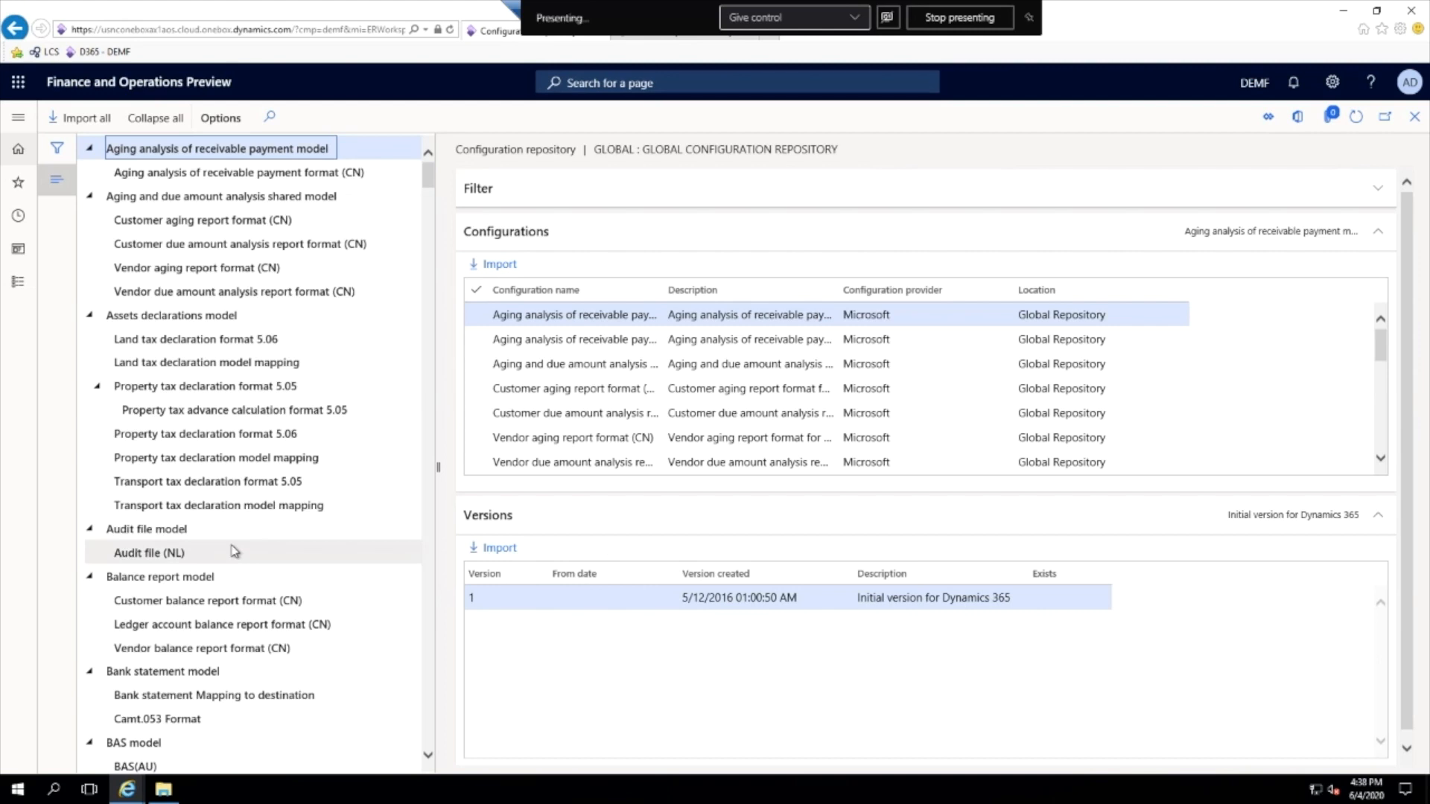
pyautogui.click(235, 551)
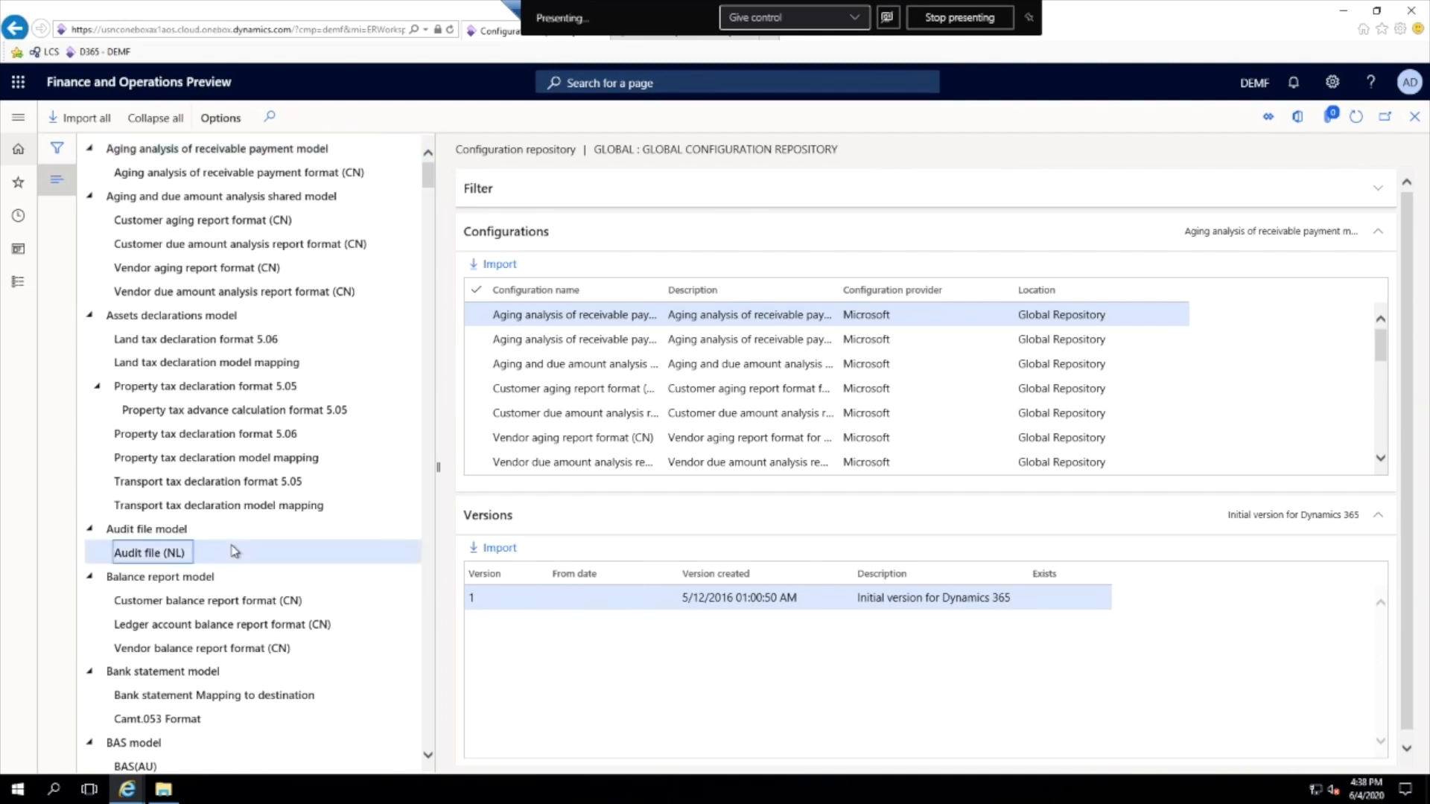
pyautogui.hotkey('ctrl', 'f')
pyautogui.write('V7M')
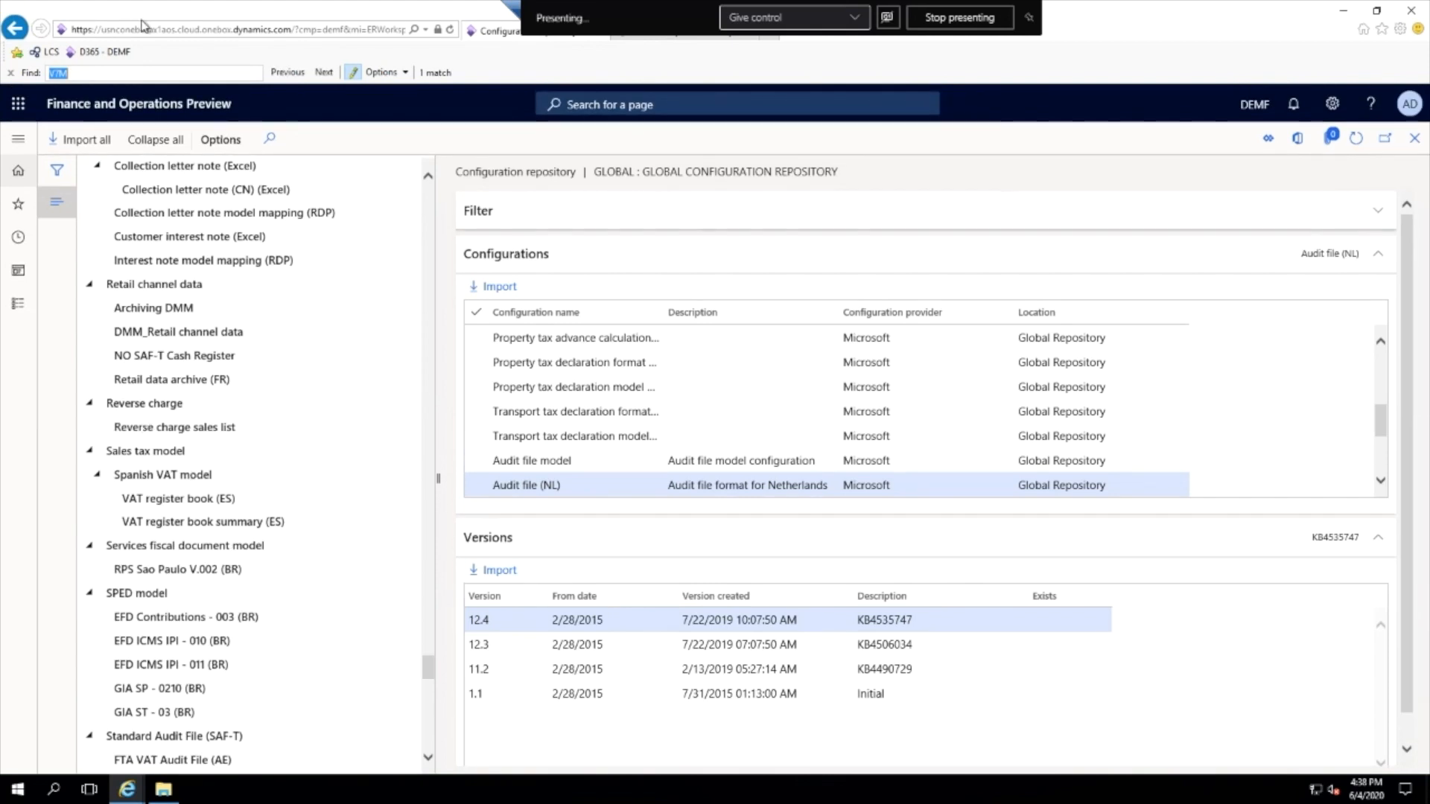
pyautogui.click(95, 74)
pyautogui.press('Return')
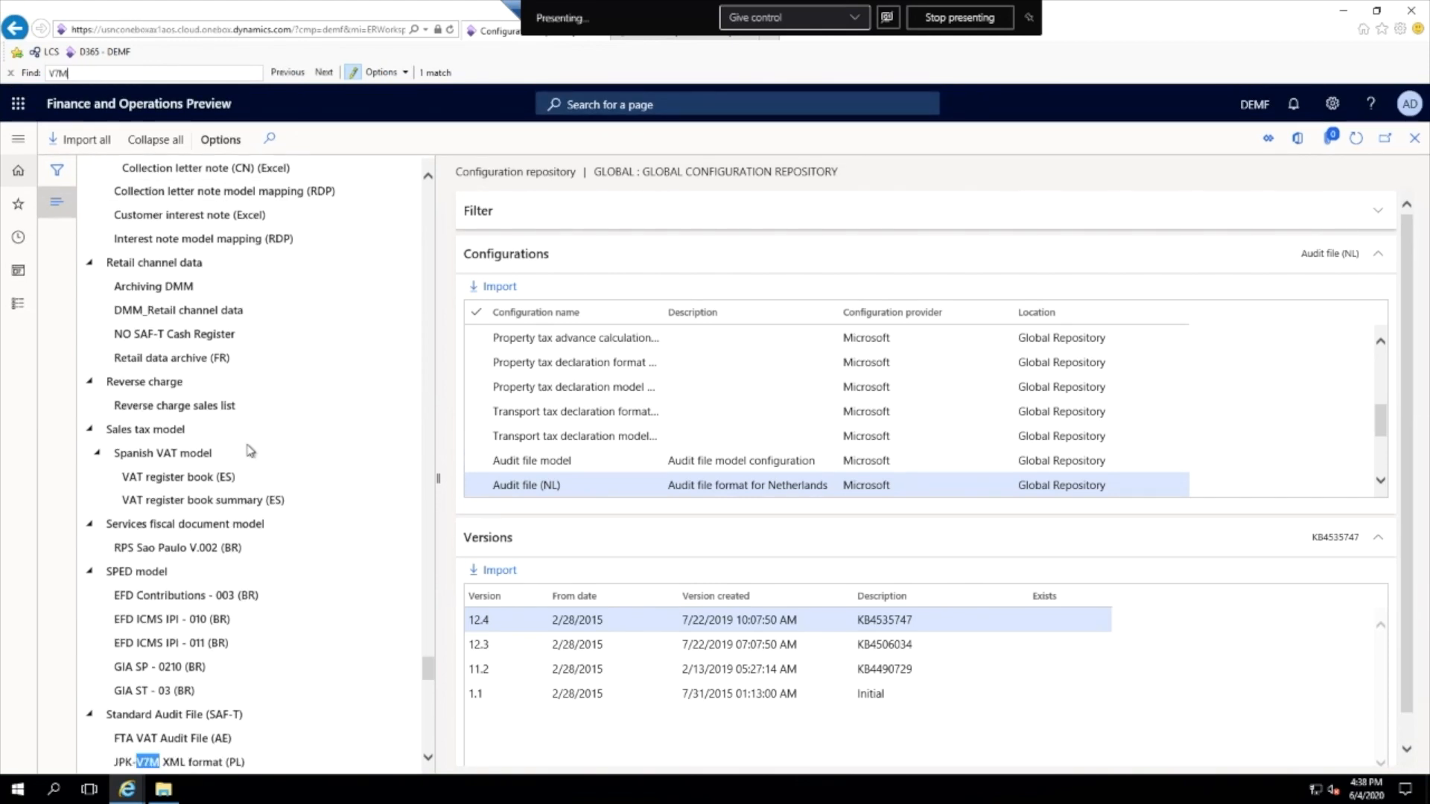
pyautogui.scroll(-4, 249, 451)
pyautogui.click(211, 490)
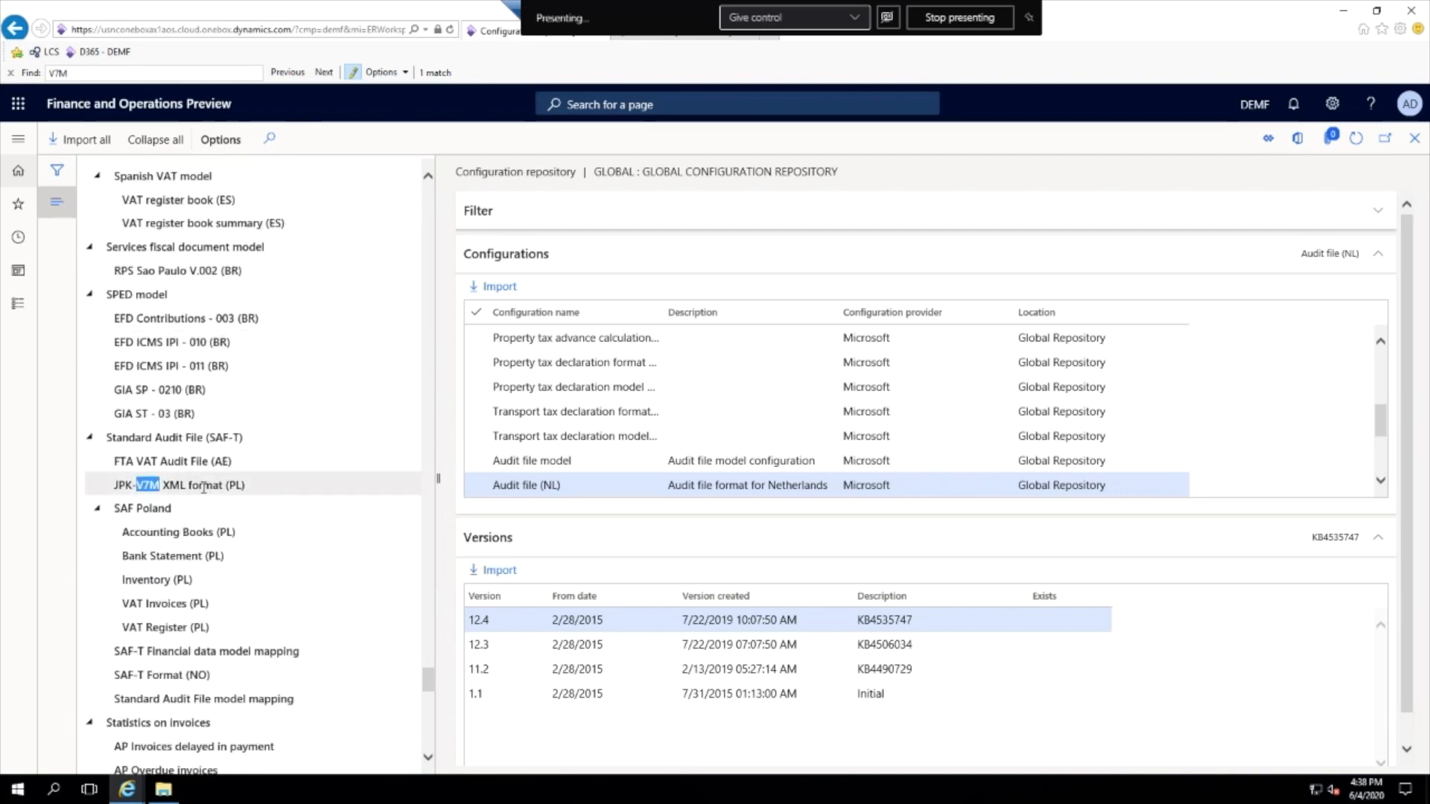
# - Check which versions of the Standard Audit File model mapping and JPK-V7M XML format (PL) are available and already imported
pyautogui.scroll(4, 203, 491)
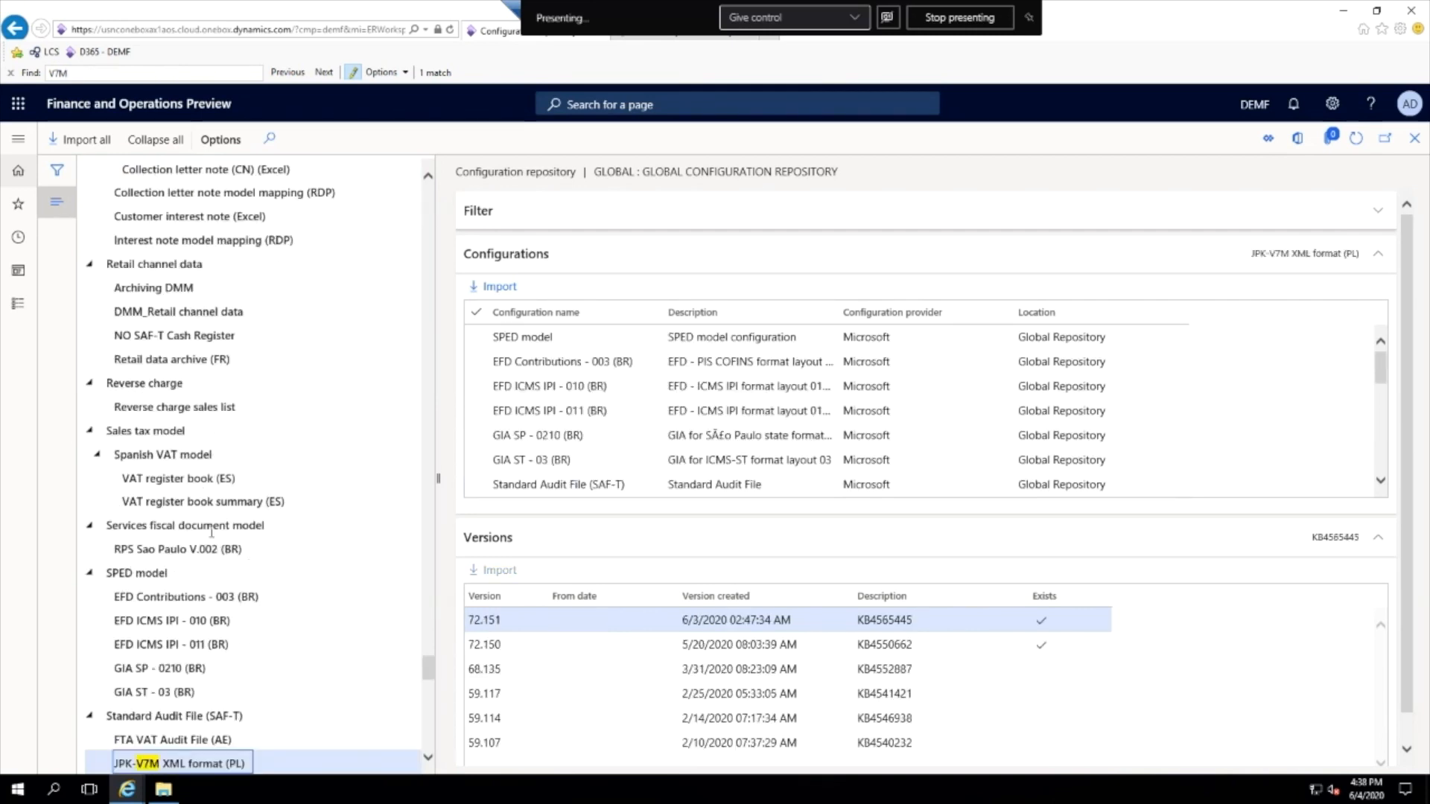
pyautogui.scroll(-6, 201, 551)
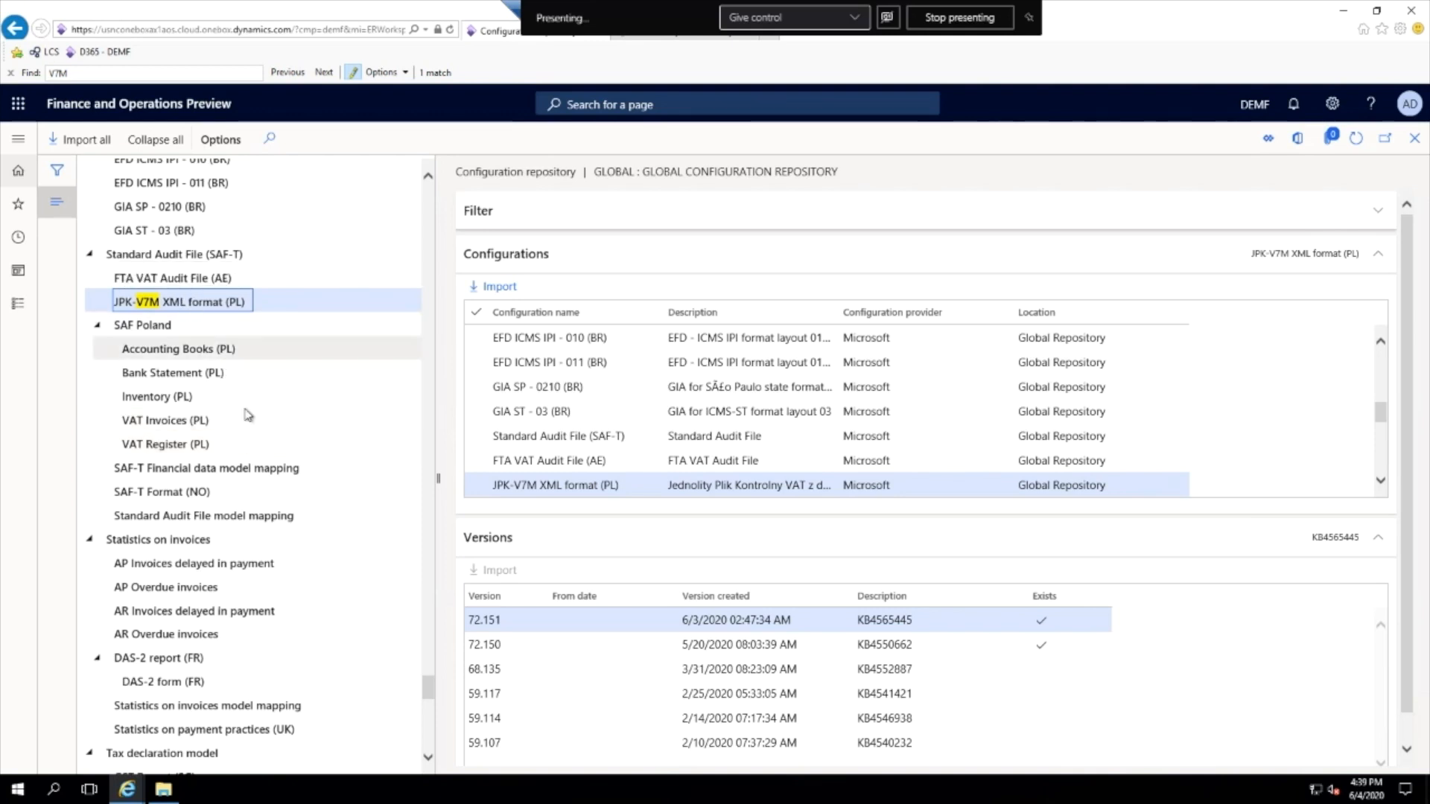
pyautogui.click(292, 517)
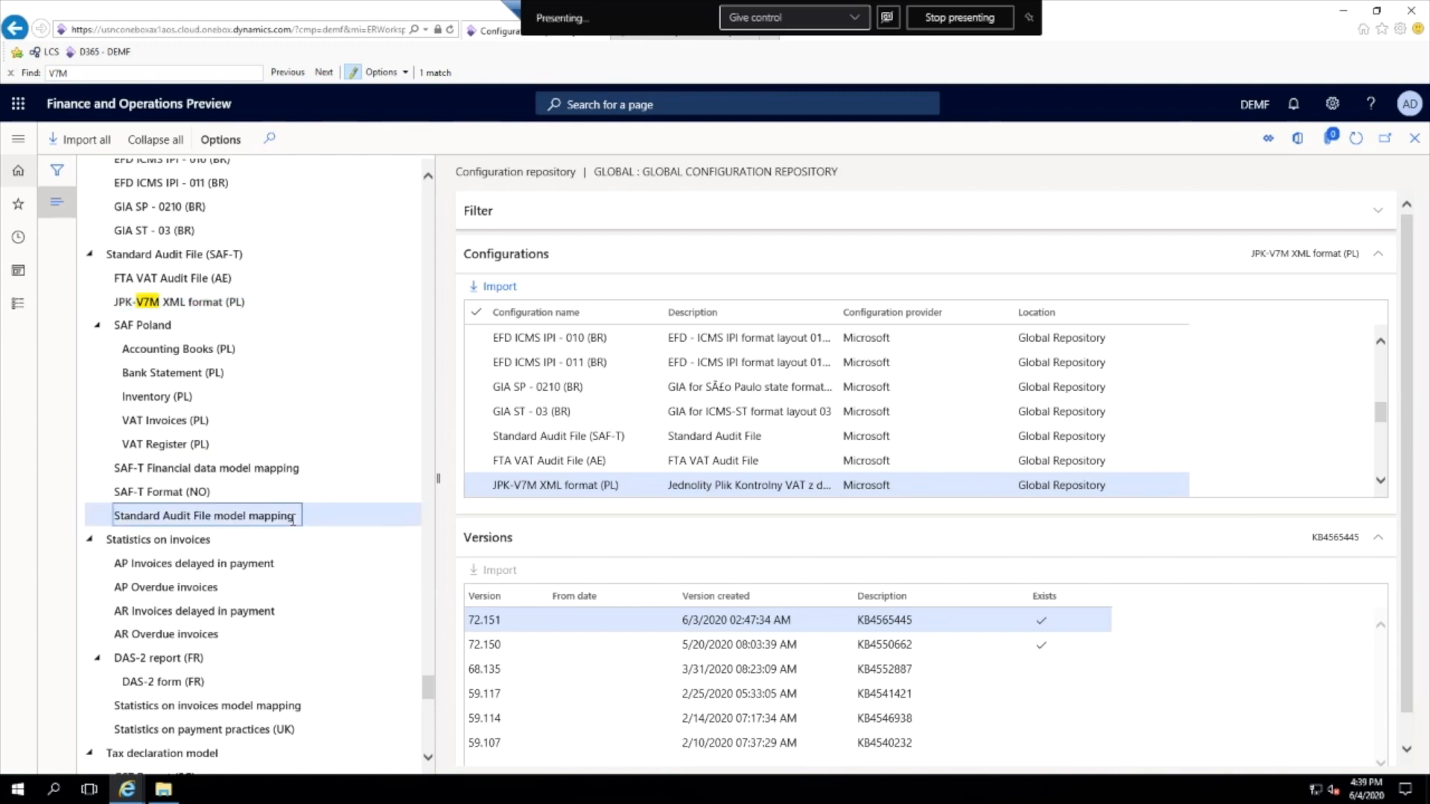
pyautogui.click(237, 304)
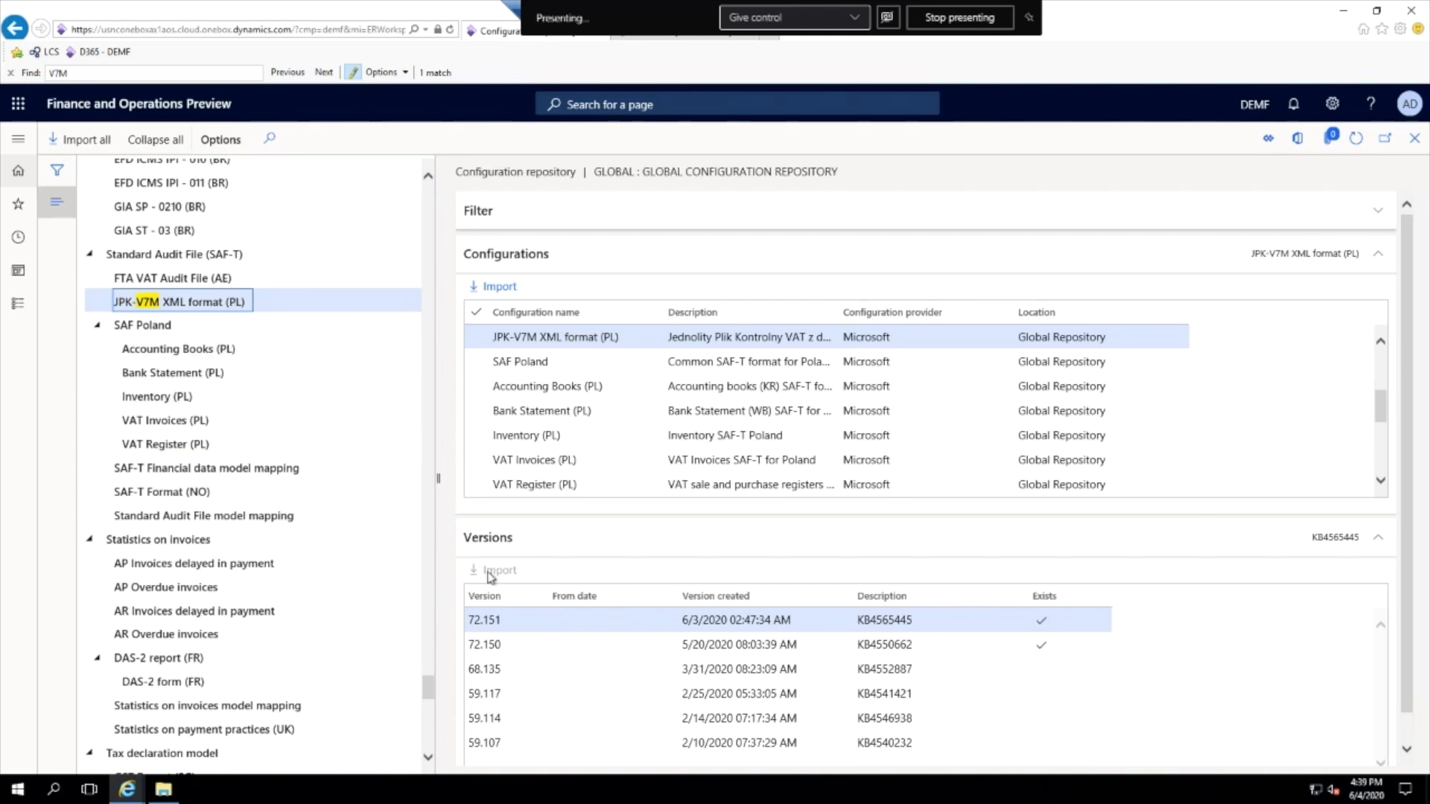
pyautogui.click(514, 575)
pyautogui.click(1043, 623)
pyautogui.click(512, 572)
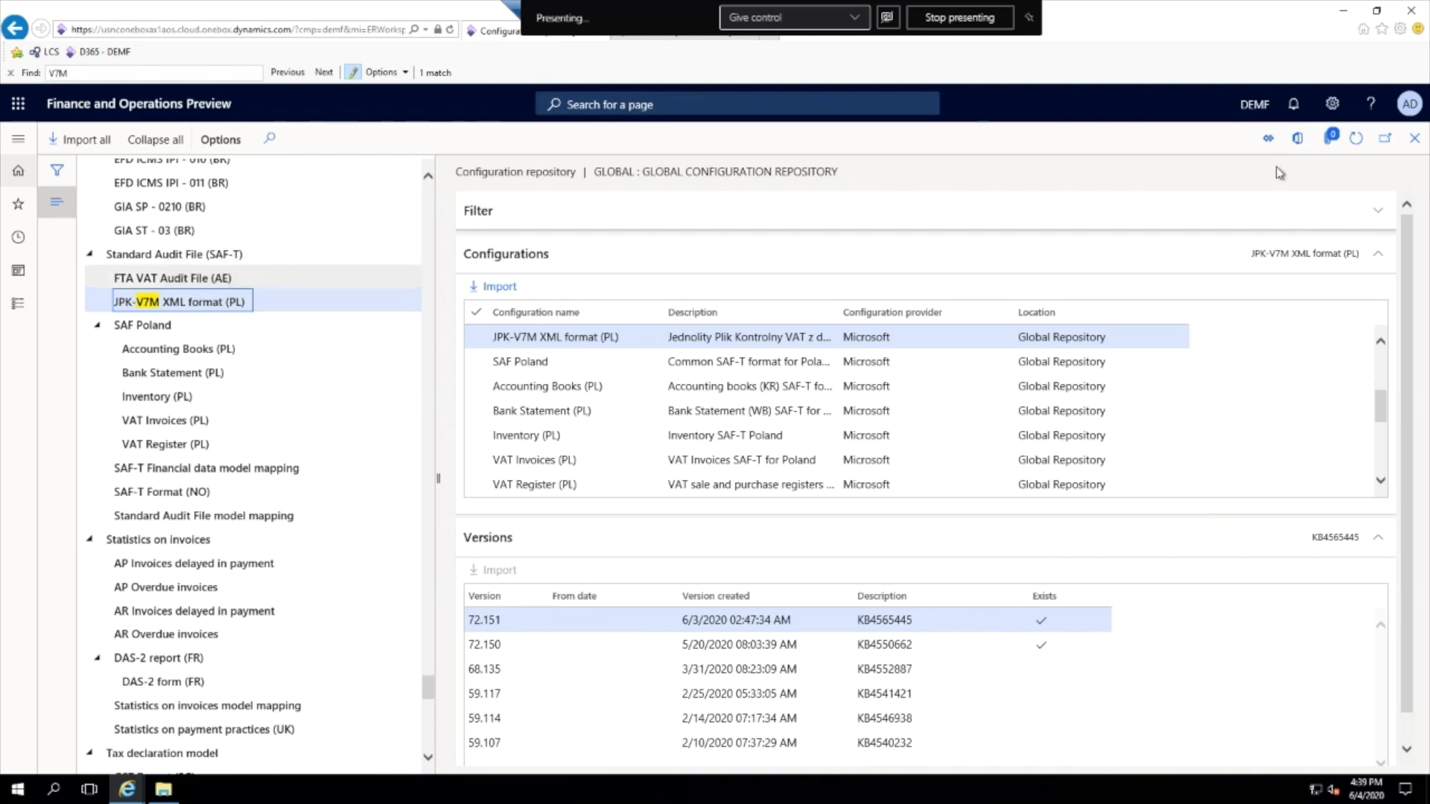
# - Return to the configurations, expand Standard Audit File (SAF-T), and inspect the JPK-V7M XML format (PL) versions and the model mapping's default setting
pyautogui.click(1414, 141)
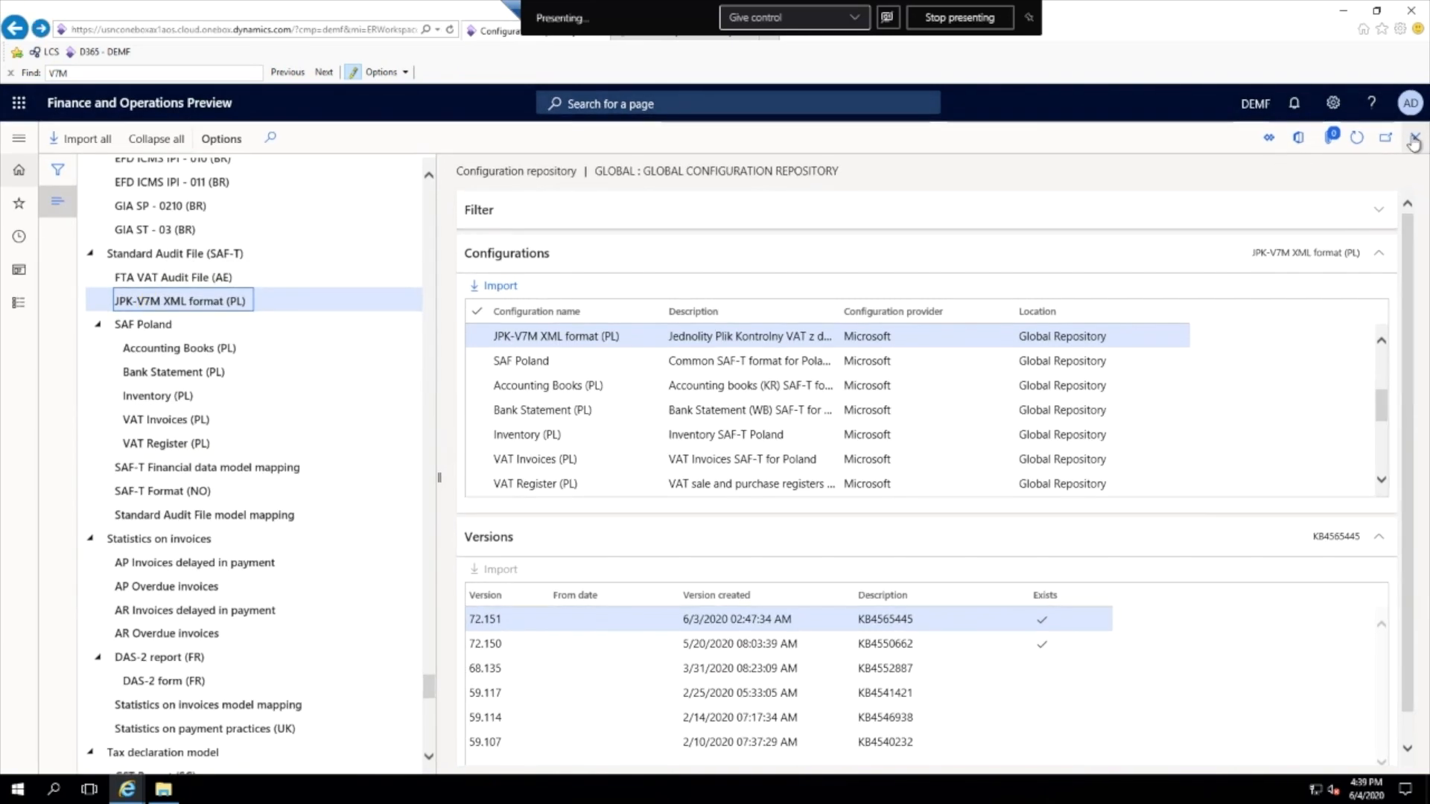
pyautogui.click(1413, 140)
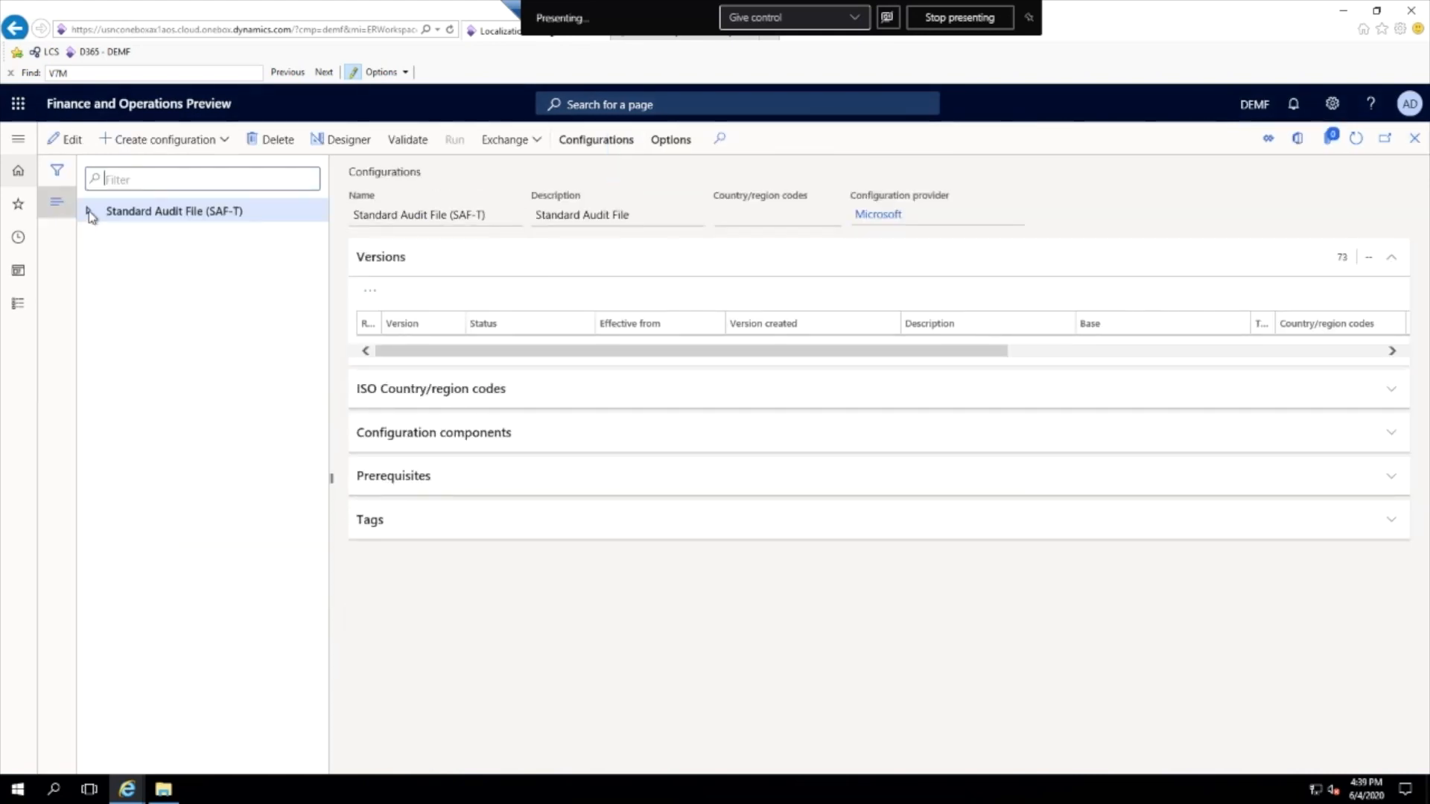
pyautogui.click(90, 213)
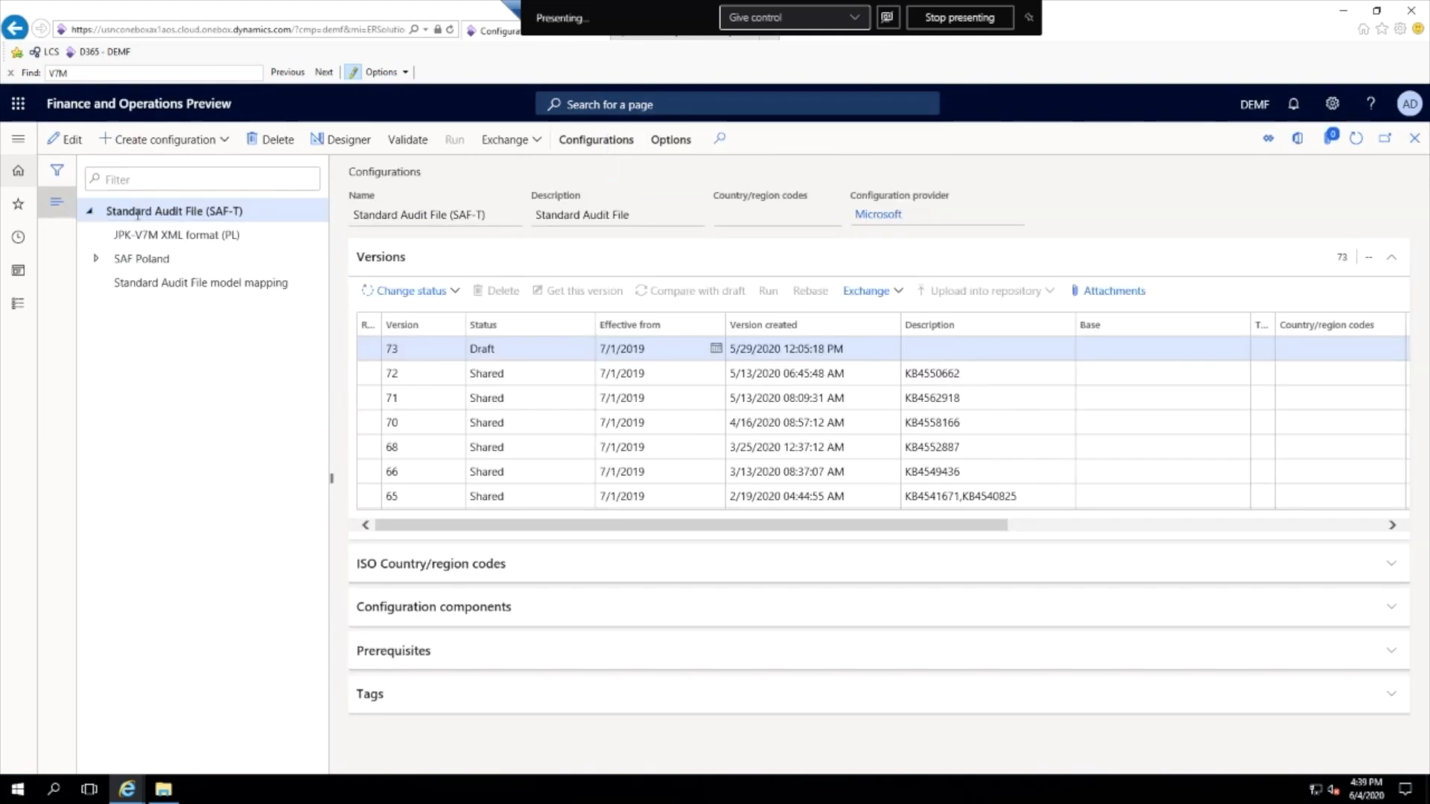
pyautogui.click(153, 235)
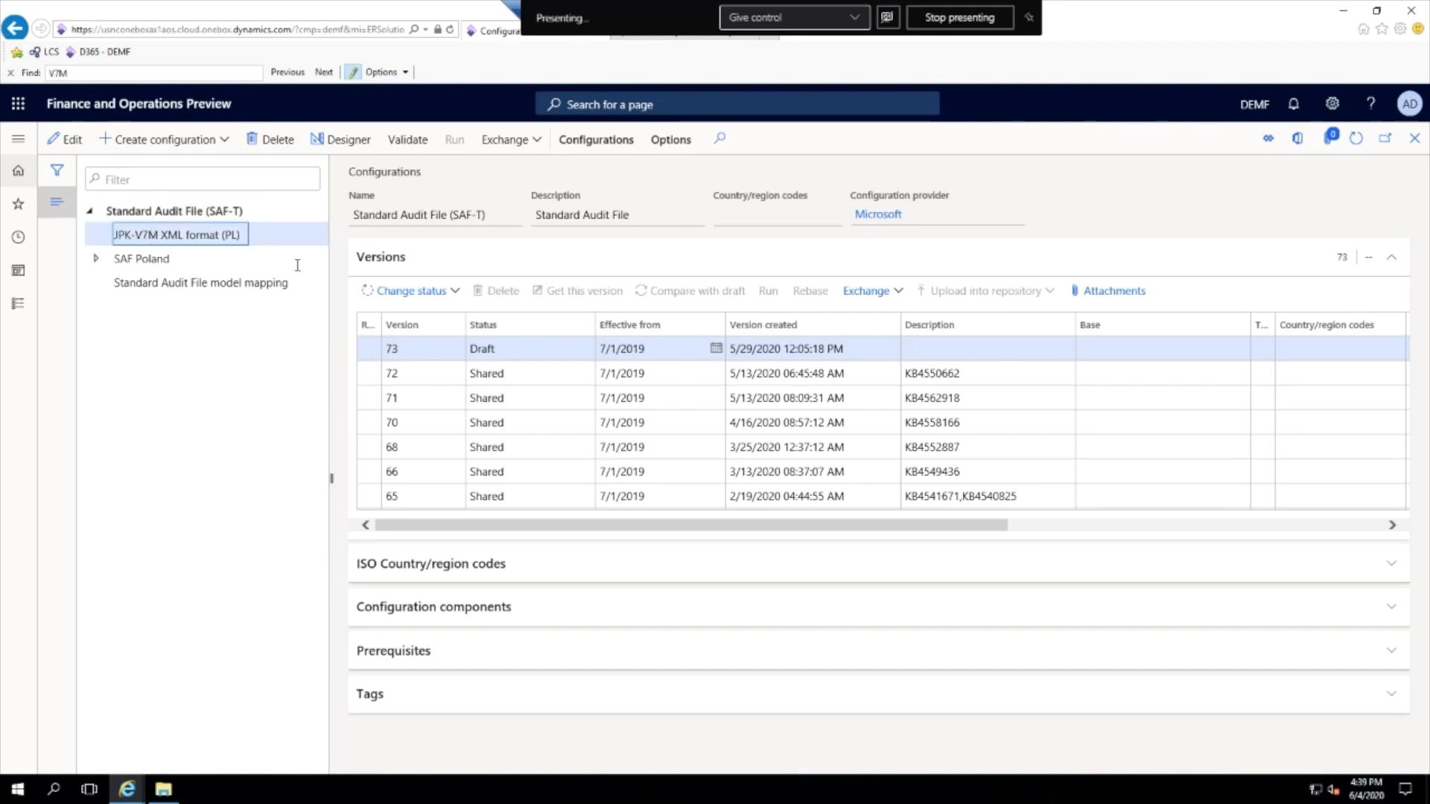
pyautogui.click(205, 285)
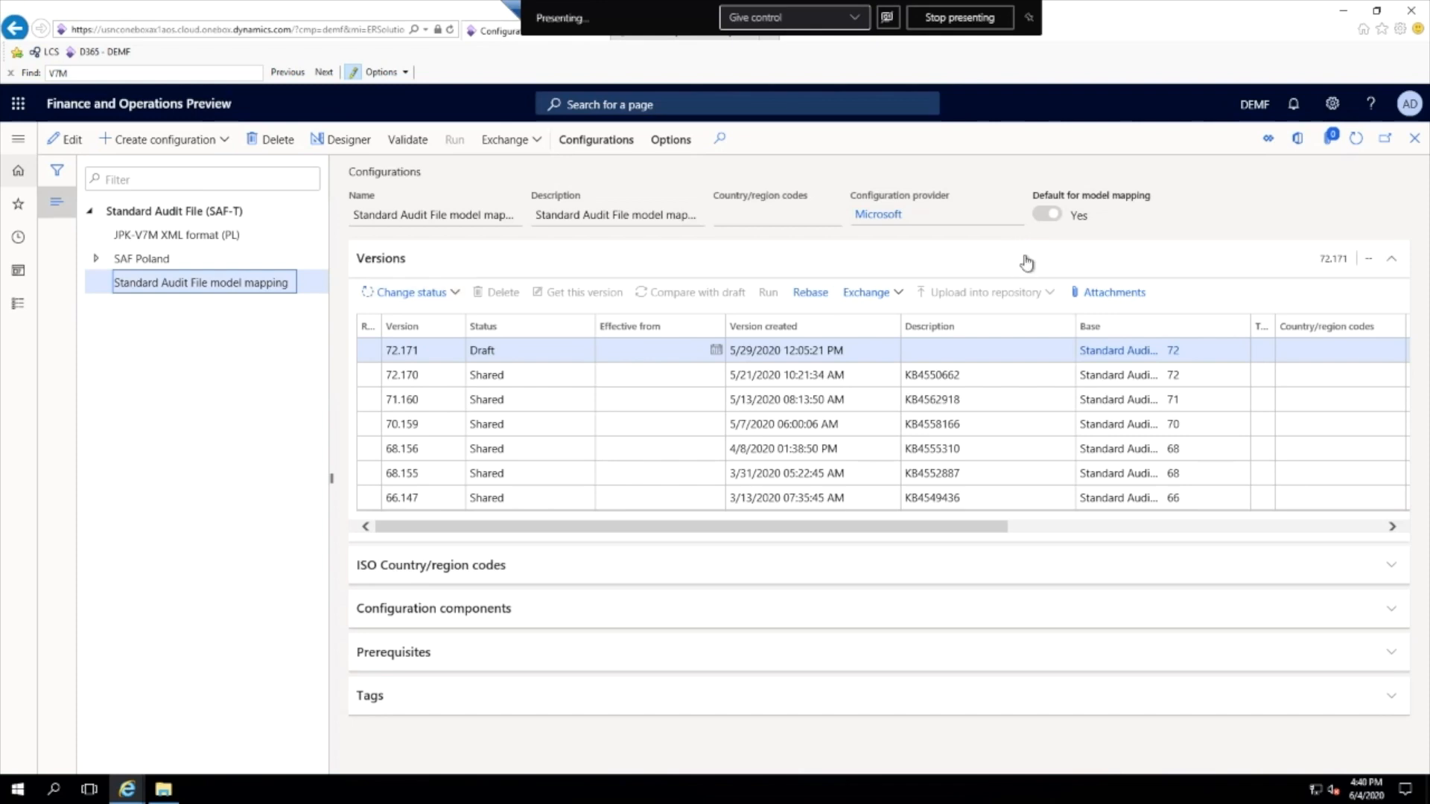
pyautogui.click(1074, 220)
# - Open the application specific parameters setup for JPK-V7M XML format (PL) and select version 72.151
pyautogui.click(186, 237)
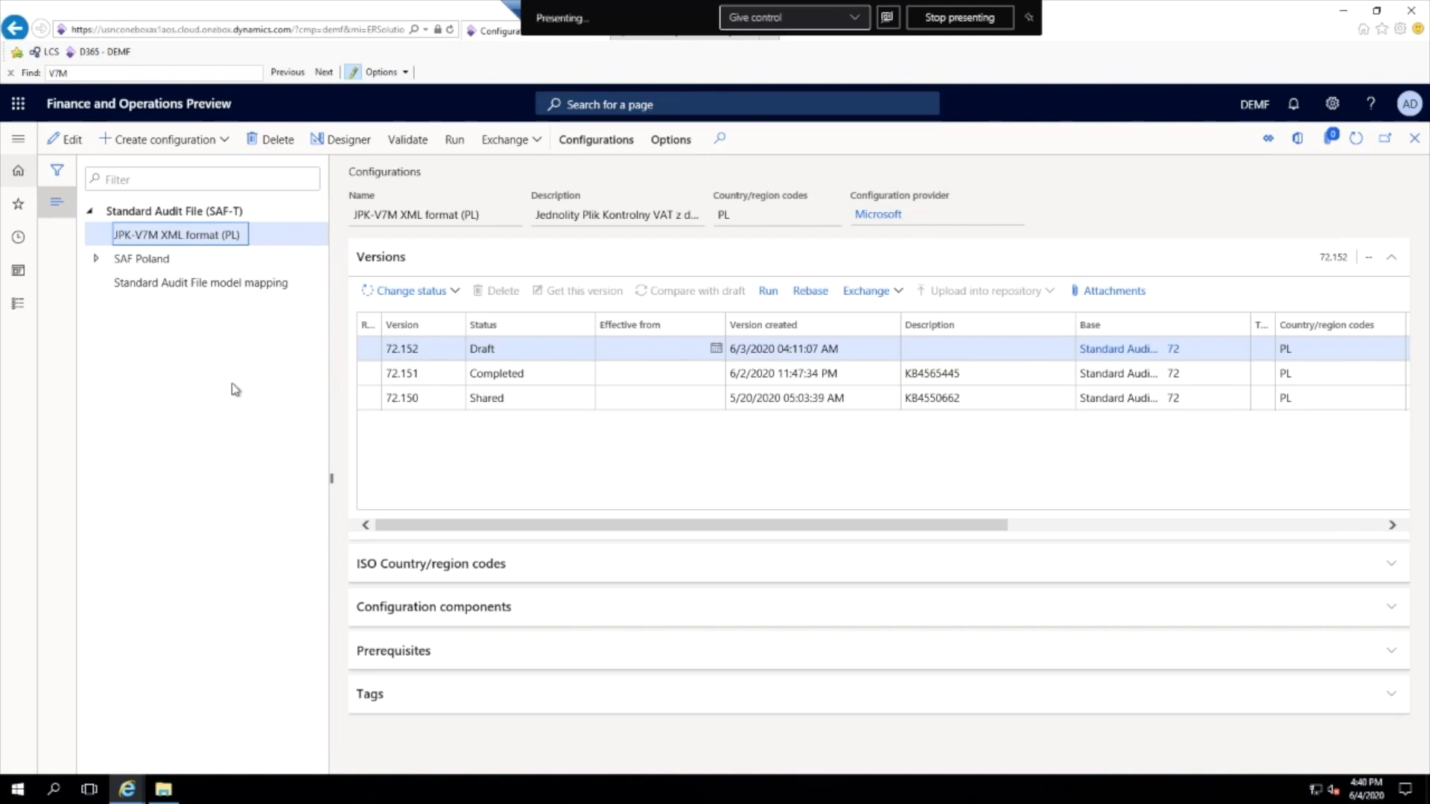
pyautogui.click(625, 152)
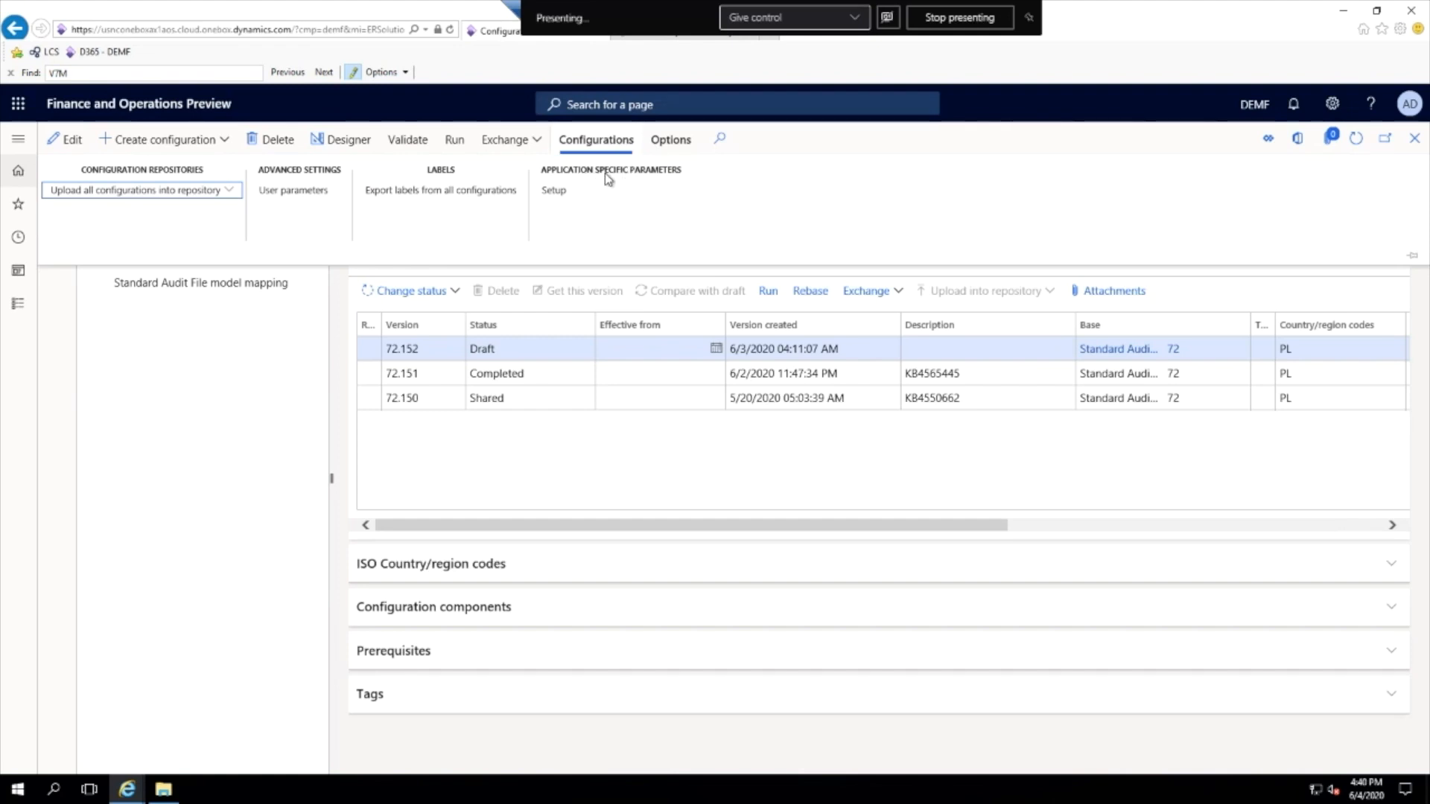
pyautogui.click(555, 193)
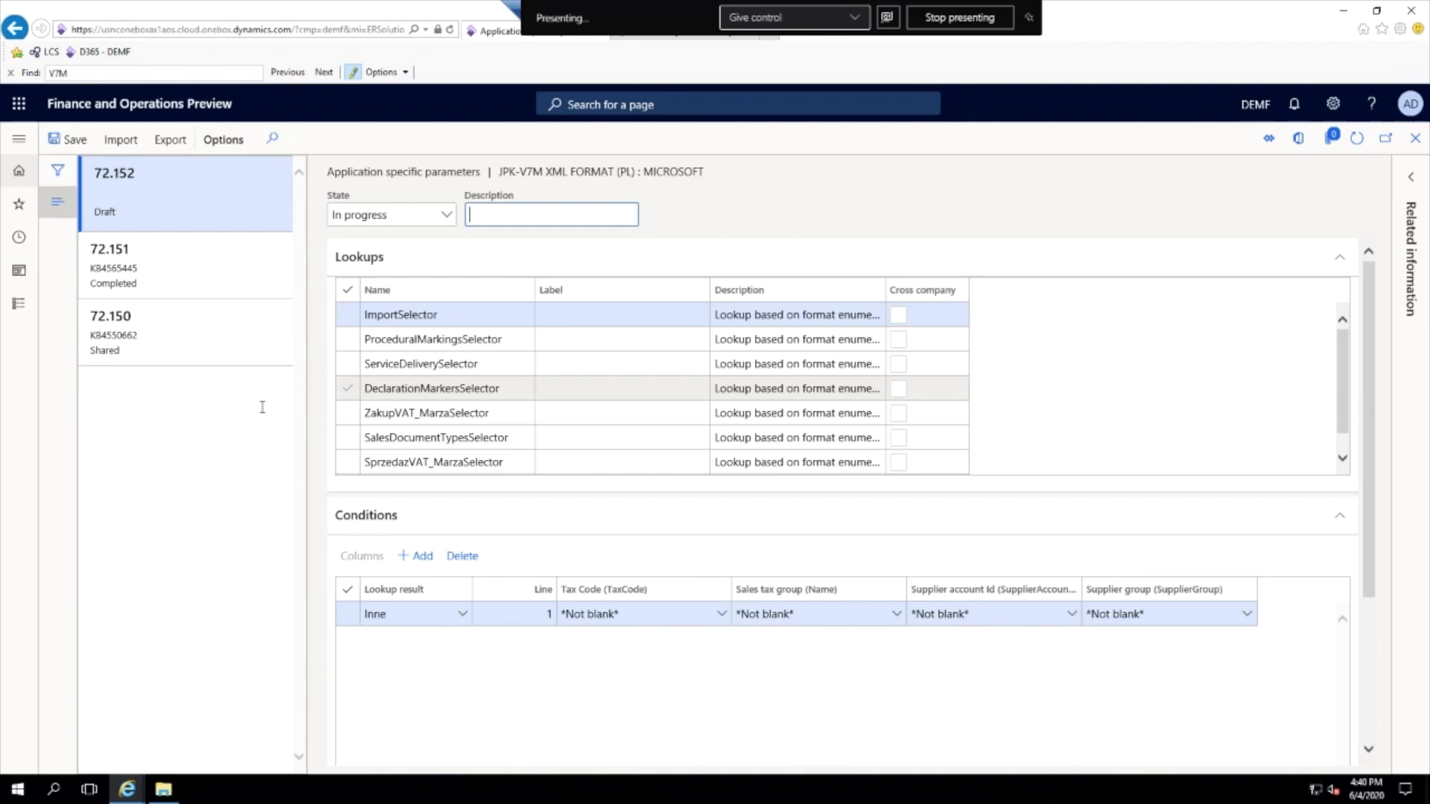
pyautogui.click(162, 275)
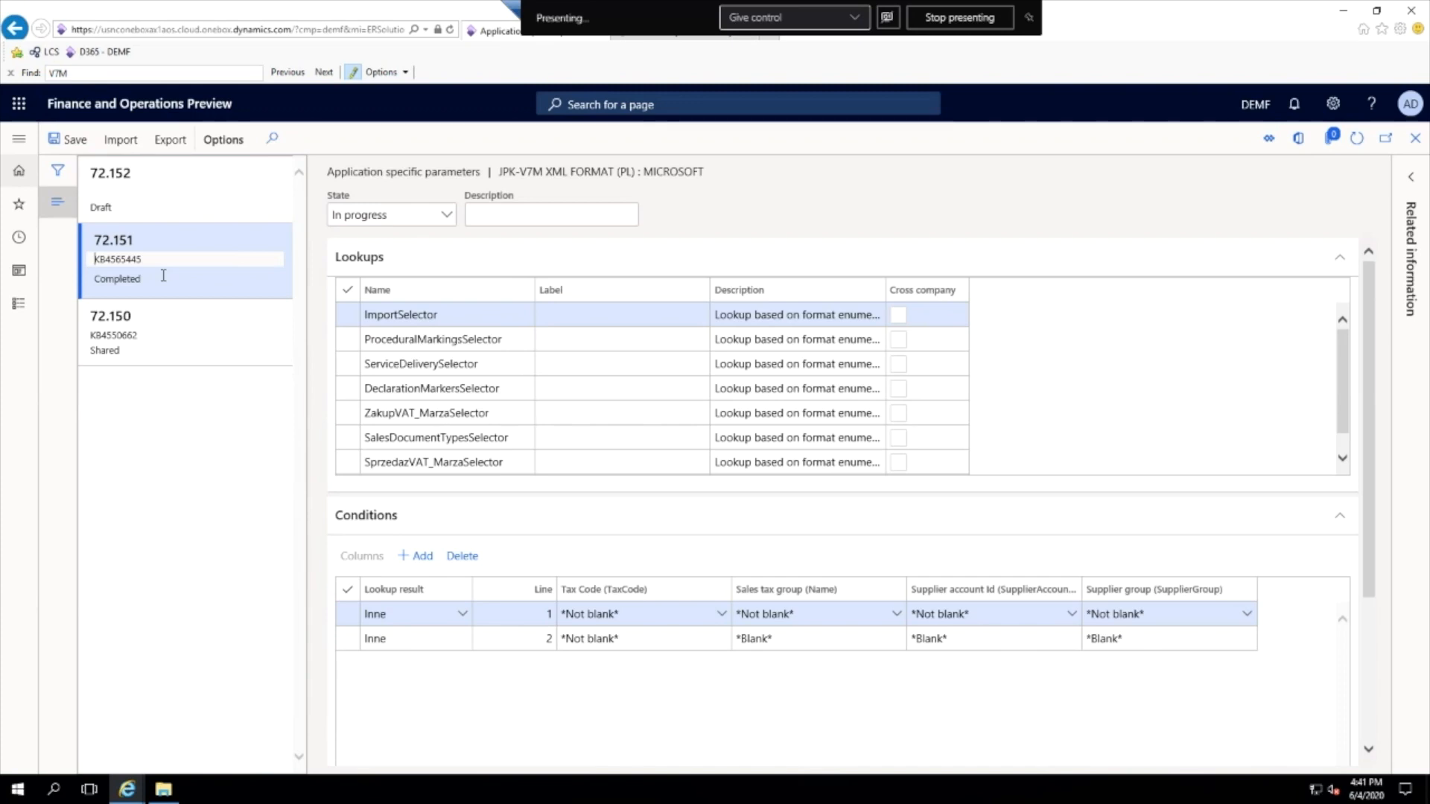
# - Examine the ServiceDeliverySelector conditions with the available GTU lookup results, and the DeclarationMarkersSelector conditions
pyautogui.click(504, 365)
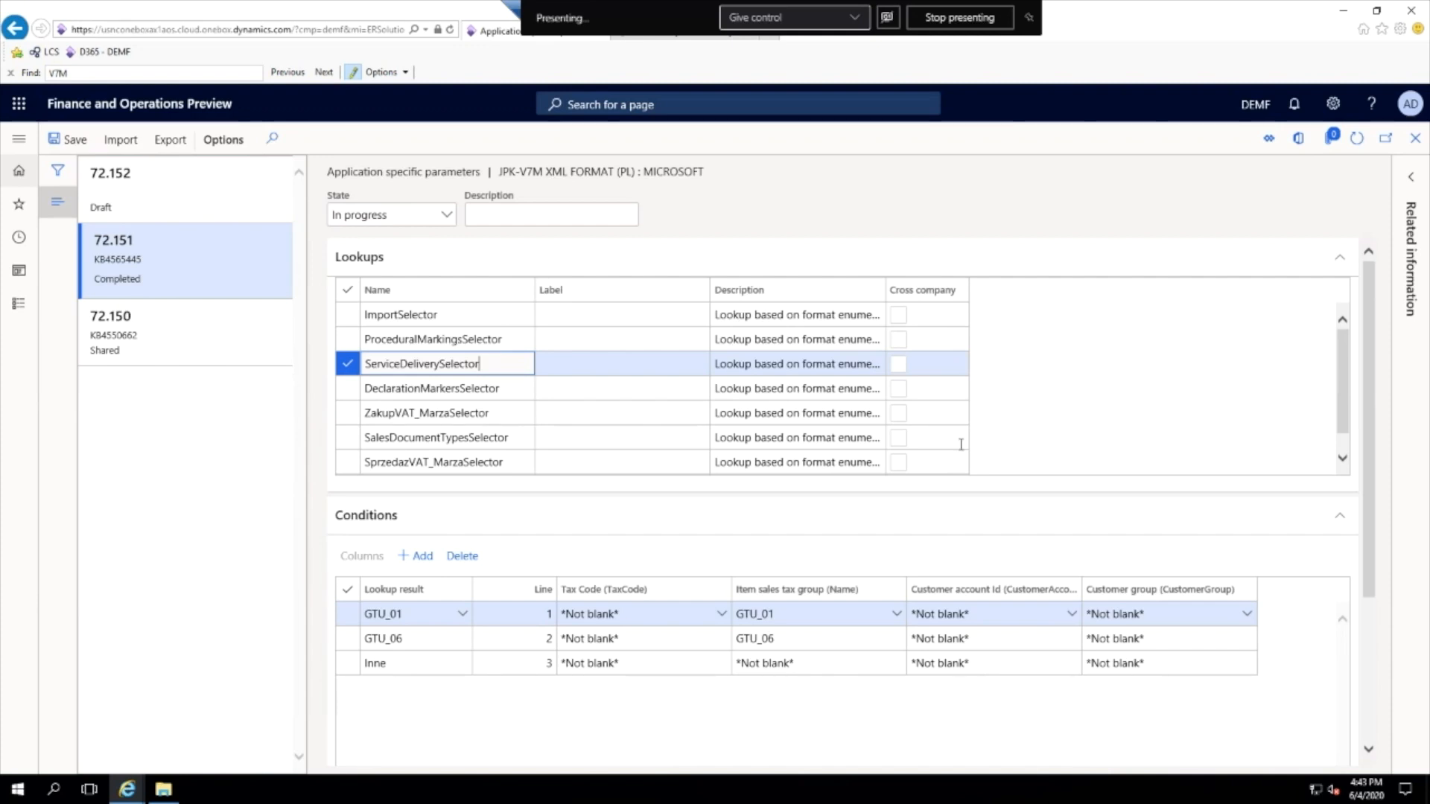
pyautogui.click(463, 615)
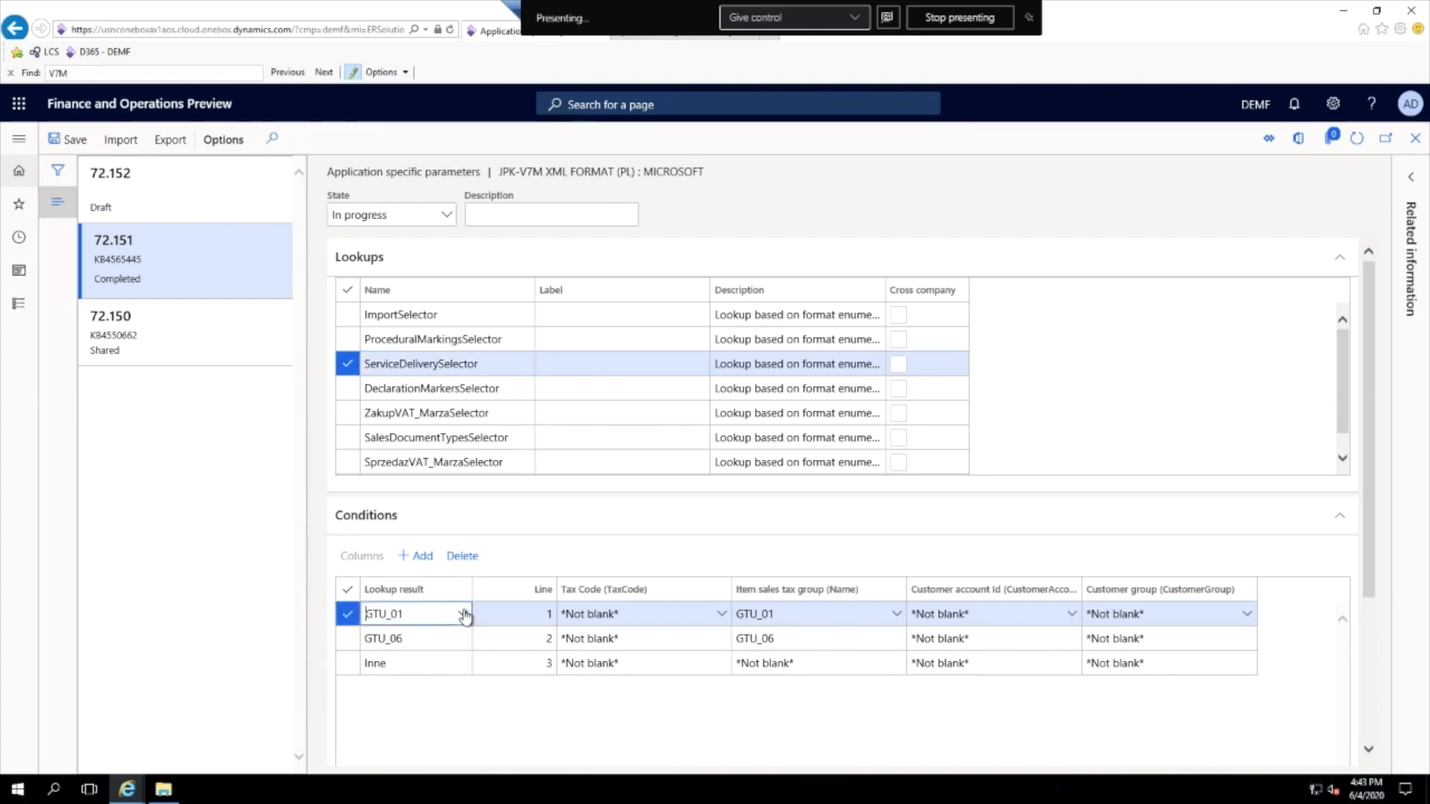
pyautogui.click(464, 614)
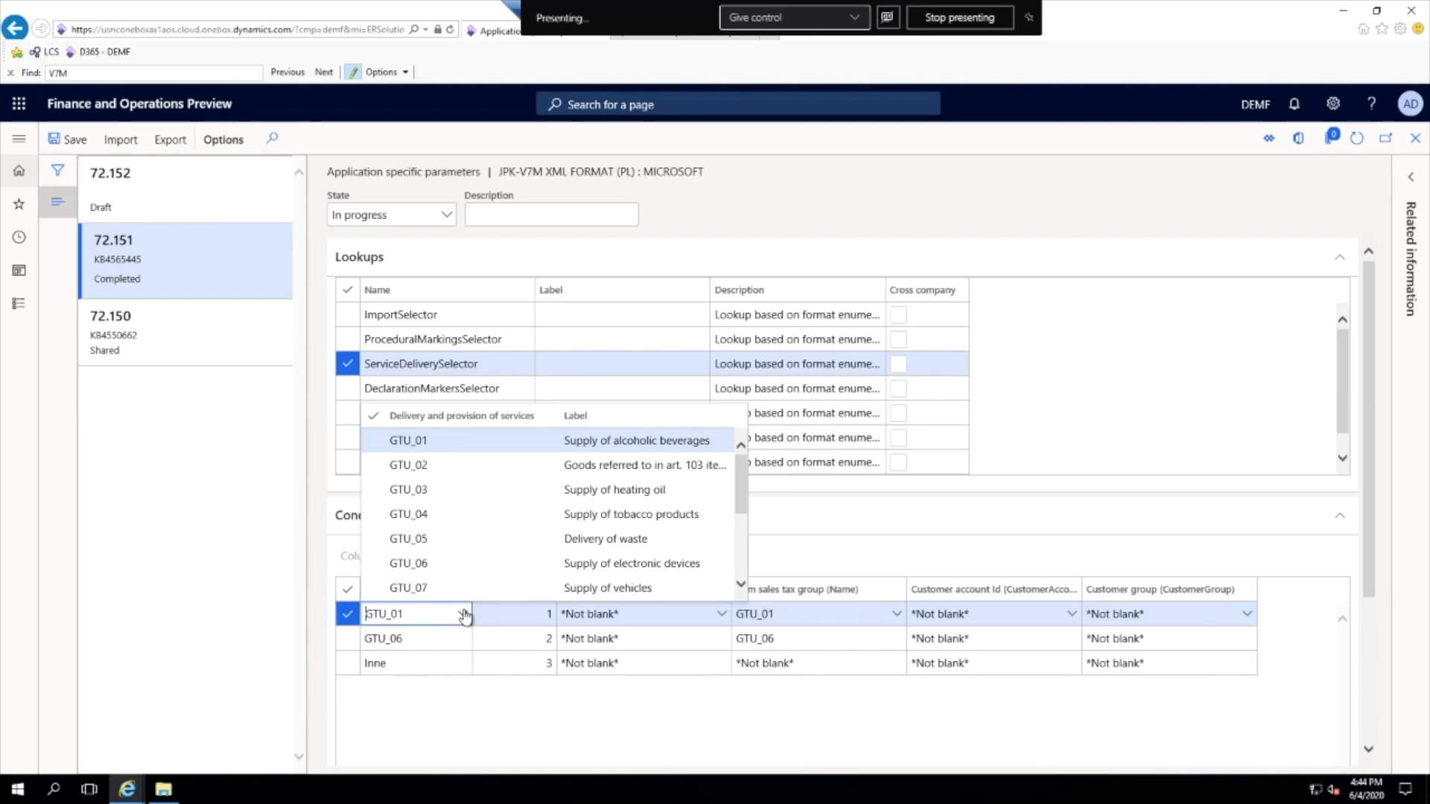
pyautogui.click(527, 730)
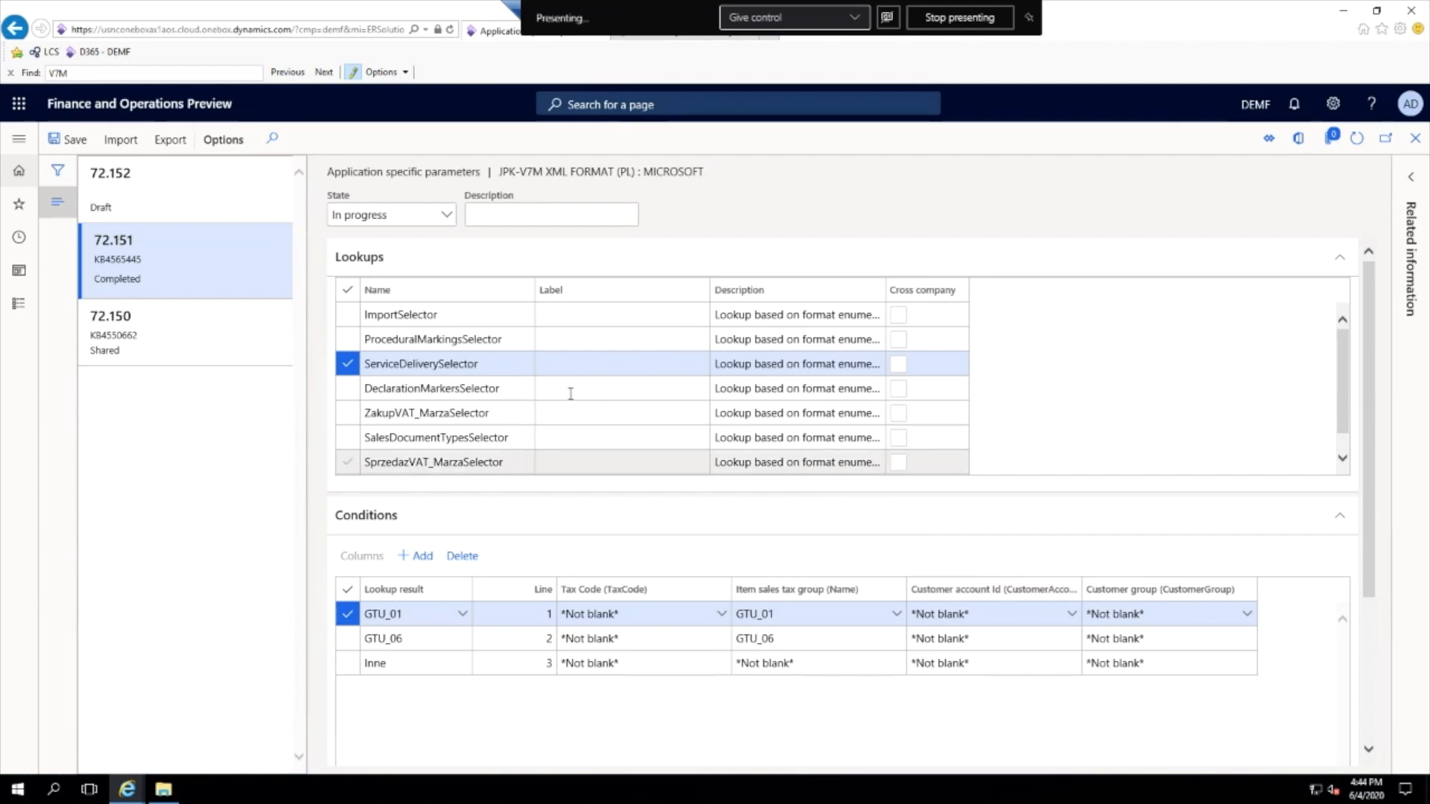
pyautogui.click(516, 390)
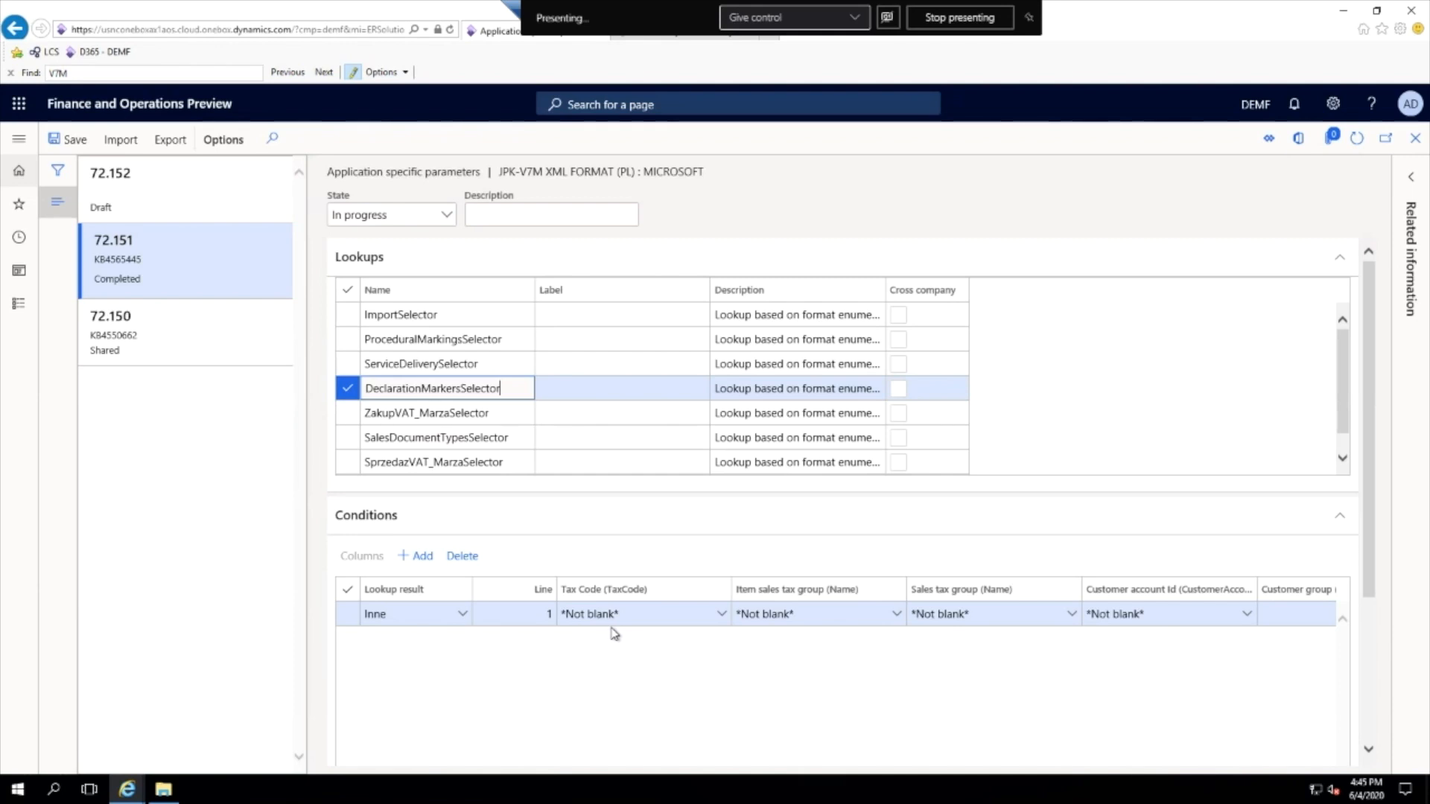
# - Examine the tax code, sales tax group, supplier account and supplier group values in both ImportSelector condition lines
pyautogui.click(444, 317)
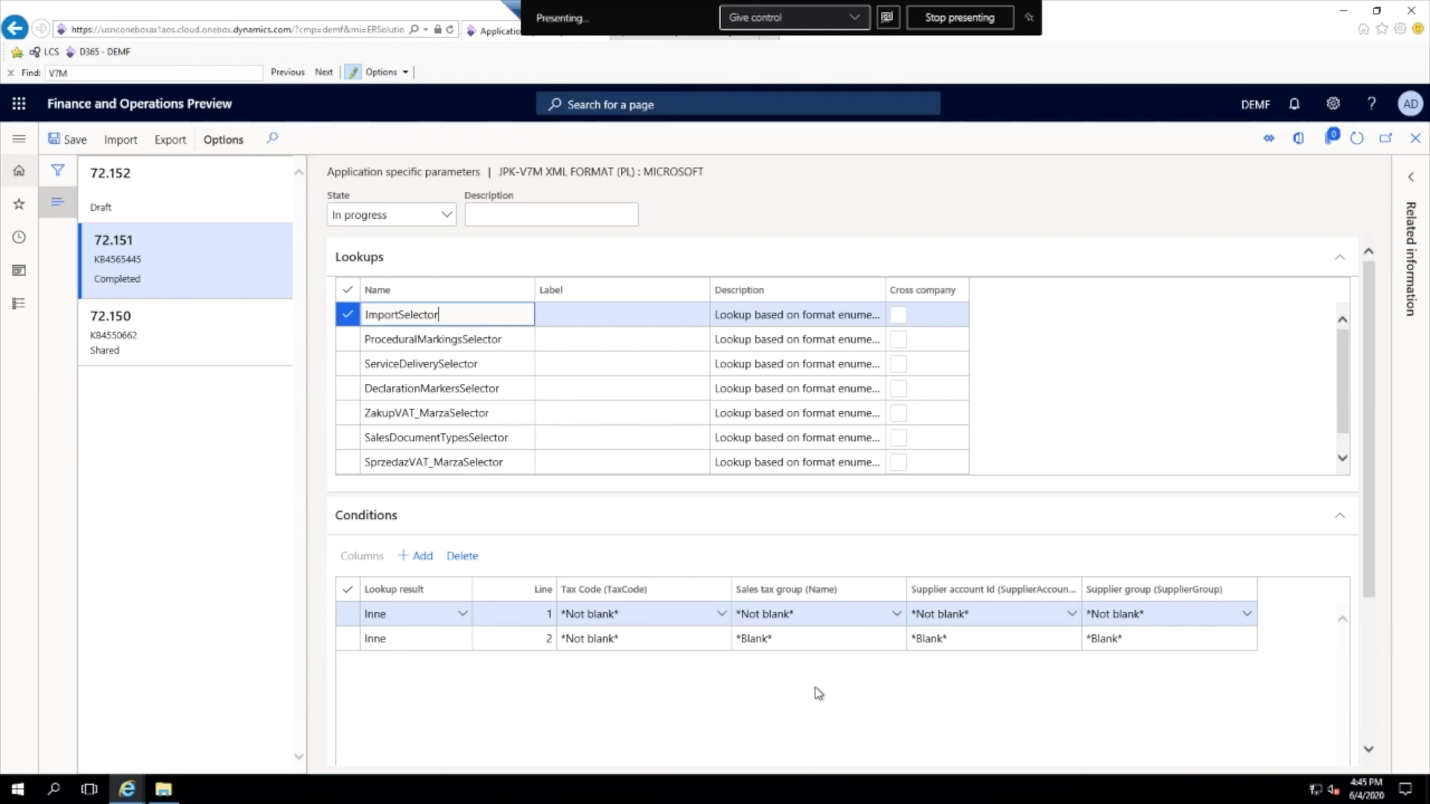
pyautogui.click(645, 615)
pyautogui.click(794, 613)
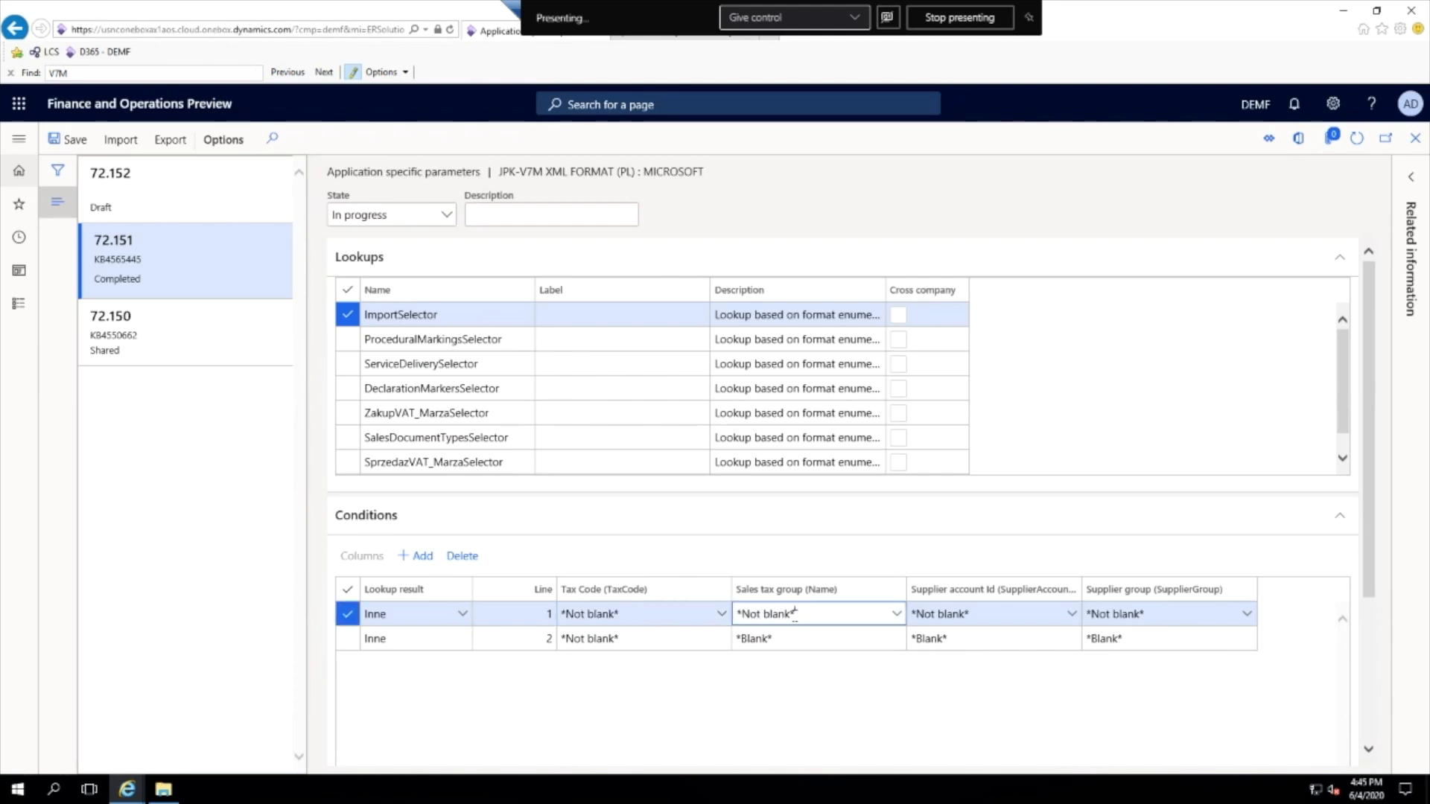
pyautogui.click(985, 615)
pyautogui.click(1164, 613)
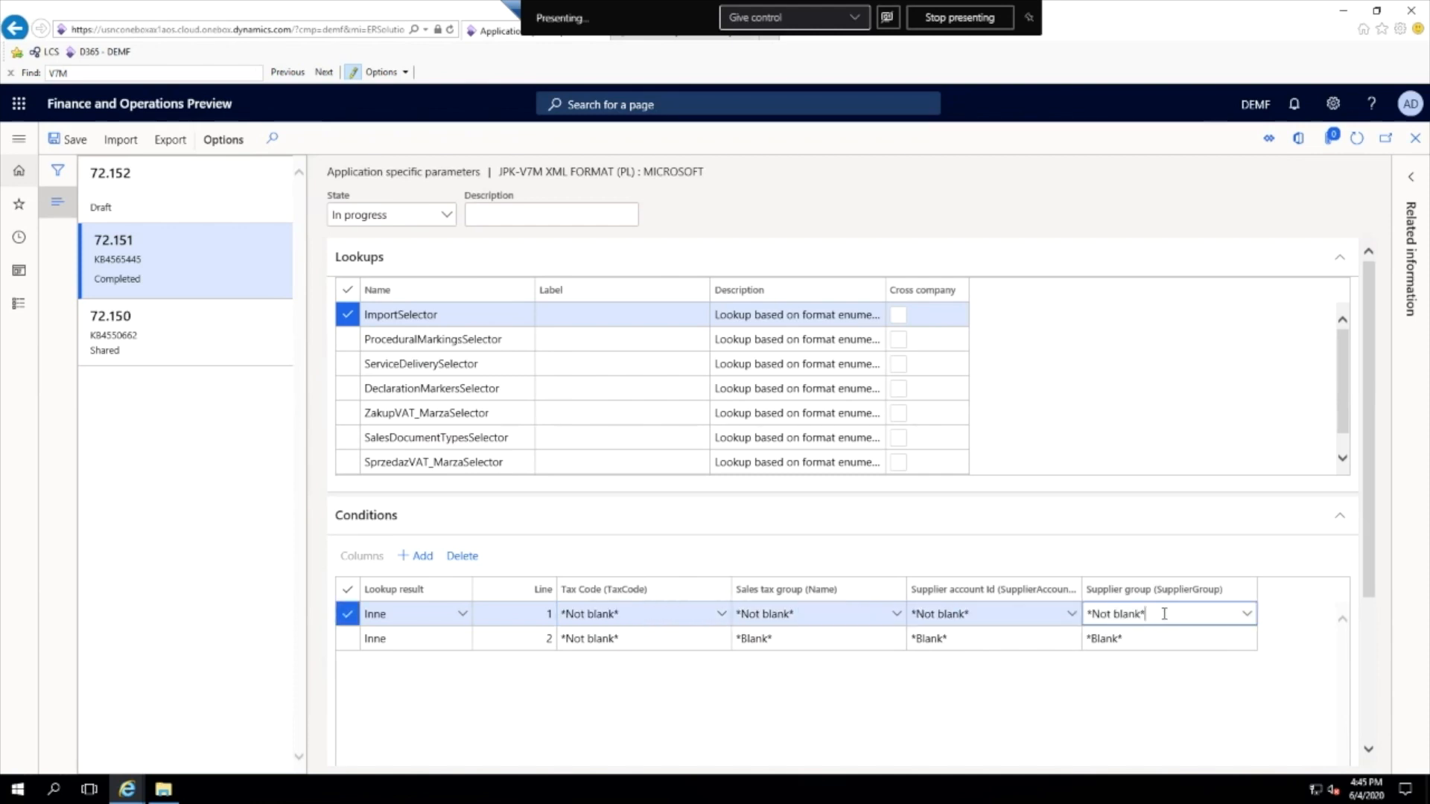
pyautogui.click(811, 648)
pyautogui.click(955, 640)
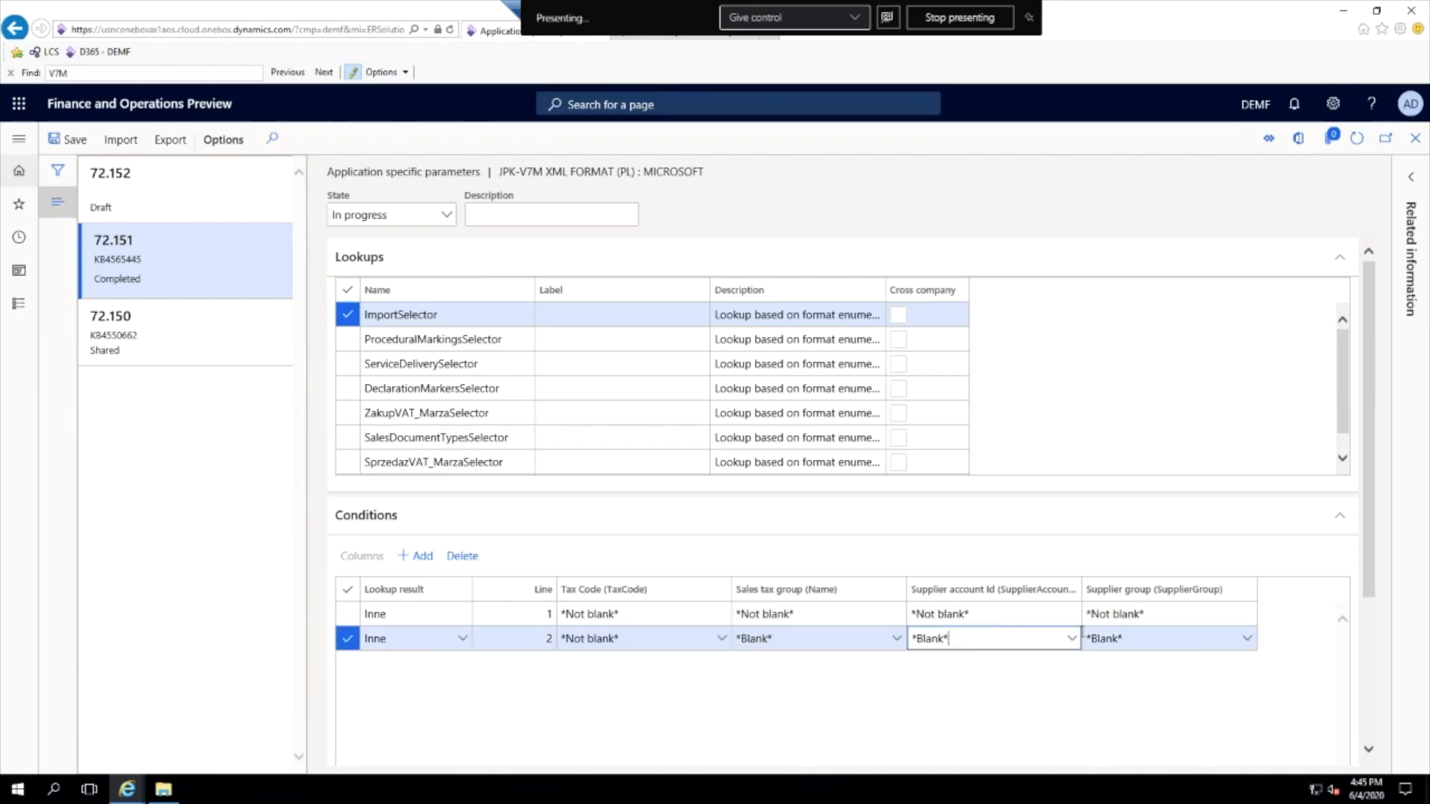
pyautogui.click(1133, 641)
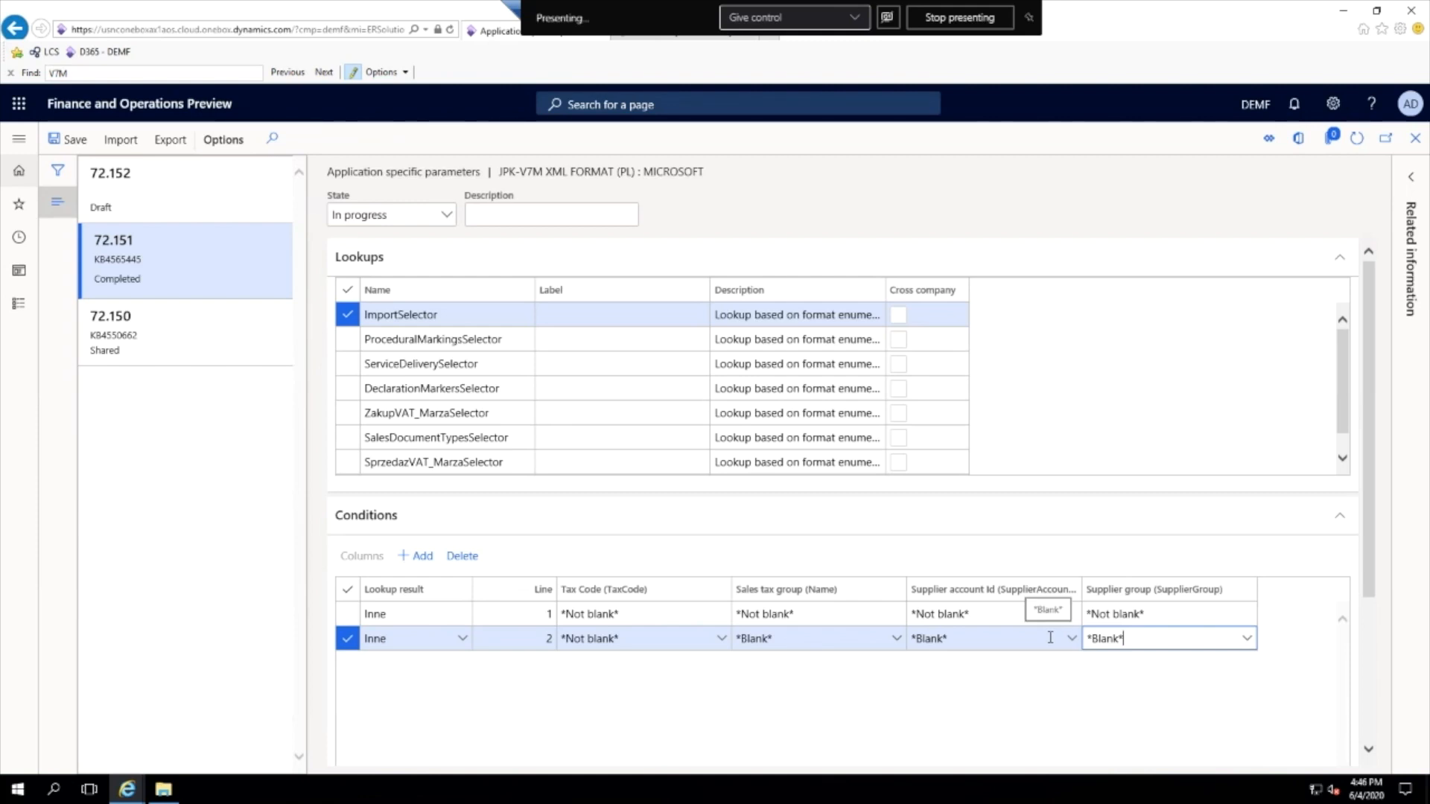
# - Set the state of the version 72.151 application specific parameters to Completed and save them
pyautogui.click(447, 218)
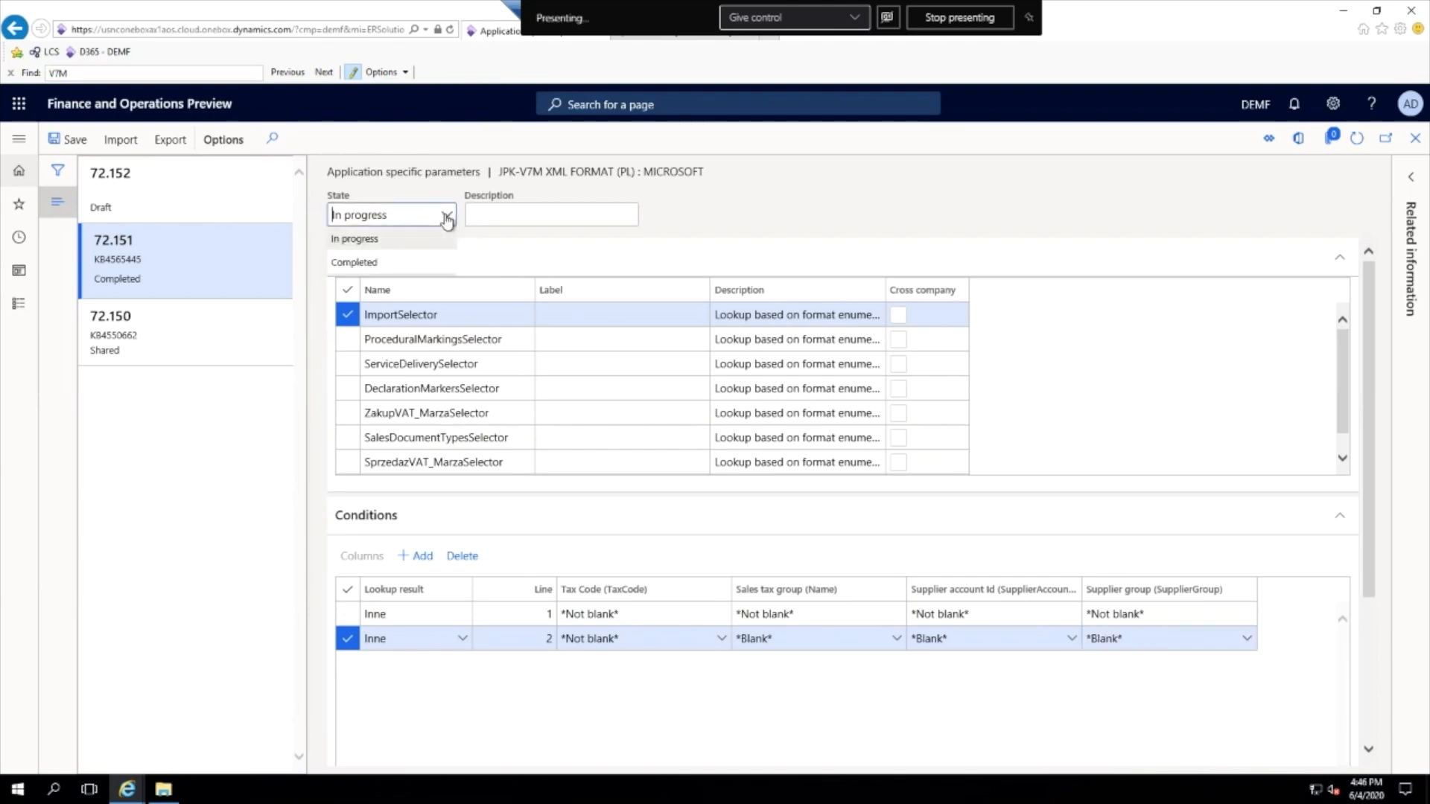
pyautogui.click(375, 265)
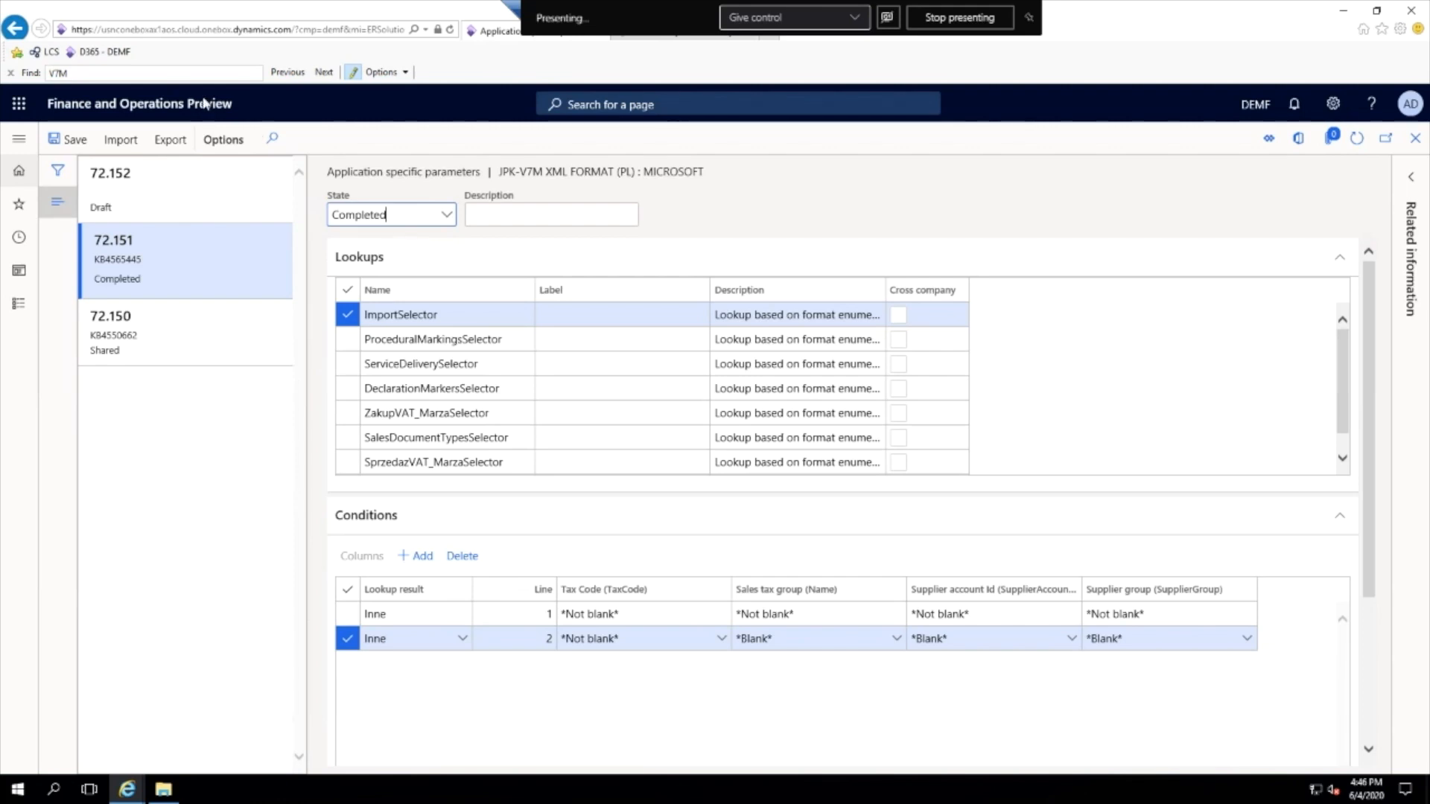
pyautogui.click(68, 139)
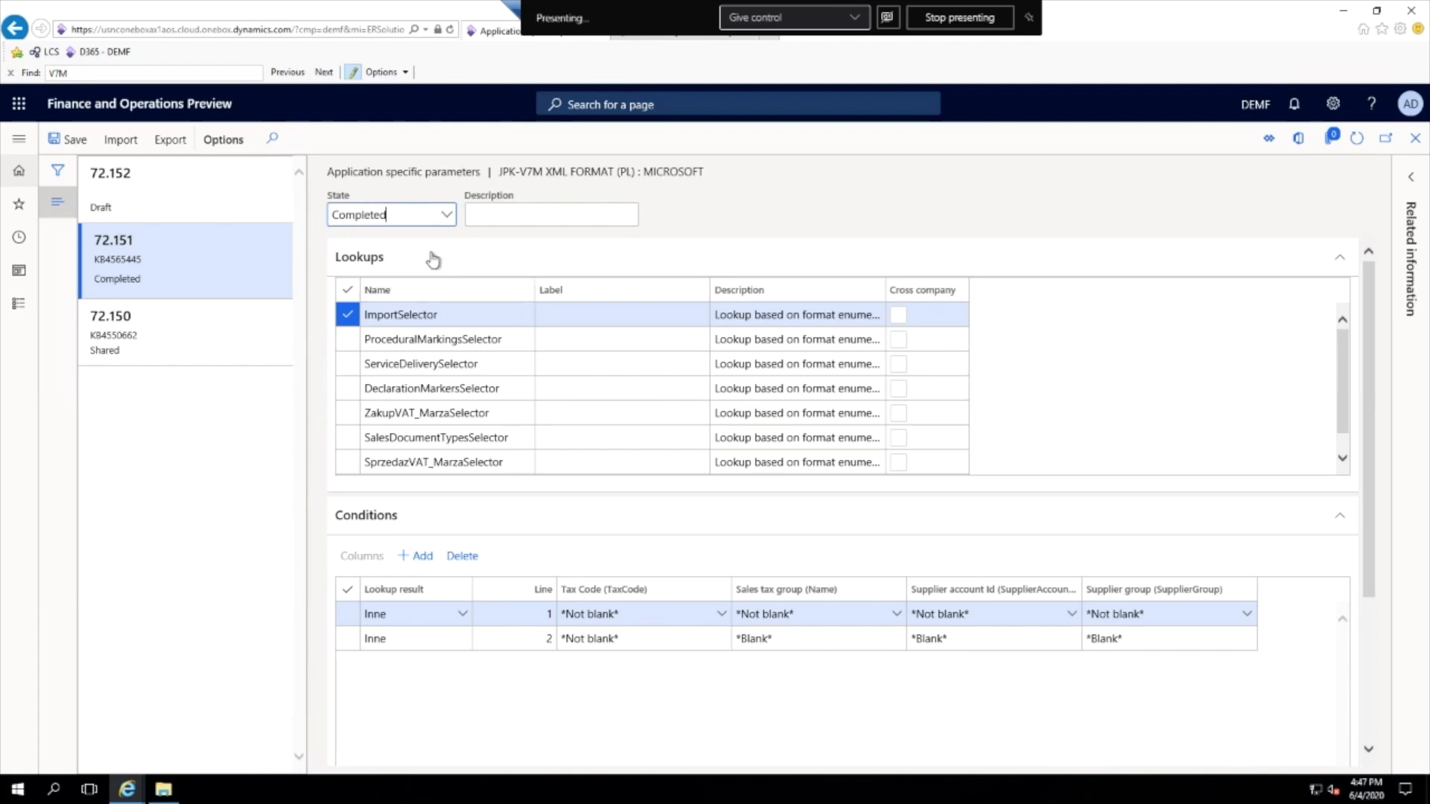
# - Examine the available states and the DeclarationMarkersSelector and ZakupVAT_MarzaSelector conditions of version 72.151, and close the application specific parameters
pyautogui.click(447, 216)
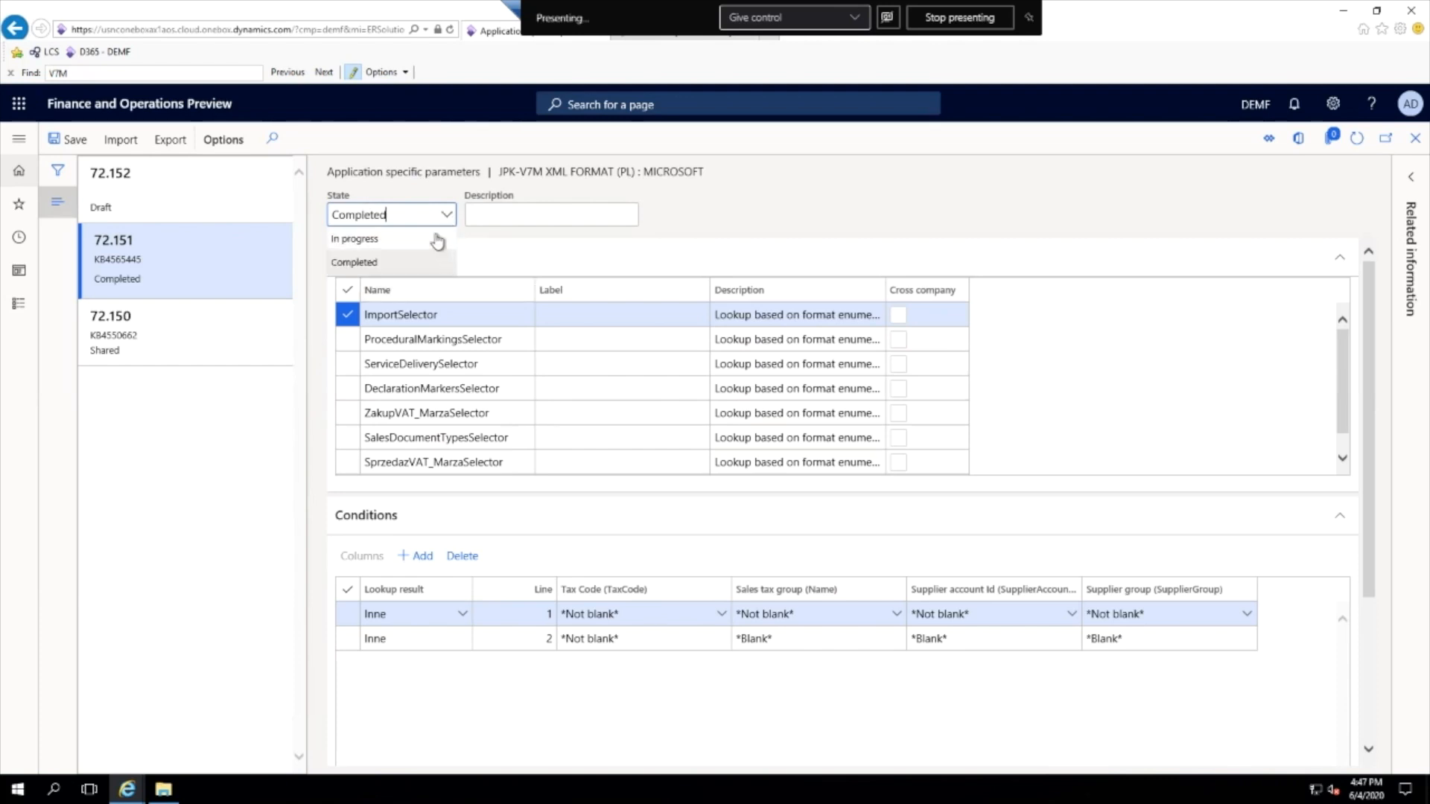
pyautogui.click(709, 226)
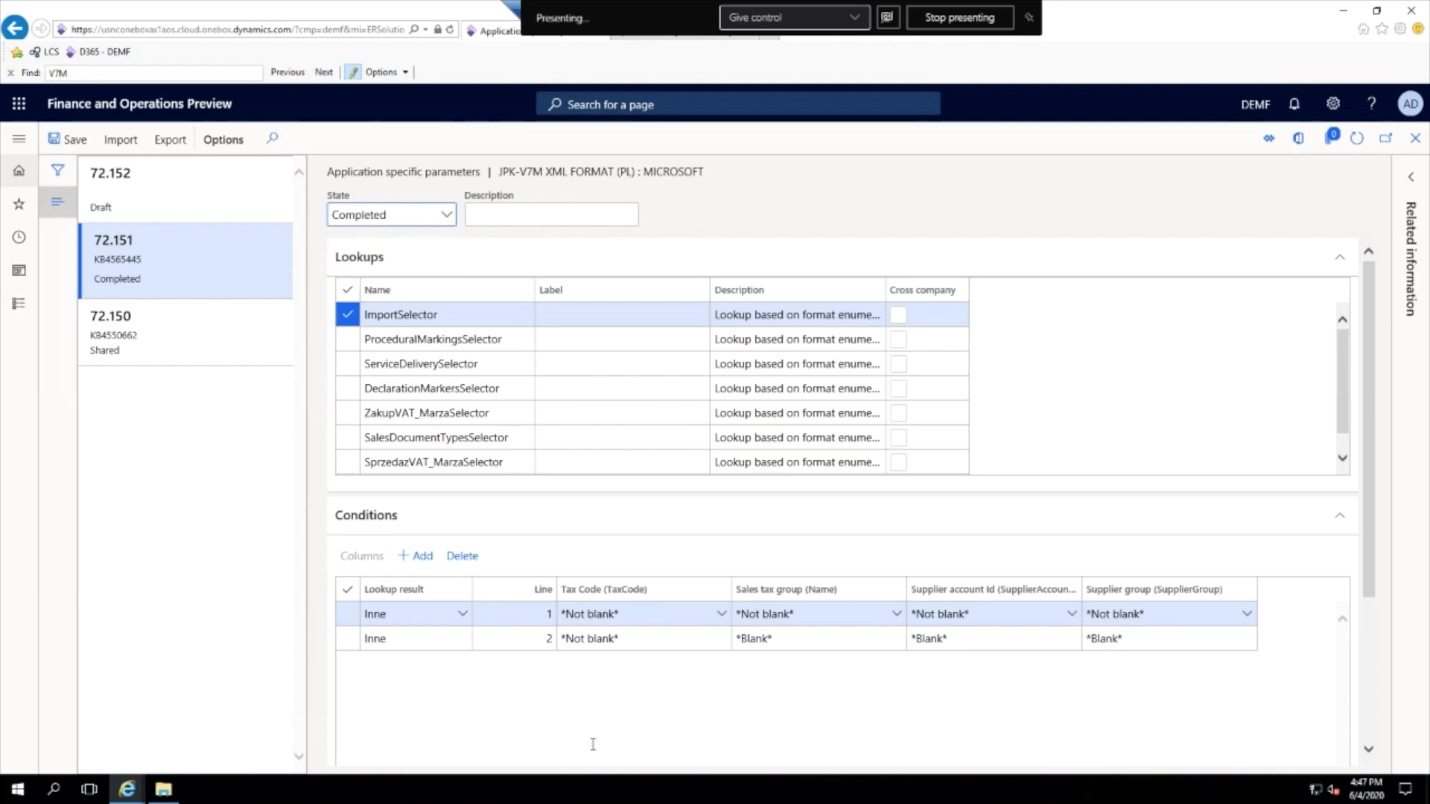
pyautogui.click(591, 388)
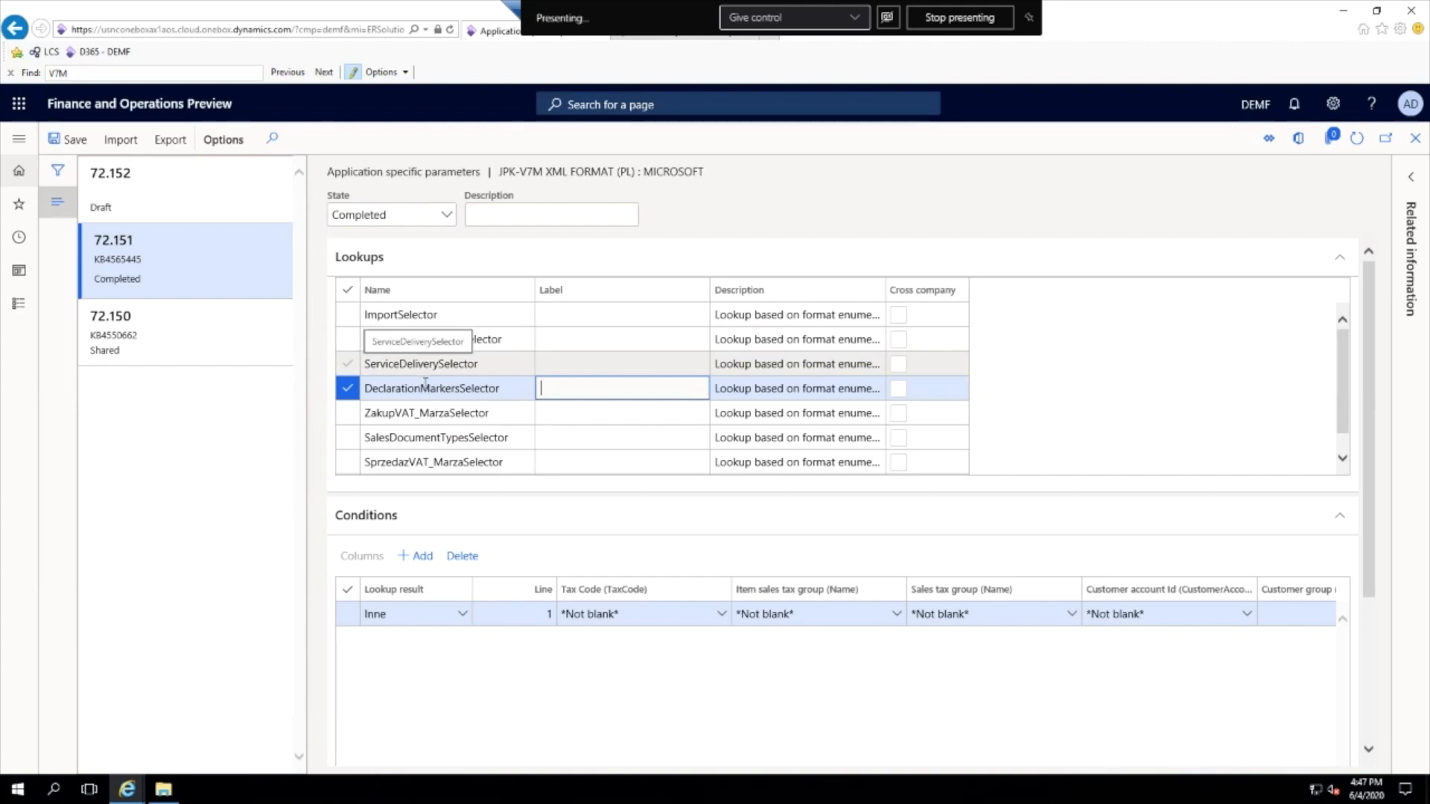
pyautogui.click(534, 415)
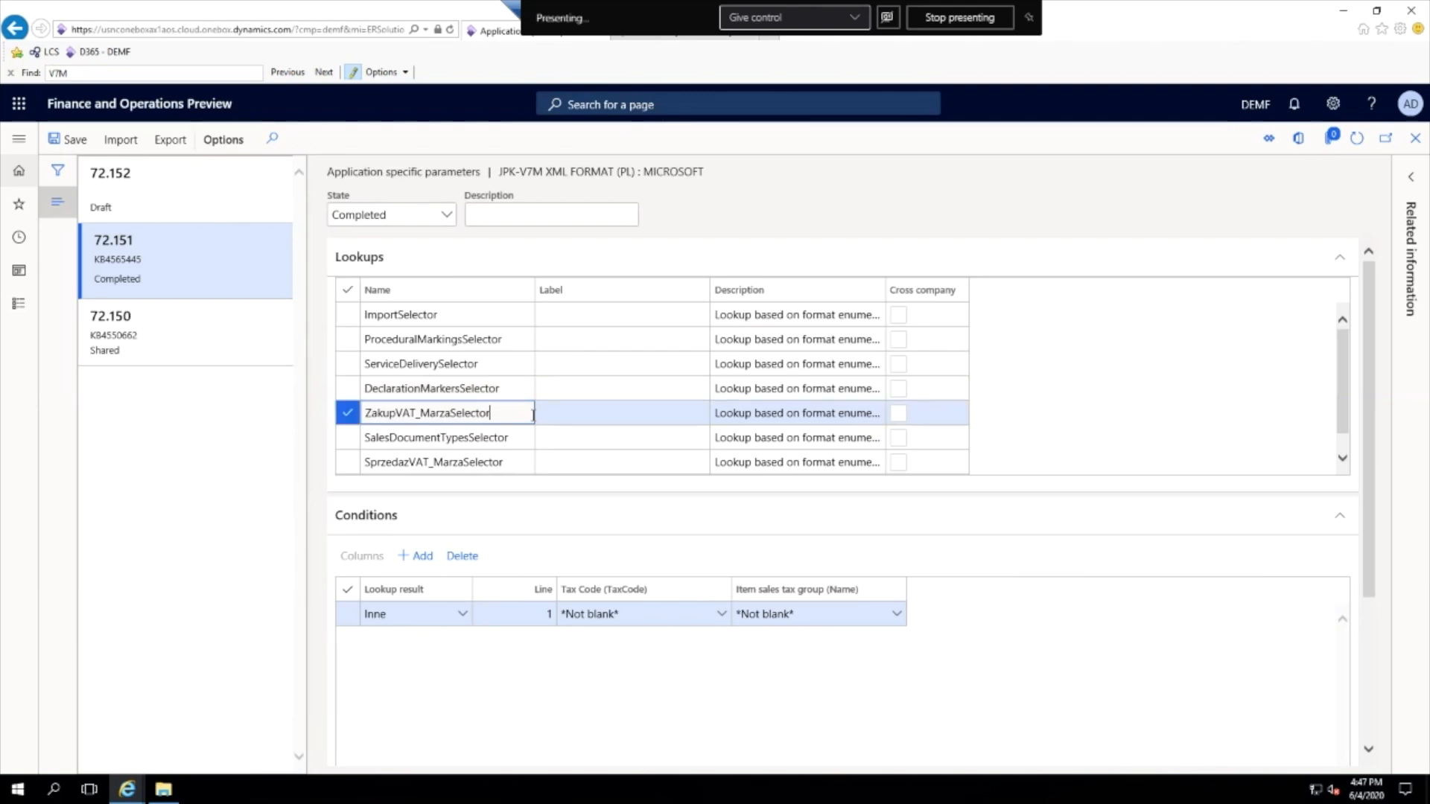
pyautogui.click(543, 412)
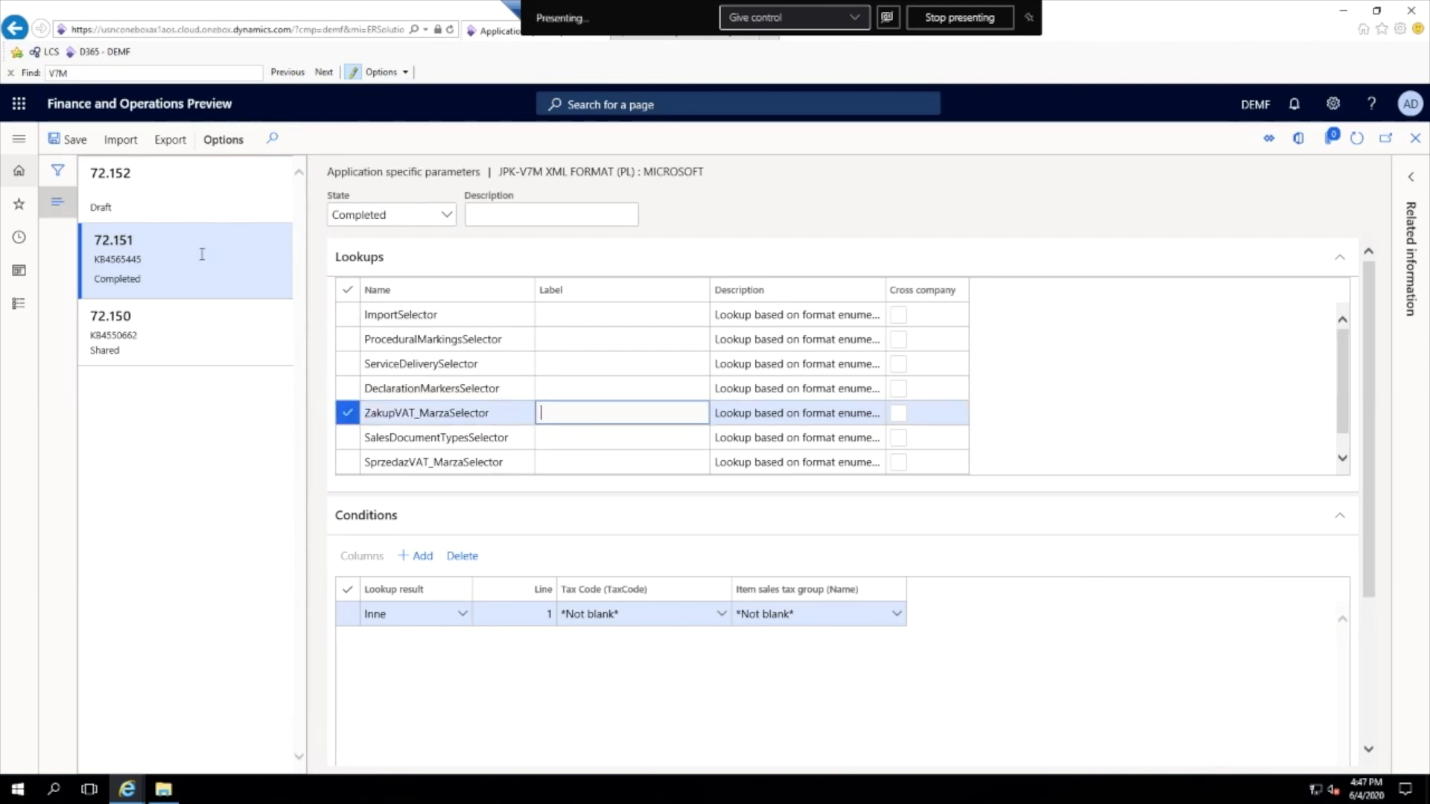
pyautogui.click(202, 250)
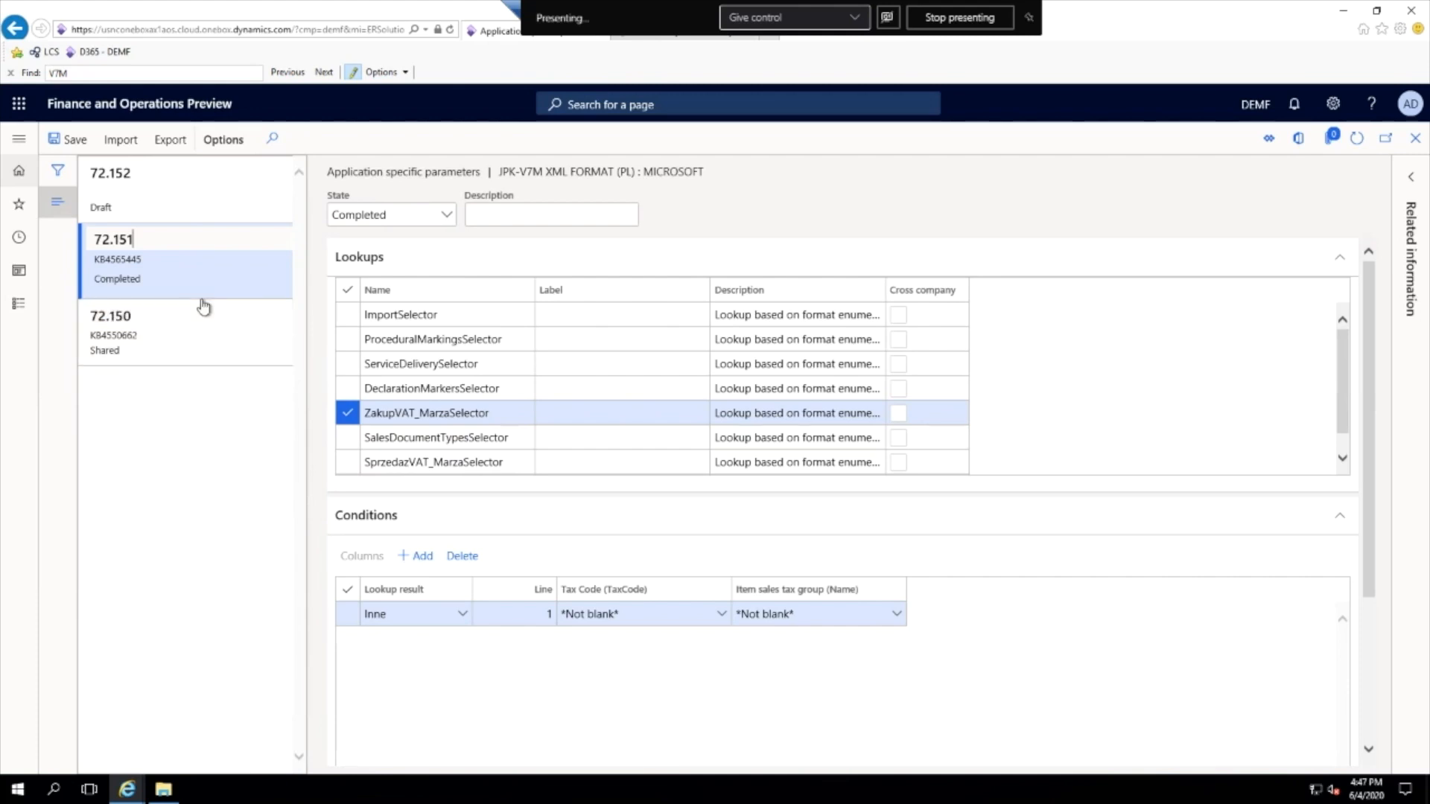
pyautogui.click(1418, 142)
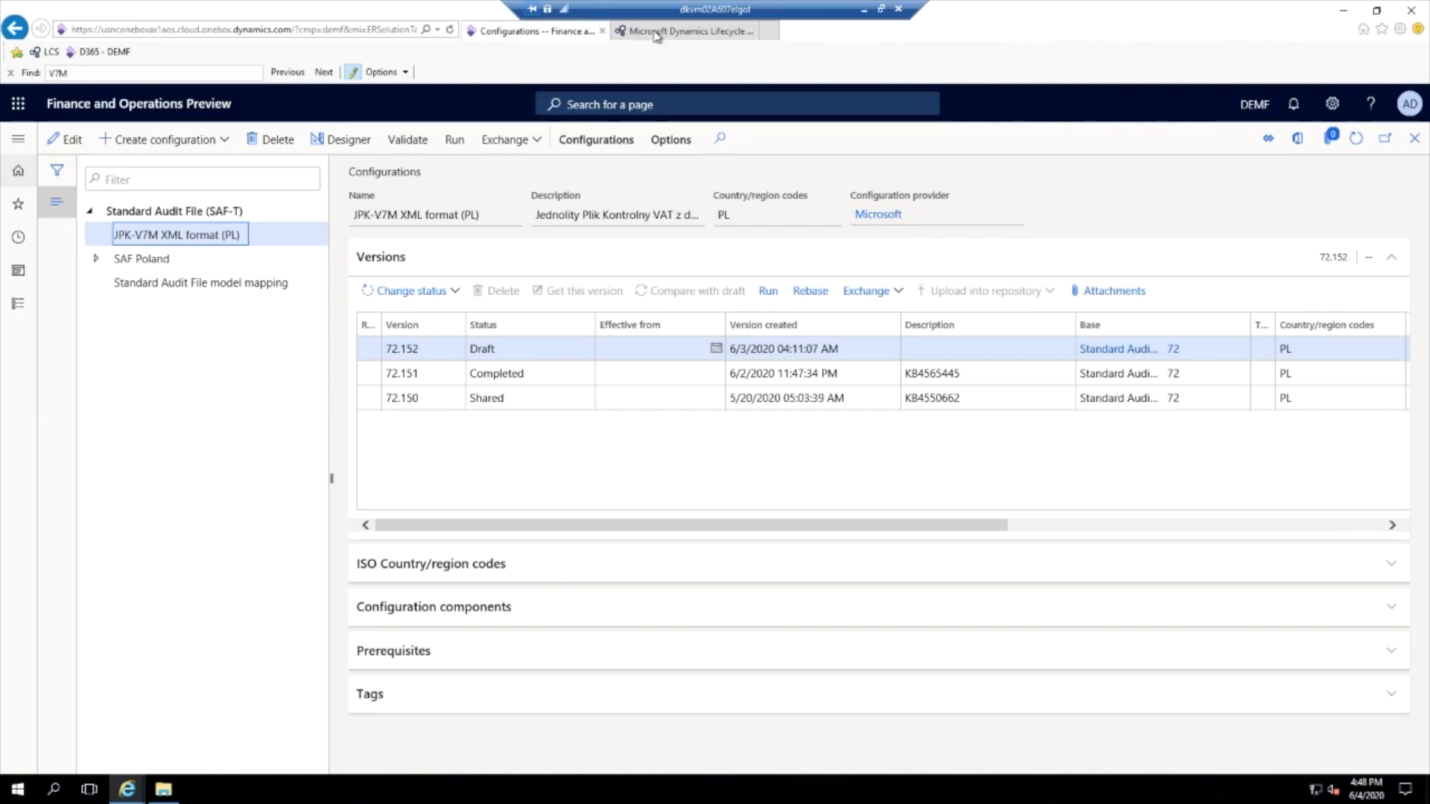
# - Switch to Lifecycle Services and look up the PL JPK_JPK-V7M EM setup v.3 KB4565445 data package in the Shared asset library, dismissing its download
pyautogui.click(657, 34)
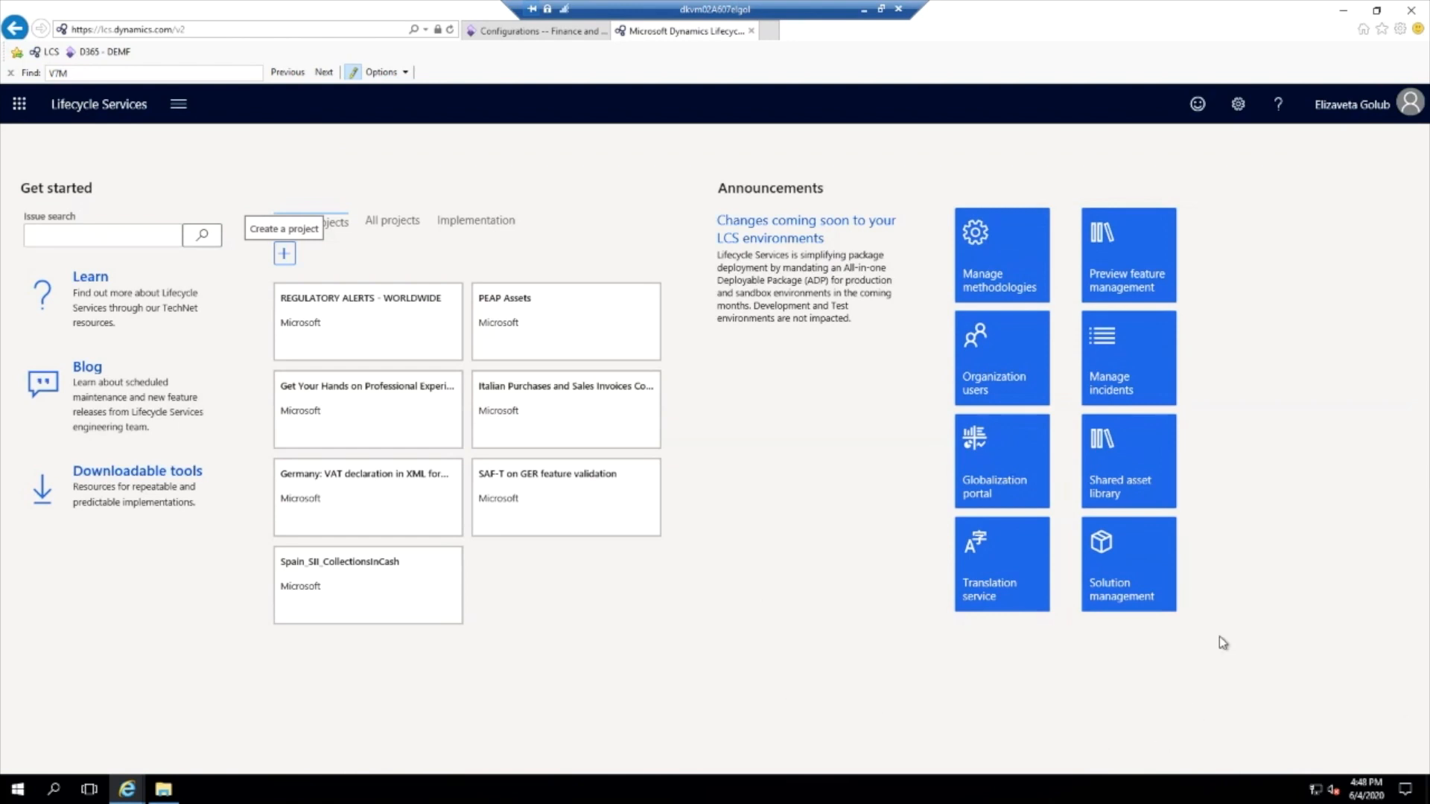
pyautogui.click(1131, 483)
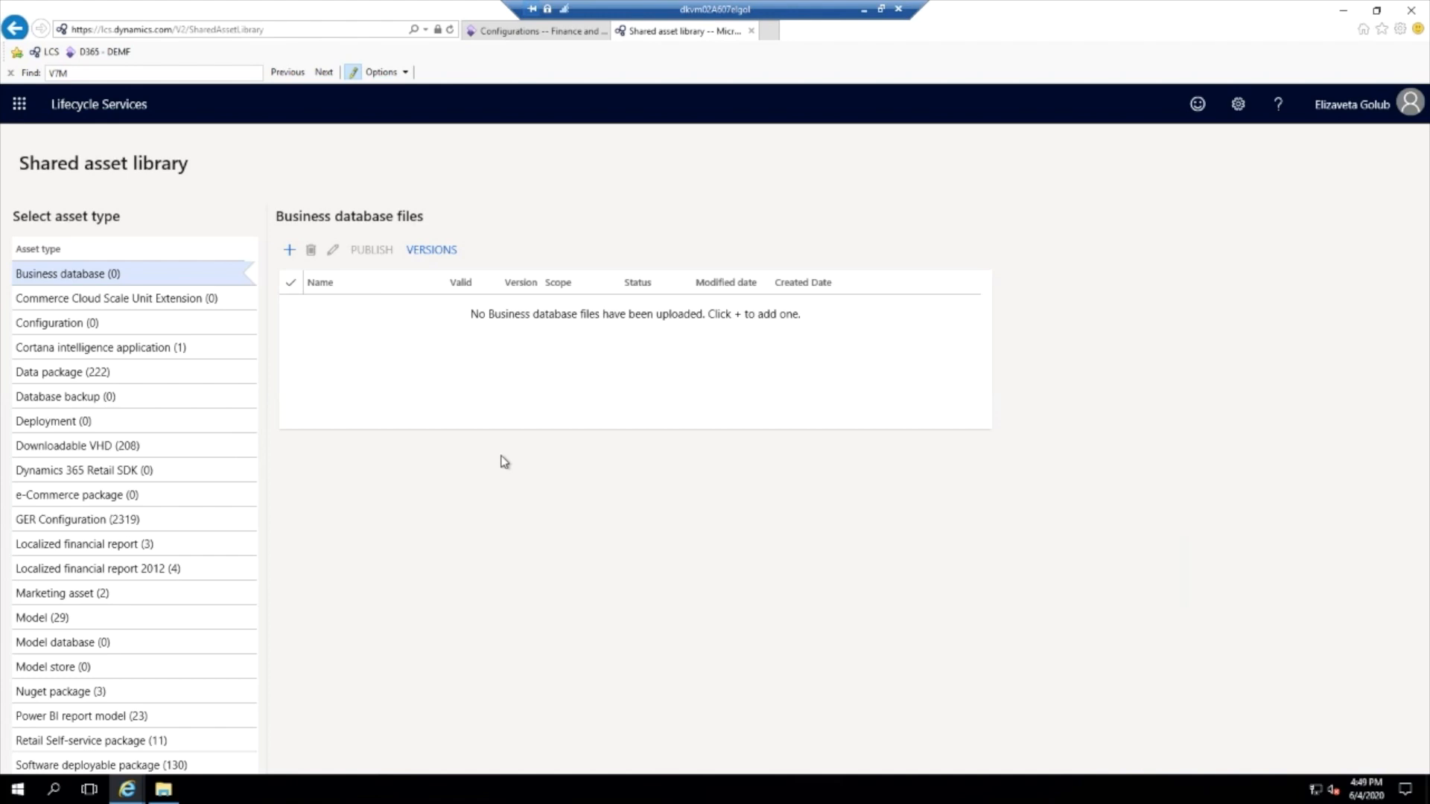
pyautogui.click(108, 397)
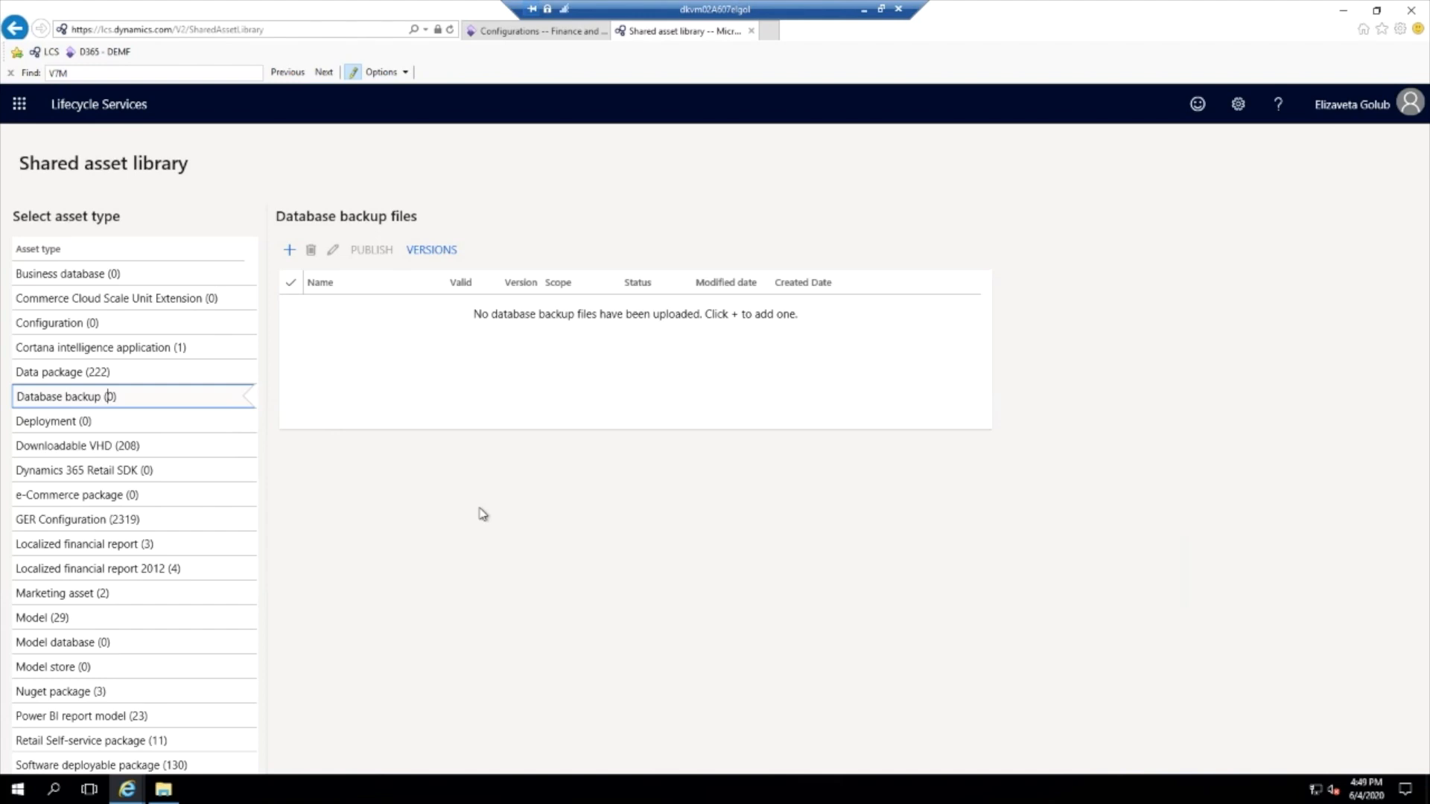
pyautogui.click(47, 375)
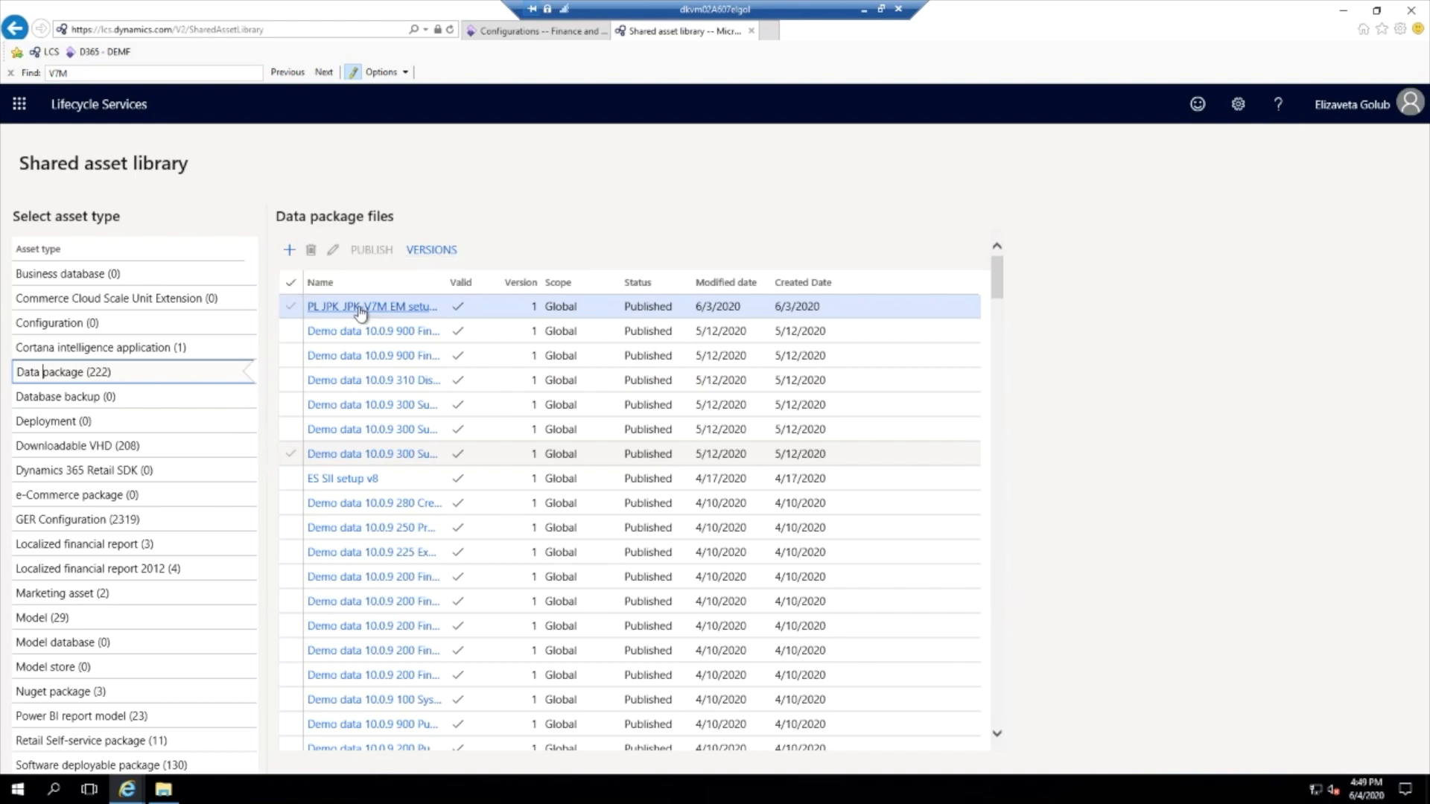
pyautogui.click(360, 308)
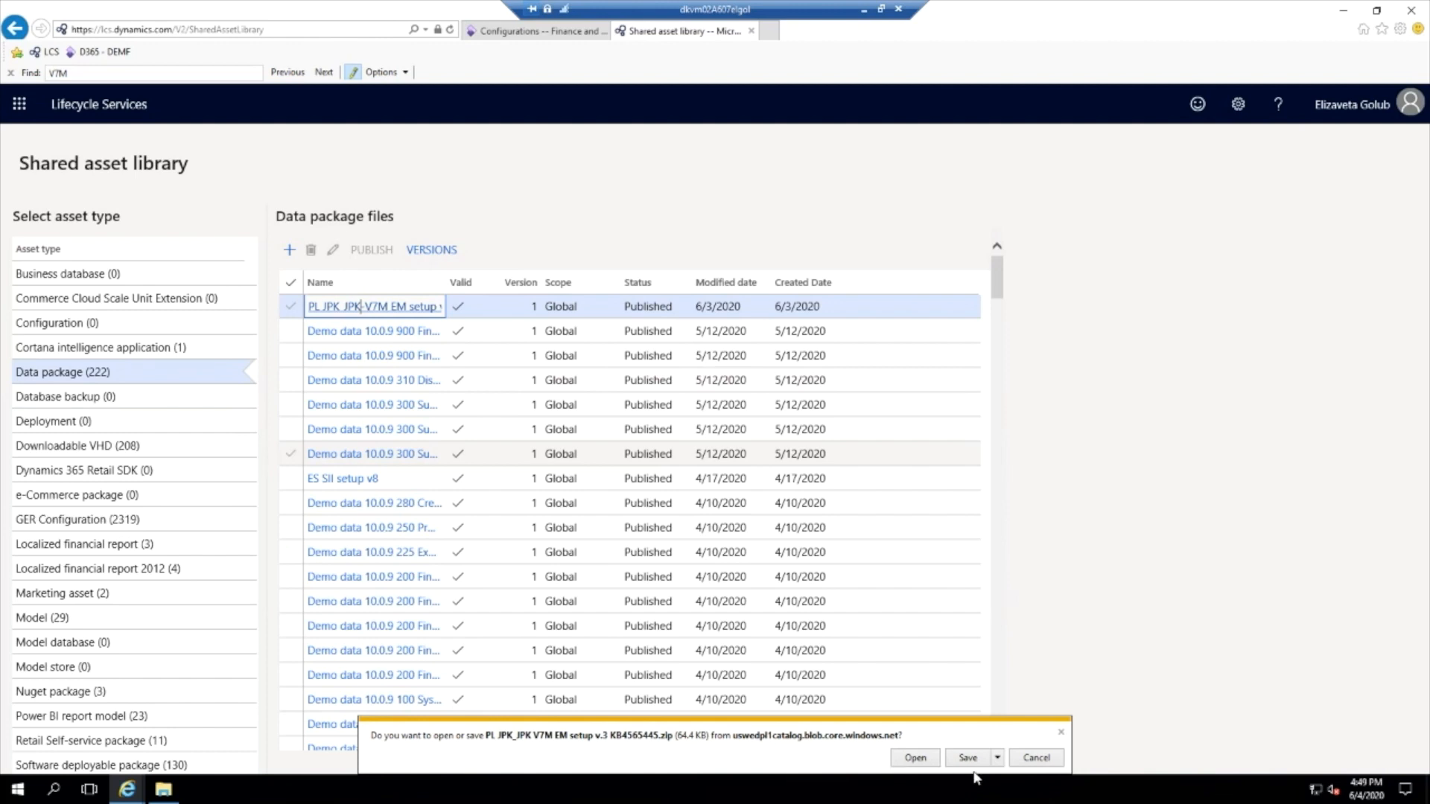
pyautogui.click(1061, 734)
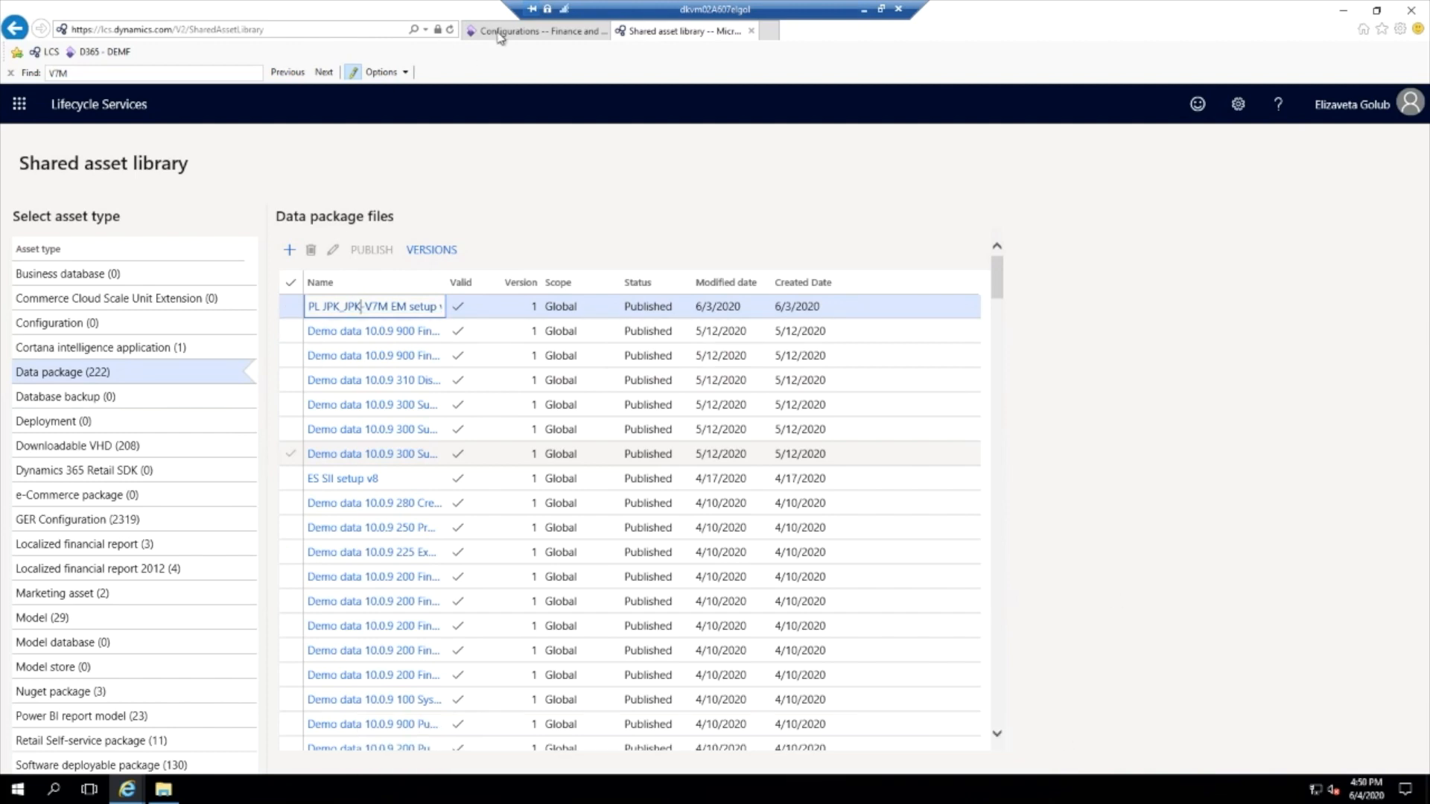
# - Switch back to Finance and Operations and create a Data management import project with the group name Polish JPK_V7M setup
pyautogui.click(541, 31)
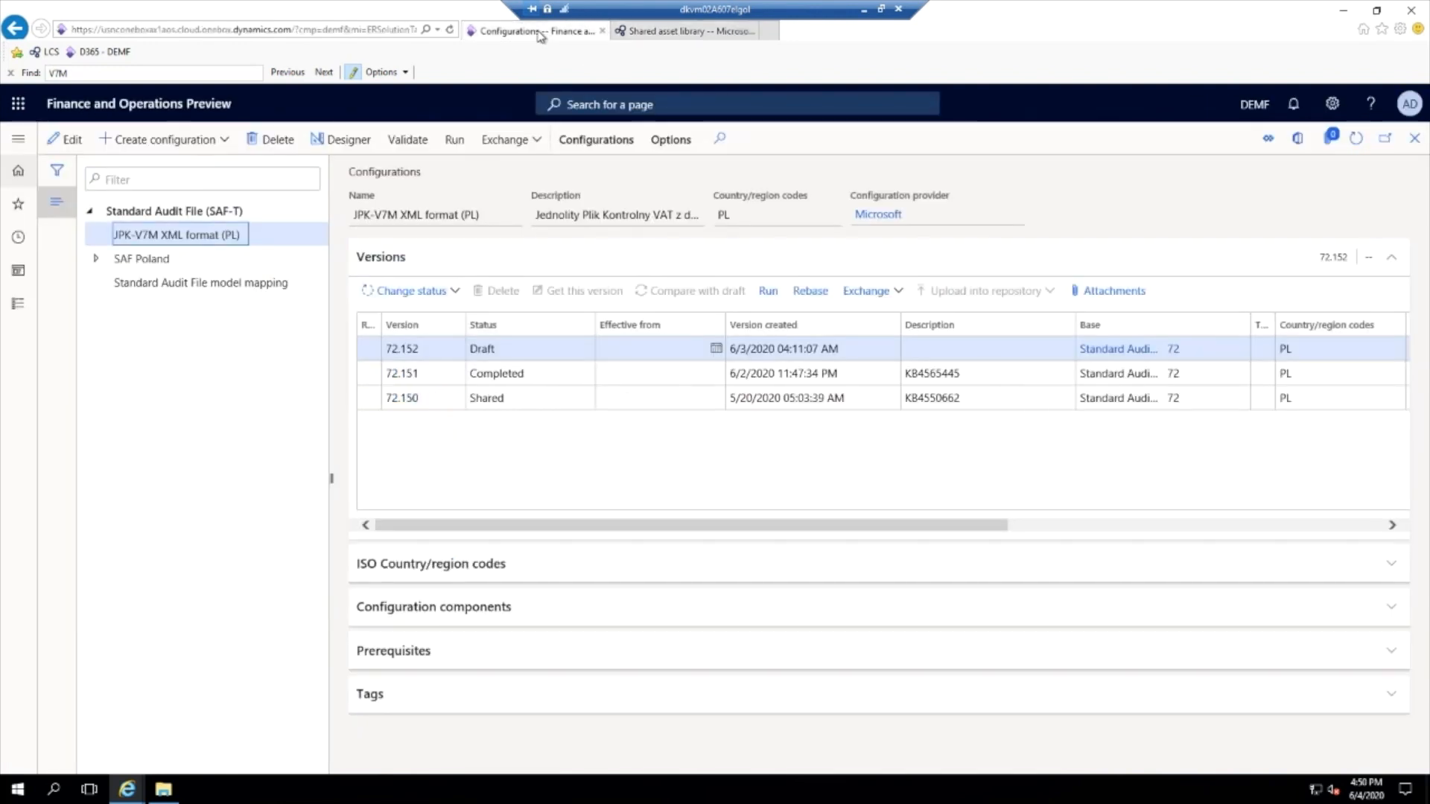
pyautogui.click(19, 139)
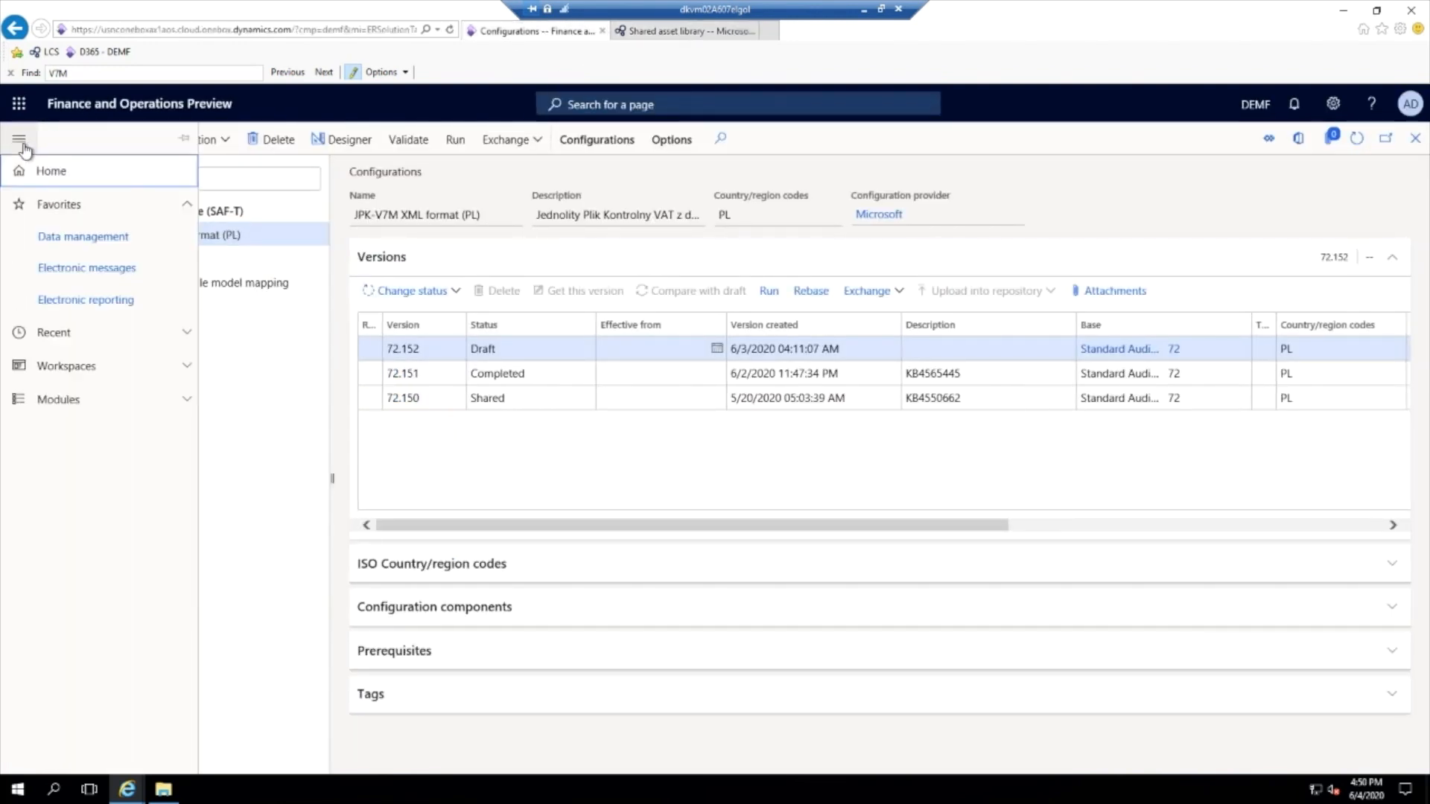
pyautogui.click(71, 247)
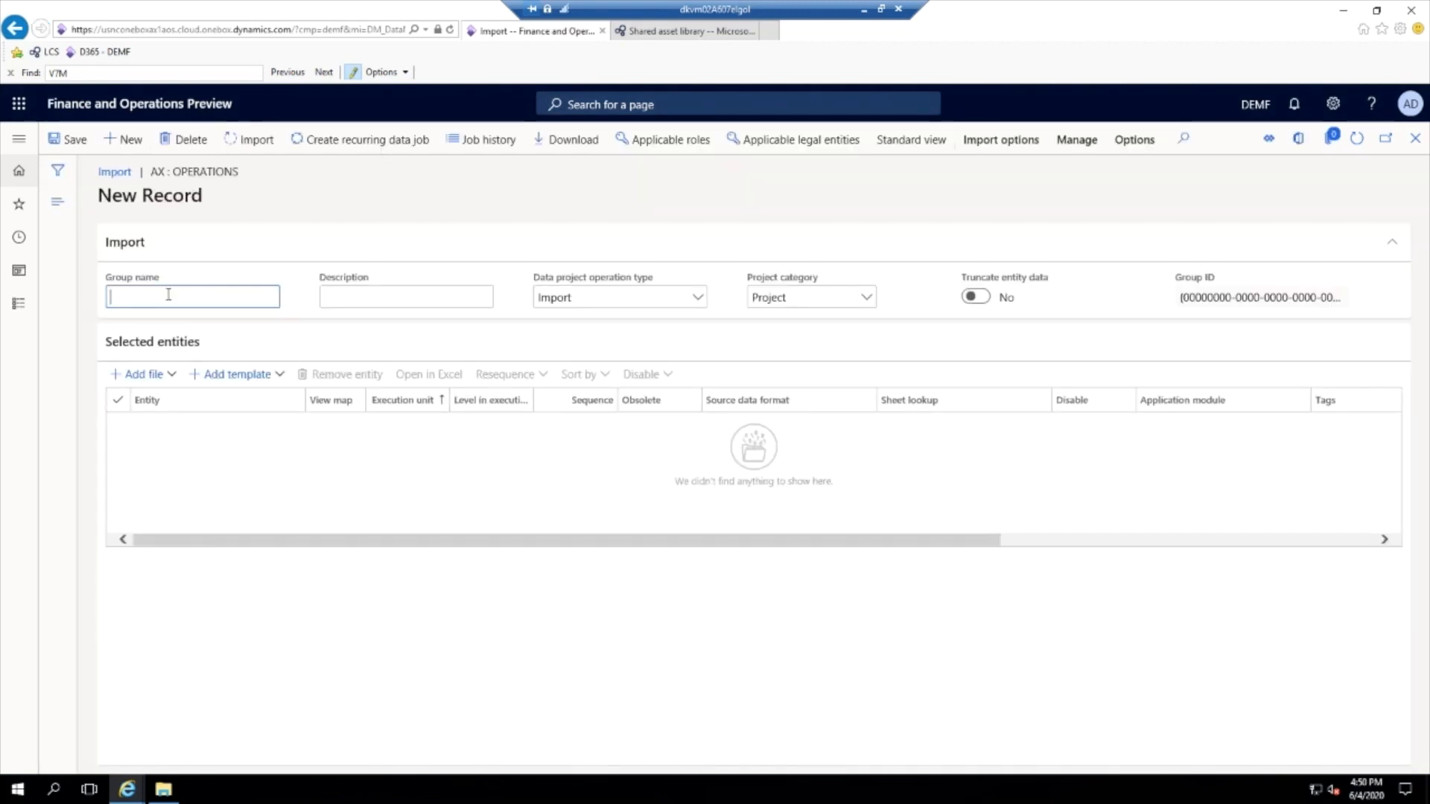
pyautogui.write('Polish JPK_')
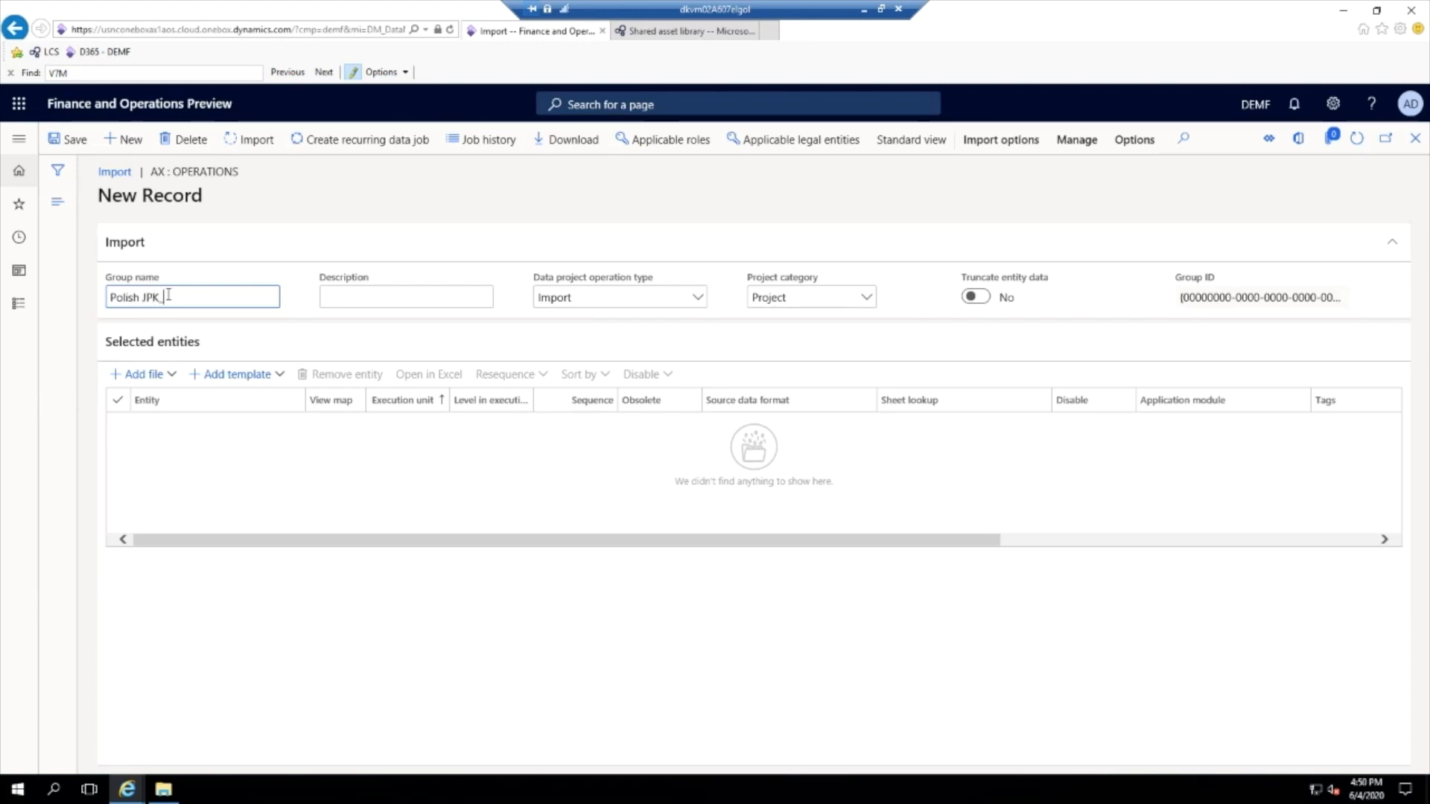
pyautogui.write(' V7M setup')
# - Upload the package file PL JPK_JPK-V7M EM setup v.3 to the import project, using Package as the source data format
pyautogui.click(144, 375)
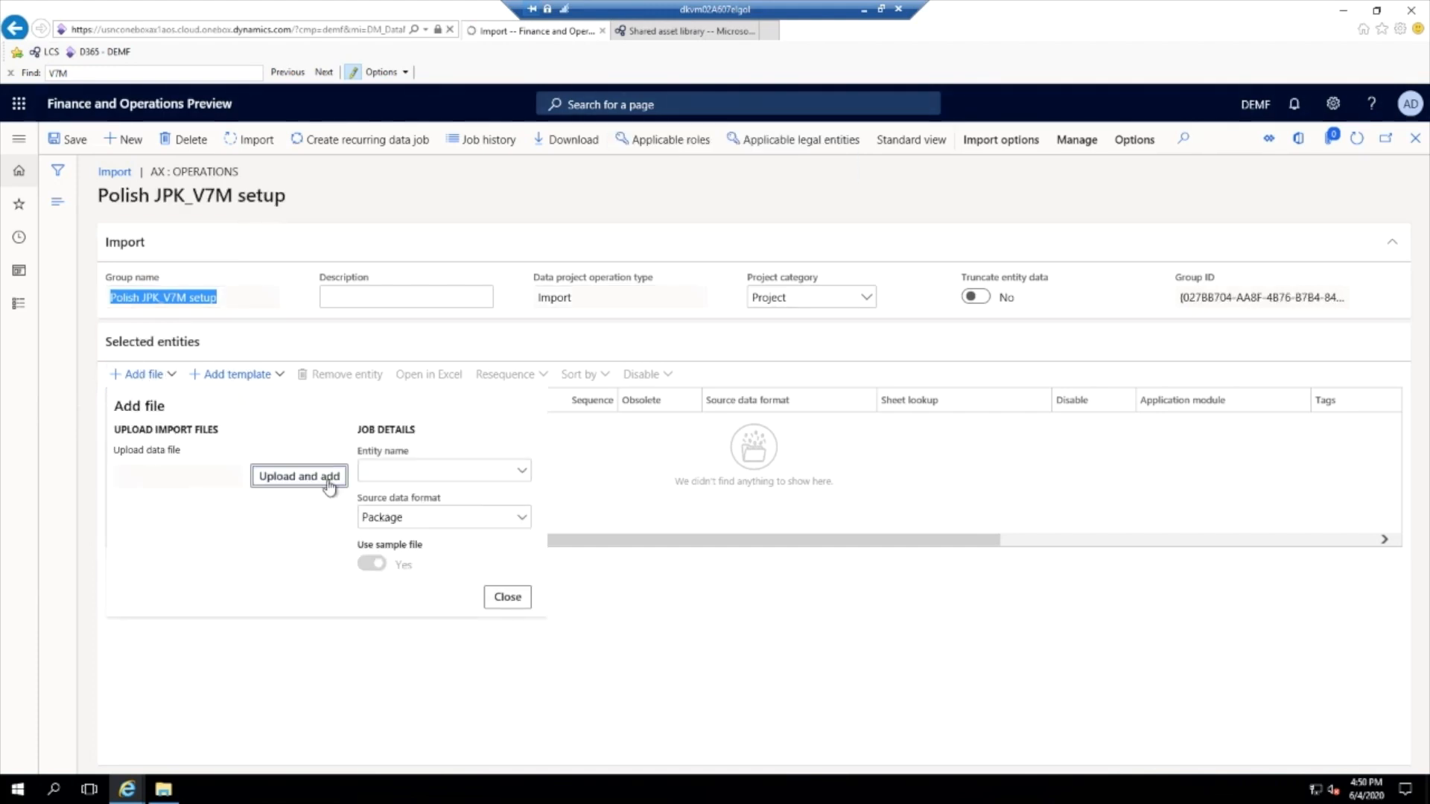
pyautogui.click(322, 481)
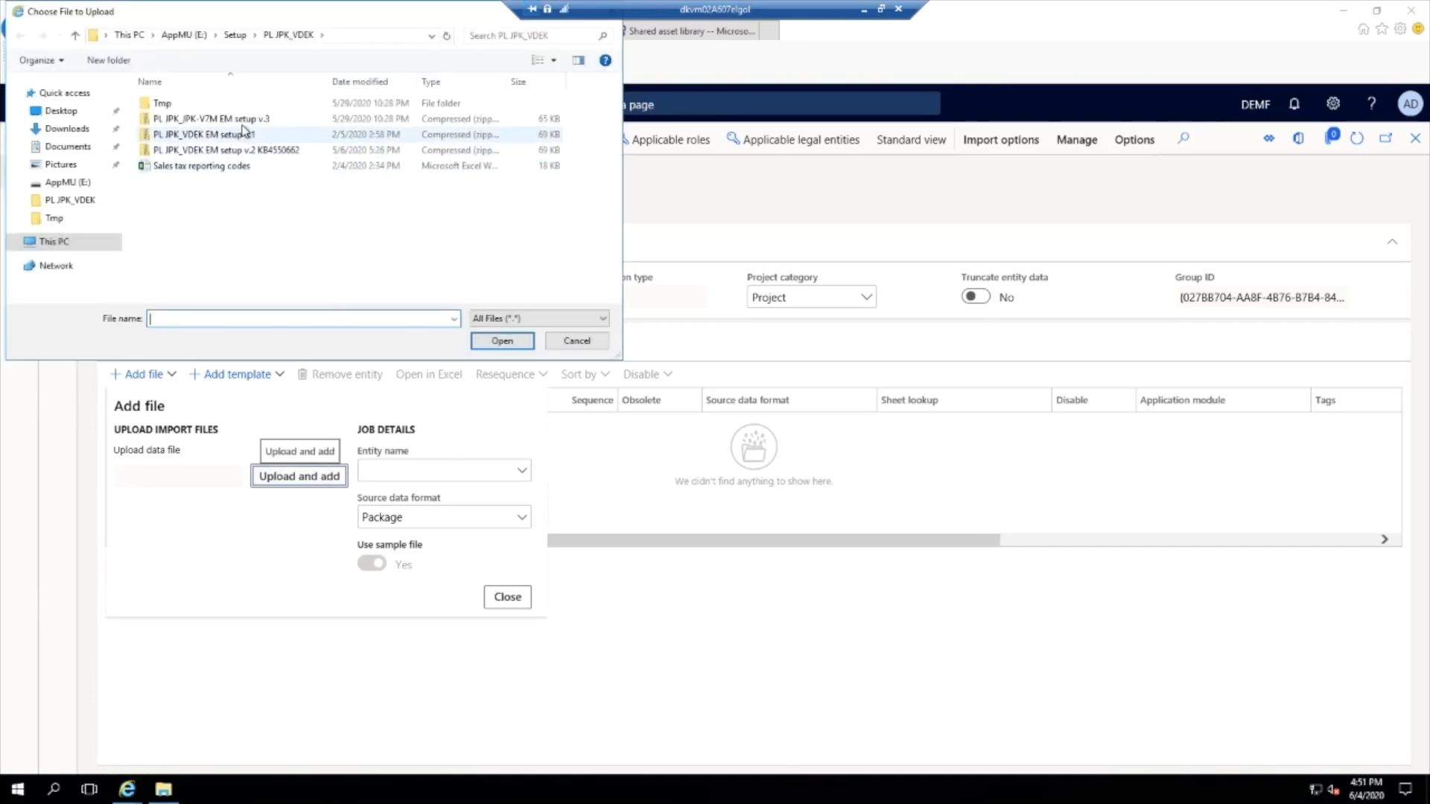
pyautogui.click(239, 121)
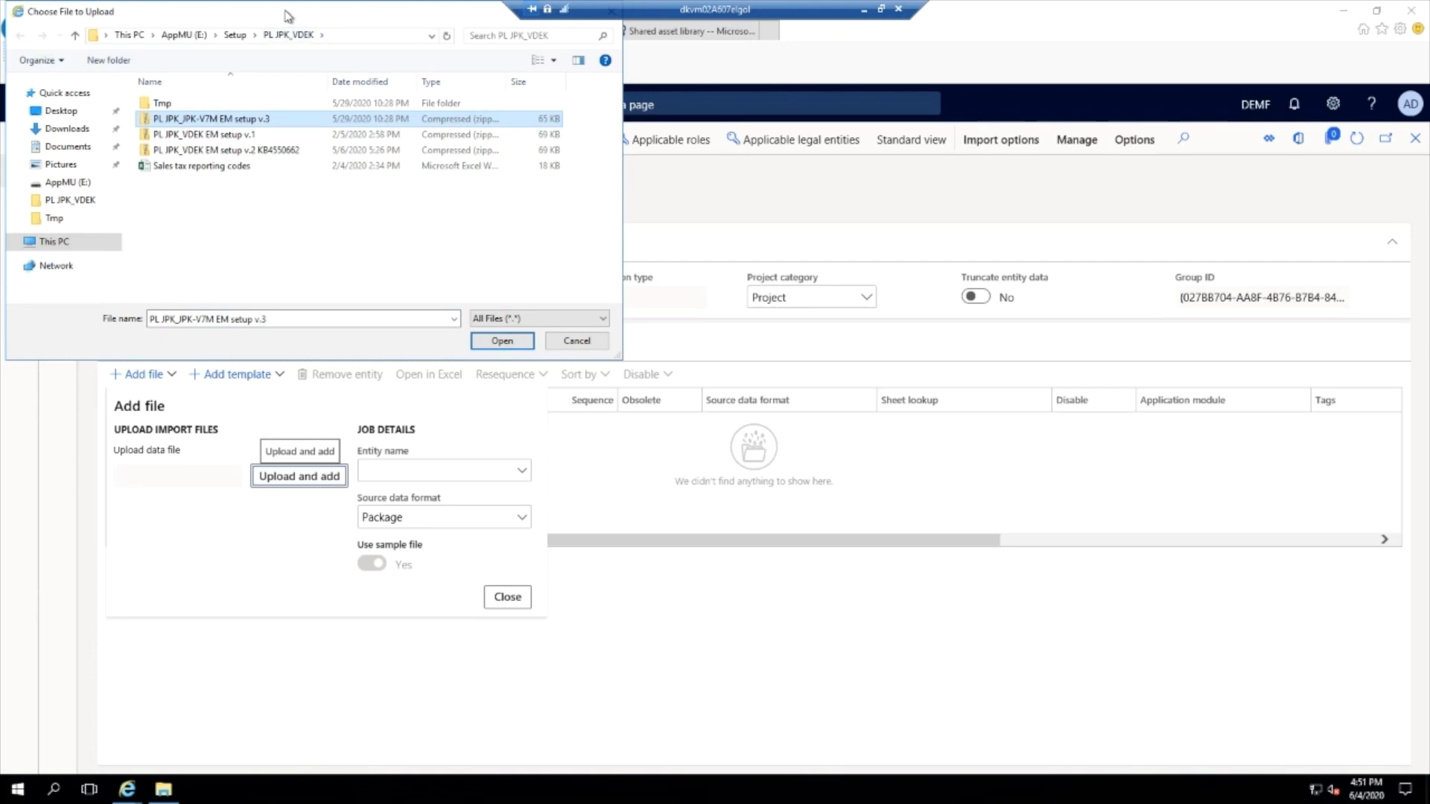
pyautogui.moveTo(286, 17); pyautogui.dragTo(385, 50)
pyautogui.moveTo(558, 94); pyautogui.dragTo(656, 144)
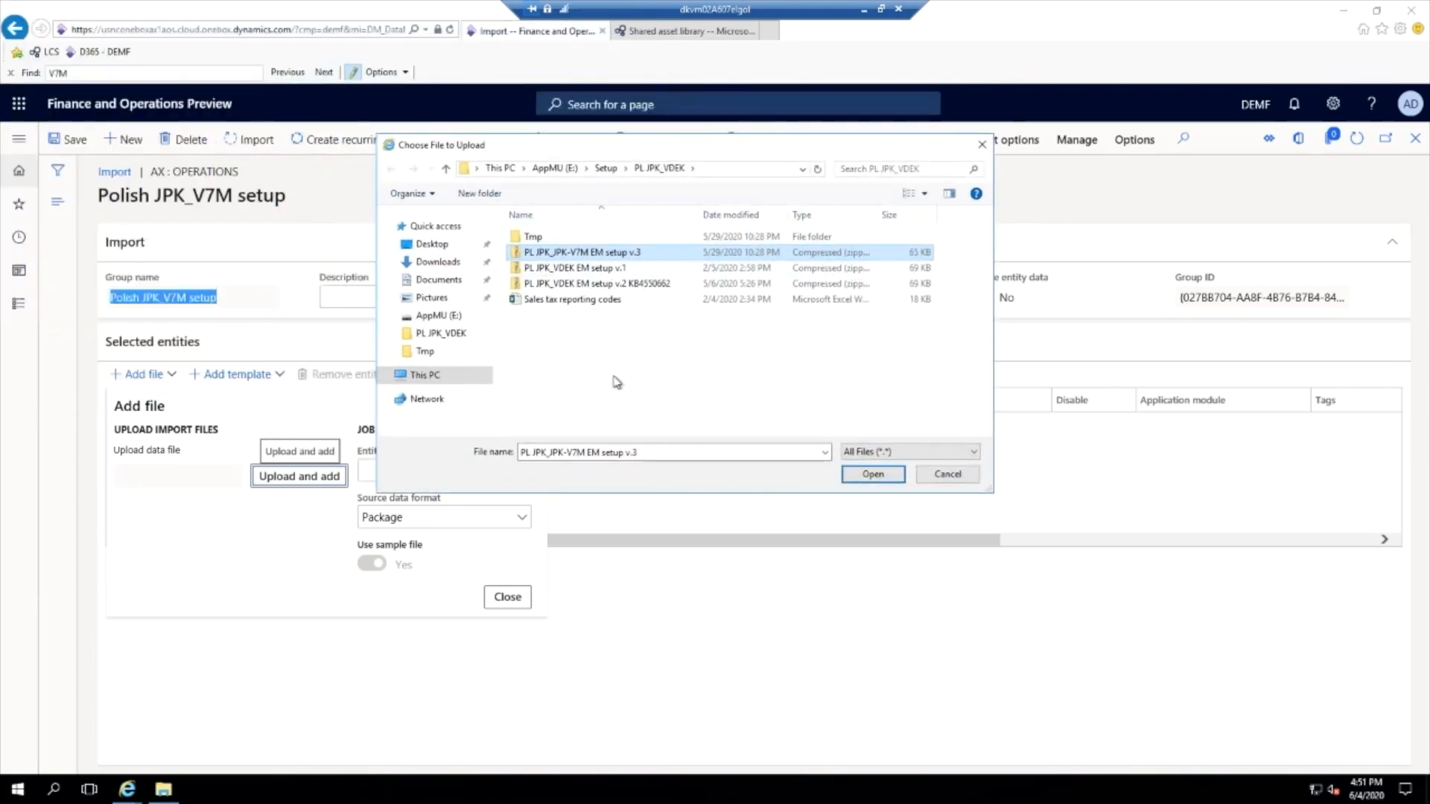
pyautogui.click(872, 475)
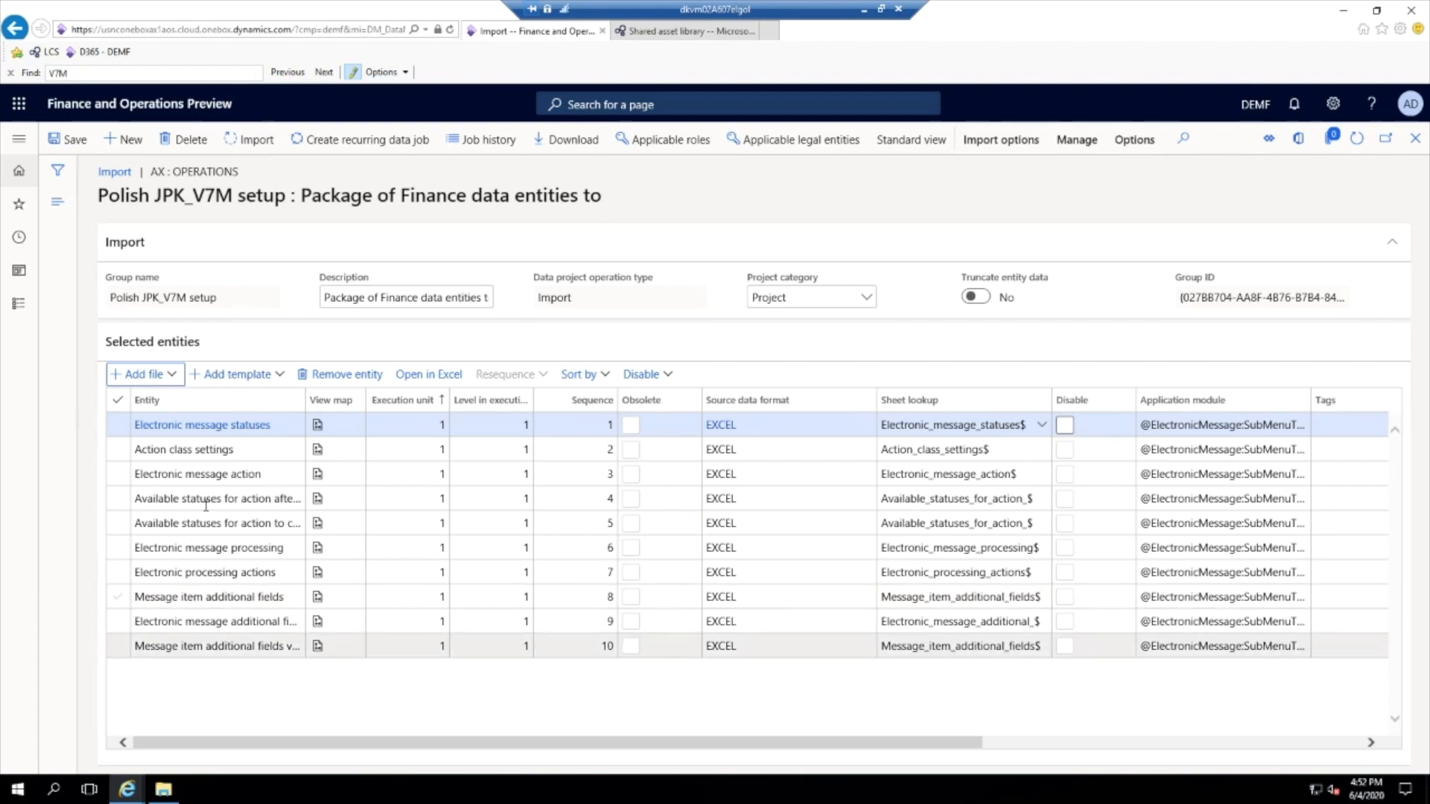
pyautogui.moveTo(205, 501)
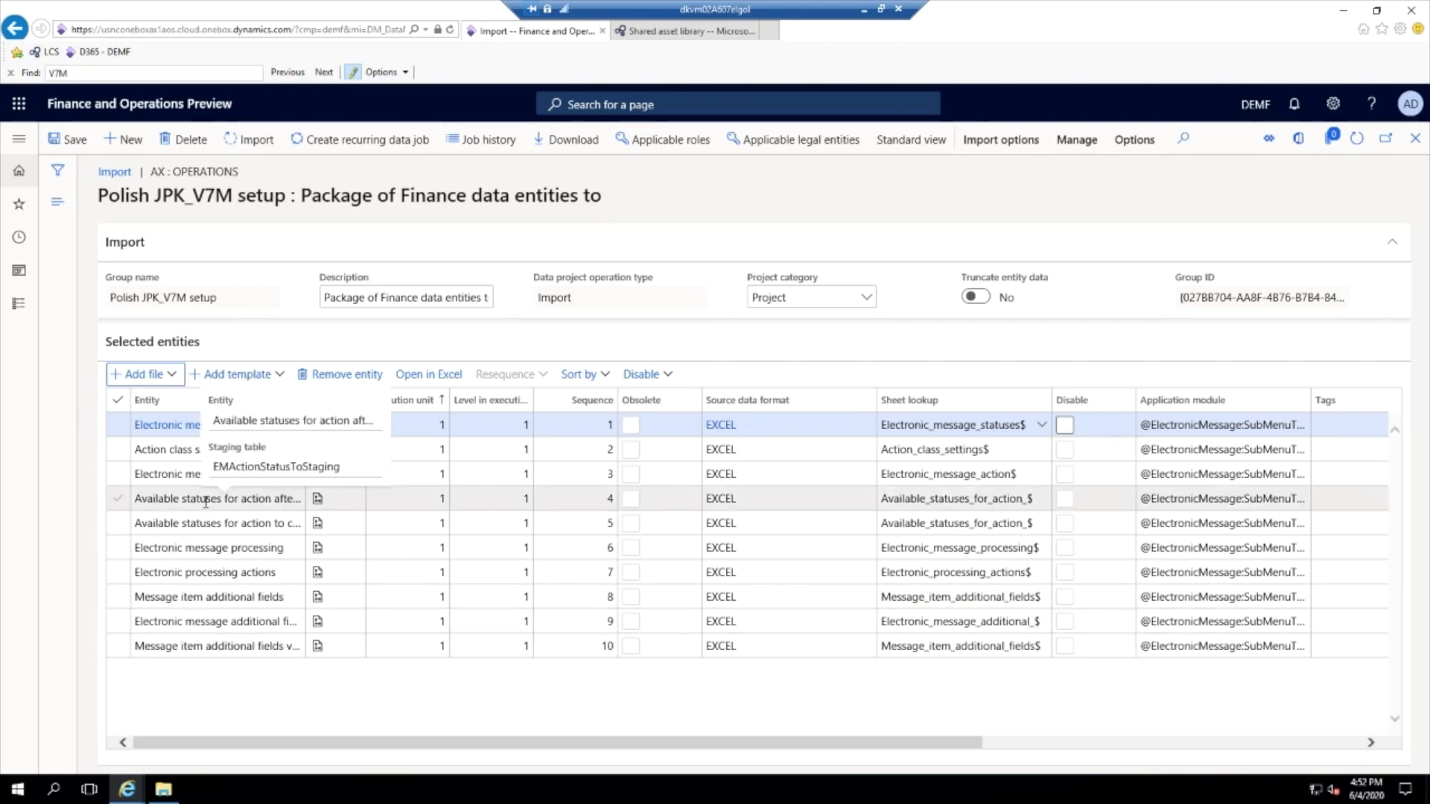
# - Open the number sequences setup in General ledger parameters and bring up the Message and Message item references
pyautogui.click(19, 140)
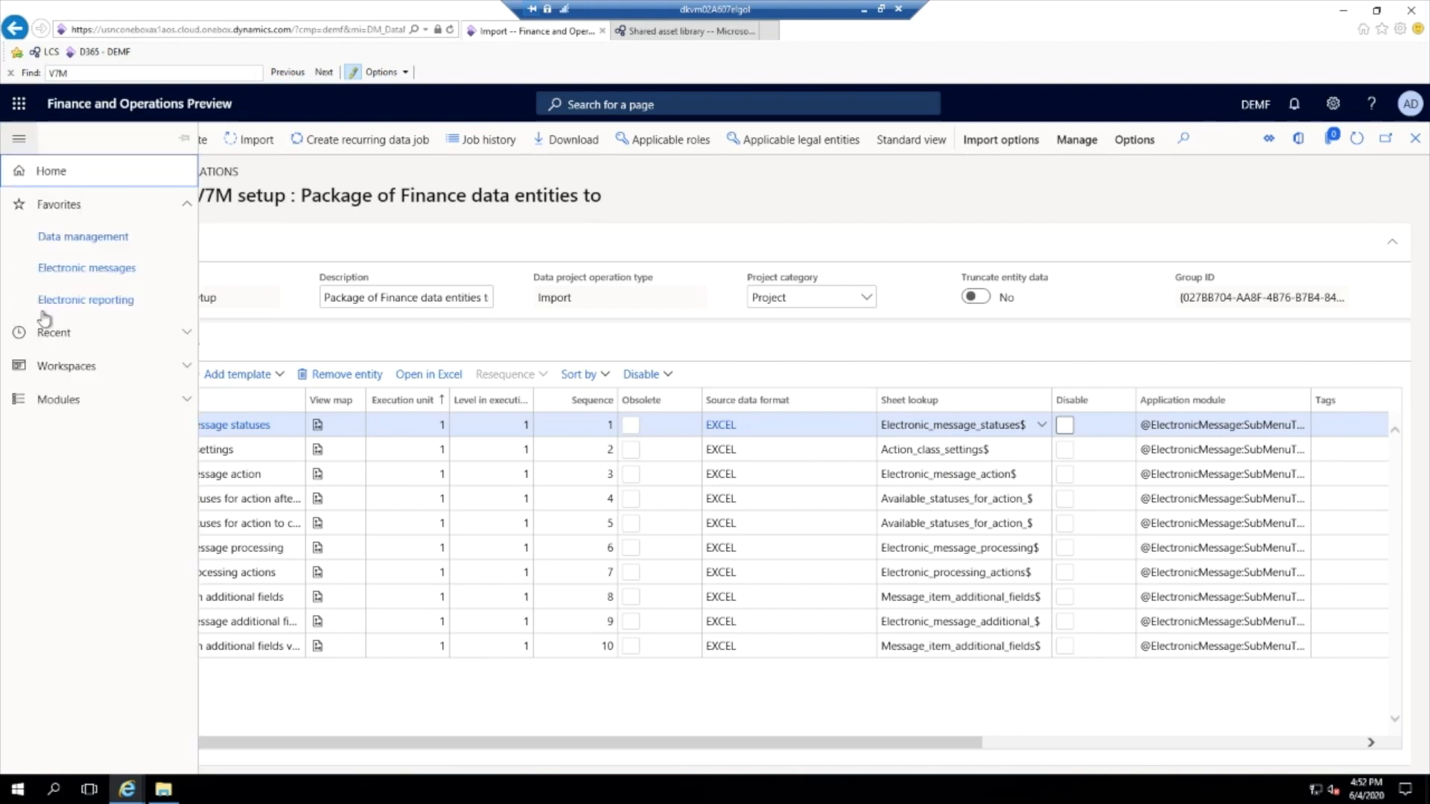
pyautogui.click(64, 399)
pyautogui.scroll(-10, 64, 410)
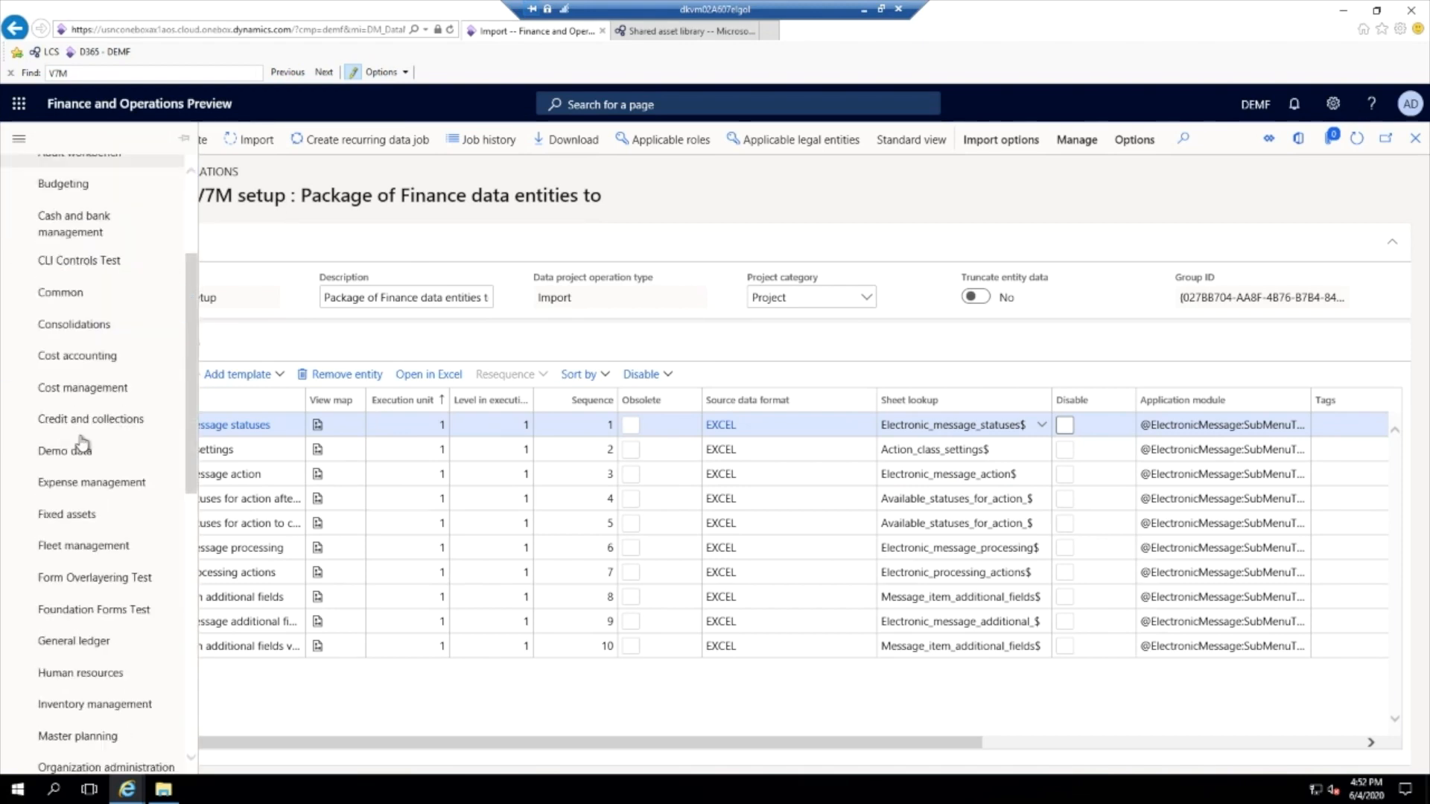
pyautogui.click(50, 281)
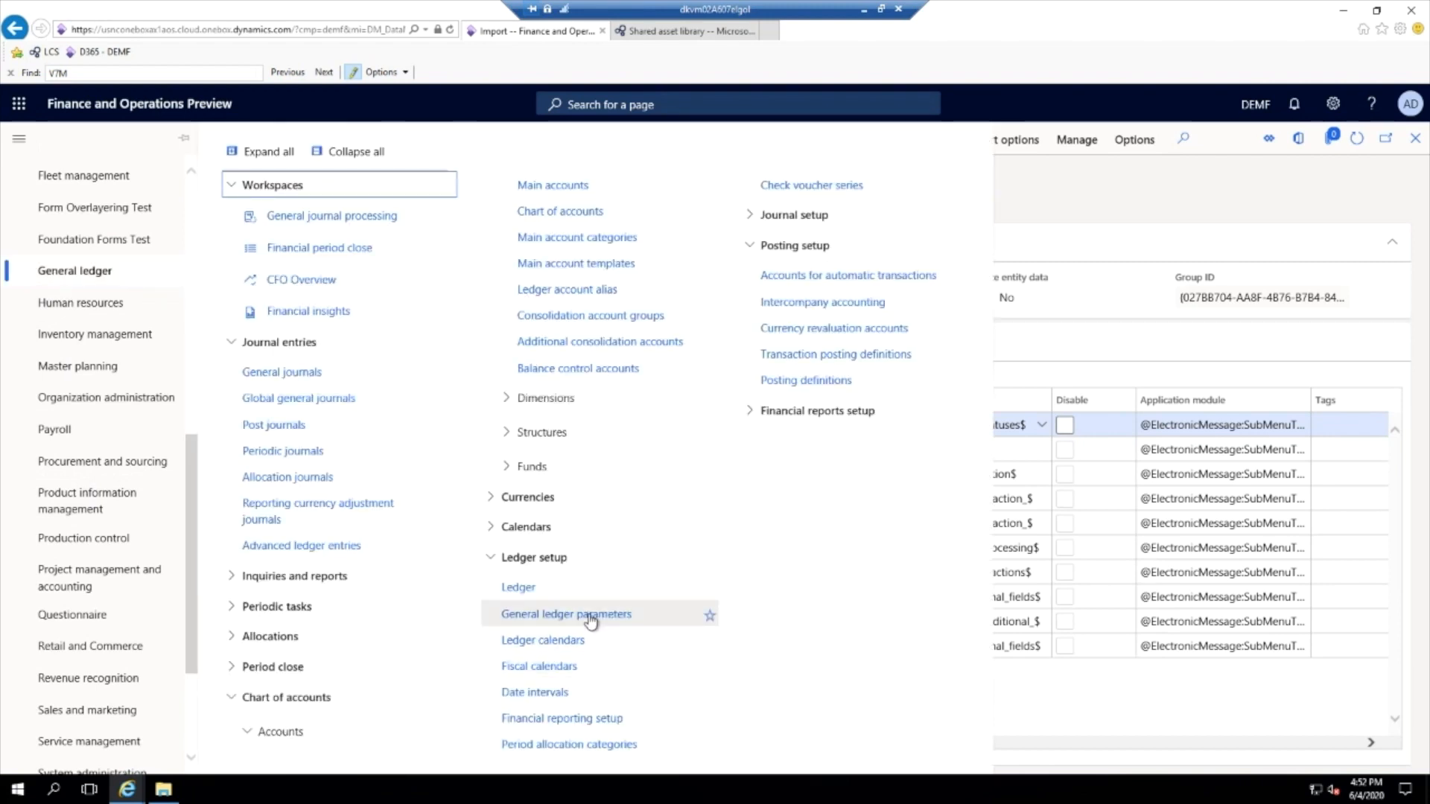
pyautogui.click(591, 615)
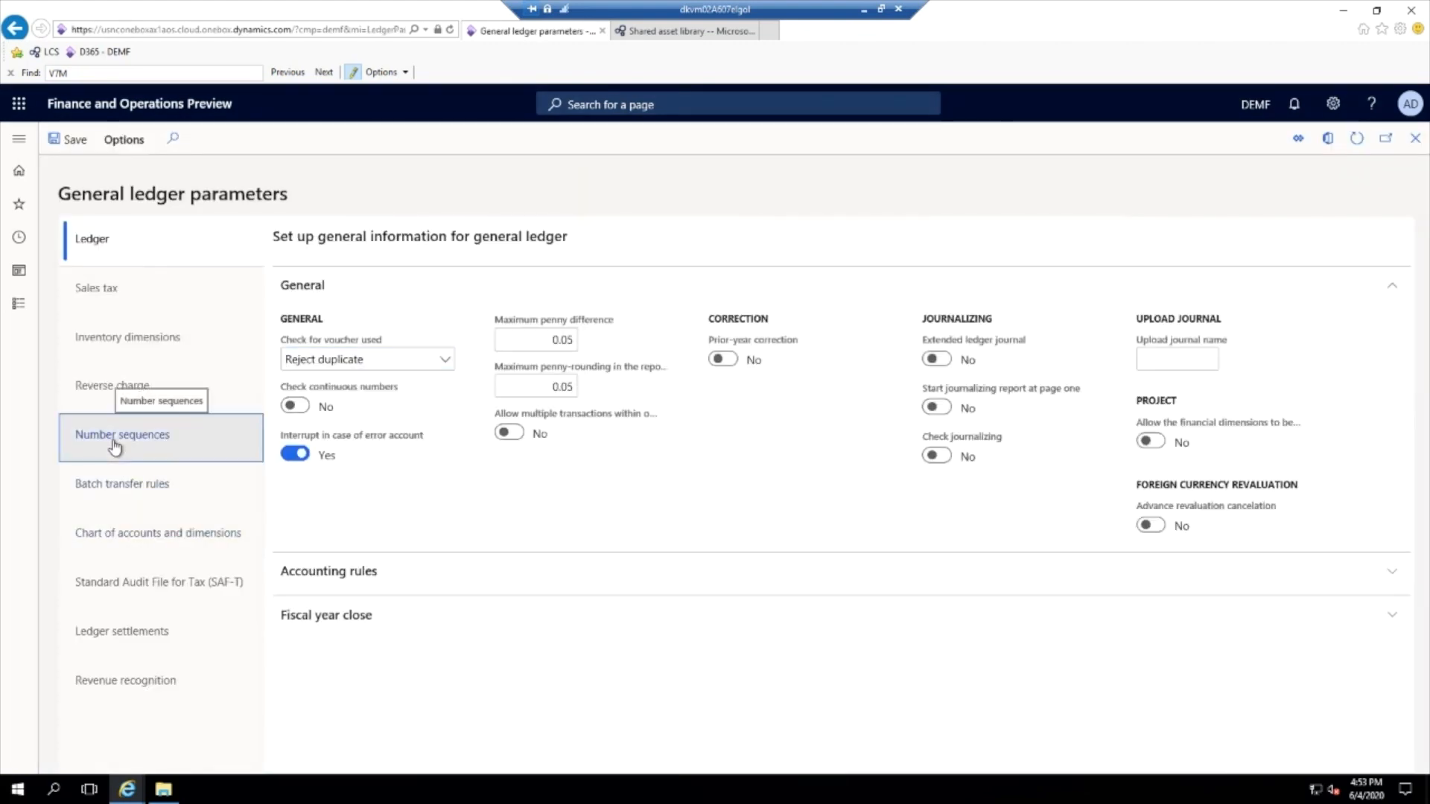
pyautogui.click(115, 445)
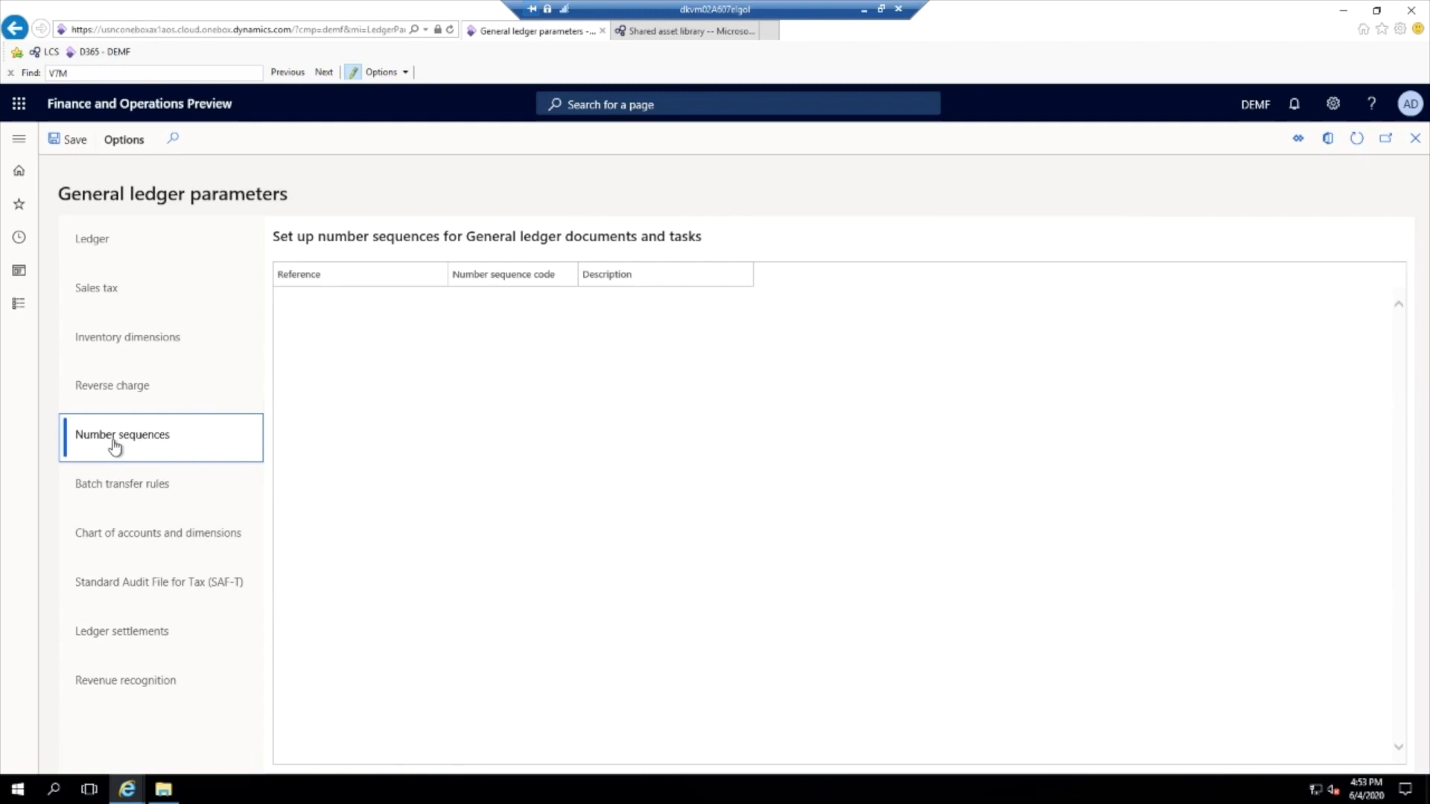
pyautogui.scroll(-3, 568, 538)
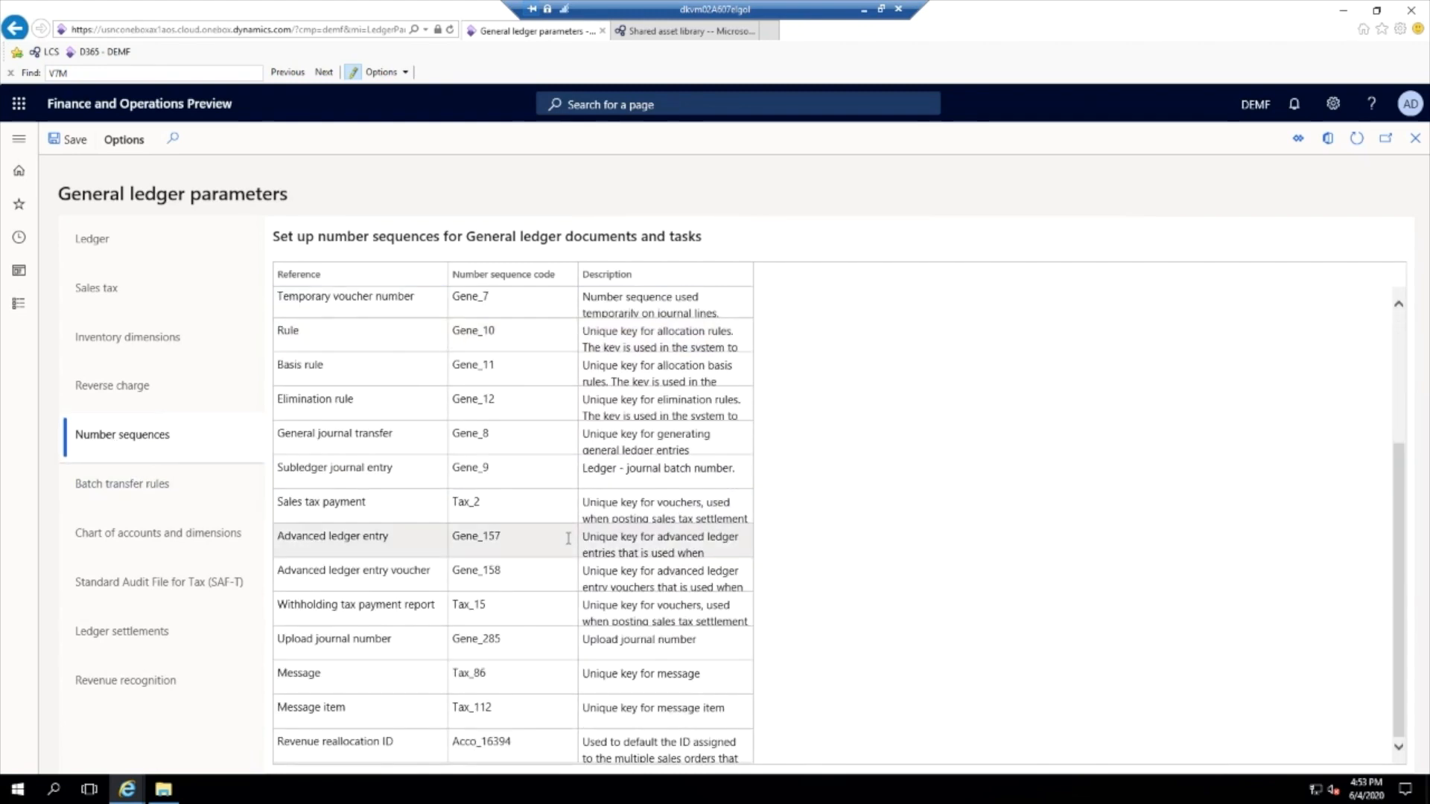
# - Examine the number sequence codes assigned to the Message and Message item references
pyautogui.click(347, 678)
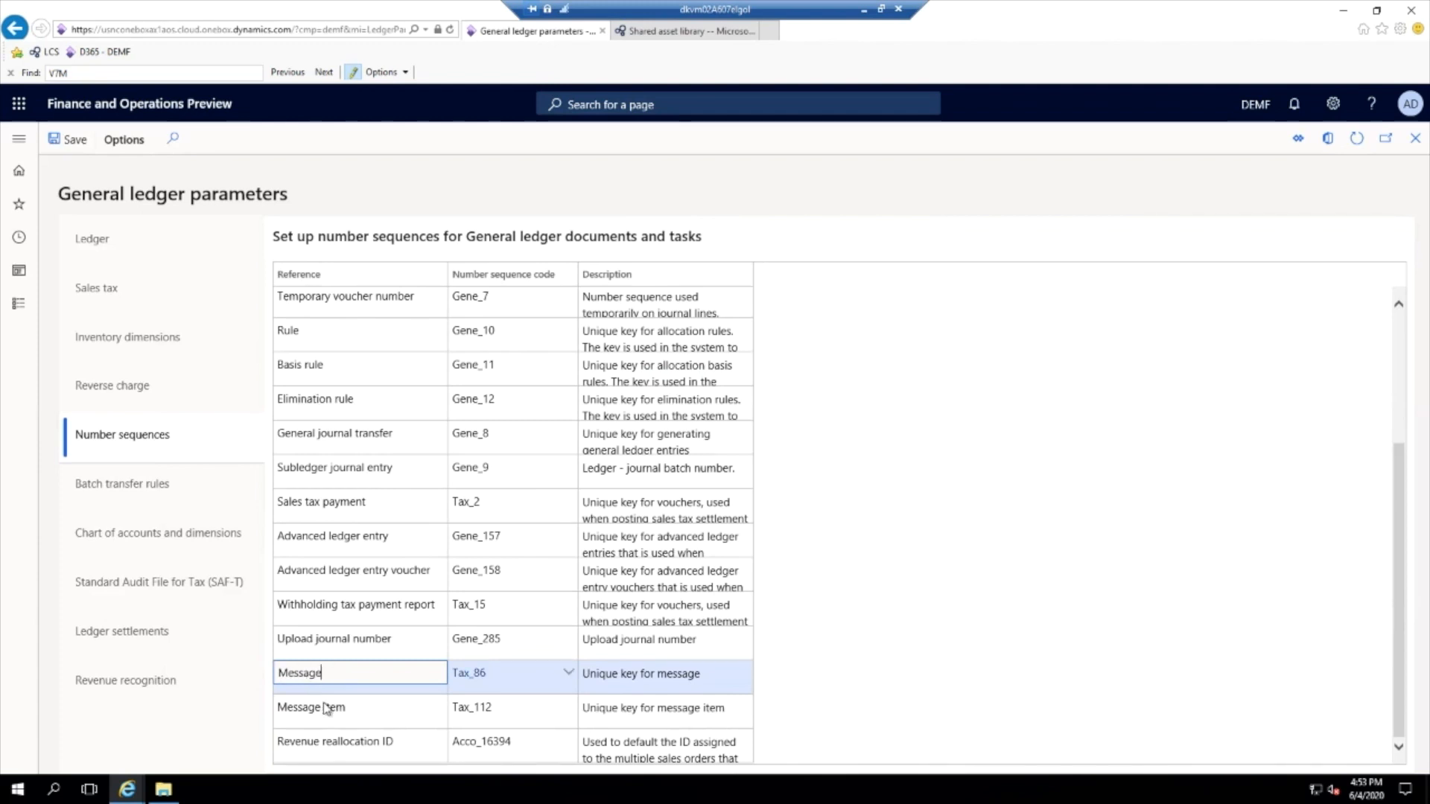
pyautogui.click(352, 708)
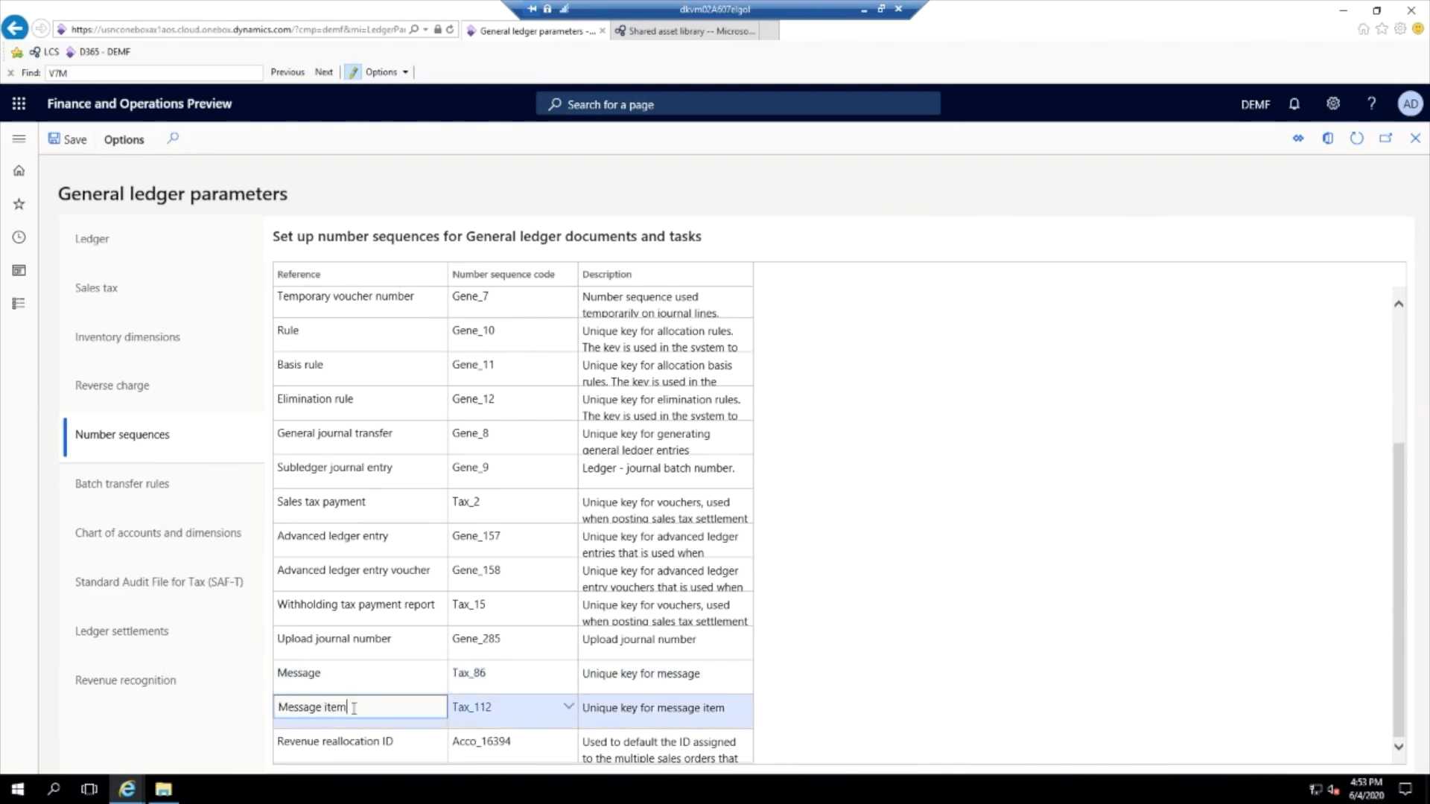
pyautogui.click(336, 676)
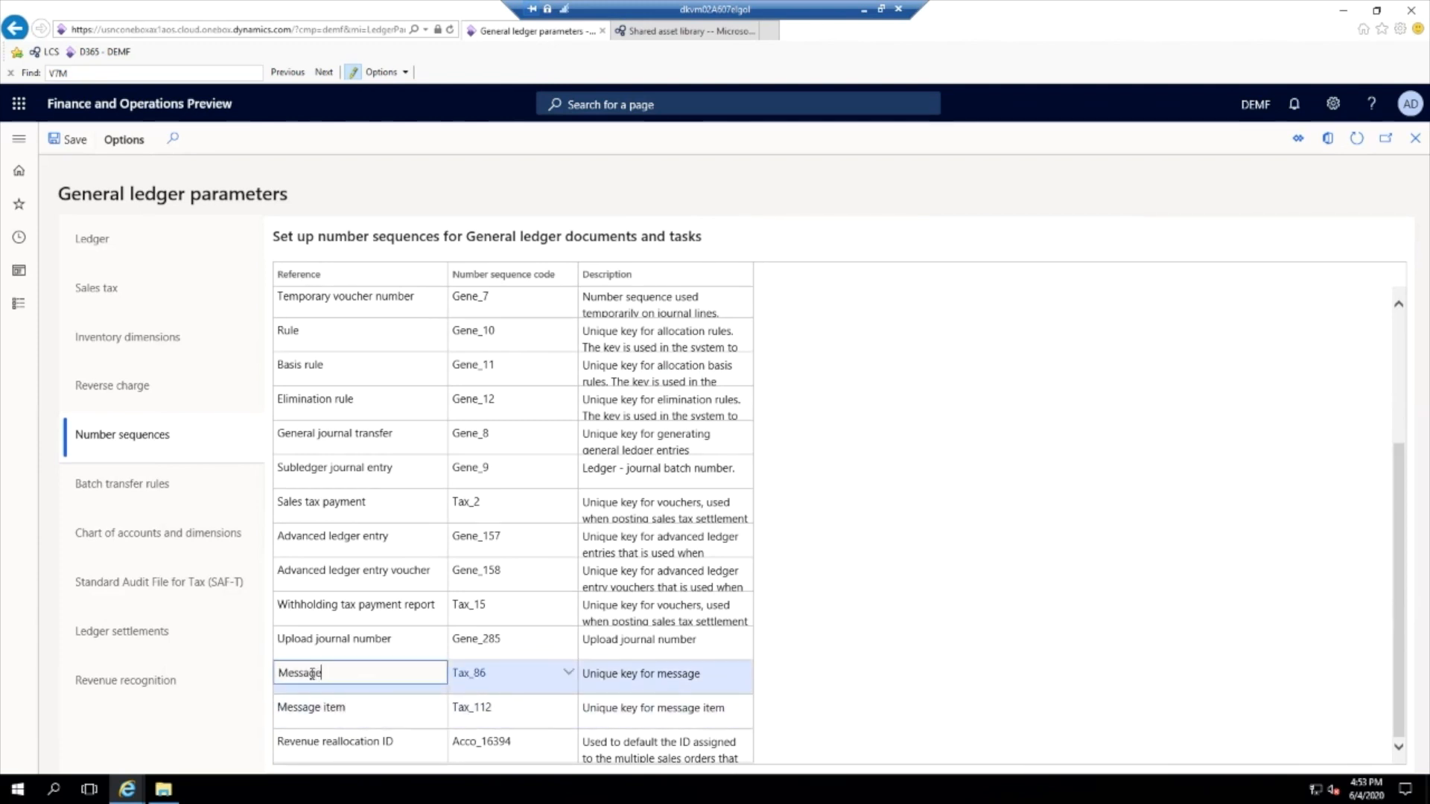
pyautogui.doubleClick(312, 673)
pyautogui.click(311, 673)
# - Open the executable class settings for electronic messages in the Tax module and examine the Wygenerowanie JPK-V7M class
pyautogui.click(19, 139)
pyautogui.scroll(-10, 41, 514)
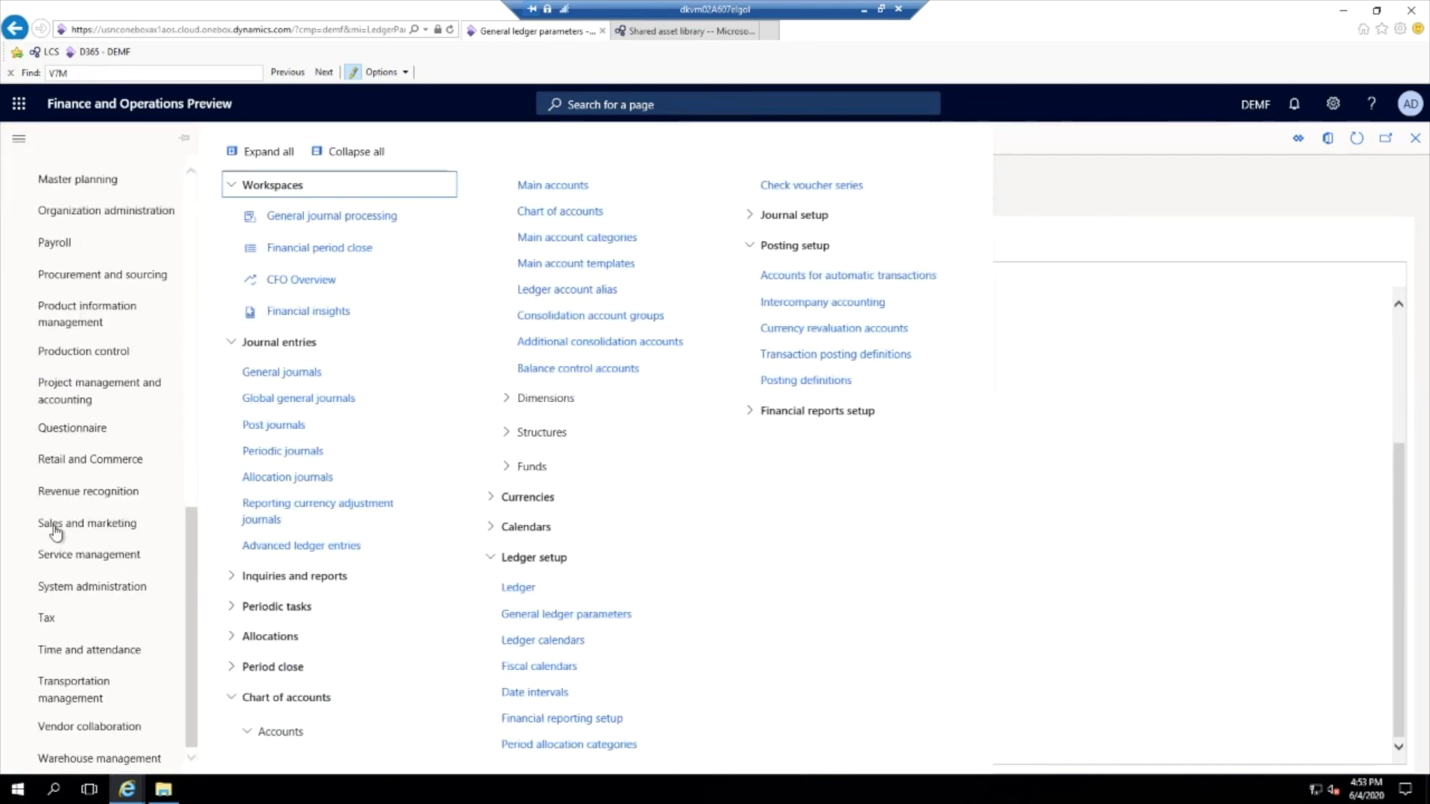
pyautogui.click(57, 622)
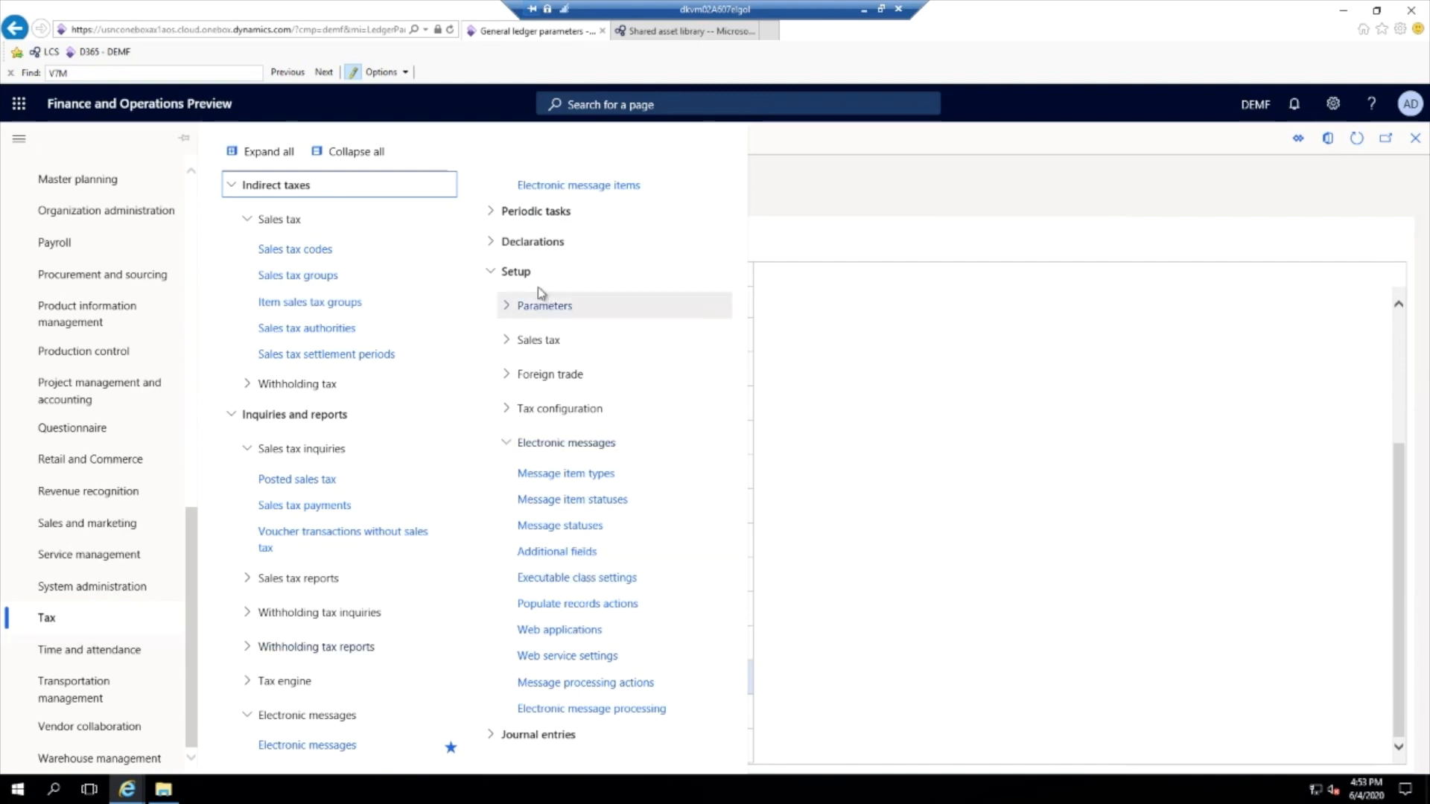
pyautogui.click(600, 580)
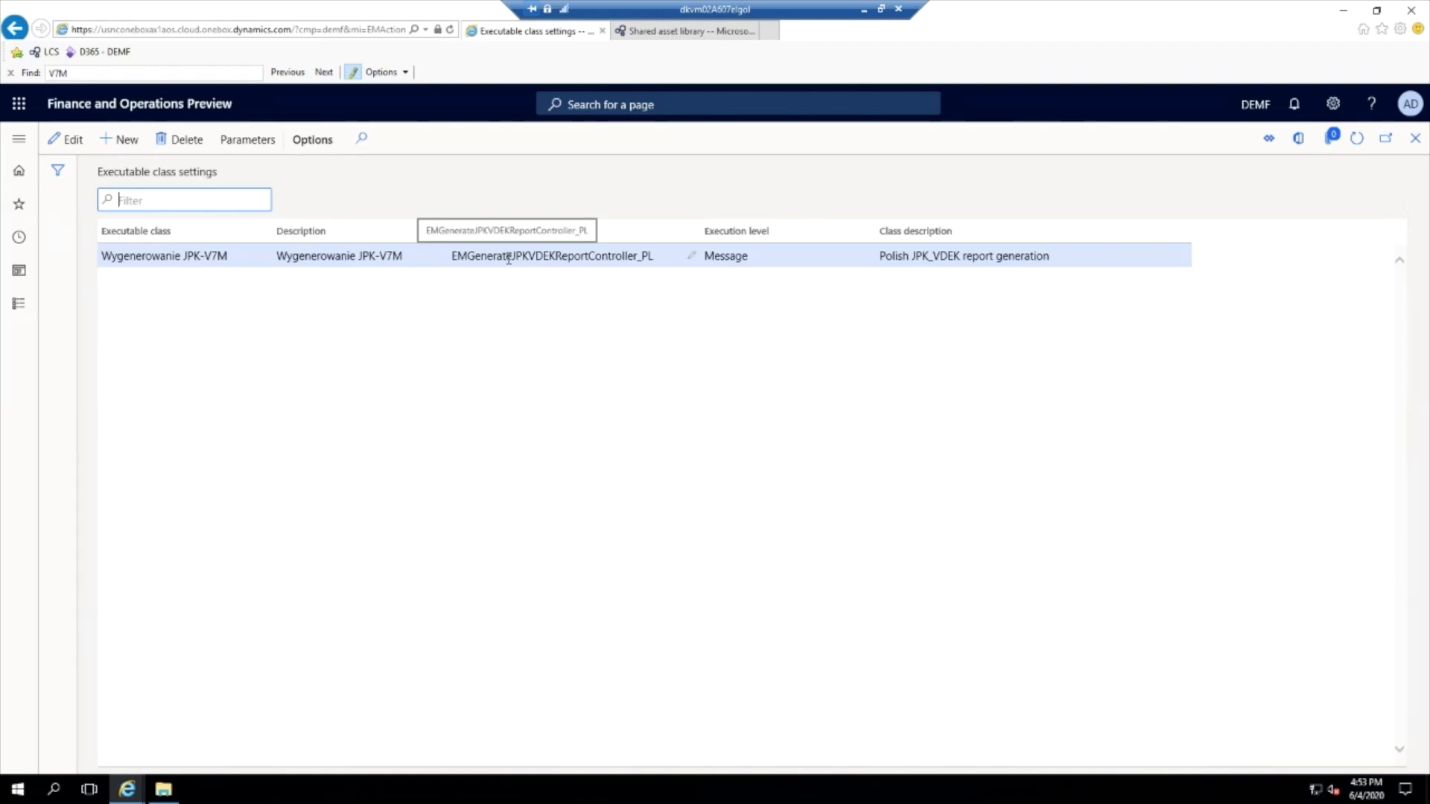
pyautogui.click(508, 257)
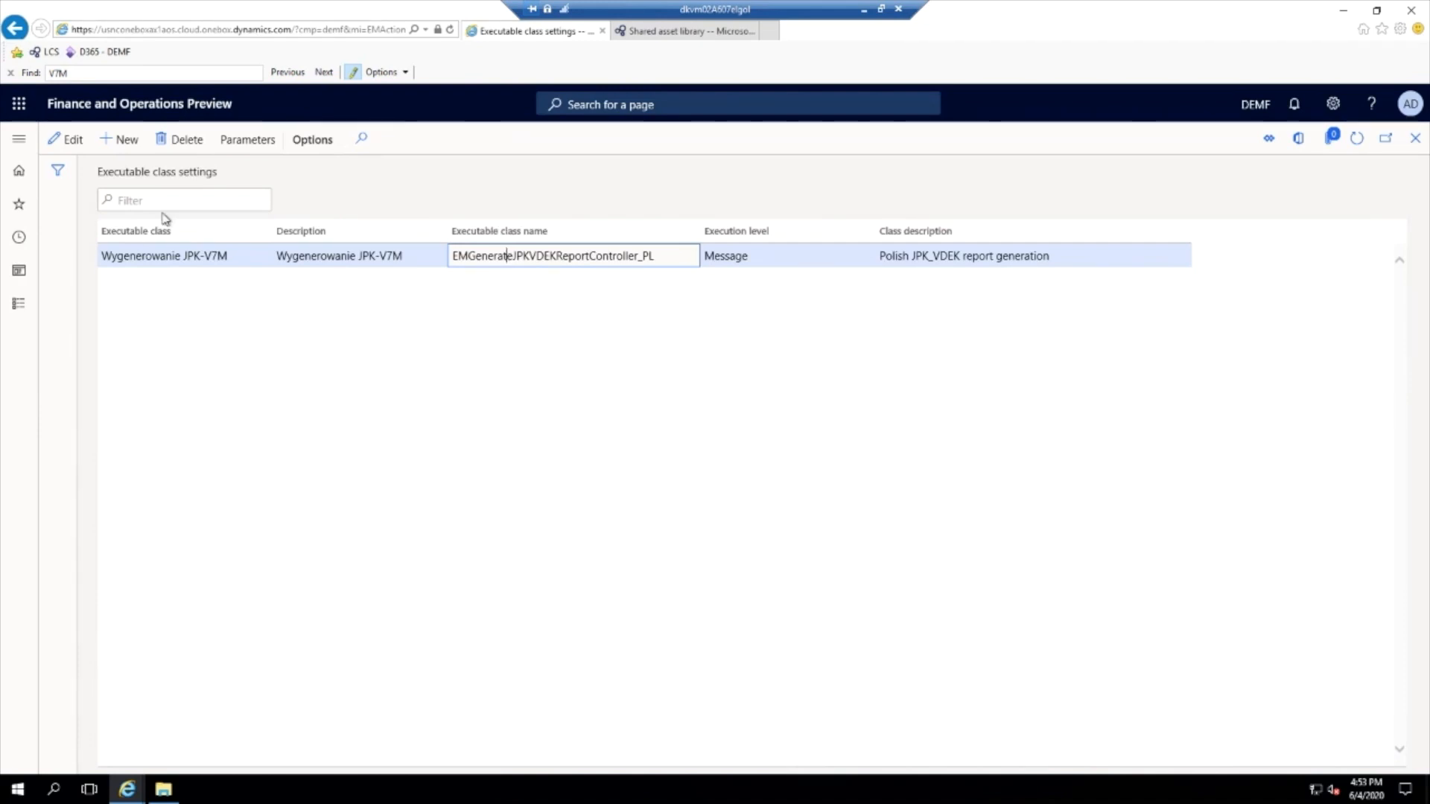
# - Review the Records to include criteria in the Wygenerowanie JPK-V7M class parameters and accept them
pyautogui.click(250, 141)
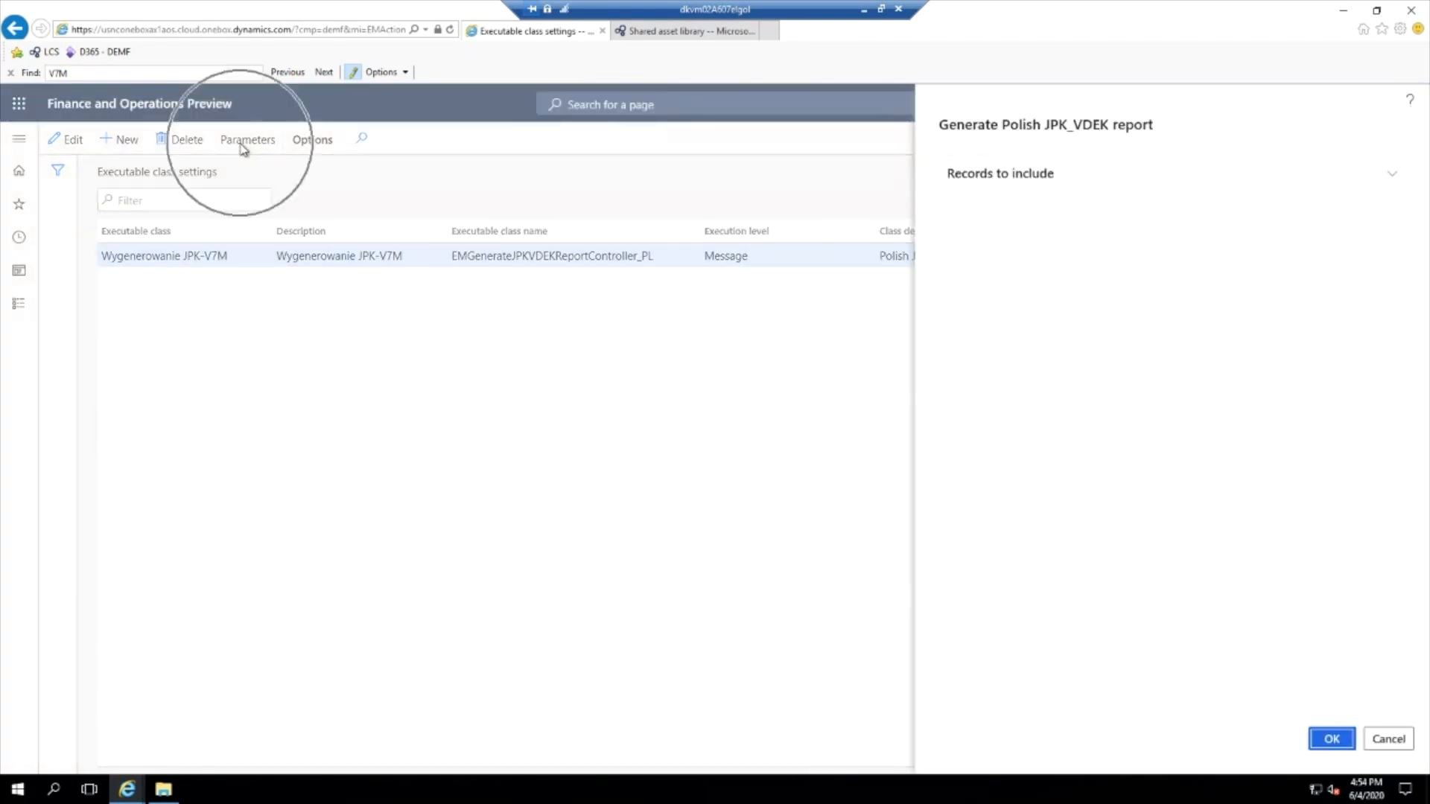
pyautogui.click(1010, 178)
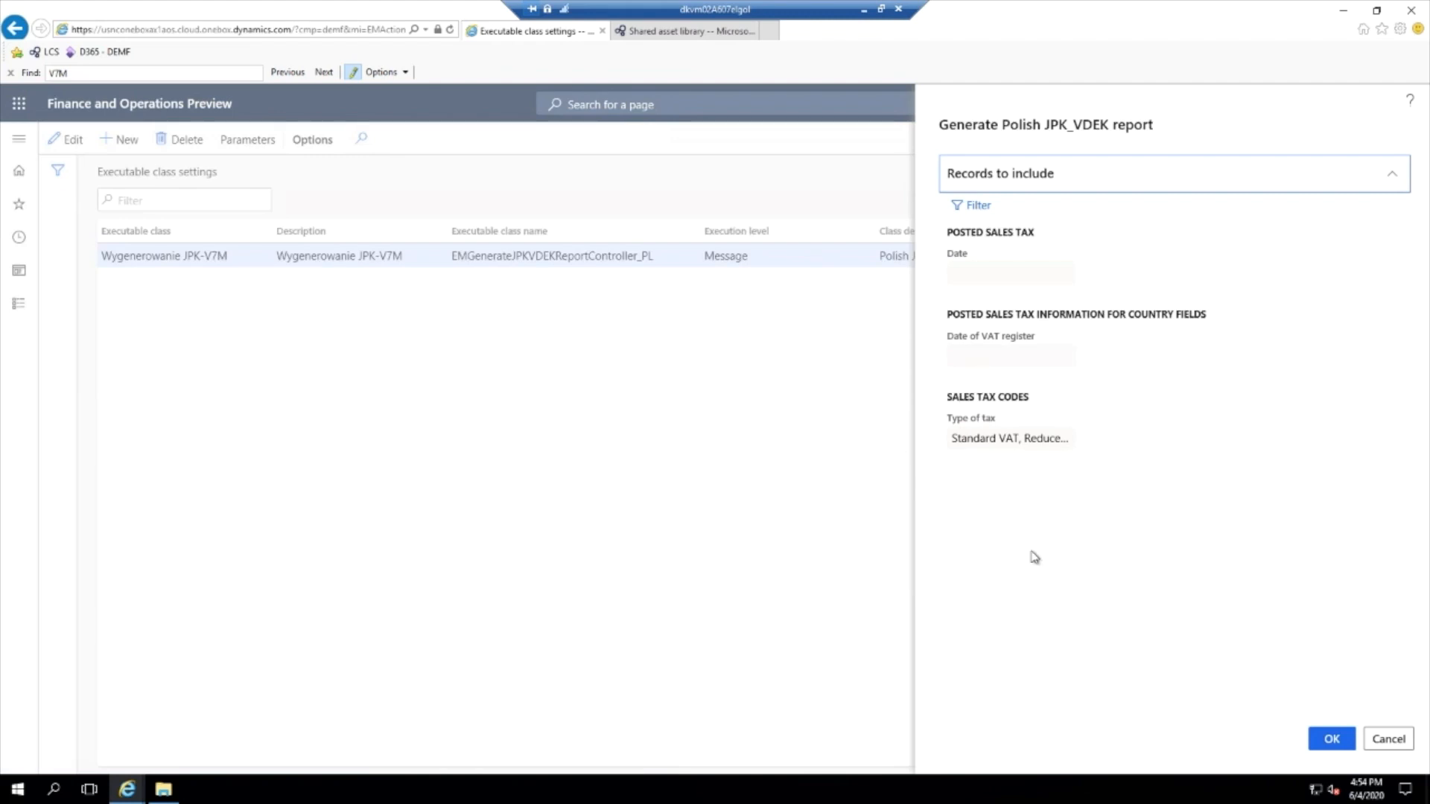
pyautogui.click(1326, 741)
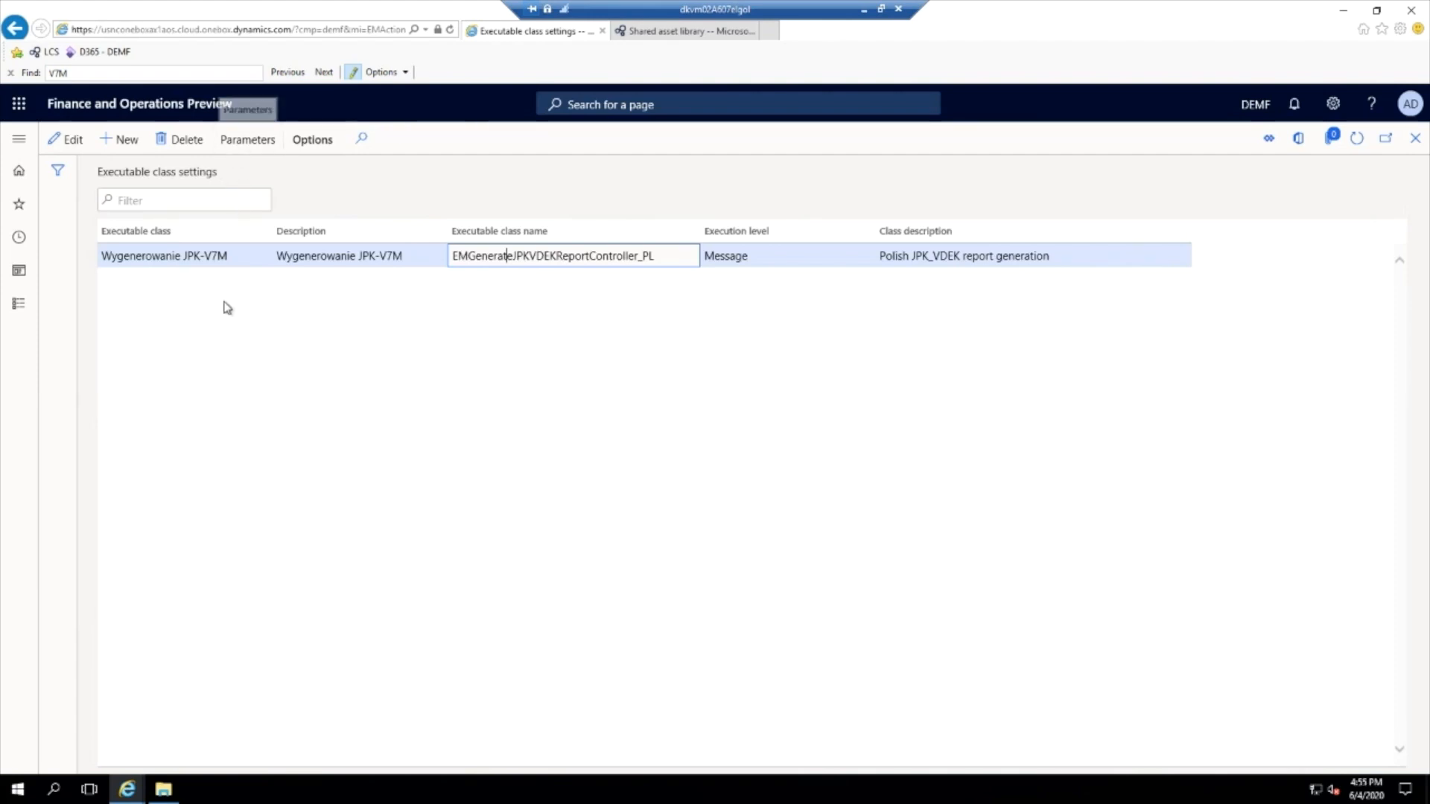
# - Open Electronic message processing in the Tax setup and examine the Tworzyć and Wygeneruj plik actions of the JPK-V7M processing
pyautogui.click(21, 140)
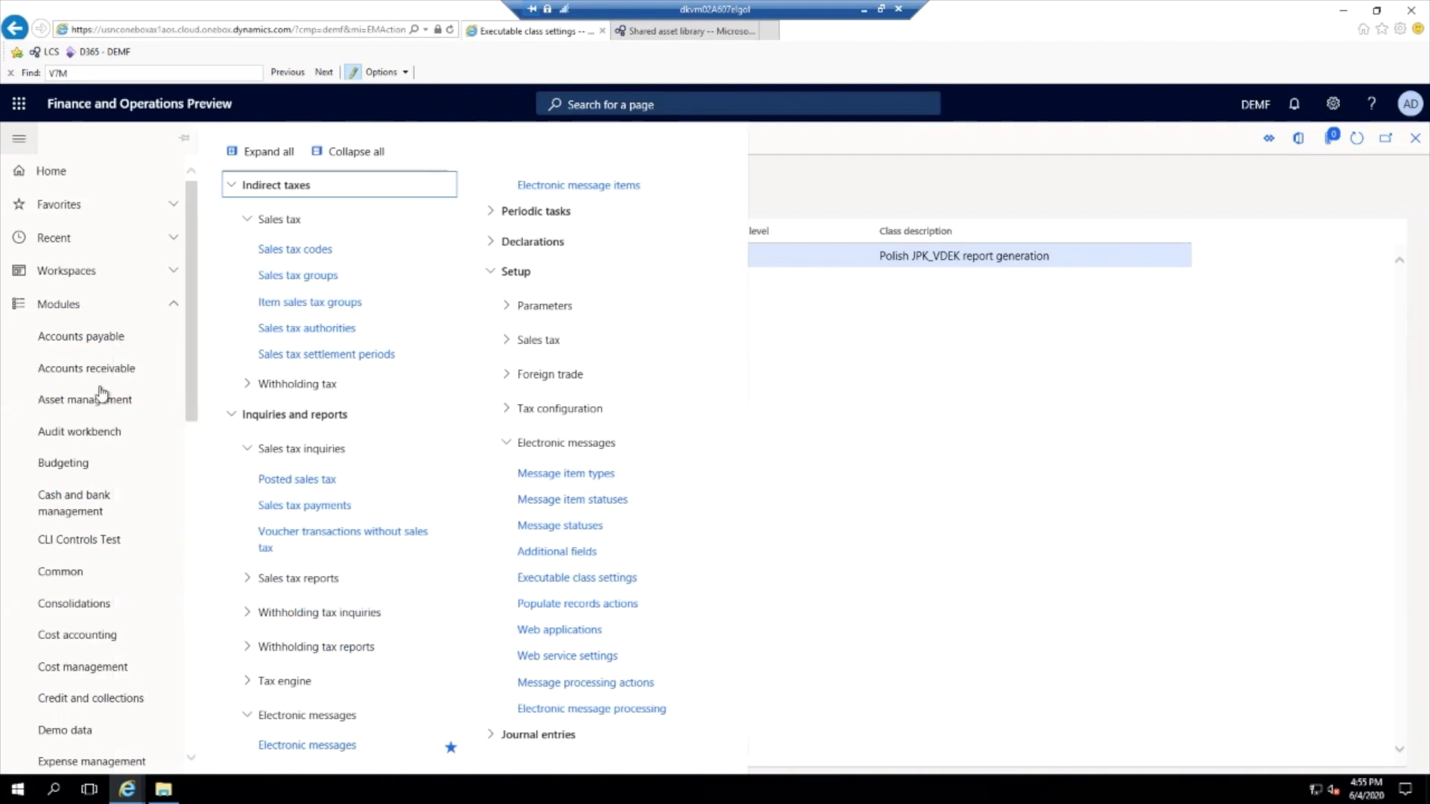
pyautogui.scroll(-8, 96, 555)
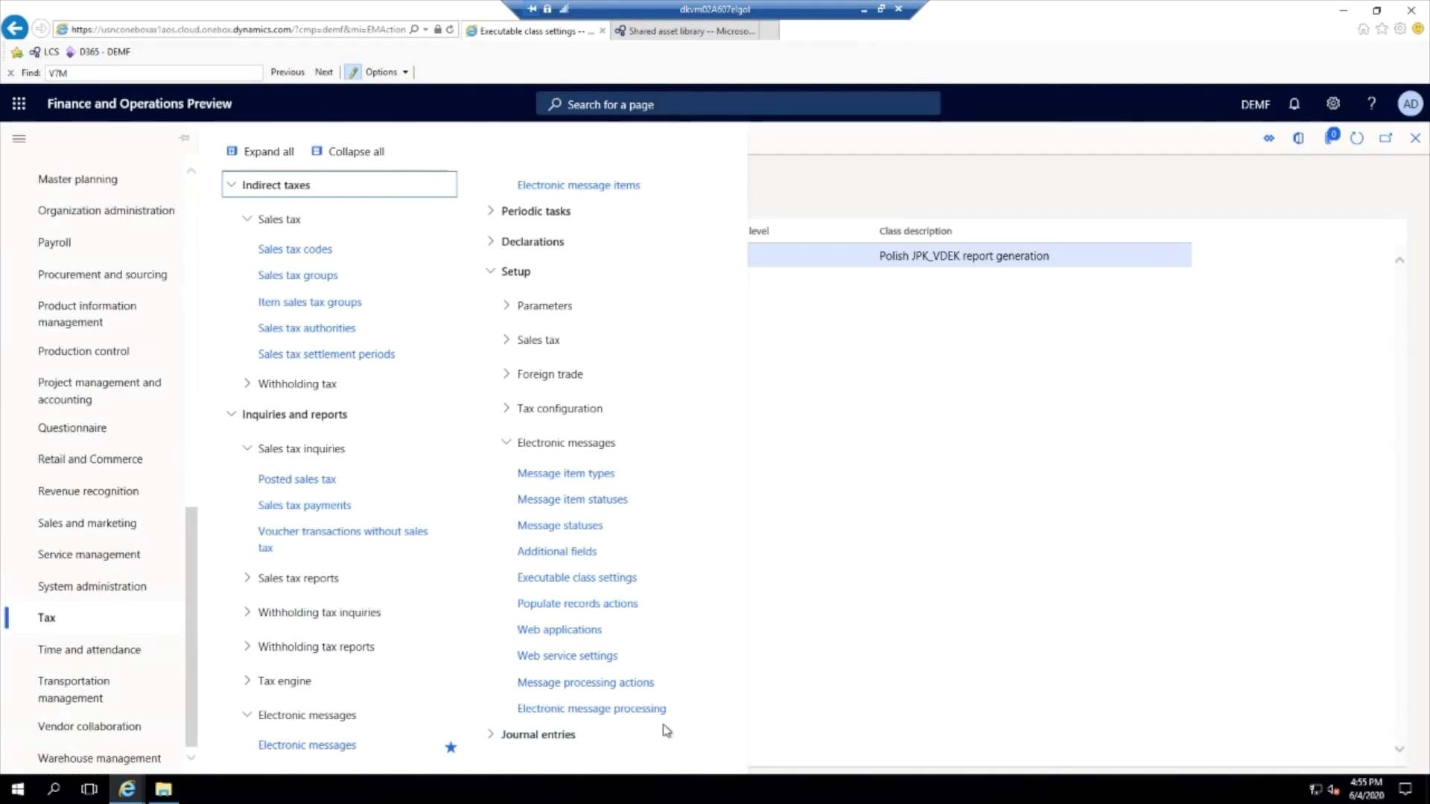
pyautogui.click(645, 713)
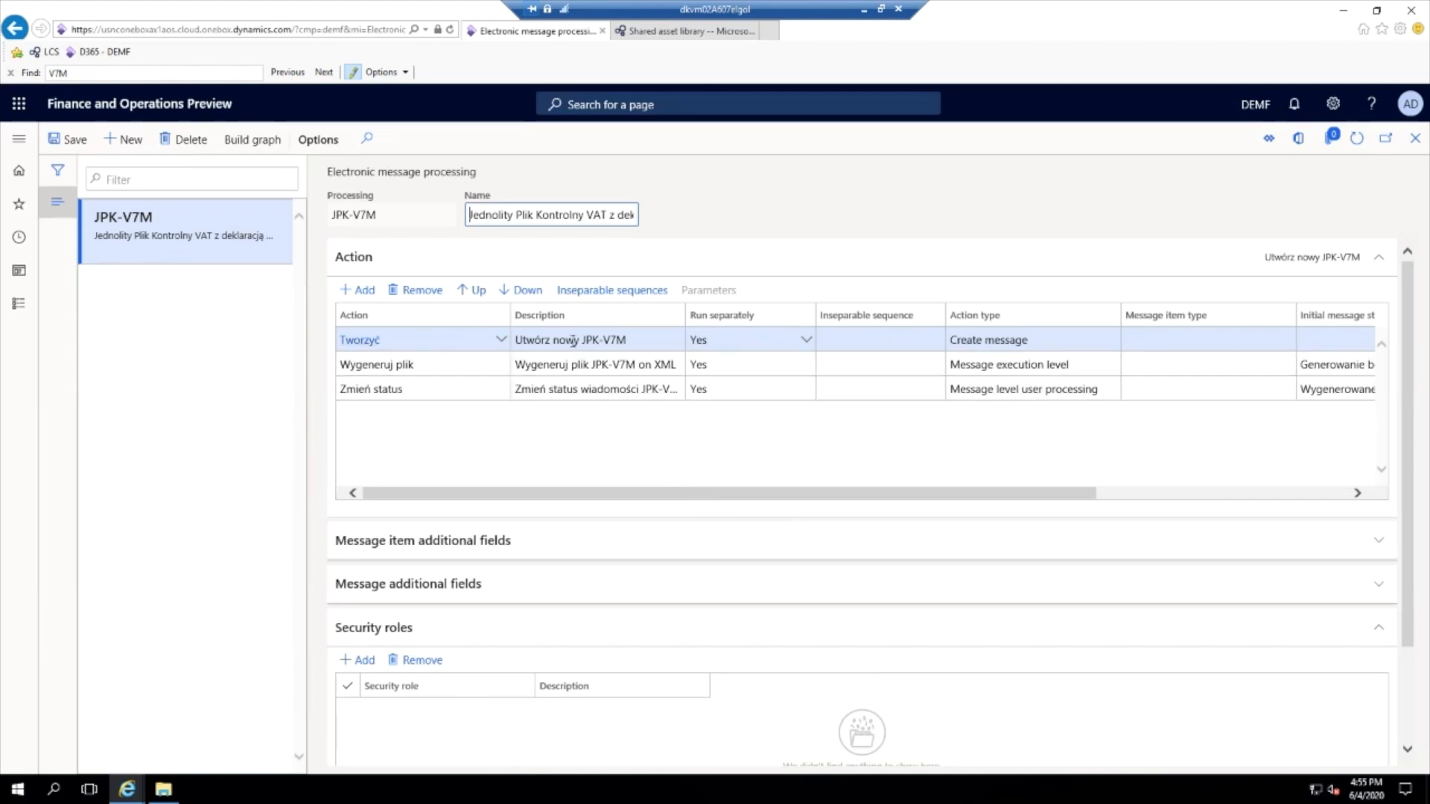
pyautogui.click(574, 339)
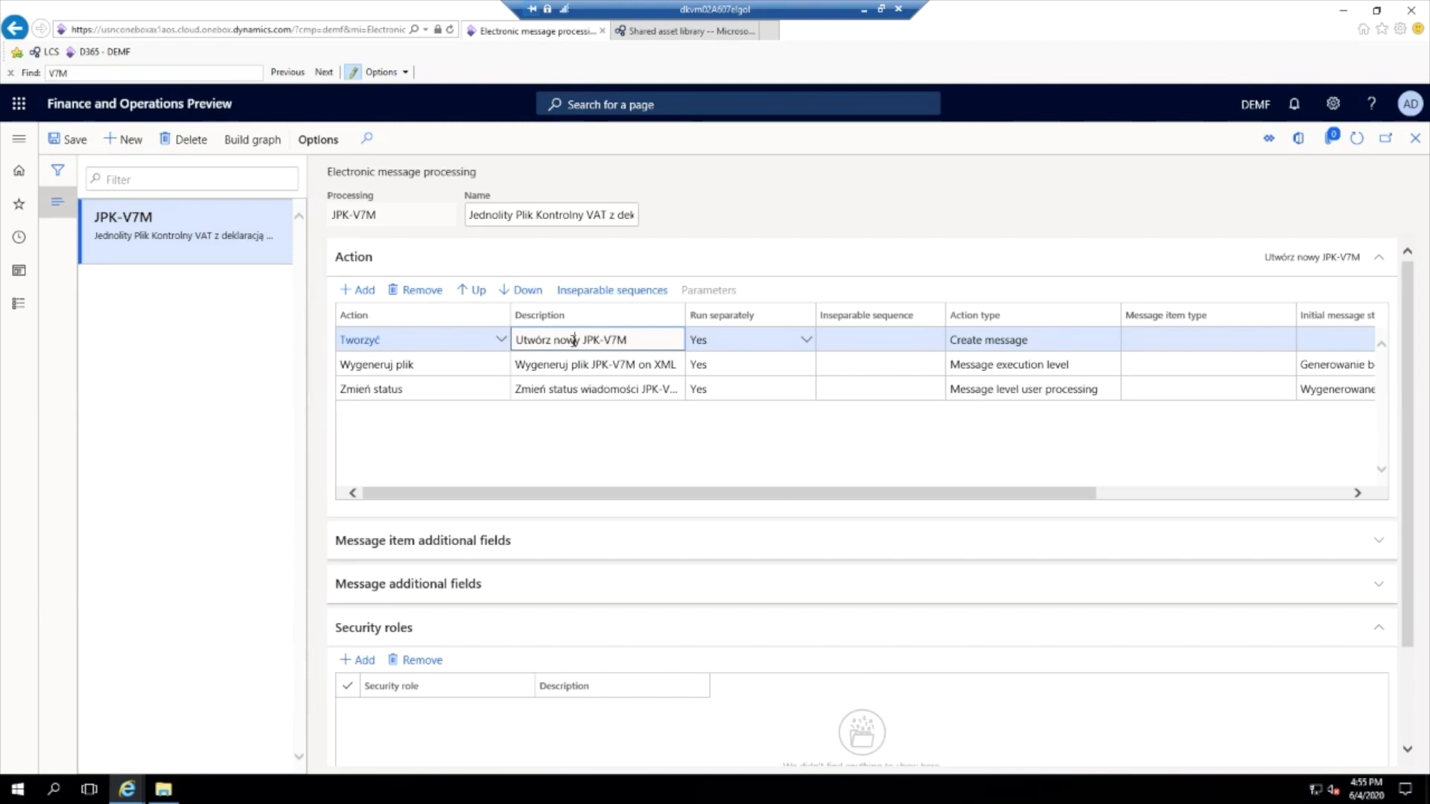
pyautogui.click(568, 364)
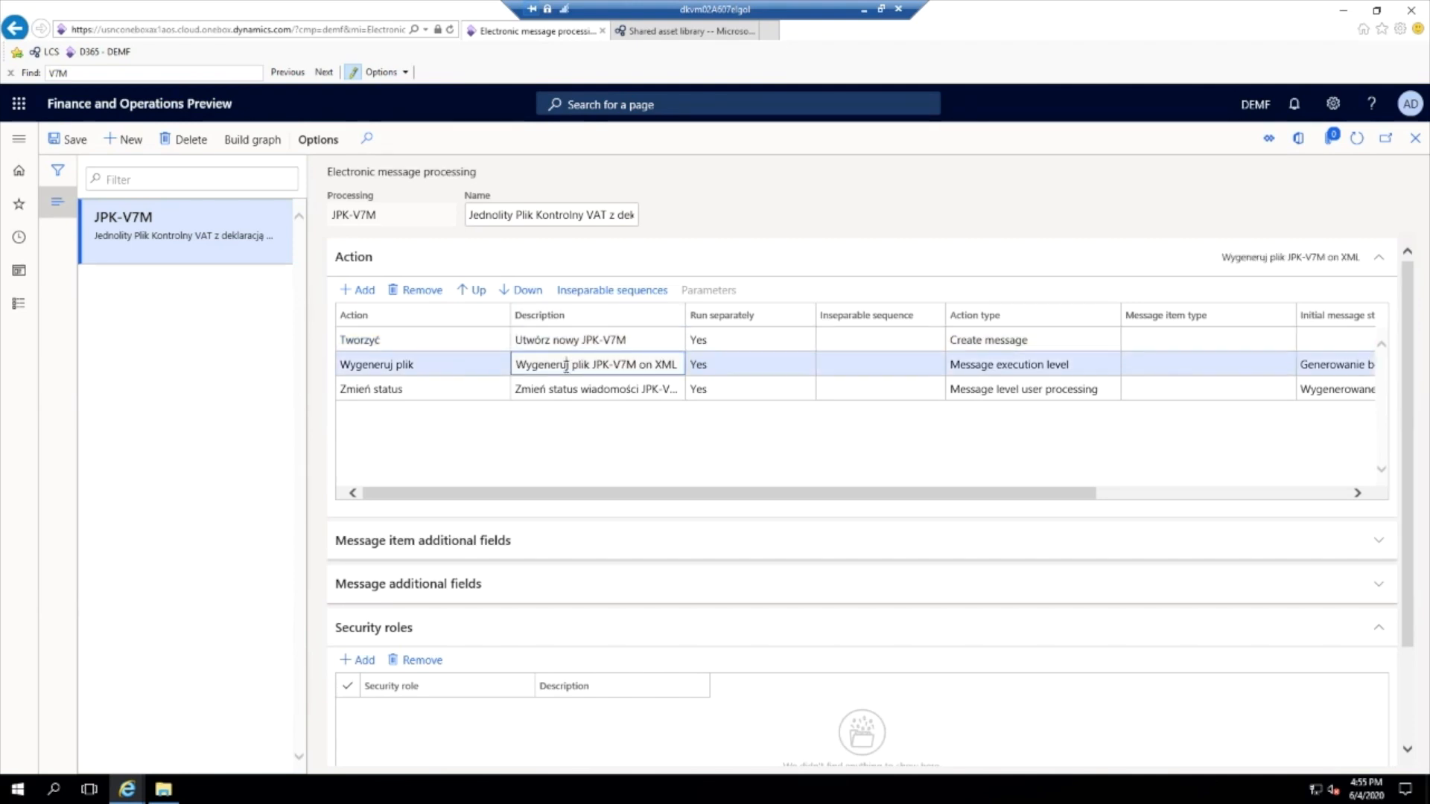
# - Open the Wygeneruj plik action, review its initial and result statuses, and return to the JPK-V7M processing
pyautogui.click(404, 365)
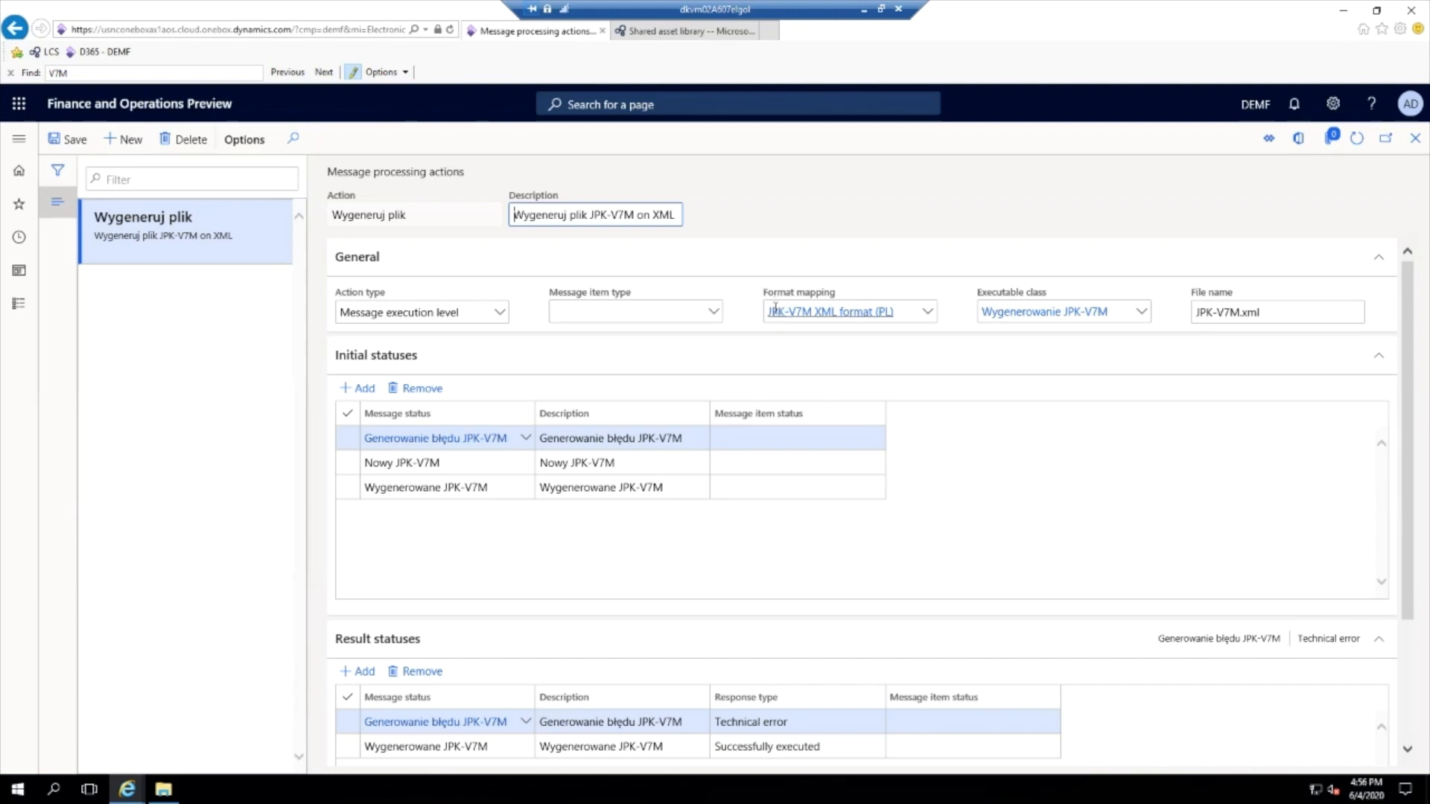
pyautogui.scroll(-2, 477, 445)
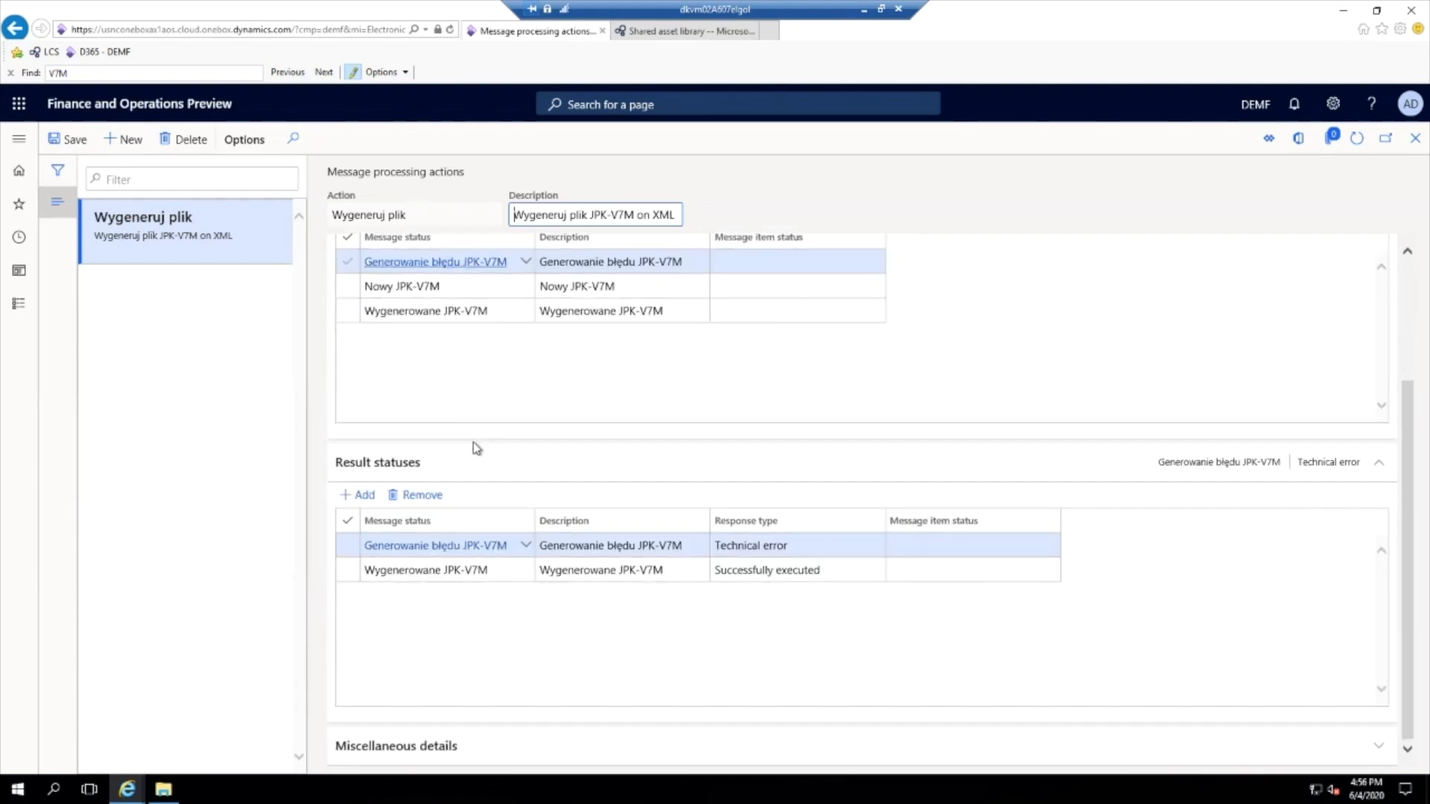
pyautogui.scroll(1, 462, 412)
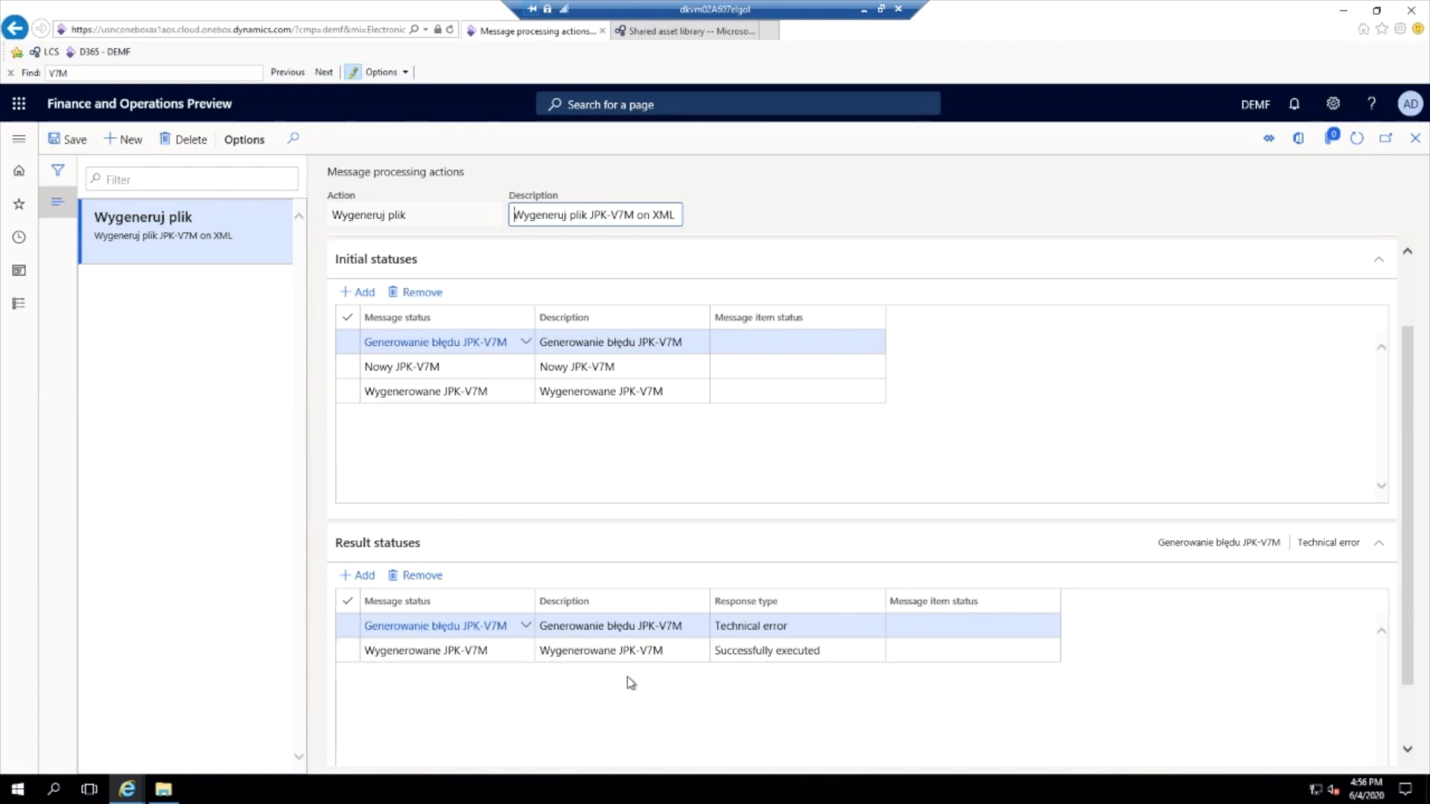
pyautogui.click(729, 653)
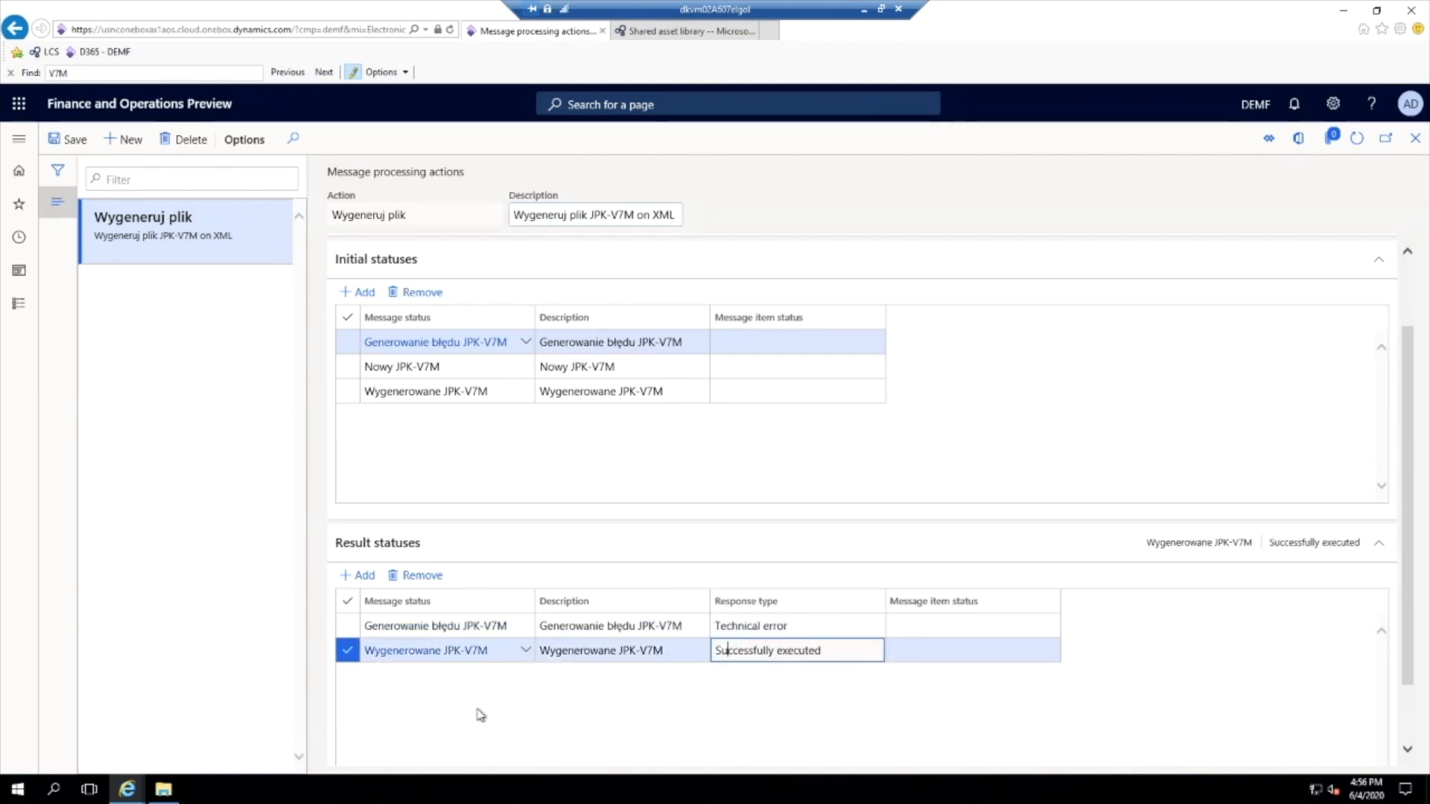
pyautogui.press('Escape')
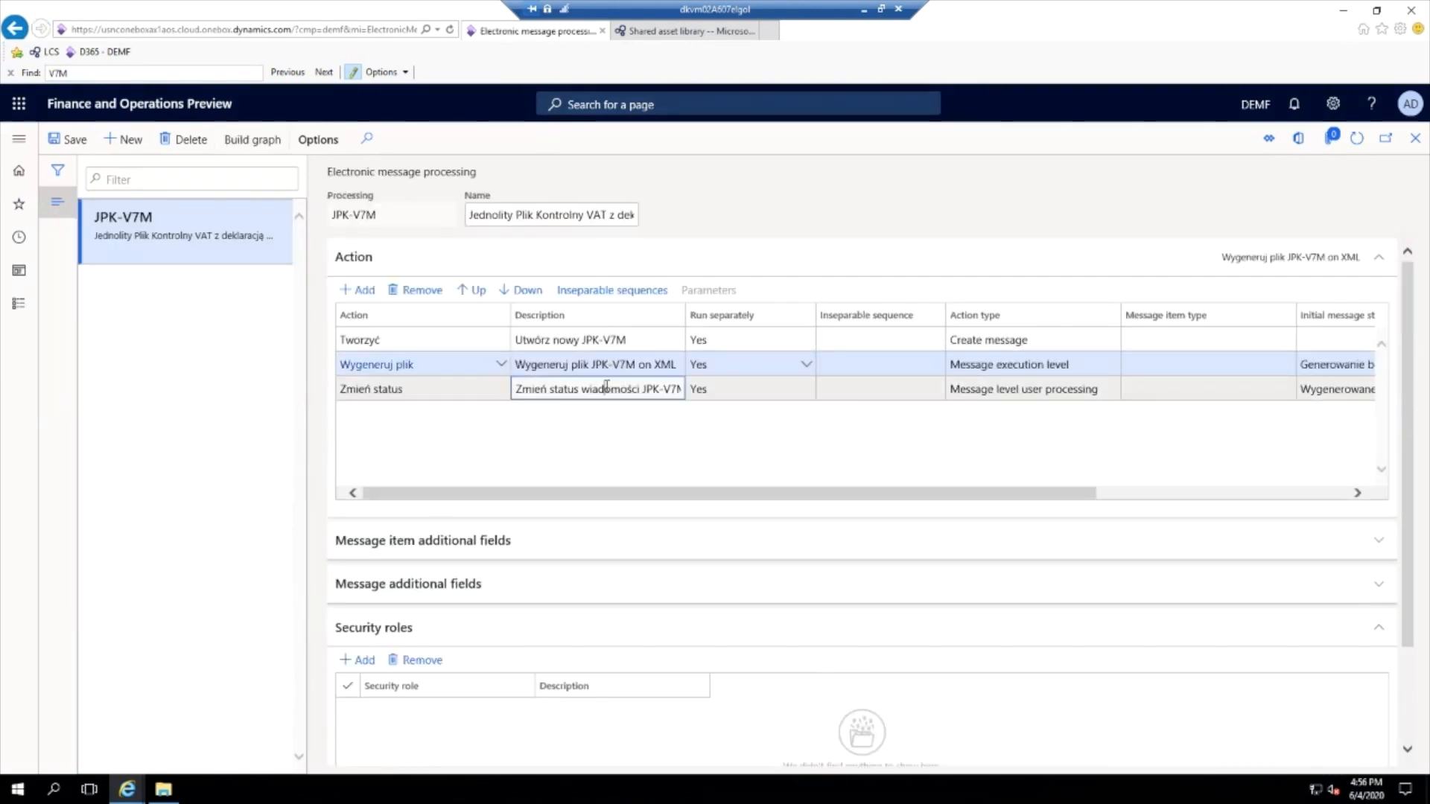
# - Examine the Zmień status action and the default value of KodUrzedu among the message additional fields
pyautogui.click(607, 386)
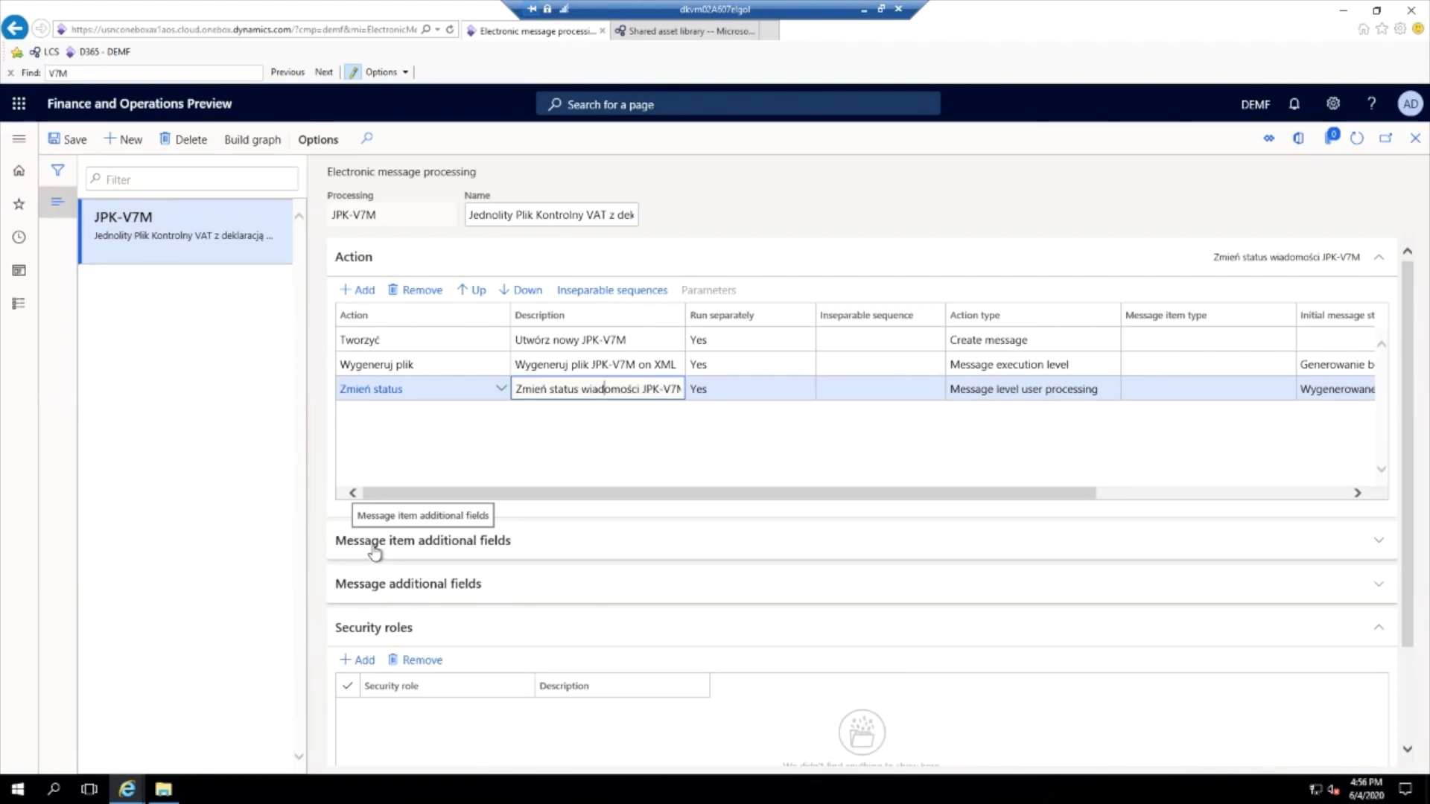
pyautogui.click(448, 594)
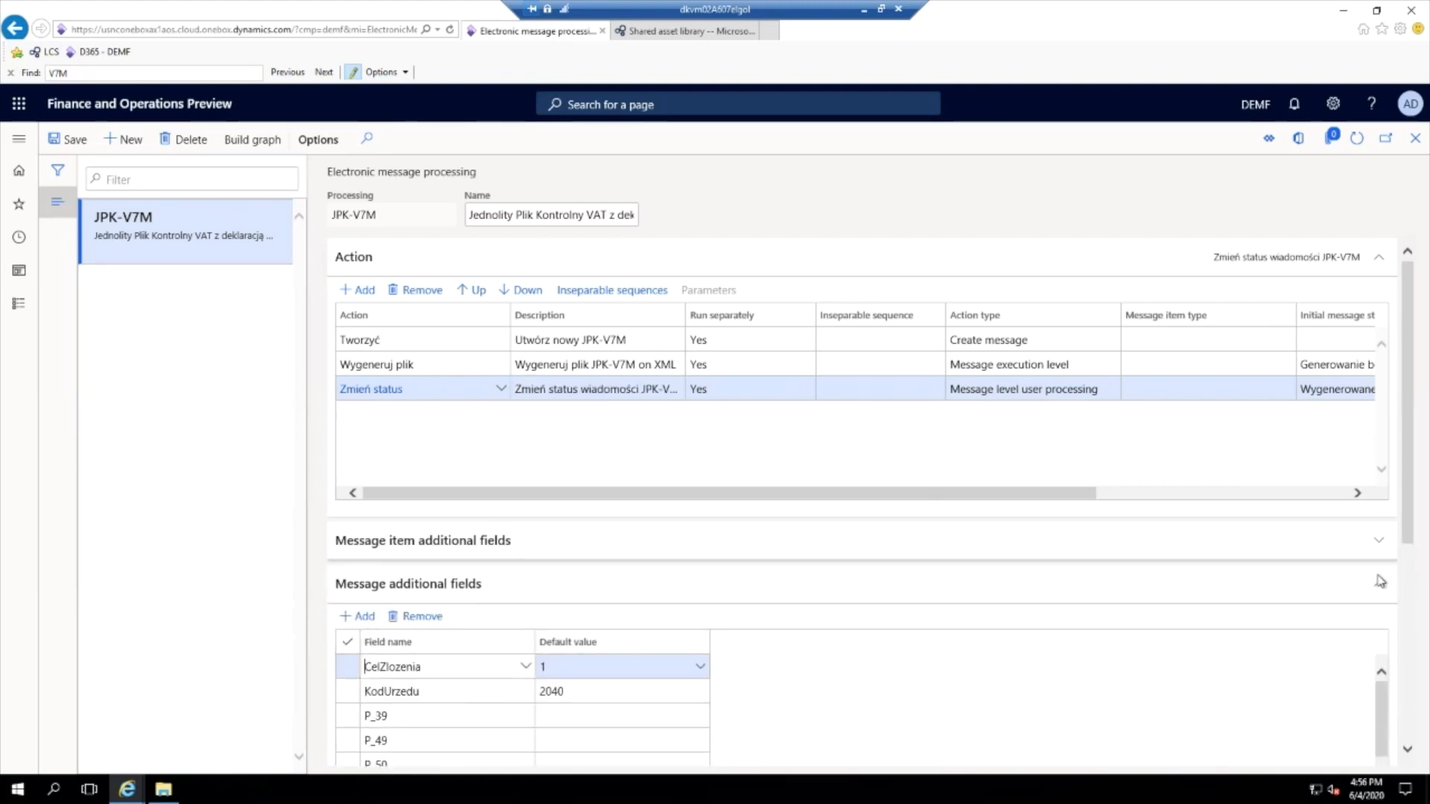
pyautogui.moveTo(1415, 540); pyautogui.dragTo(1415, 593)
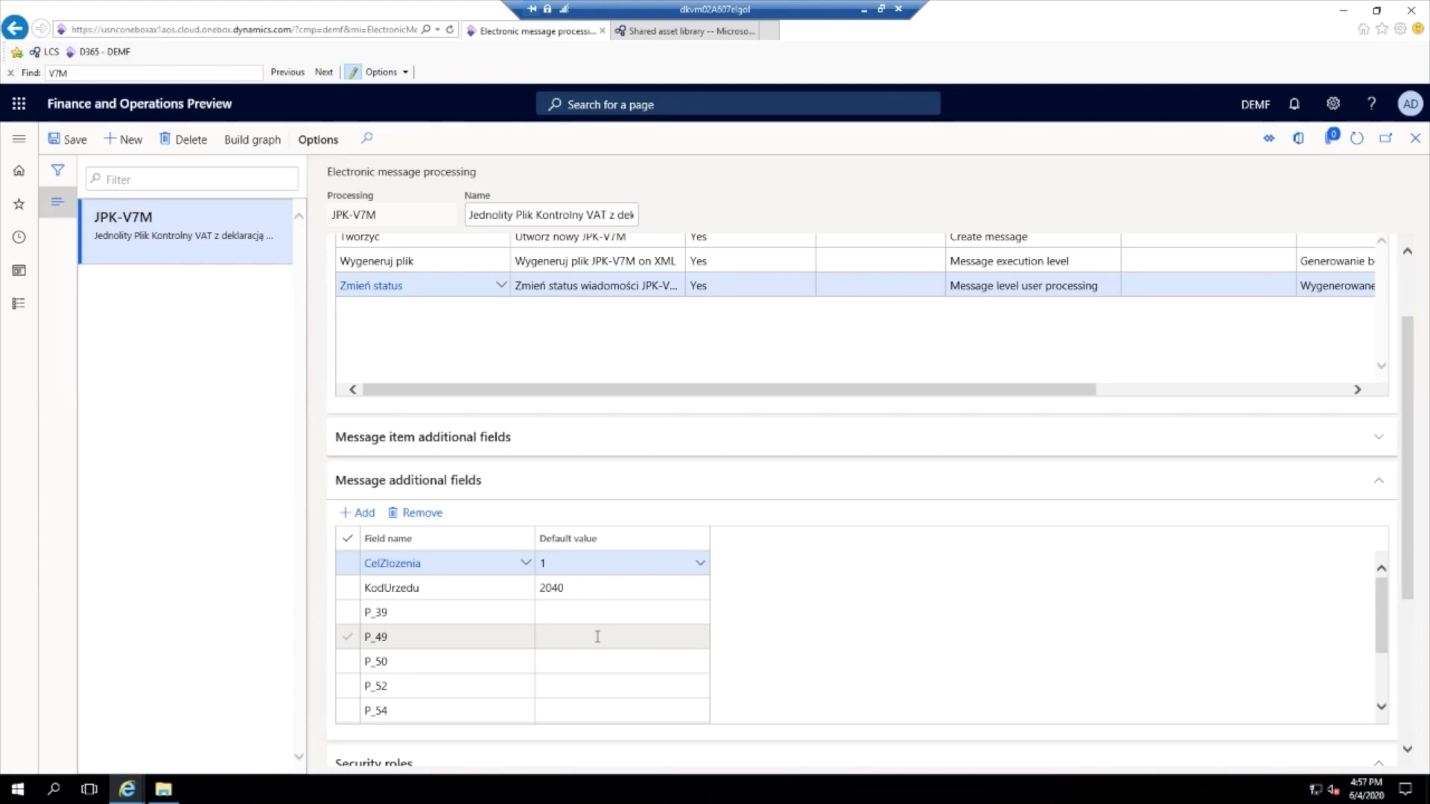
pyautogui.click(406, 590)
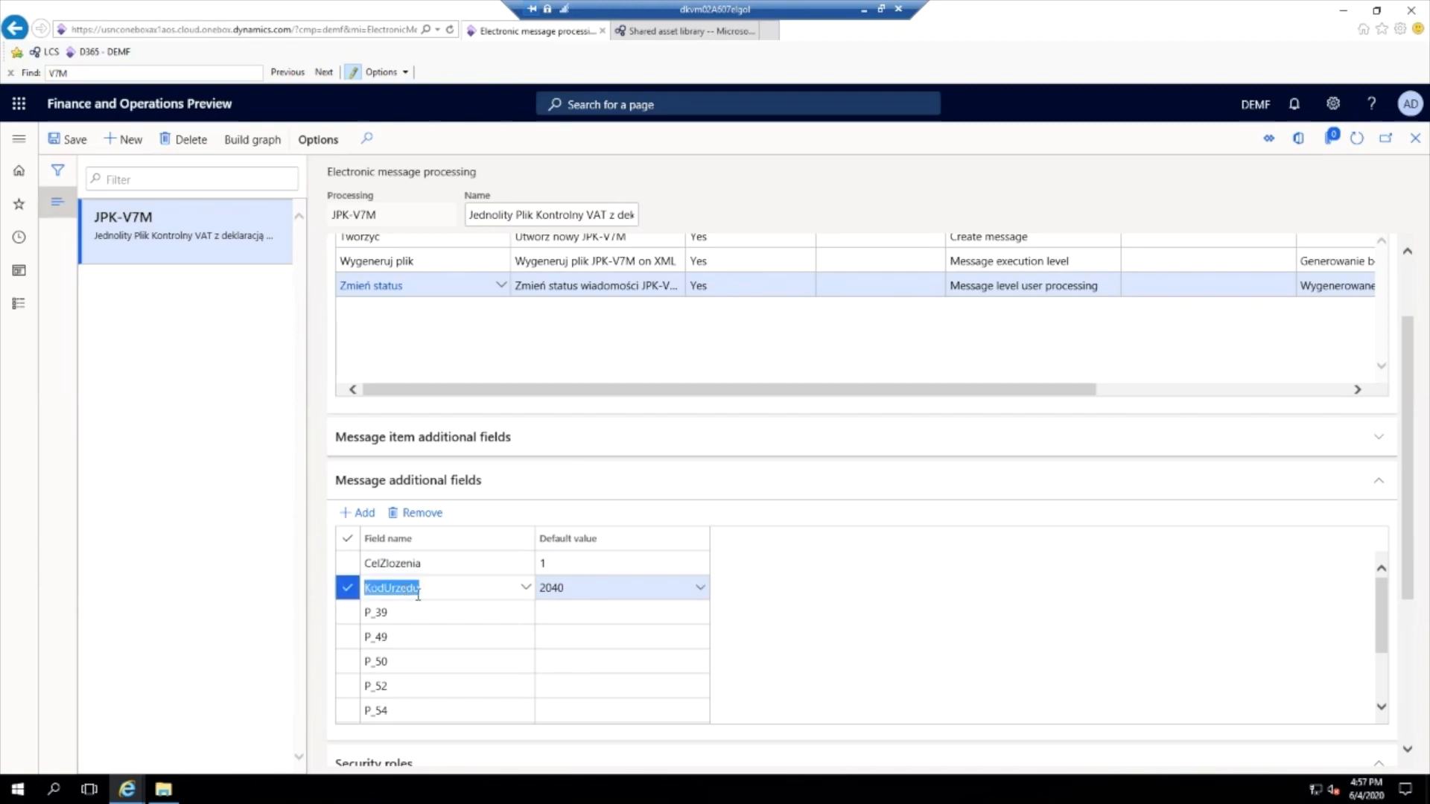
pyautogui.click(546, 590)
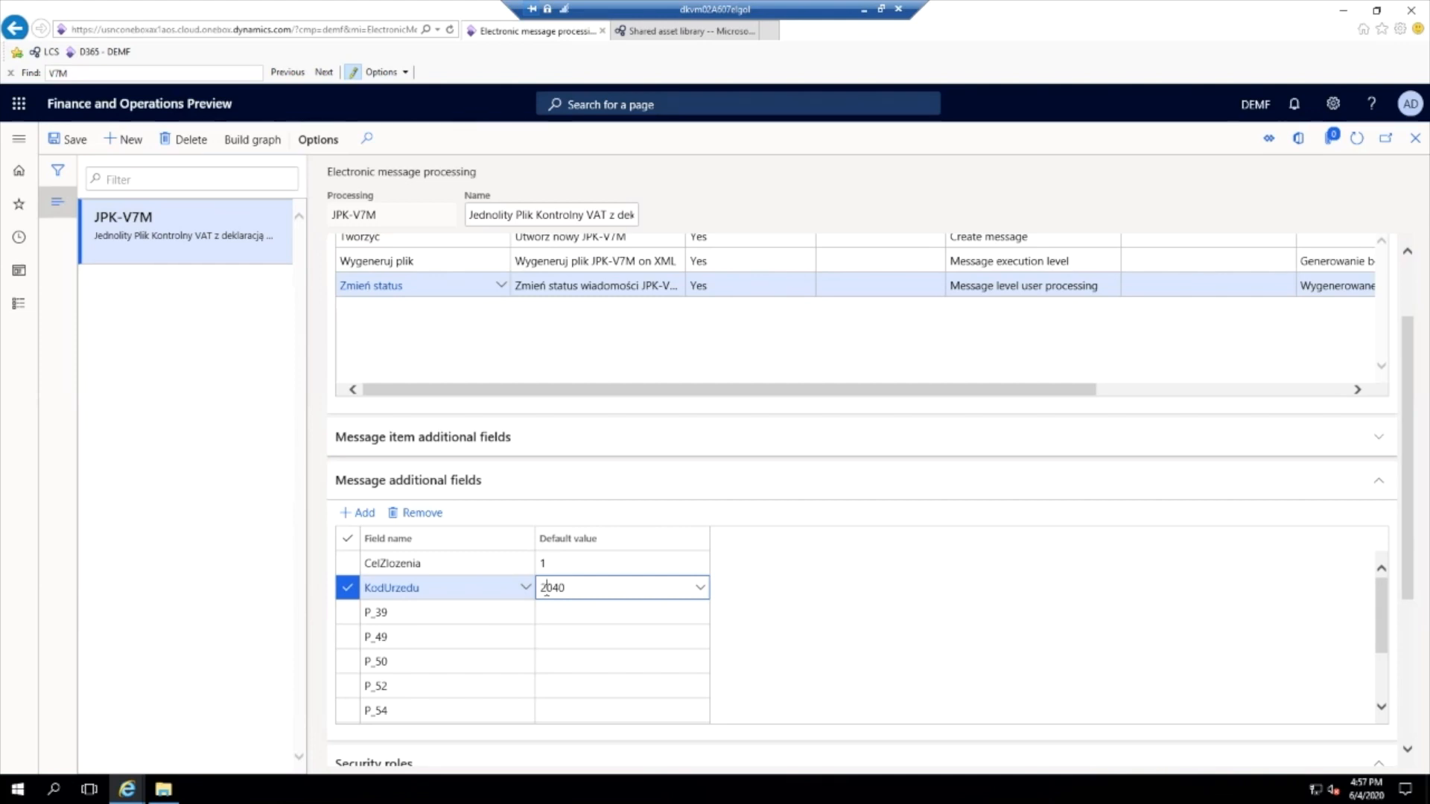
# - Set User edit to No for the KodUrzedu additional field and return to the JPK-V7M processing
pyautogui.click(412, 588)
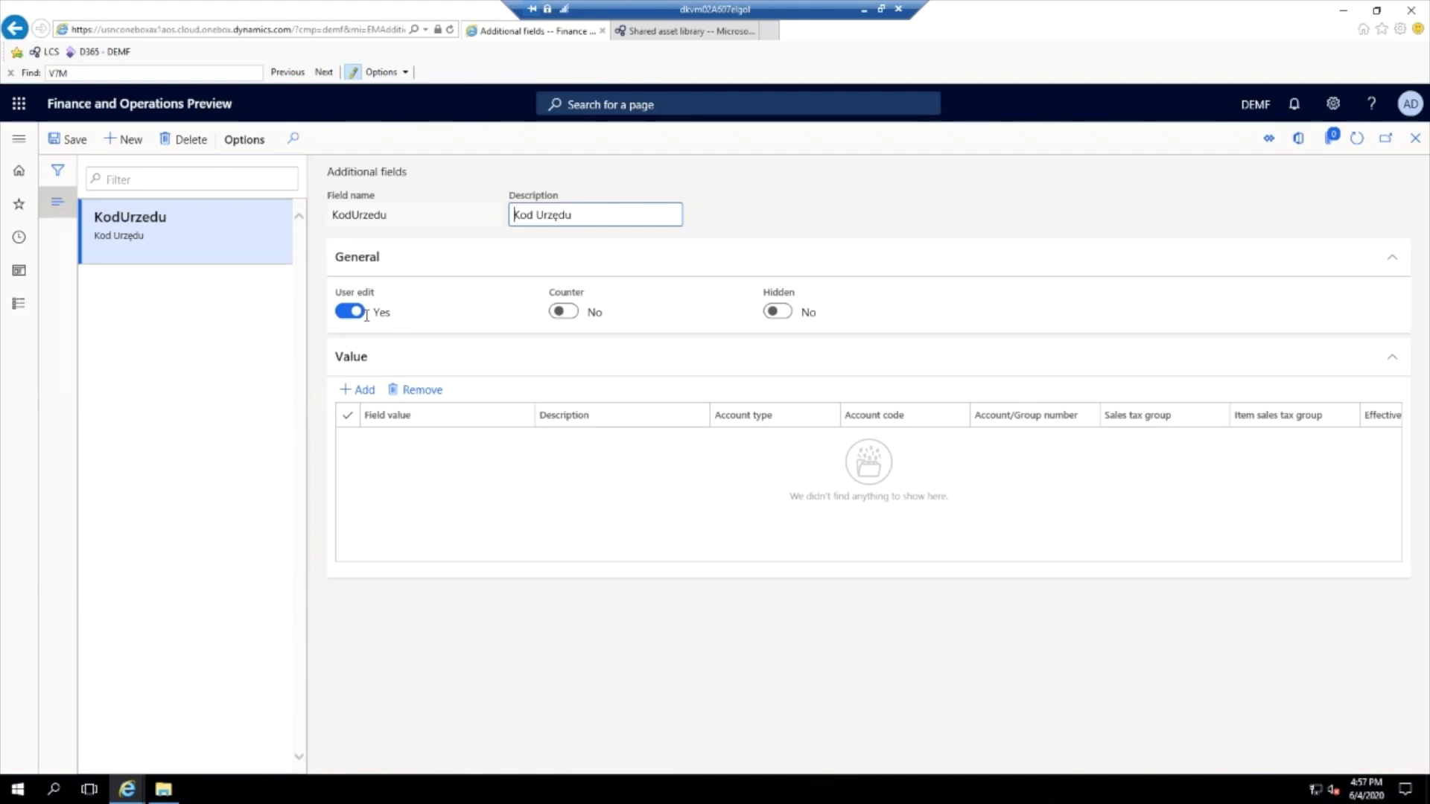
pyautogui.click(353, 310)
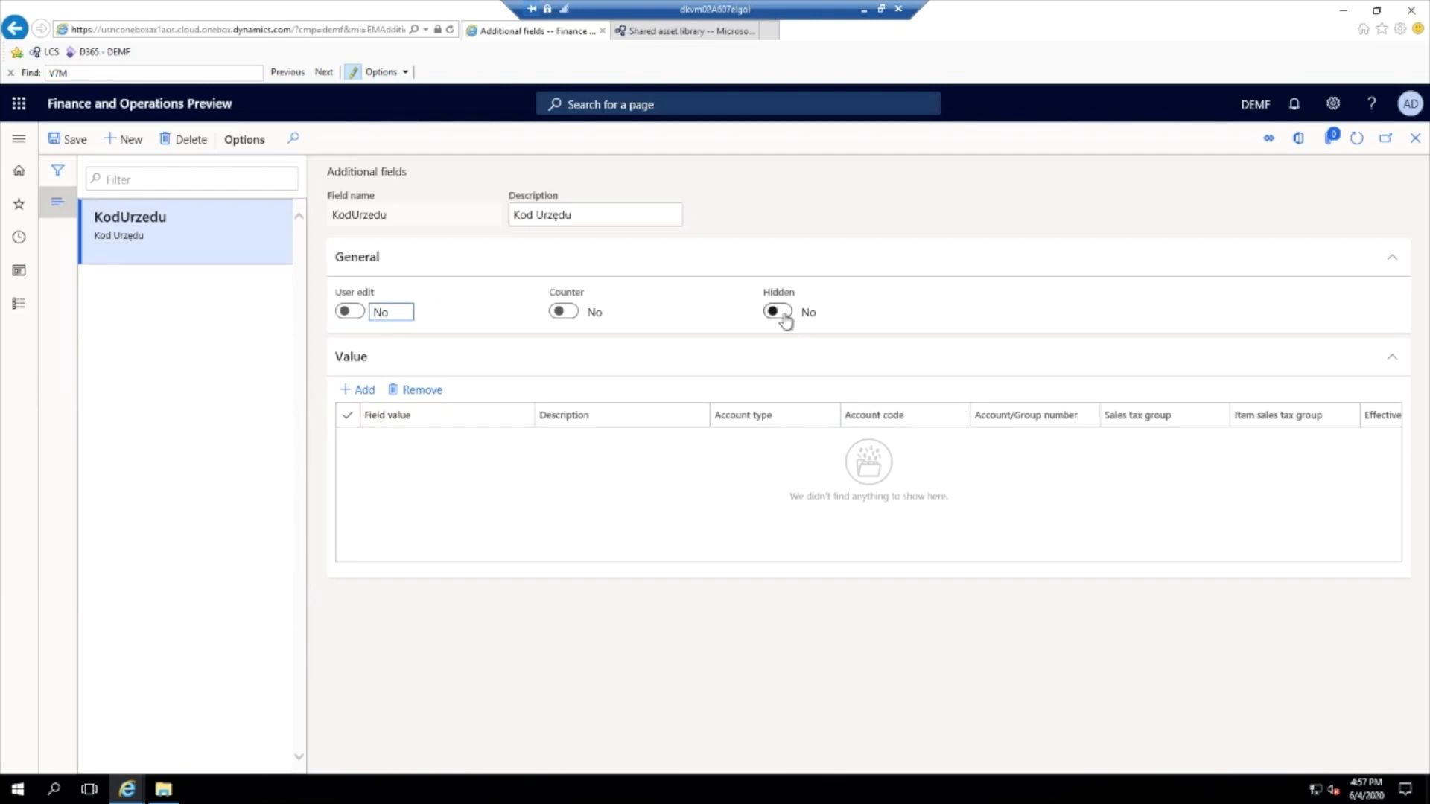
pyautogui.hotkey('alt', 'Left')
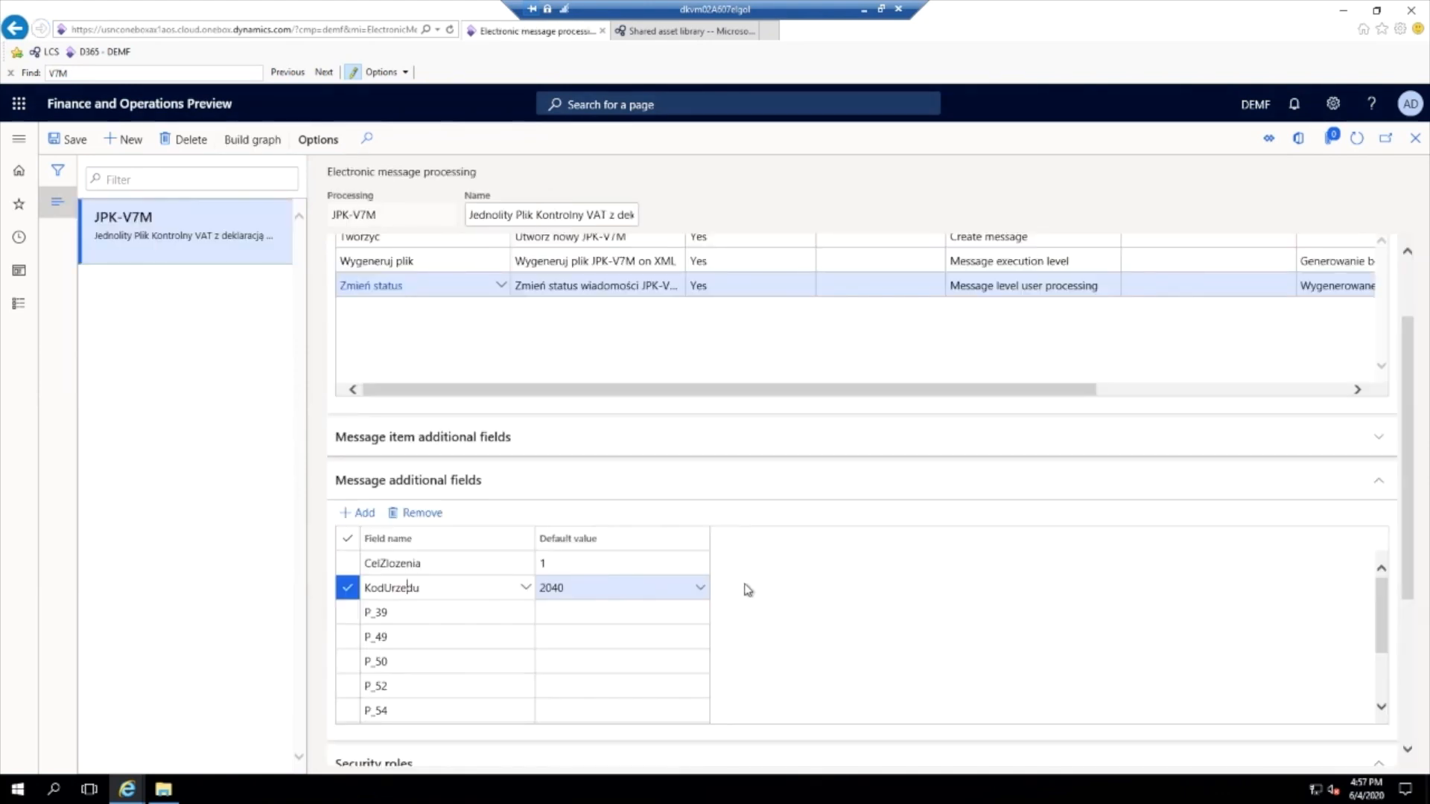
# - Open the P_61 message additional field from the JPK-V7M processing, check its Hidden option, and save the field
pyautogui.scroll(-3, 752, 605)
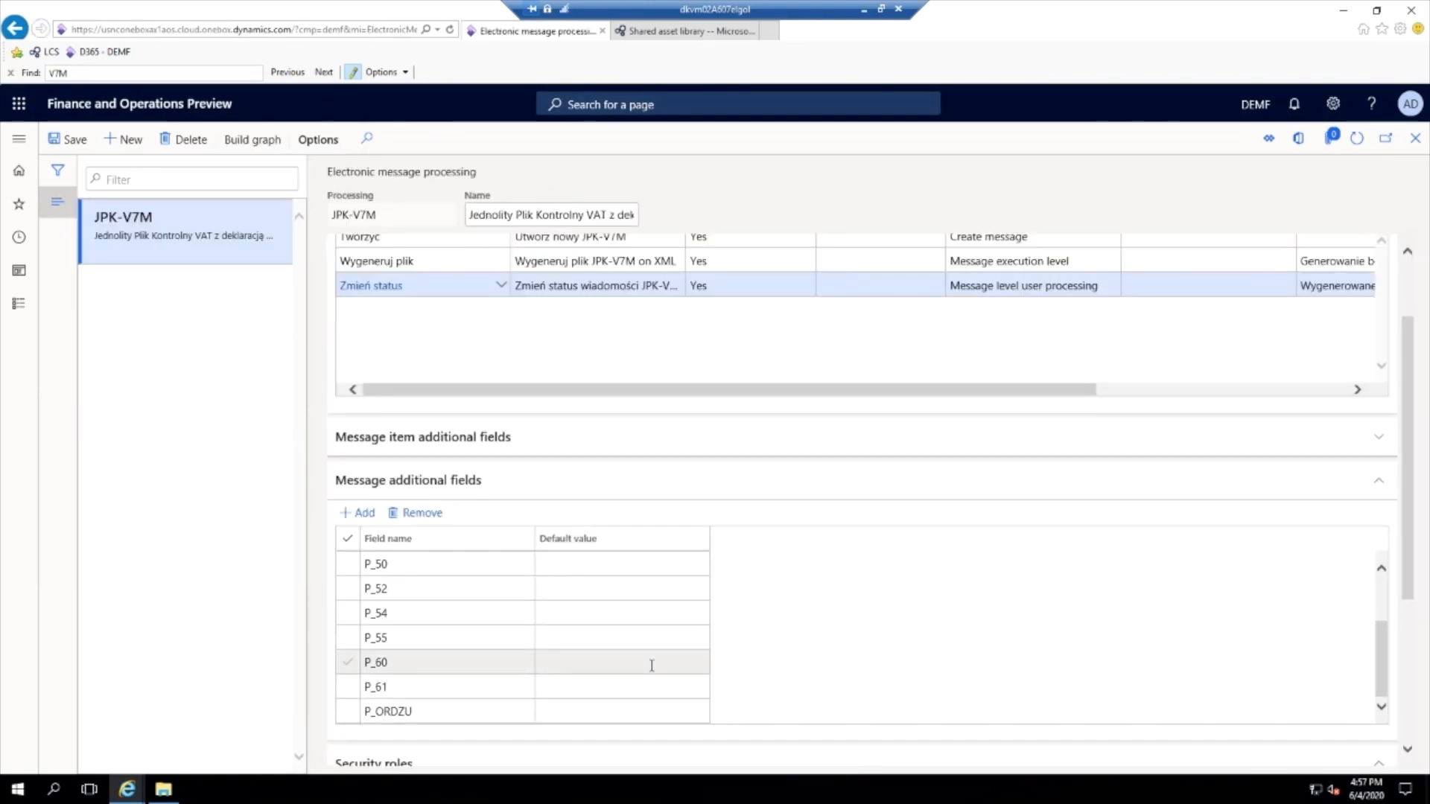
pyautogui.click(407, 685)
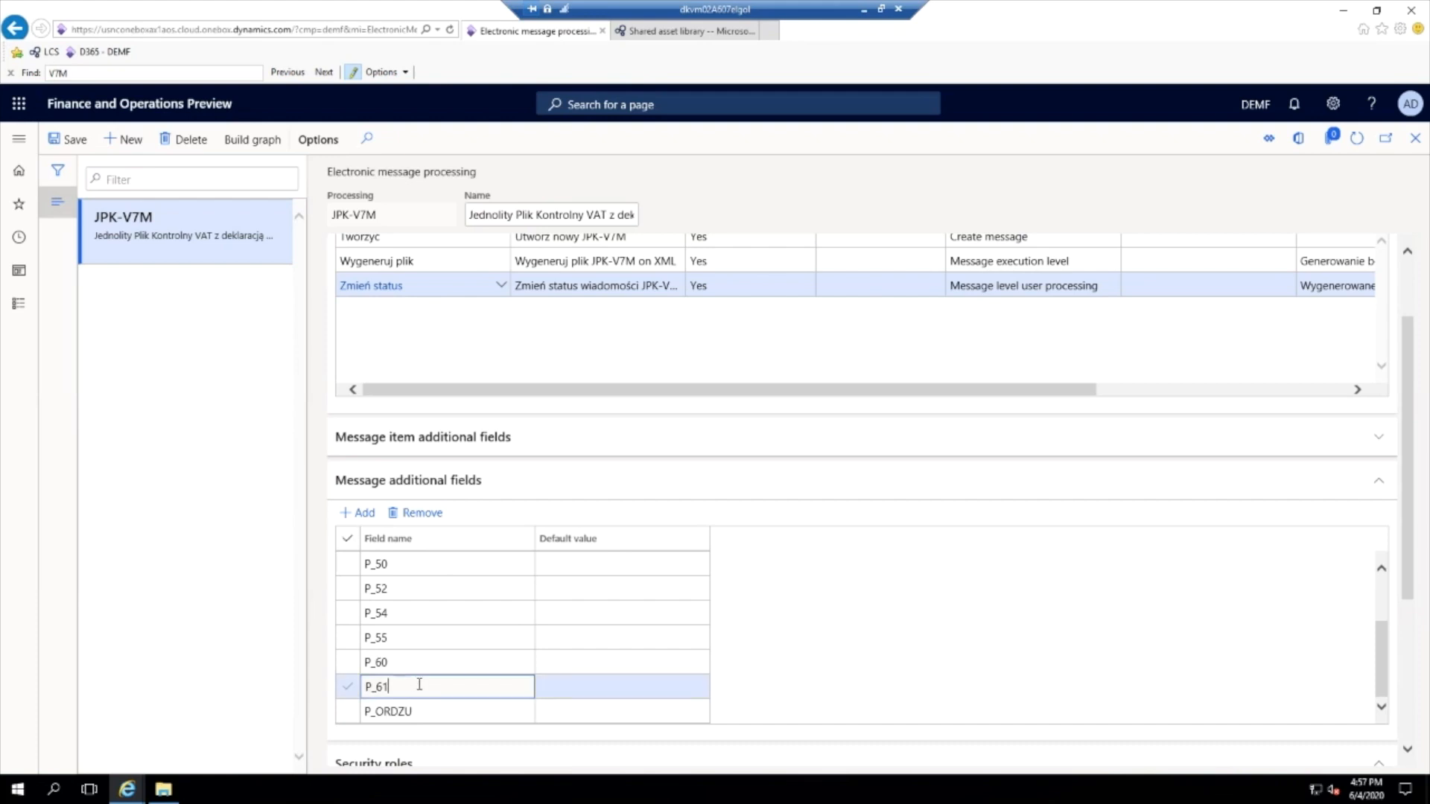
pyautogui.click(557, 687)
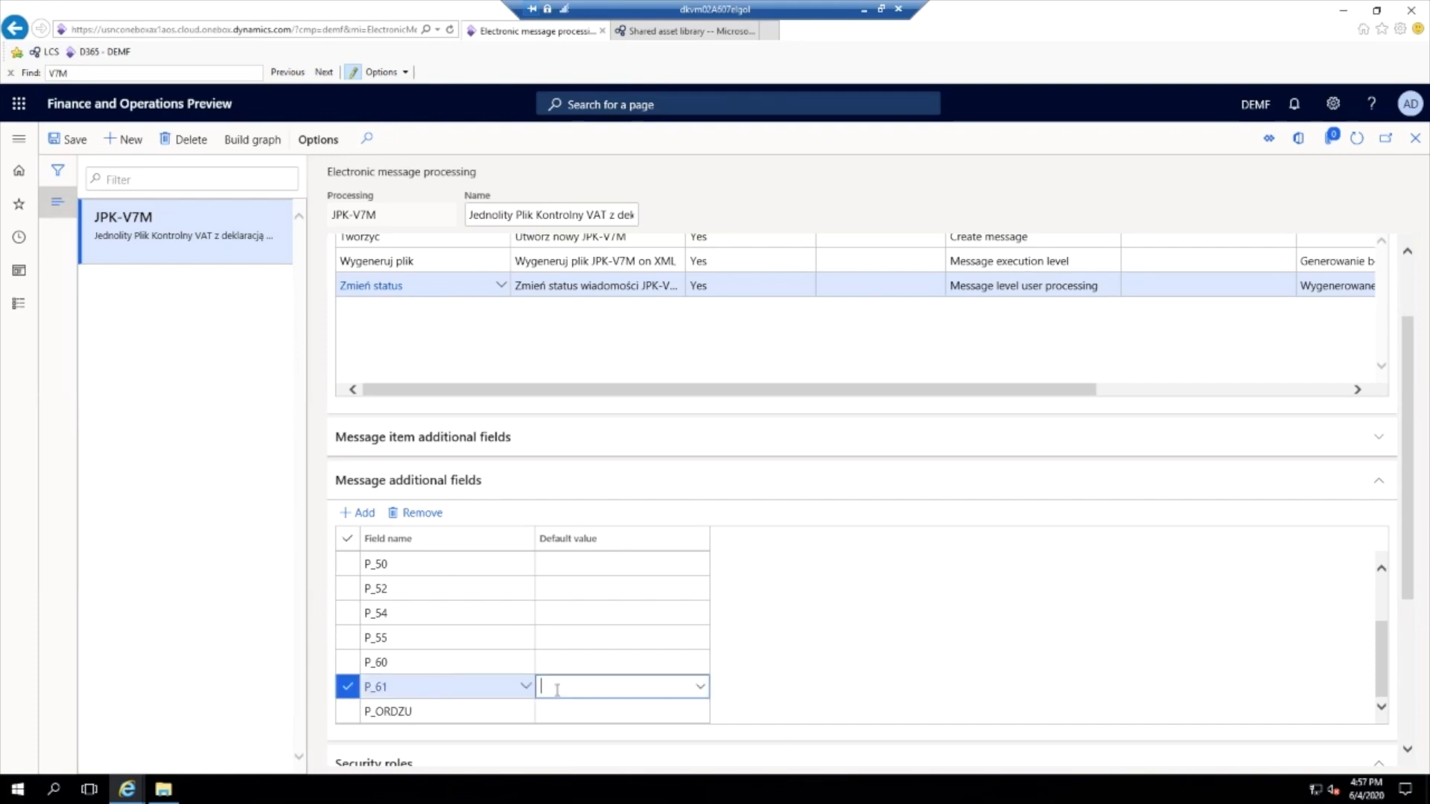
pyautogui.click(383, 687)
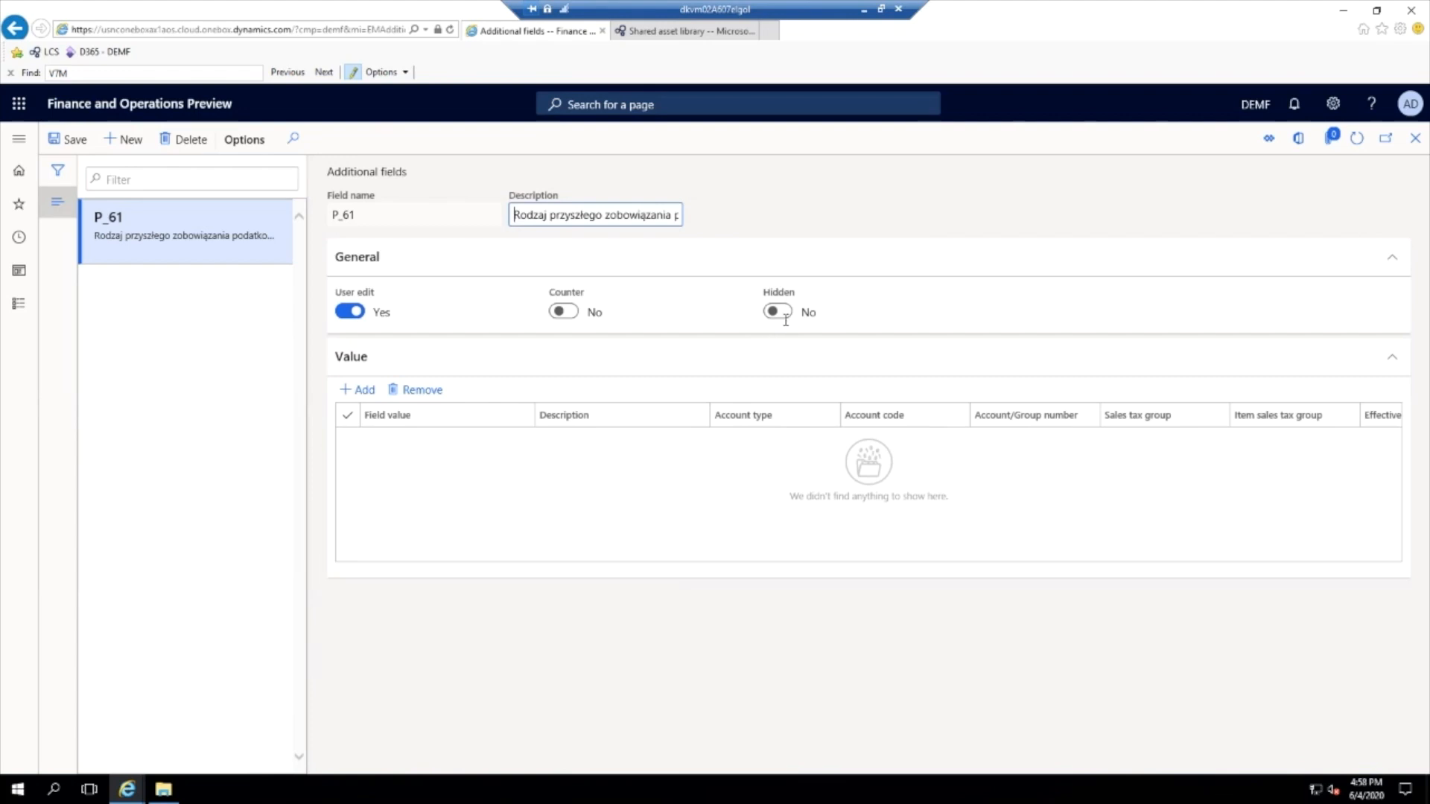
pyautogui.click(784, 317)
pyautogui.click(75, 141)
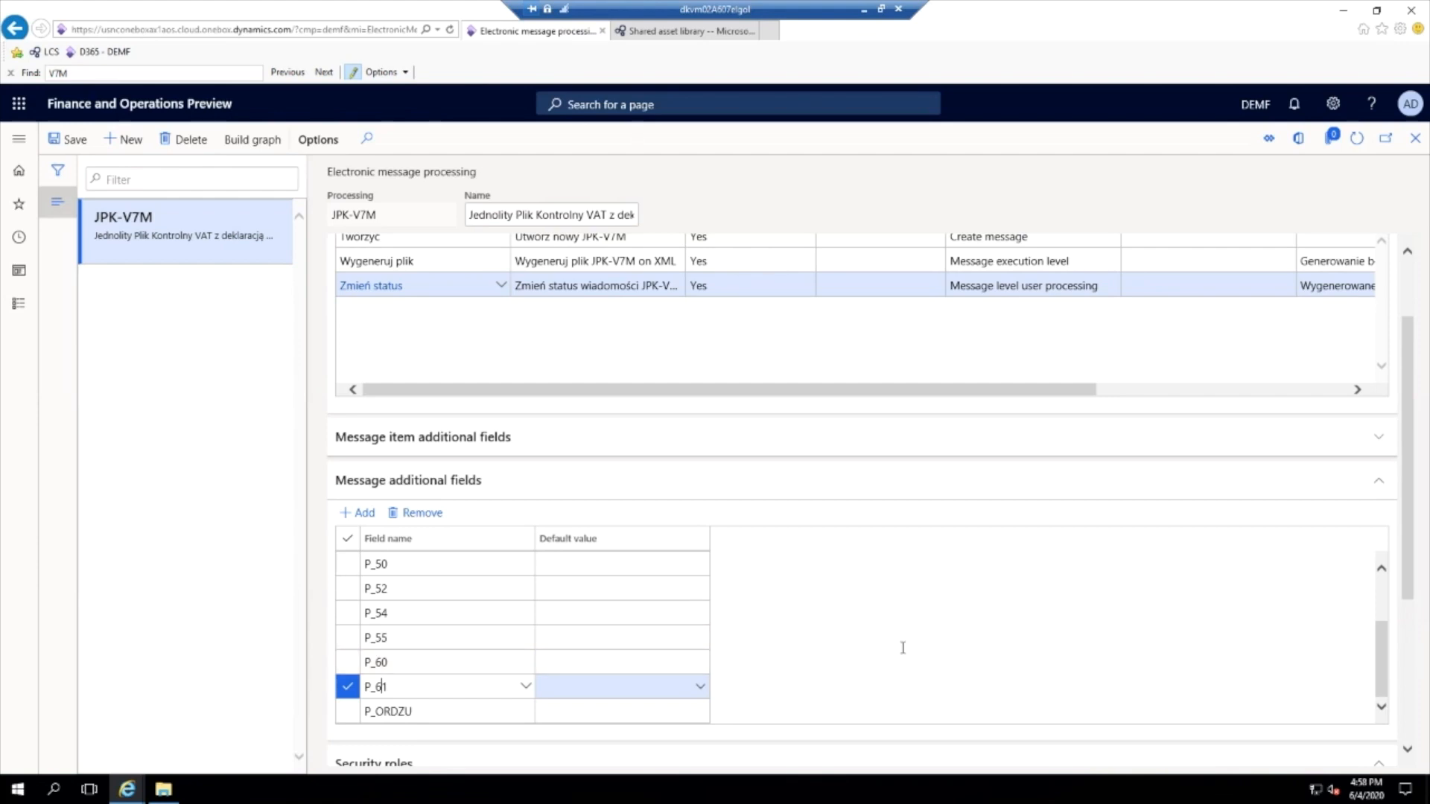
# - Add the Accountant security role to the JPK-V7M processing and save the record
pyautogui.click(494, 482)
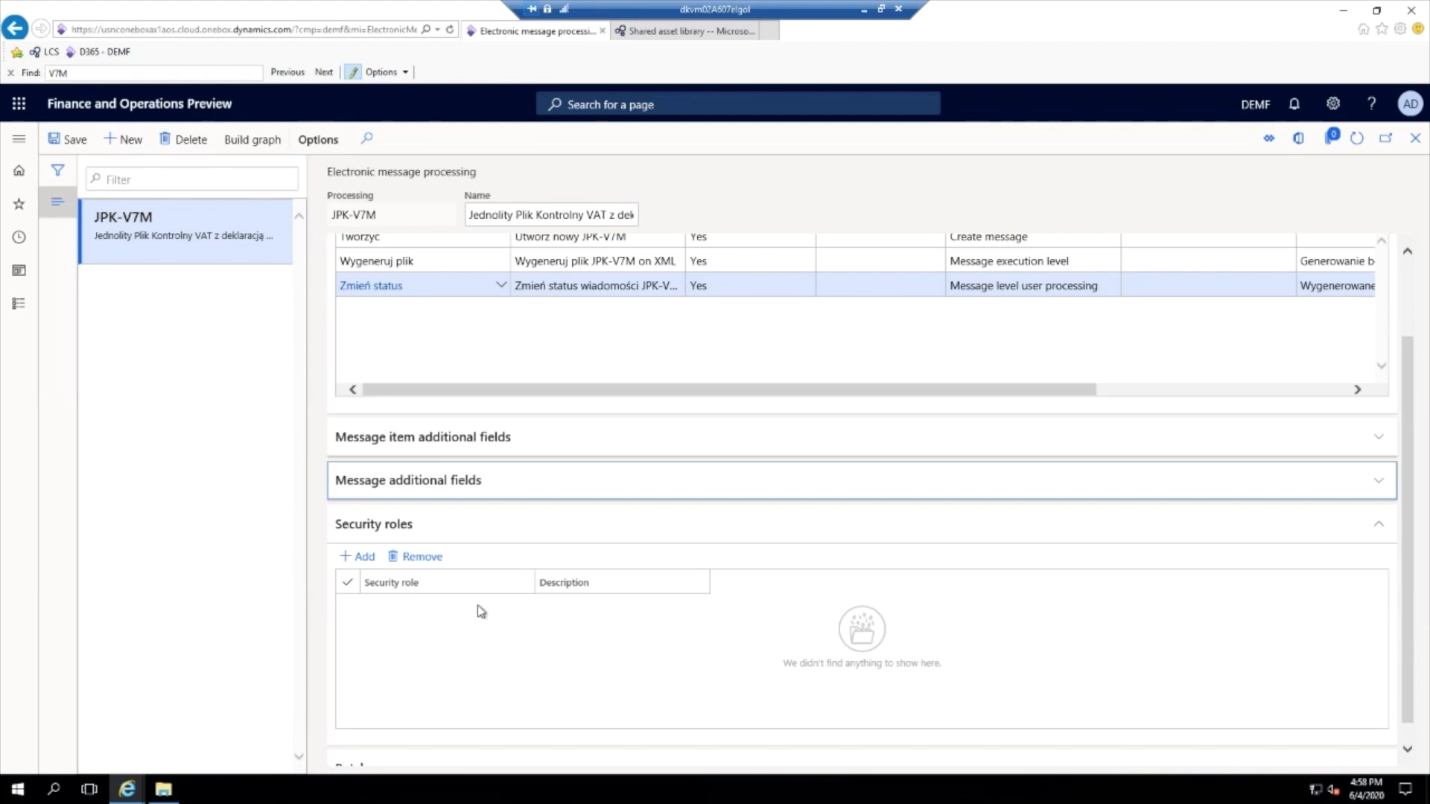
pyautogui.click(364, 556)
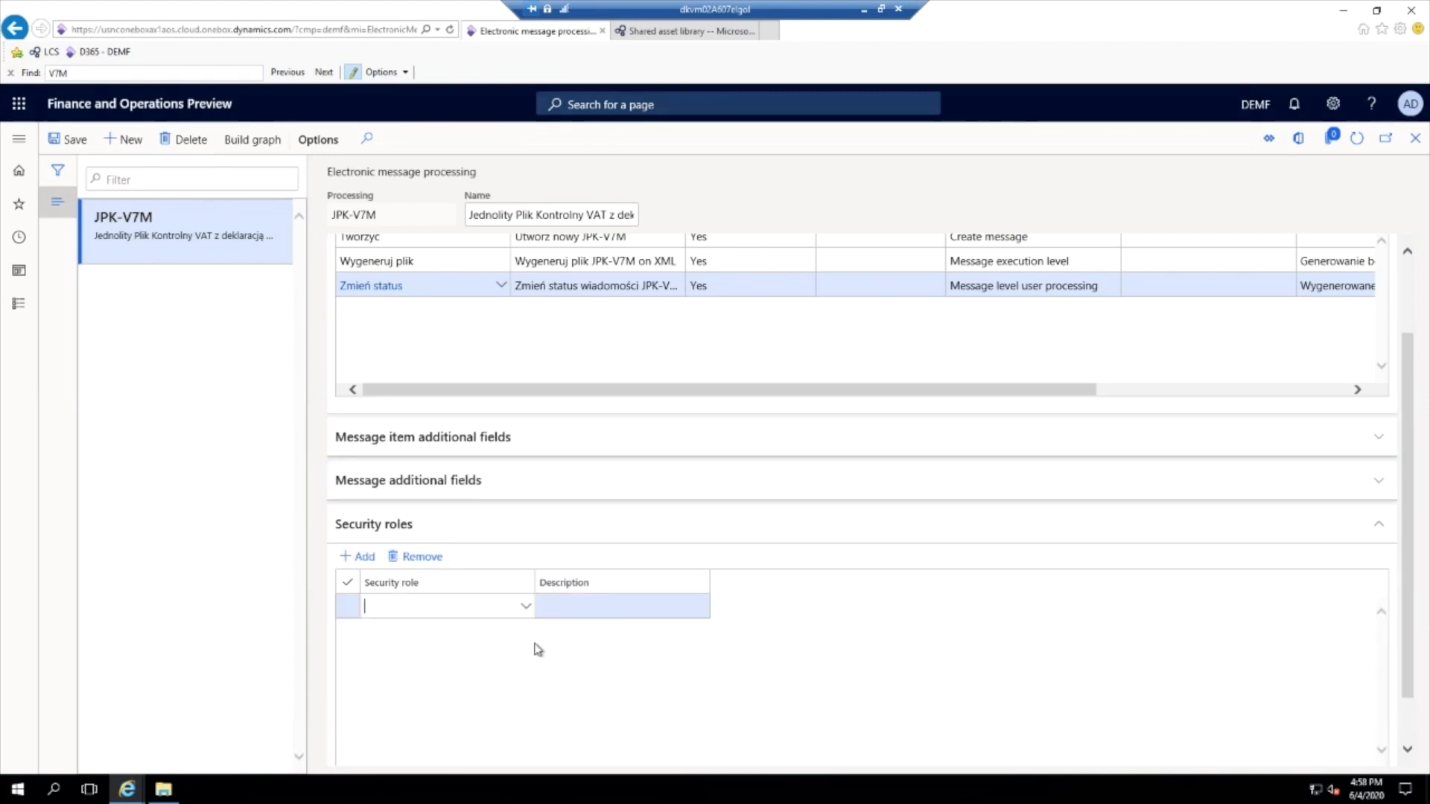
pyautogui.click(524, 609)
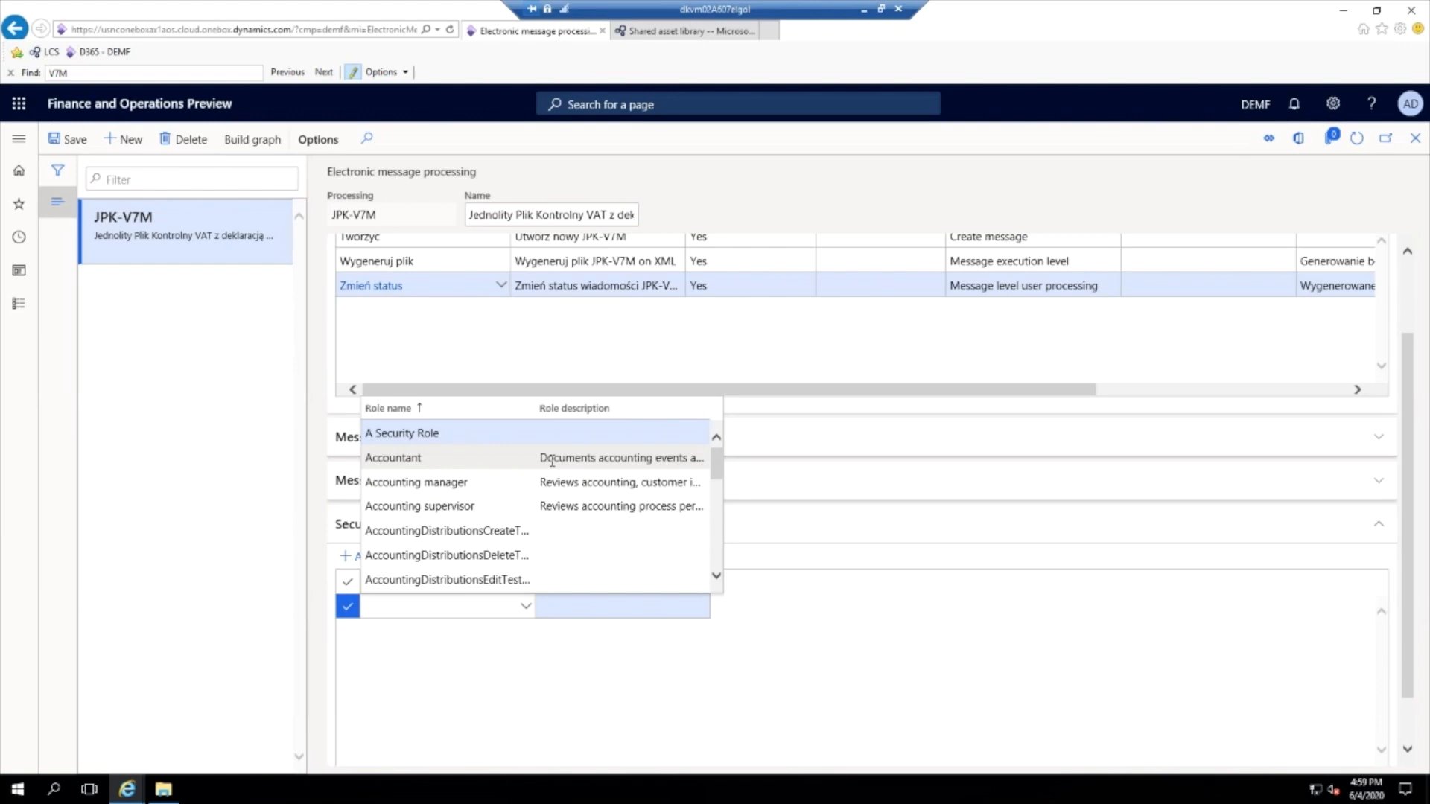
pyautogui.click(552, 459)
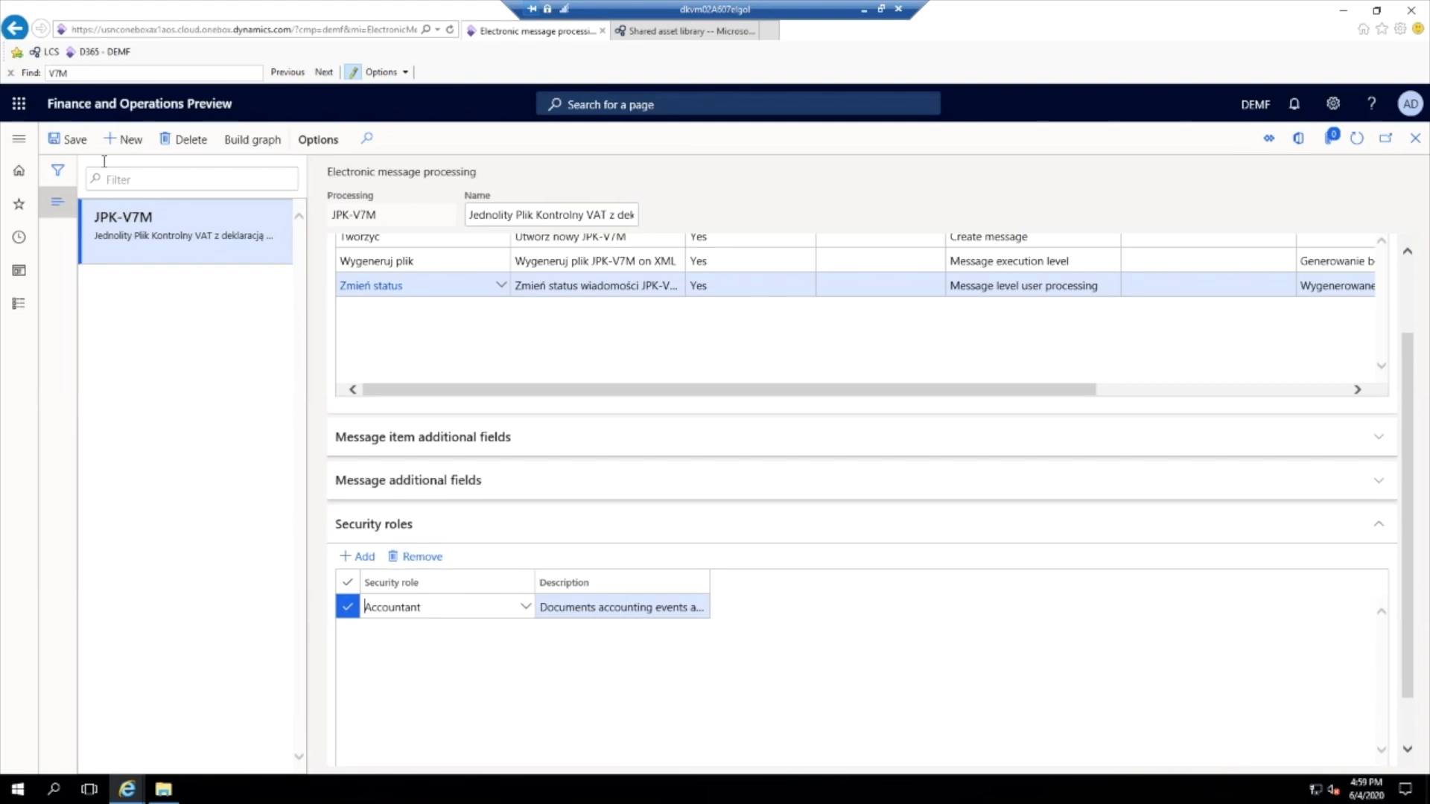
pyautogui.click(71, 141)
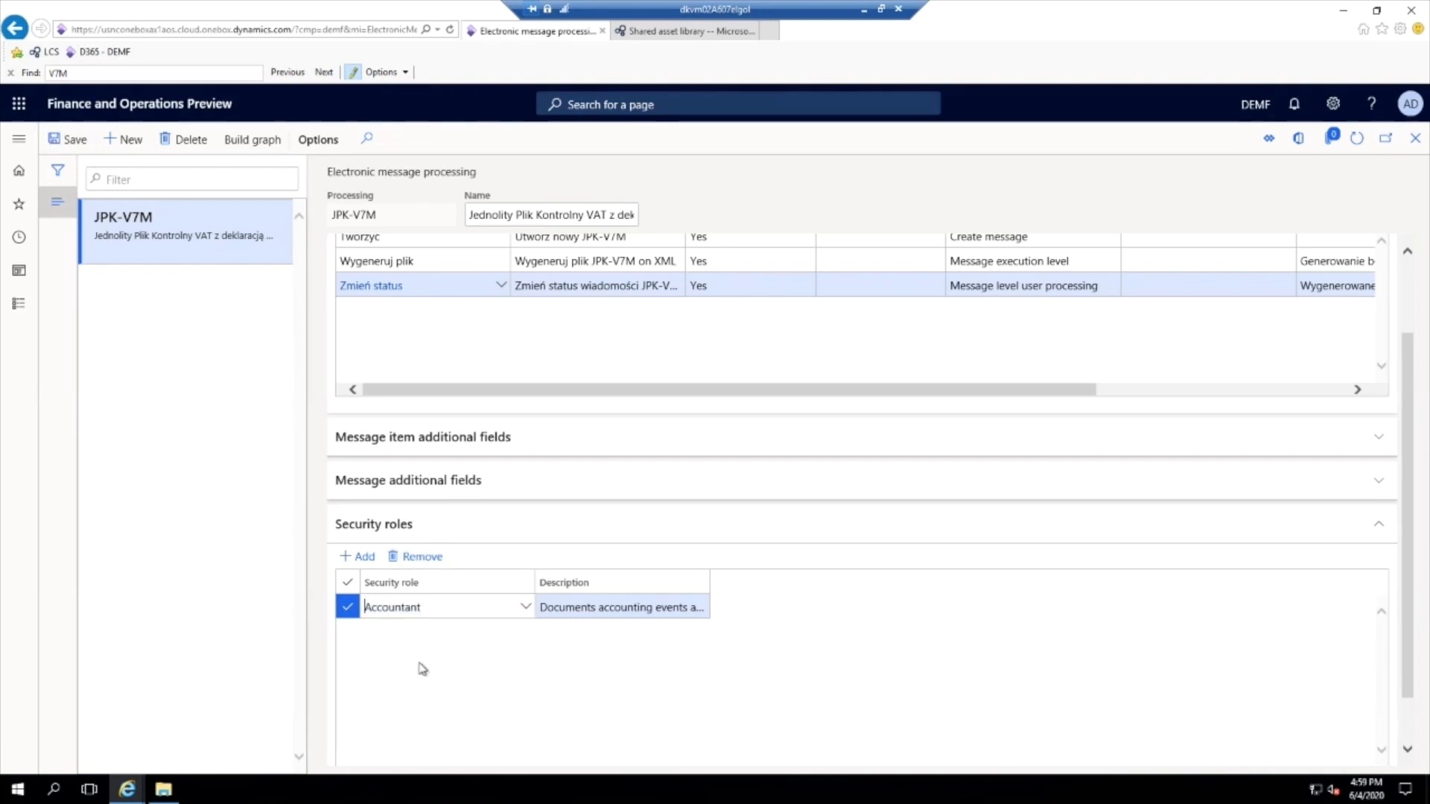
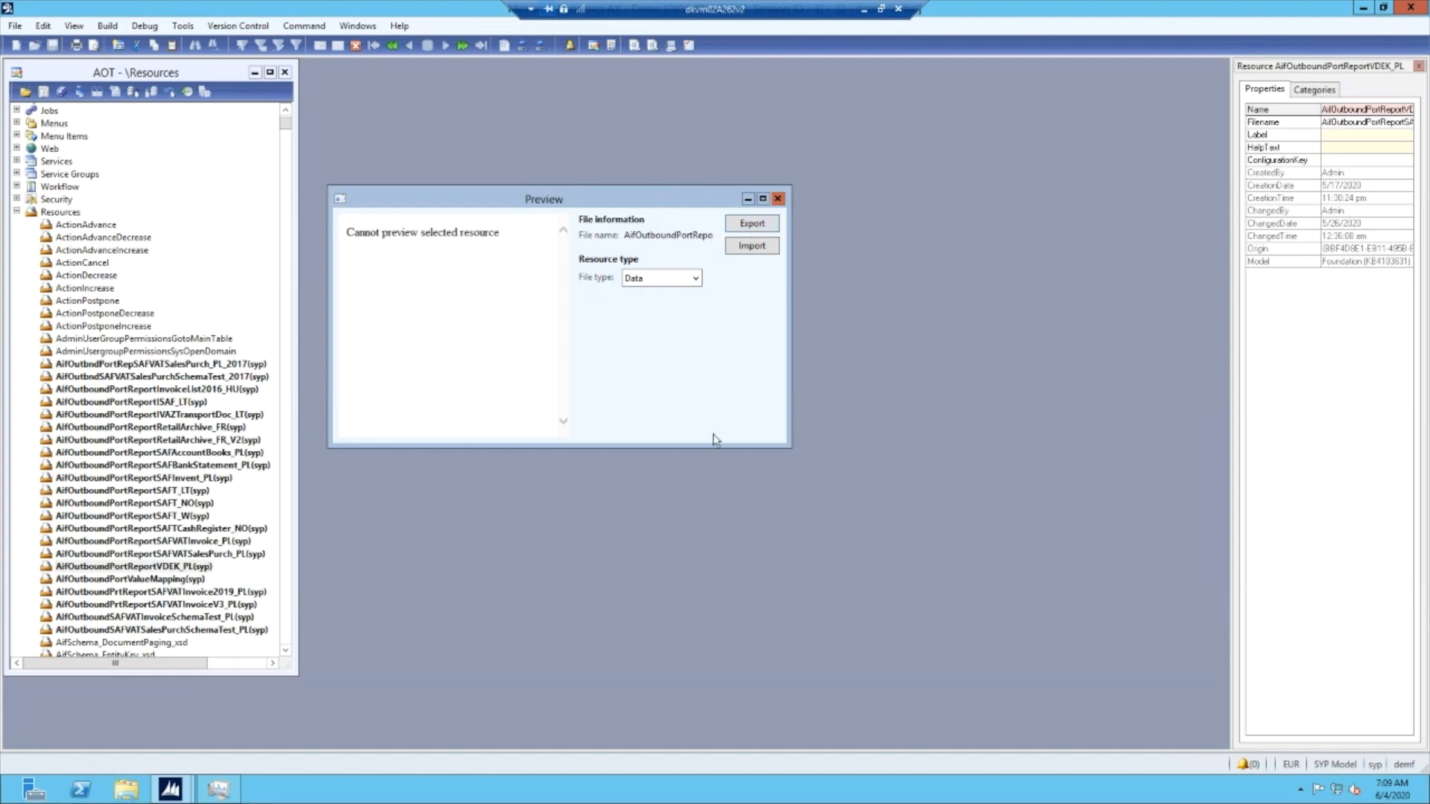
# - Leave the development workspace and open the SAF VAT declaration with registers (Poland) entry in System administration's outbound ports for electronic audit reports
pyautogui.click(1411, 7)
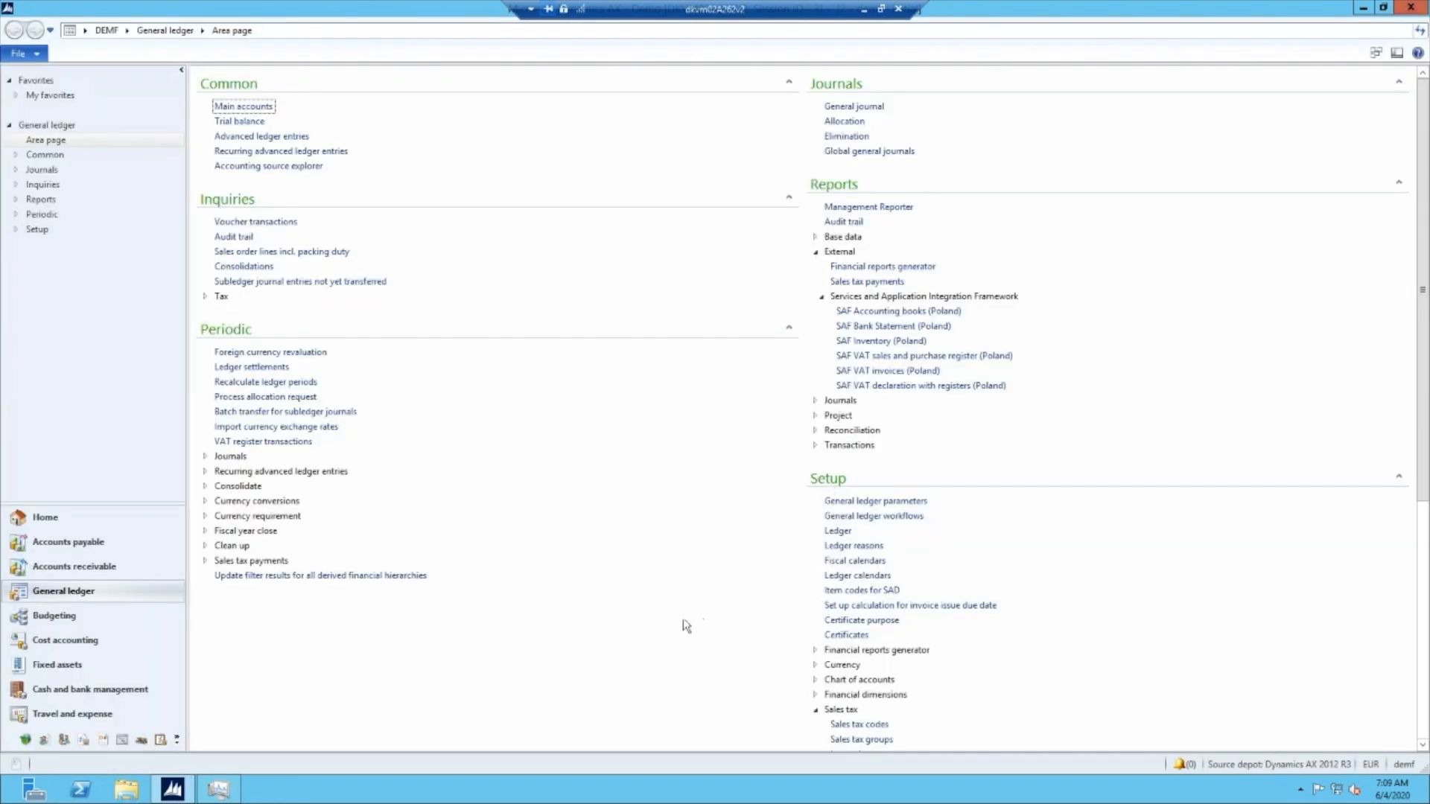
pyautogui.click(127, 30)
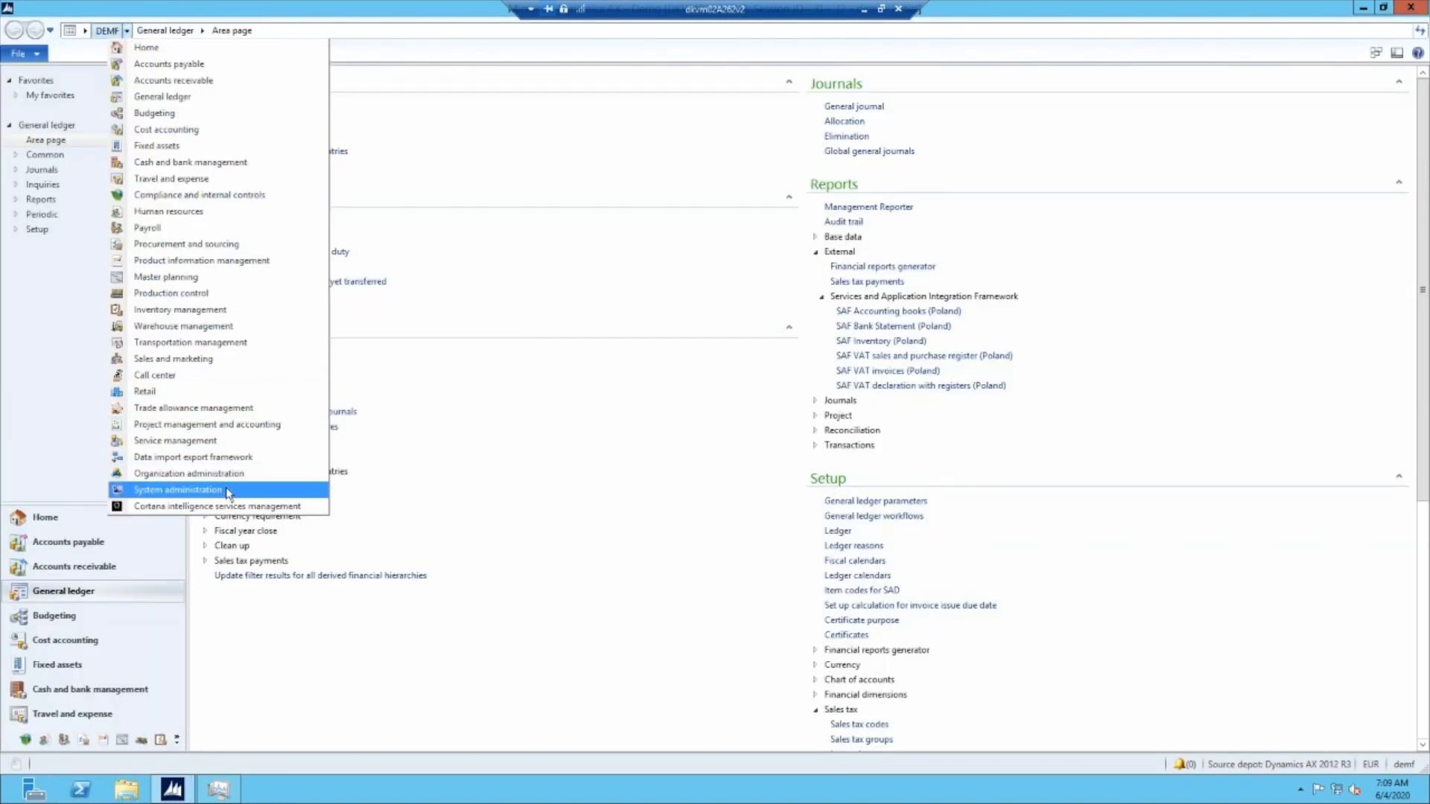
pyautogui.click(178, 489)
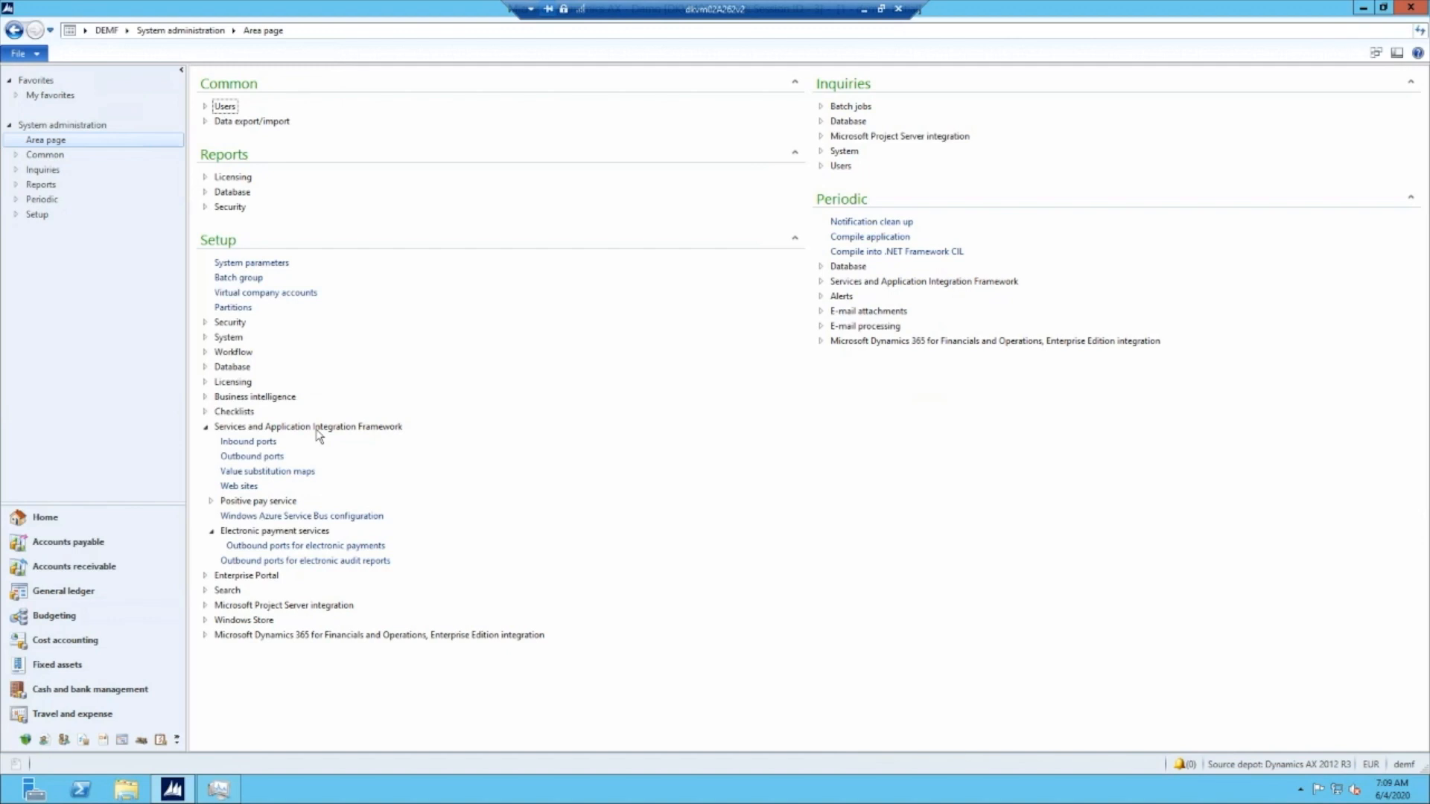
pyautogui.click(254, 563)
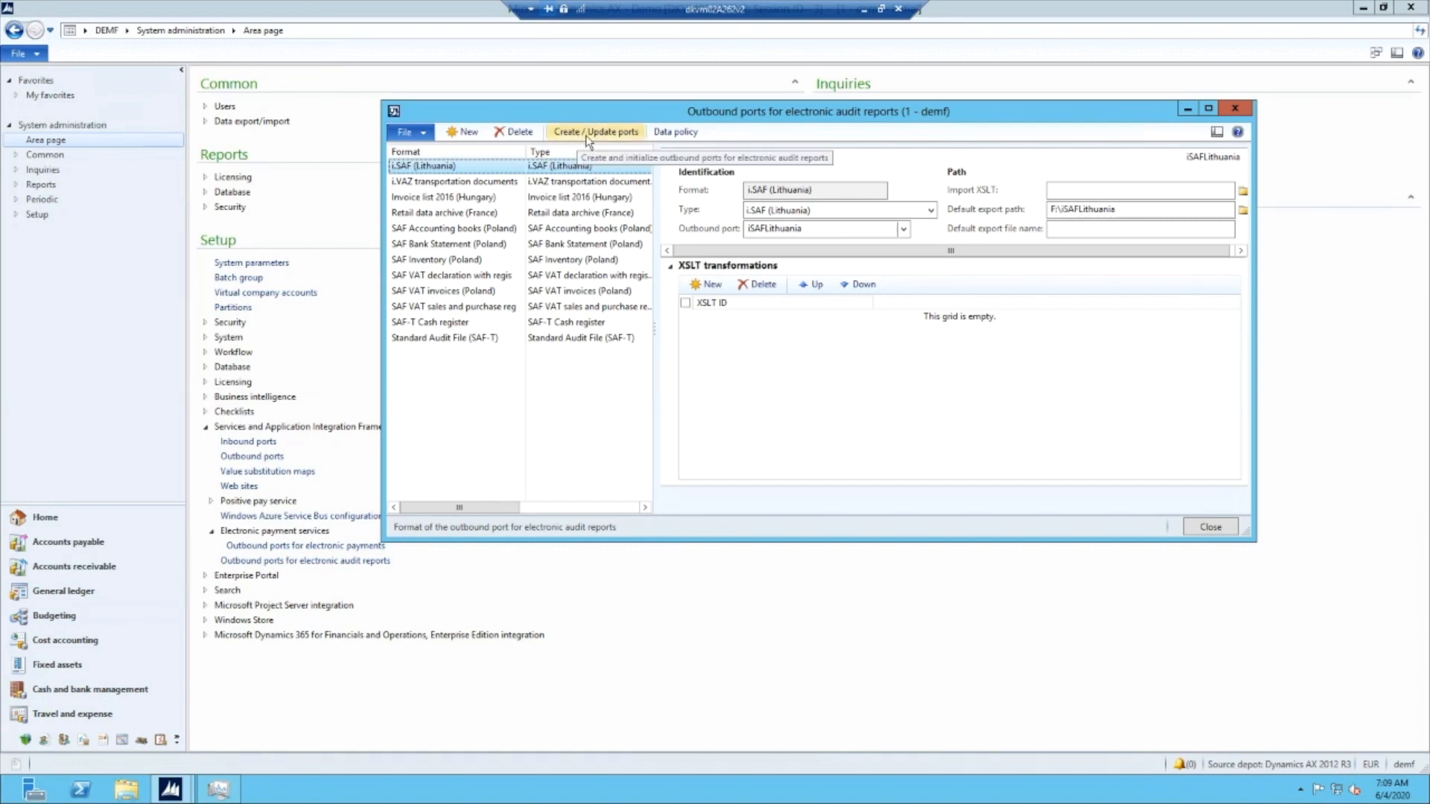
pyautogui.click(458, 278)
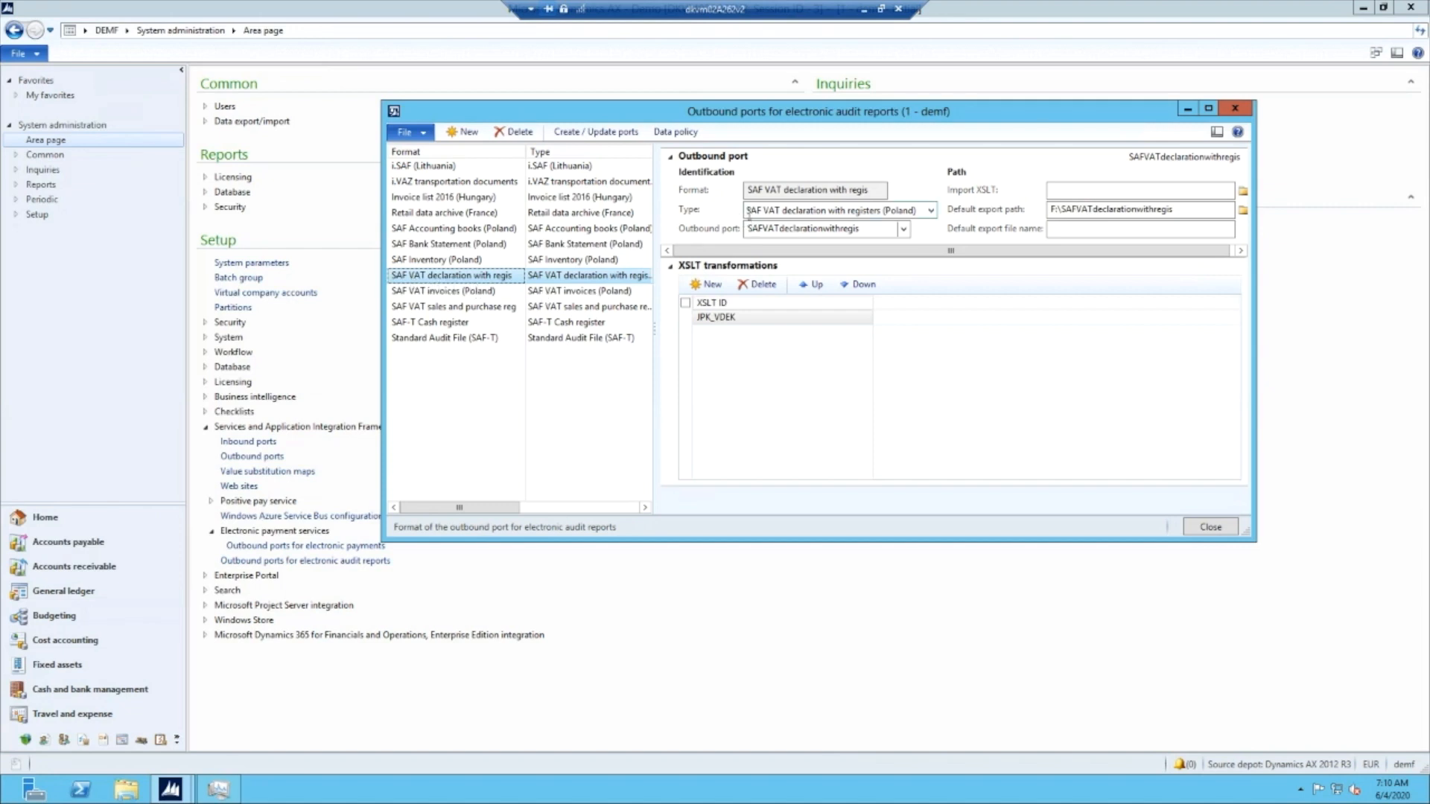
# - Check the outbound port's format type and its JPK_VDEK transformation in the XSLT repository, and close both forms
pyautogui.click(833, 213)
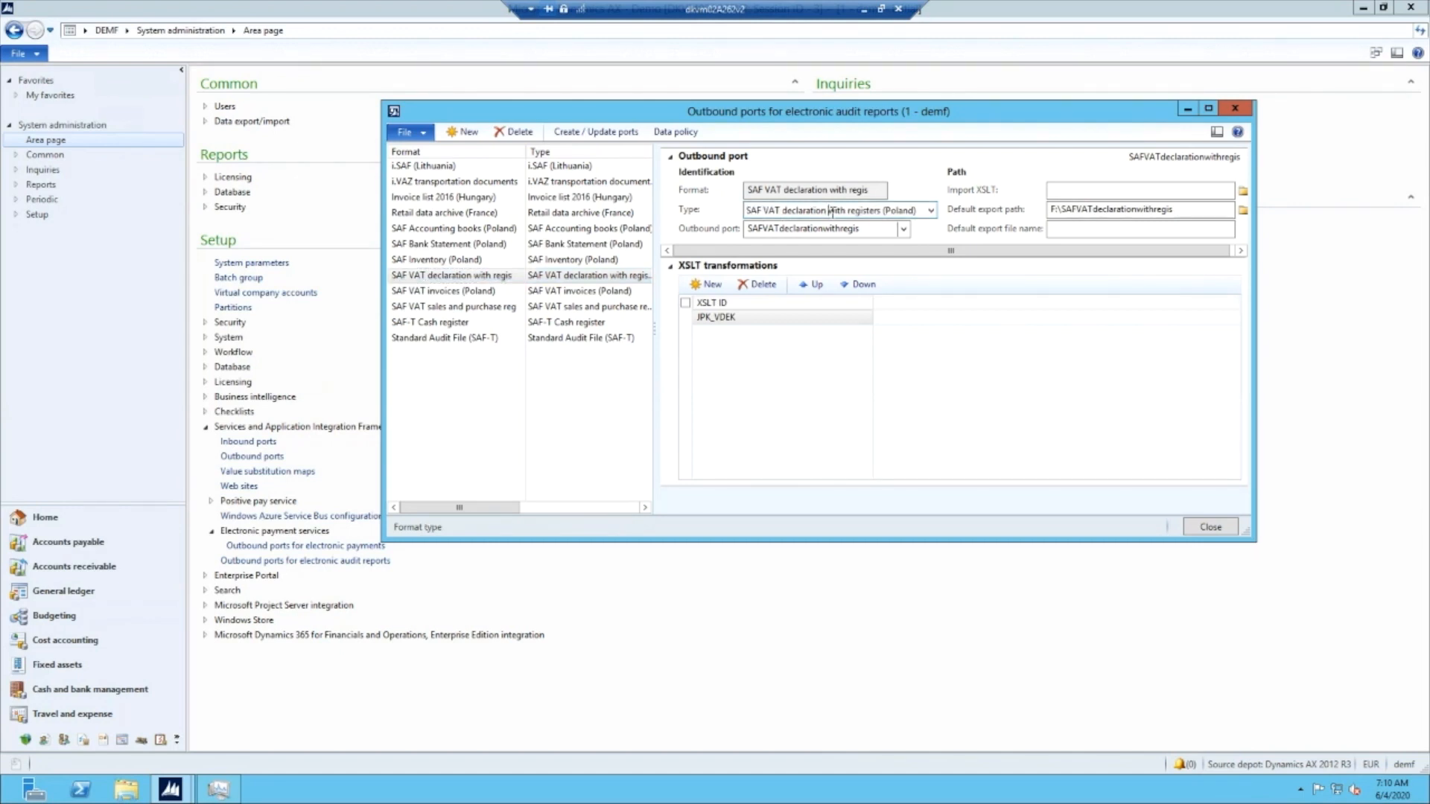
pyautogui.click(803, 324)
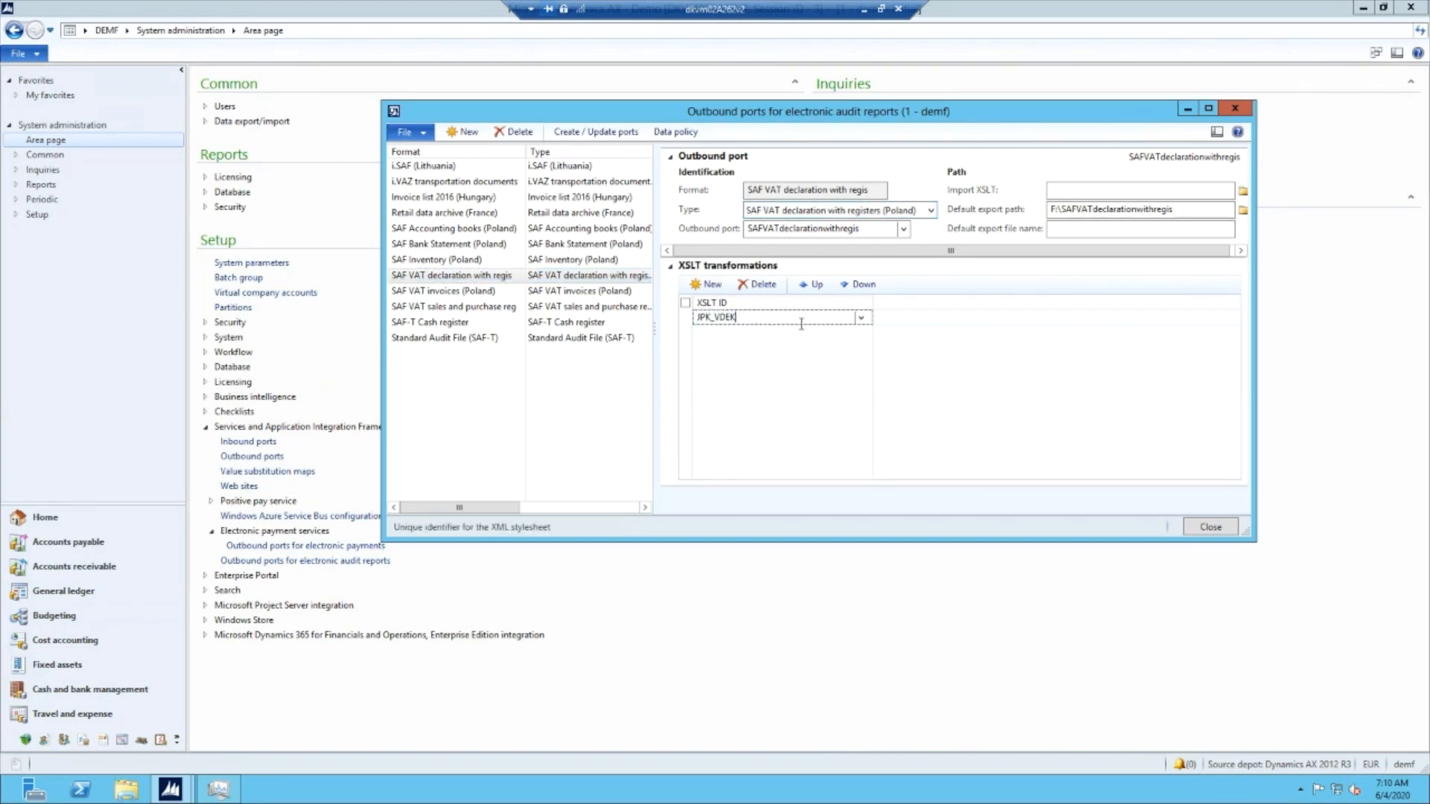
pyautogui.rightClick(801, 323)
pyautogui.click(871, 505)
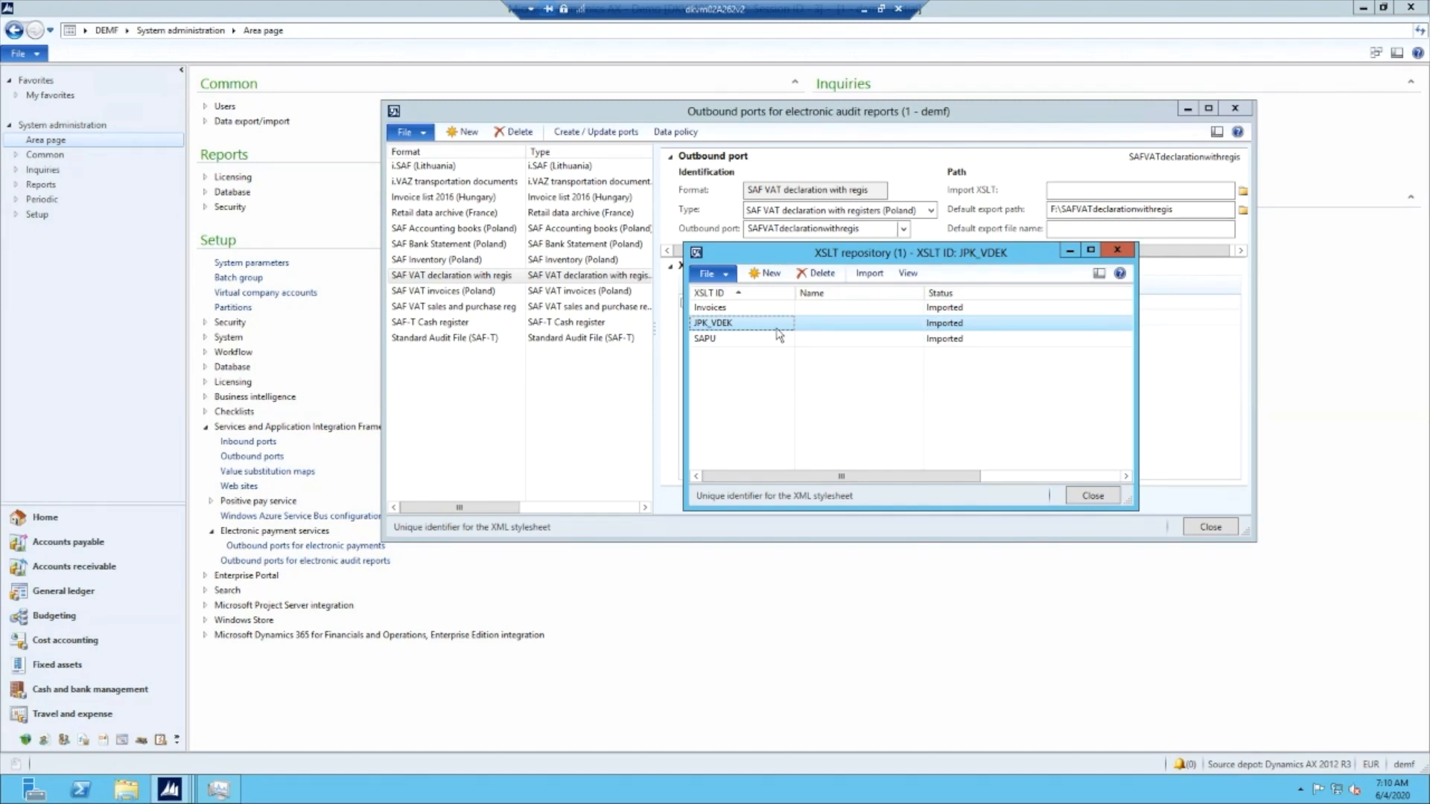
pyautogui.click(1101, 498)
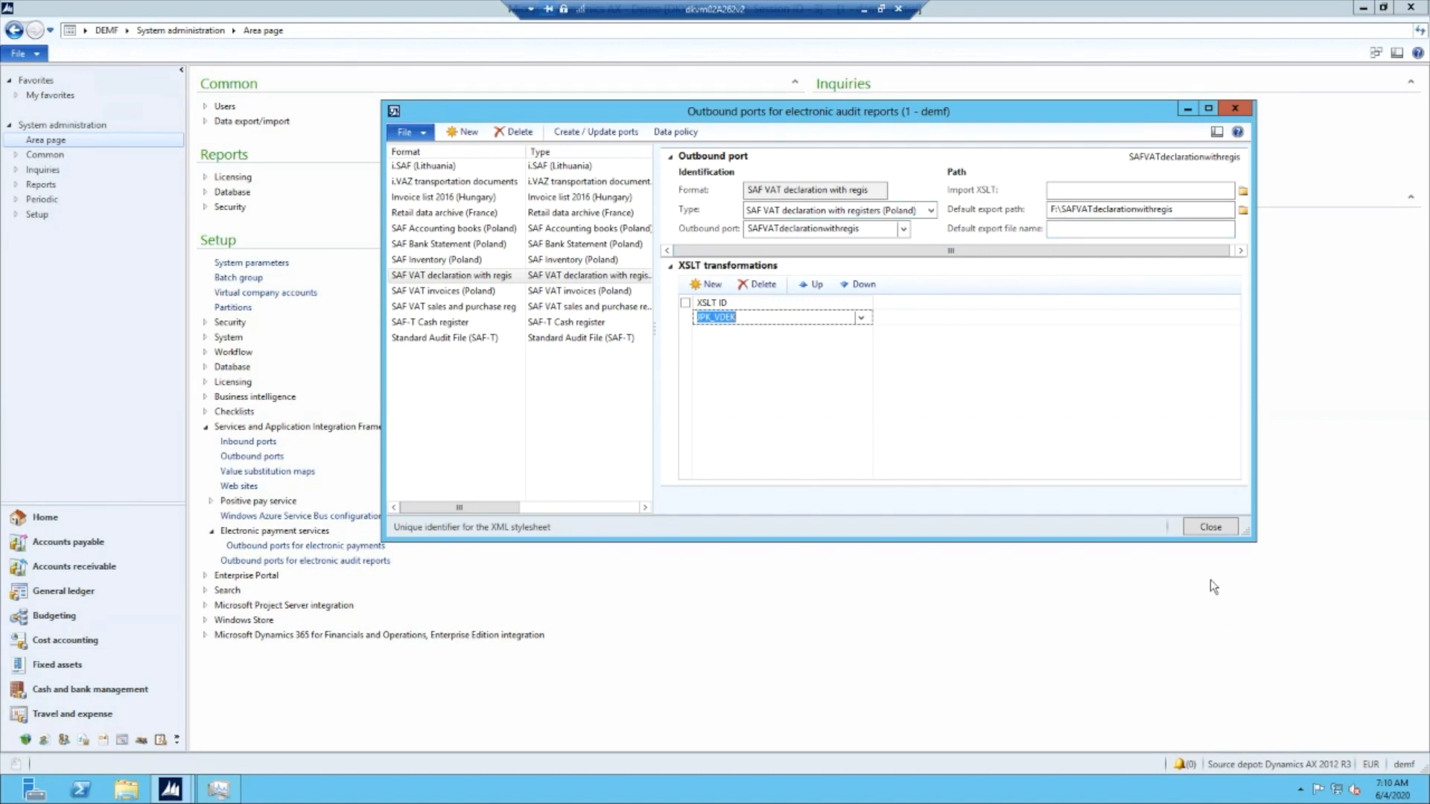
pyautogui.click(1195, 529)
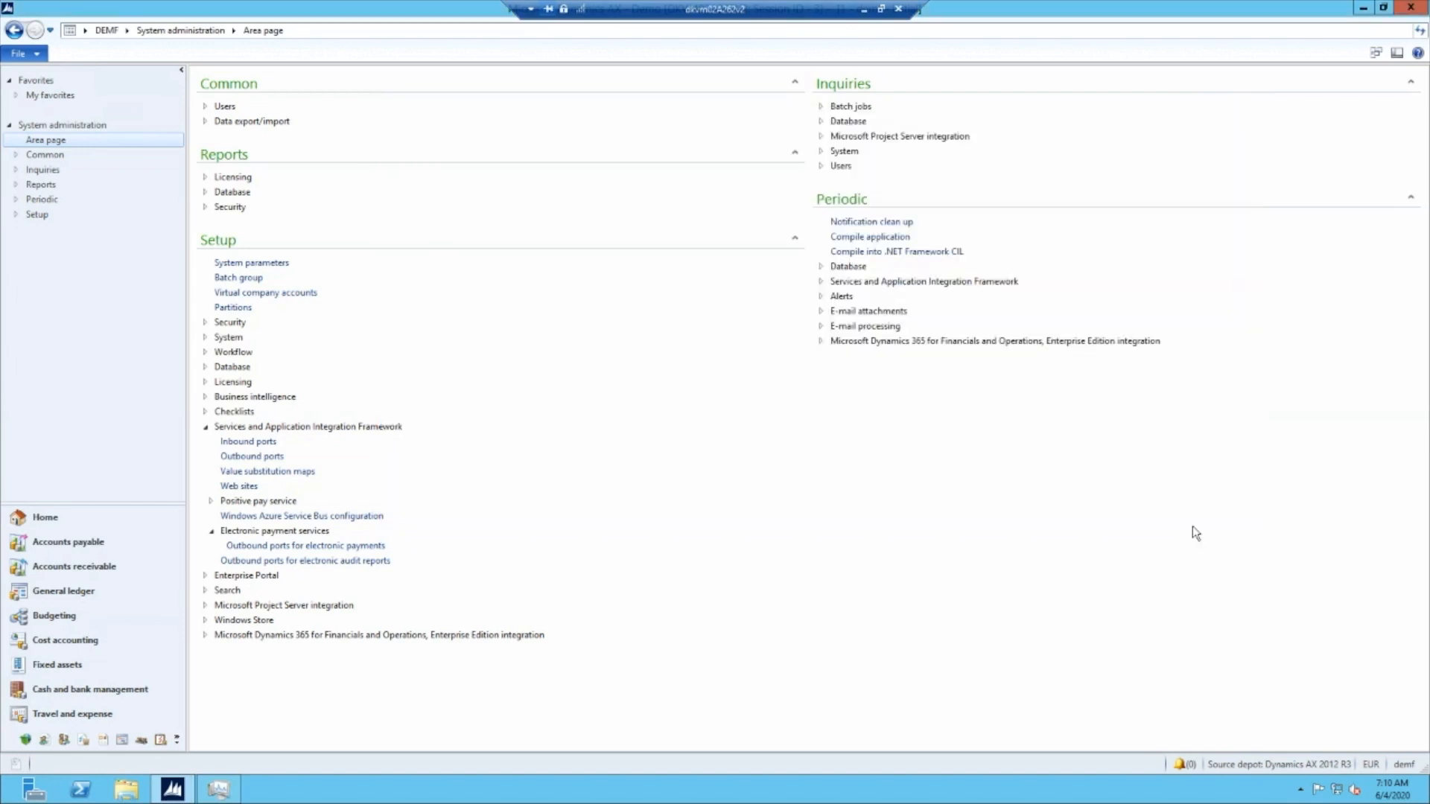
# - Open the Sales tax reporting XML codes form from the external sales tax setup in General ledger
pyautogui.click(126, 31)
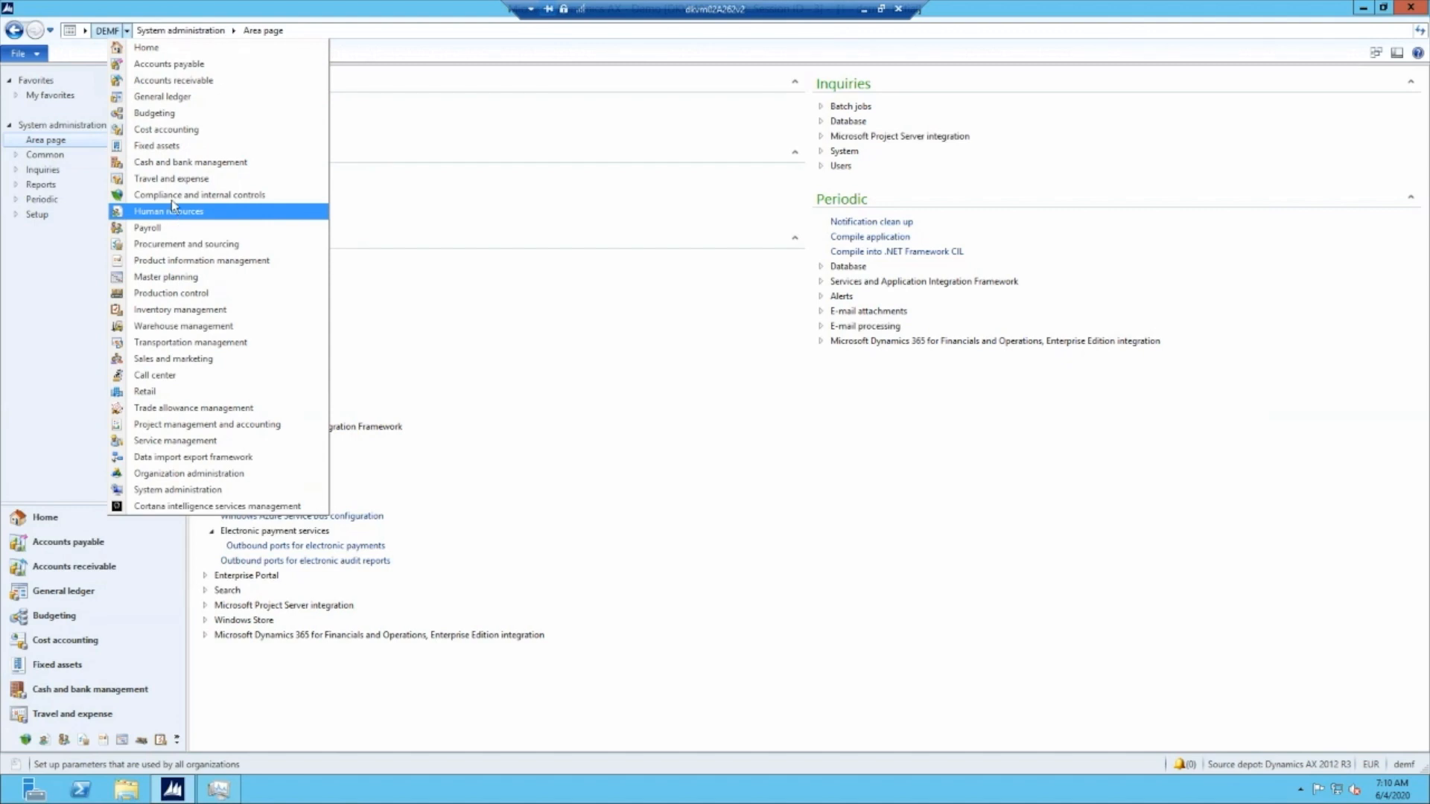
pyautogui.click(178, 96)
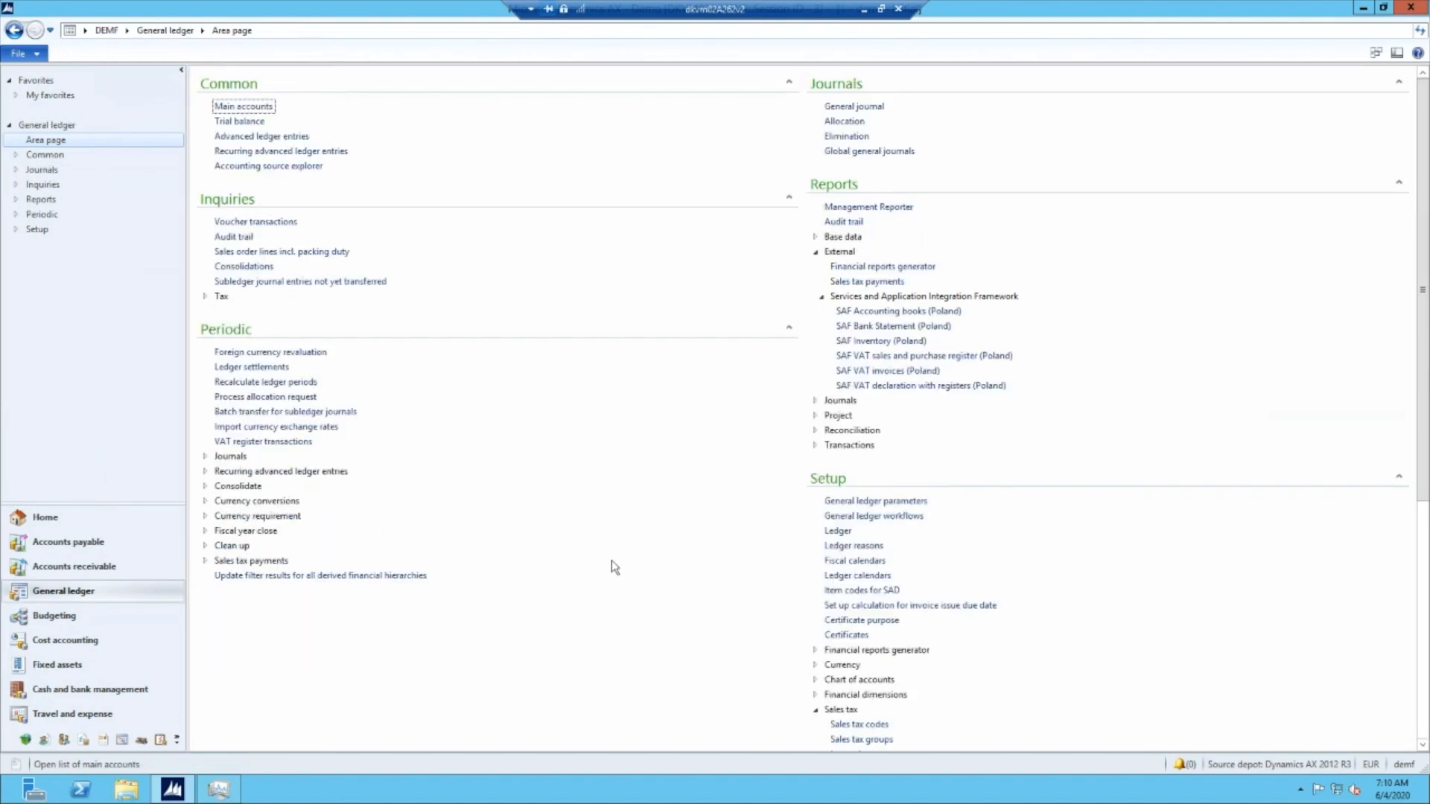
pyautogui.scroll(-6, 1061, 540)
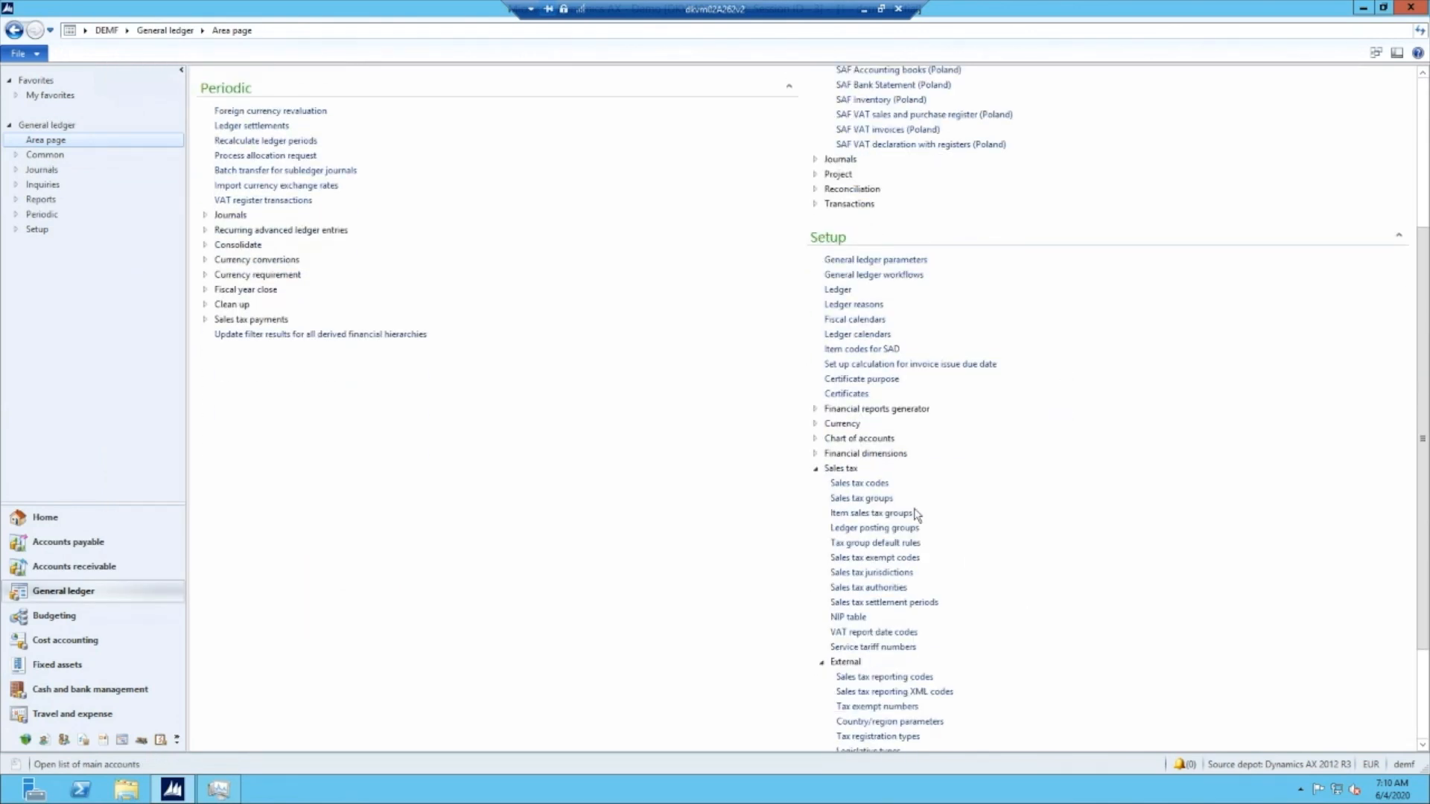
pyautogui.scroll(-3, 993, 521)
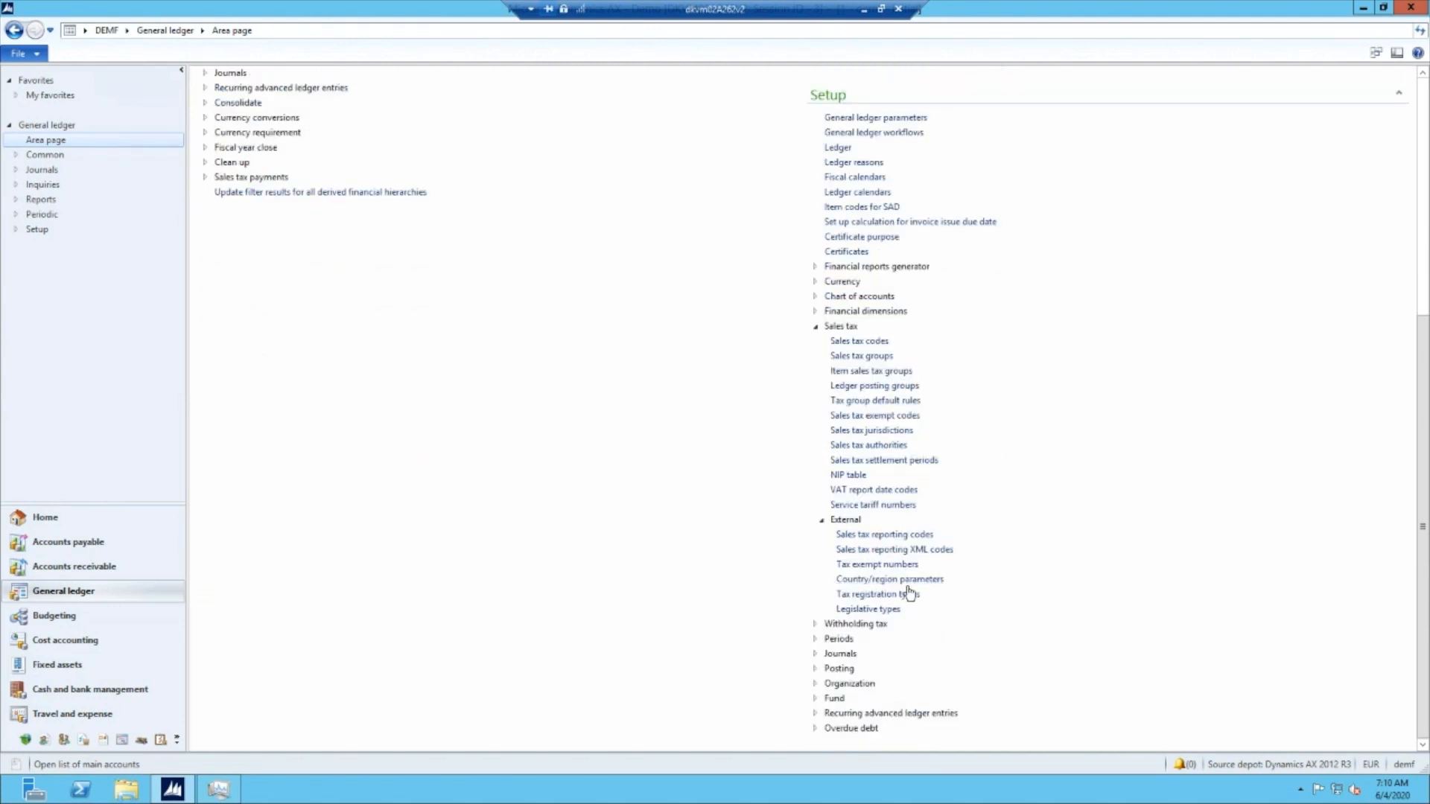
pyautogui.click(882, 557)
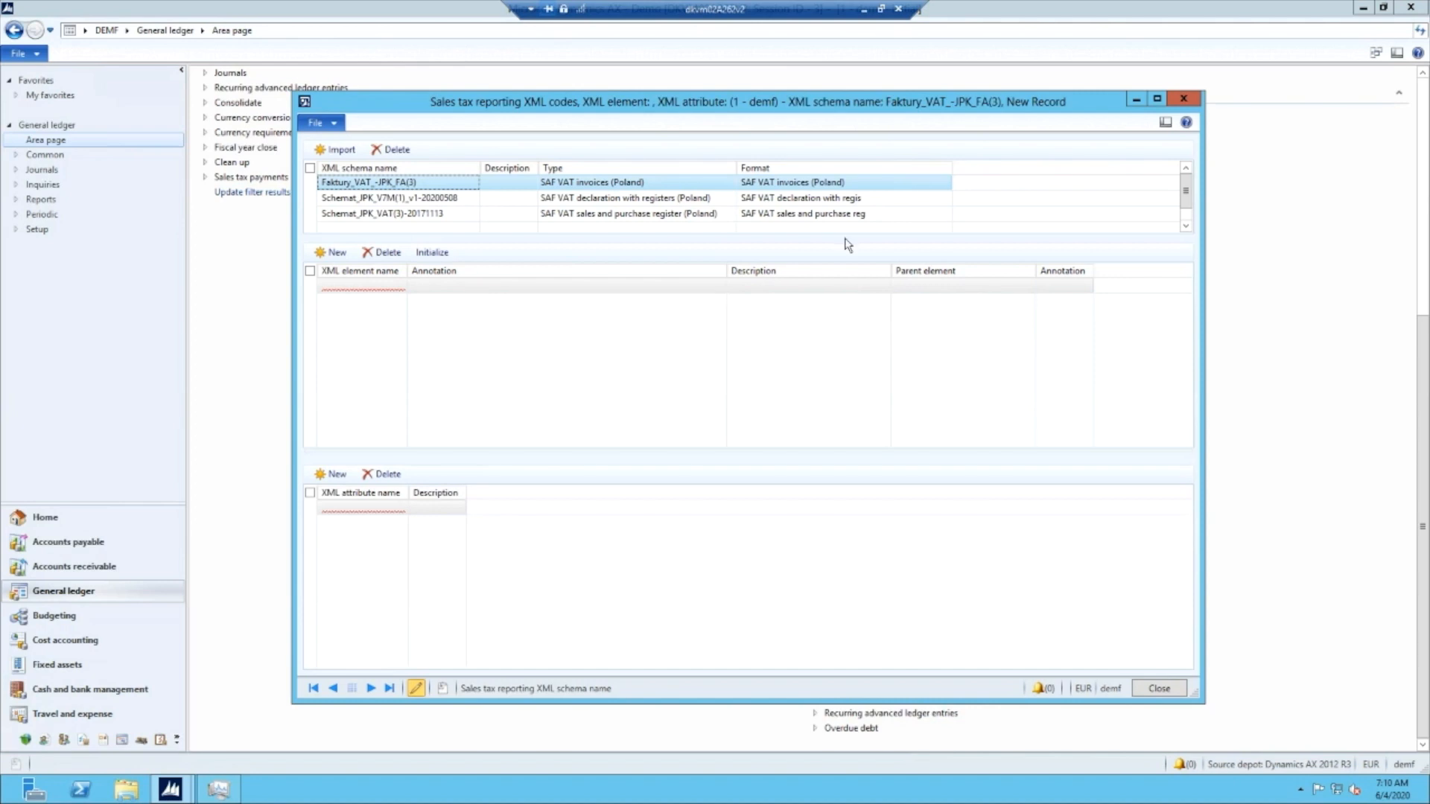
# - Check the description, type and format of the Schemat_JPK_V7M(1)_v1-20200508 XML schema
pyautogui.click(671, 198)
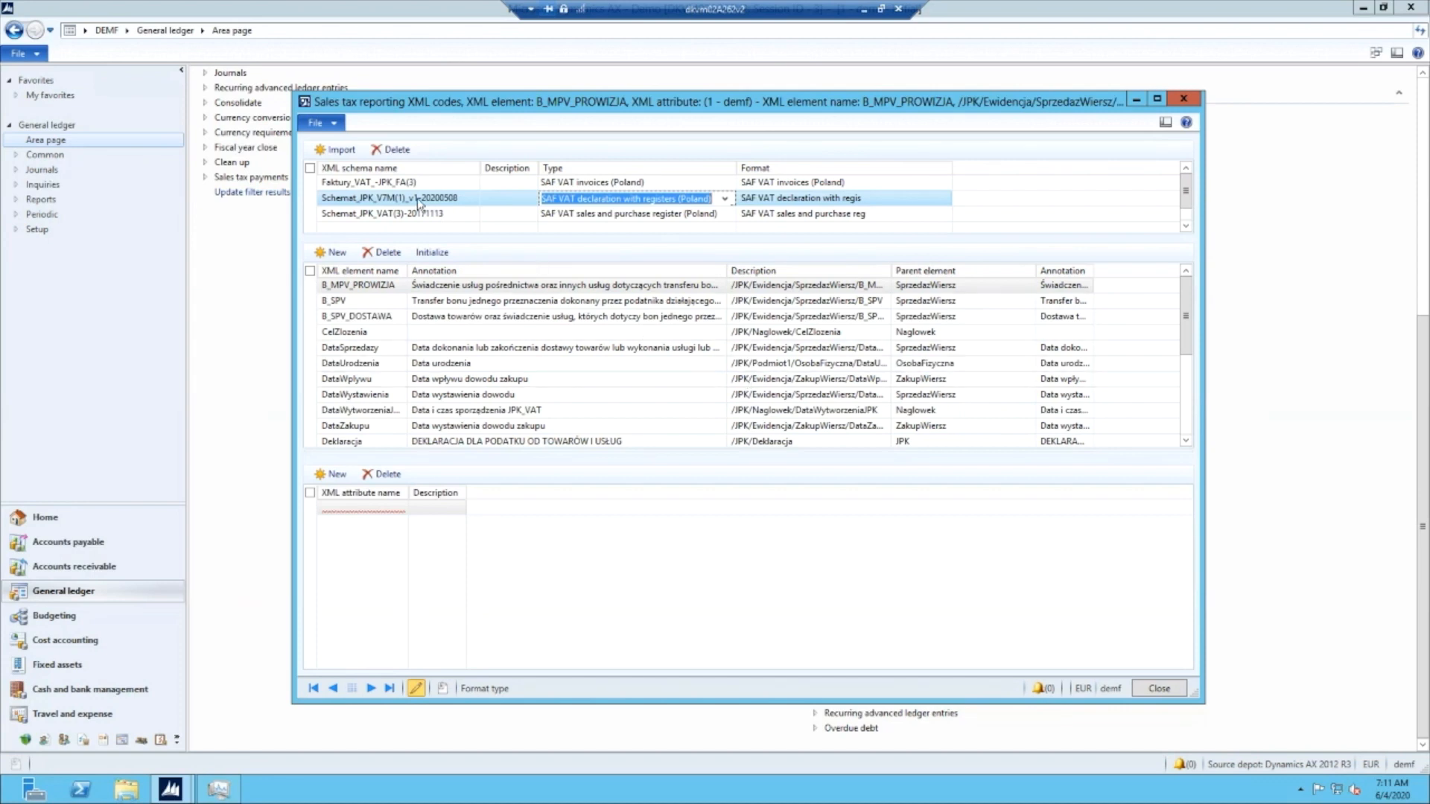
pyautogui.click(504, 199)
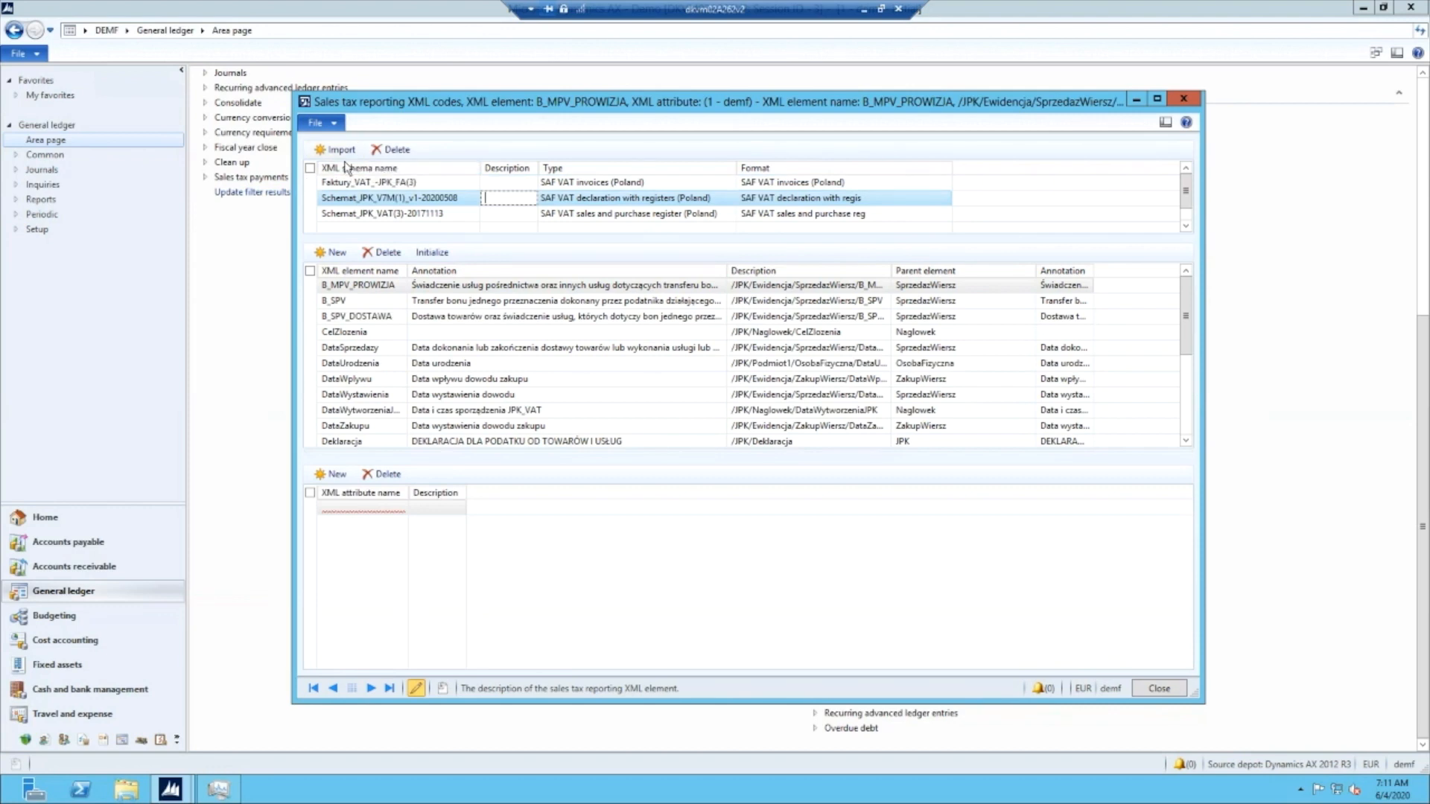
pyautogui.click(801, 197)
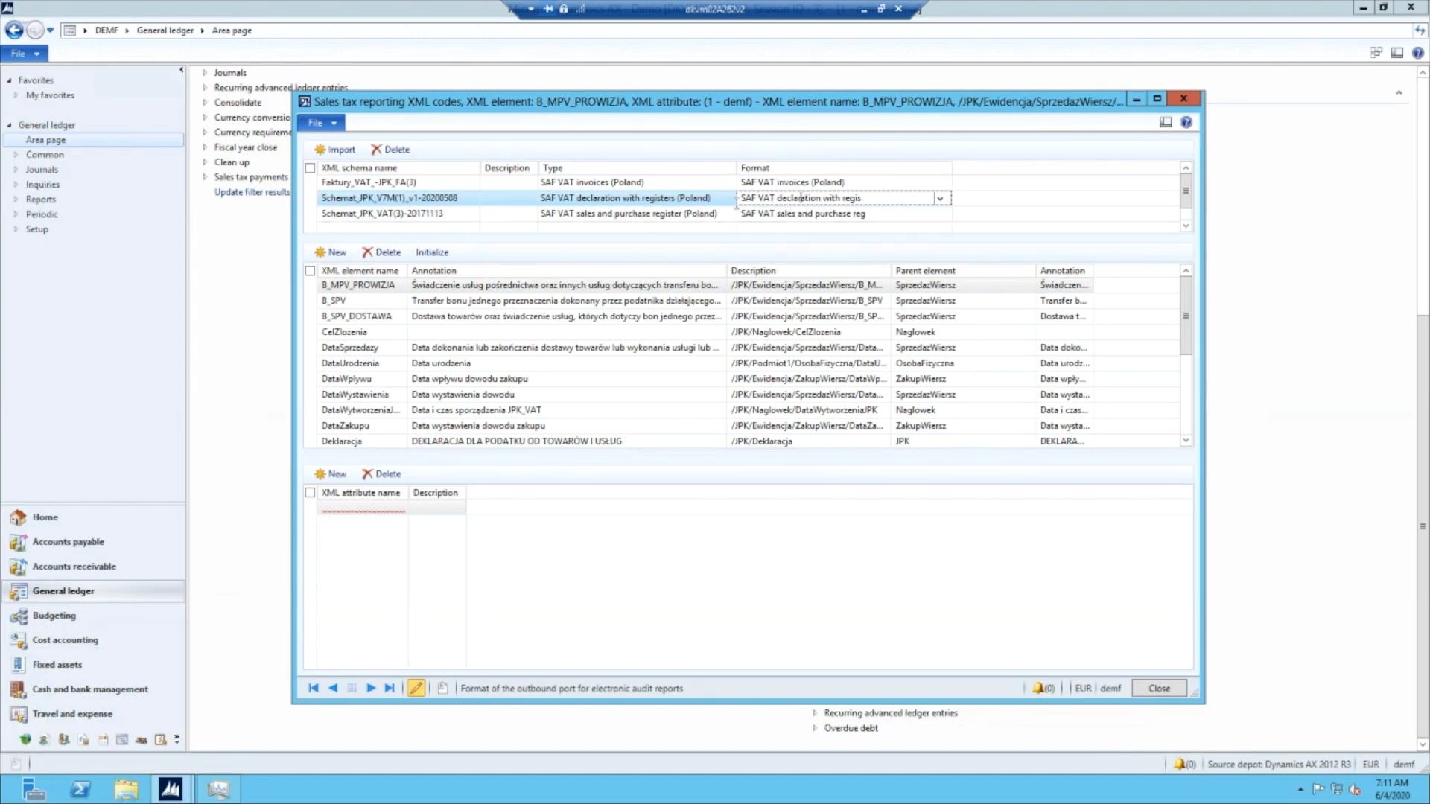
pyautogui.click(620, 200)
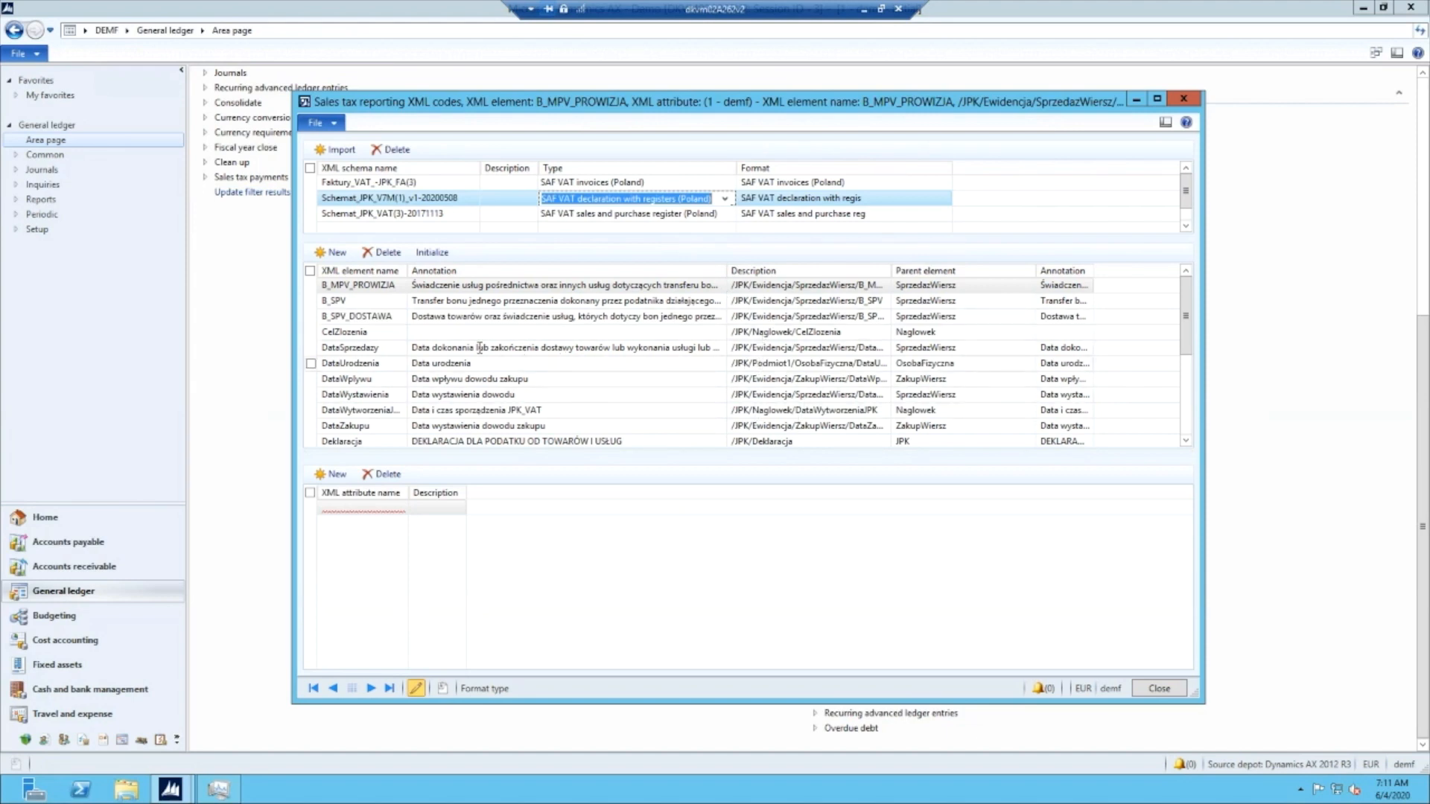
# - Review the XML elements of the Schemat_JPK_V7M(1)_v1-20200508 schema, including their annotations and paths, and close the form
pyautogui.click(789, 348)
pyautogui.scroll(-5, 501, 339)
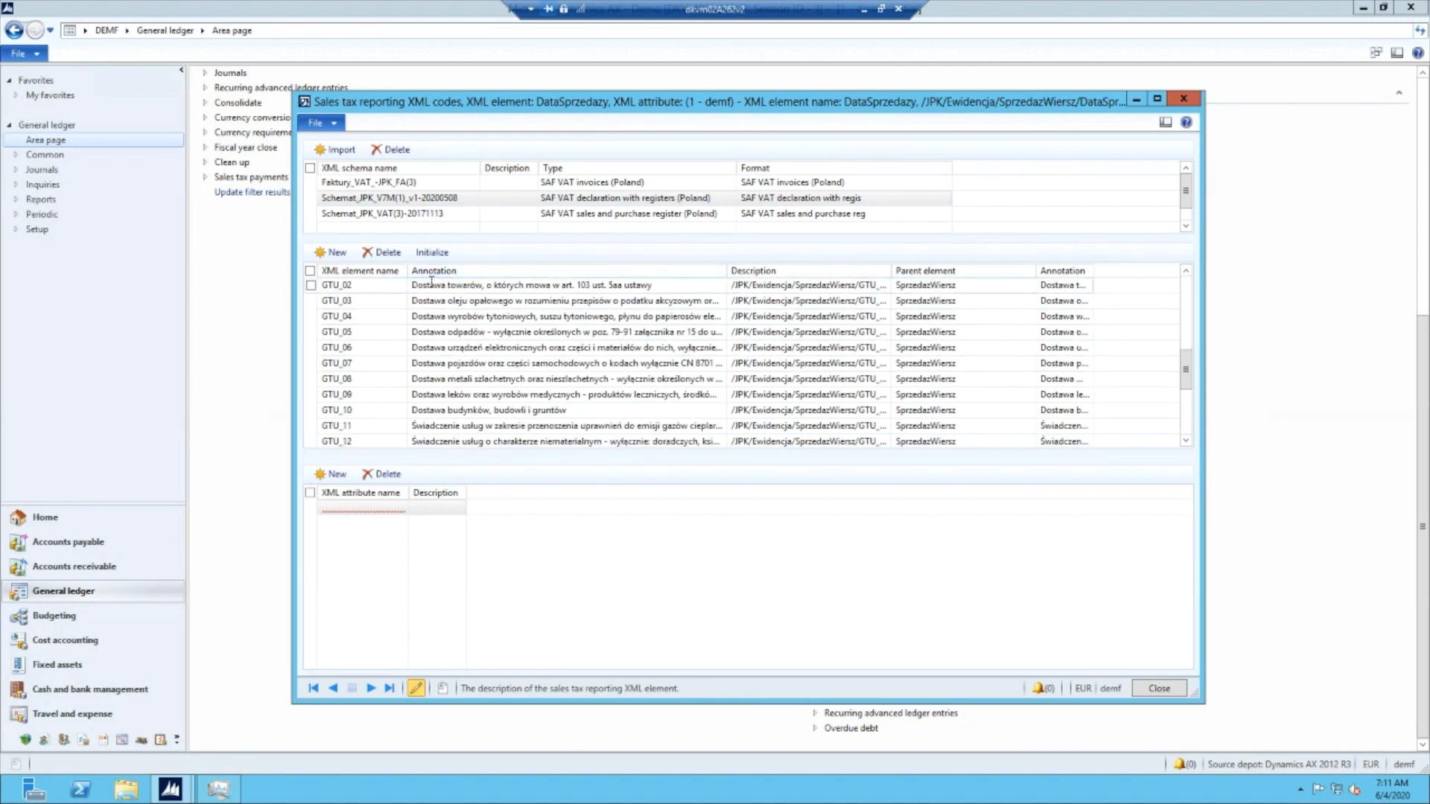
pyautogui.scroll(5, 508, 350)
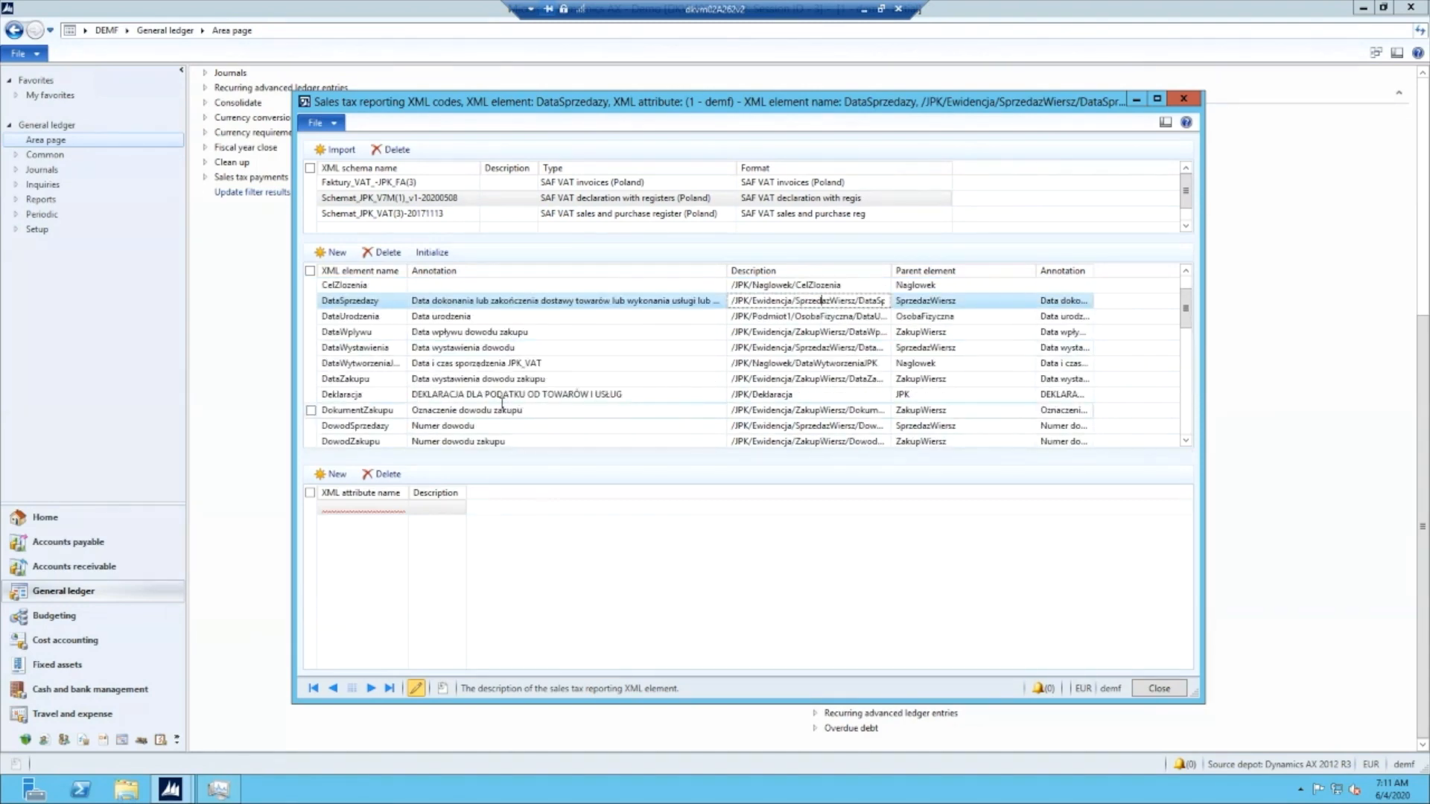
pyautogui.click(499, 397)
pyautogui.scroll(-6, 498, 396)
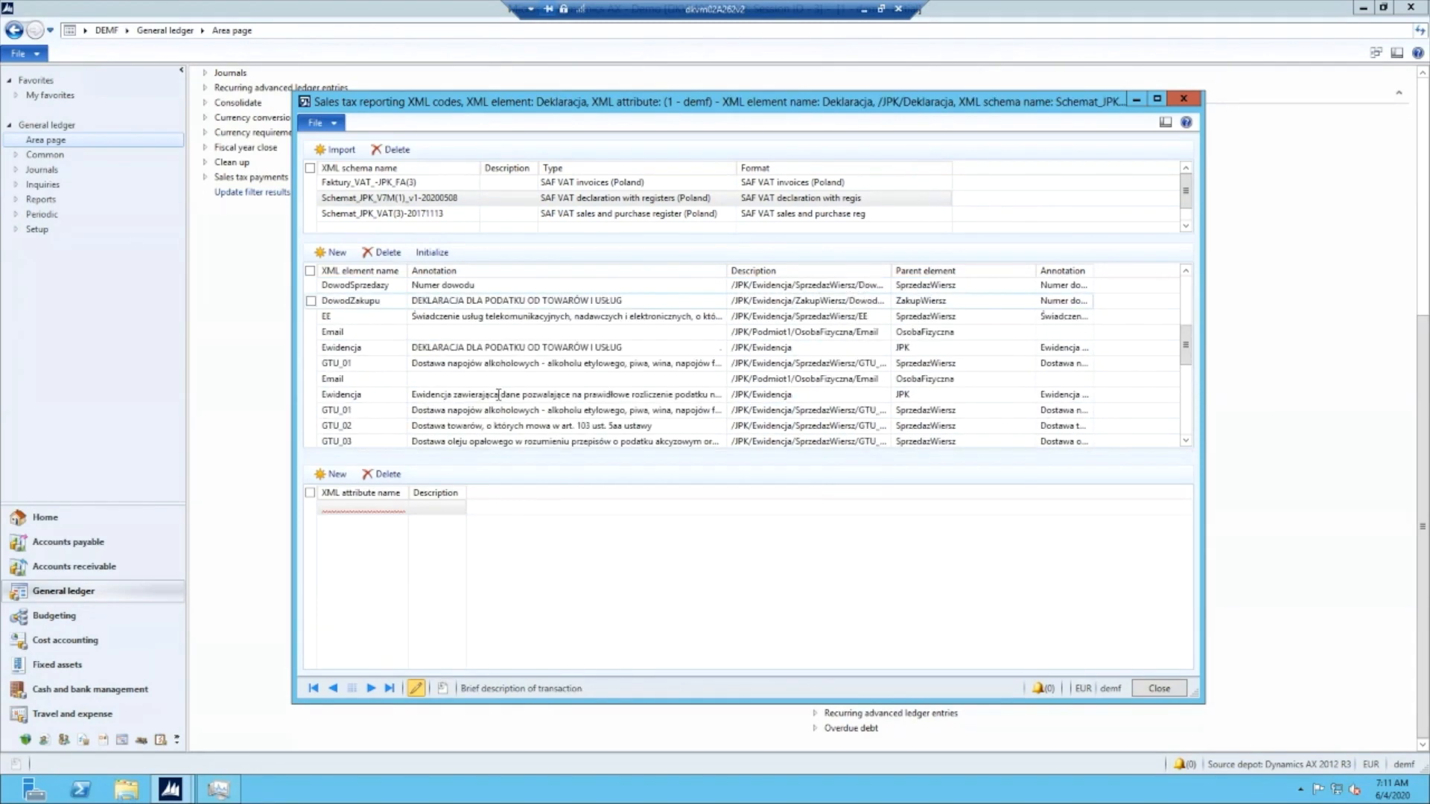
pyautogui.click(498, 396)
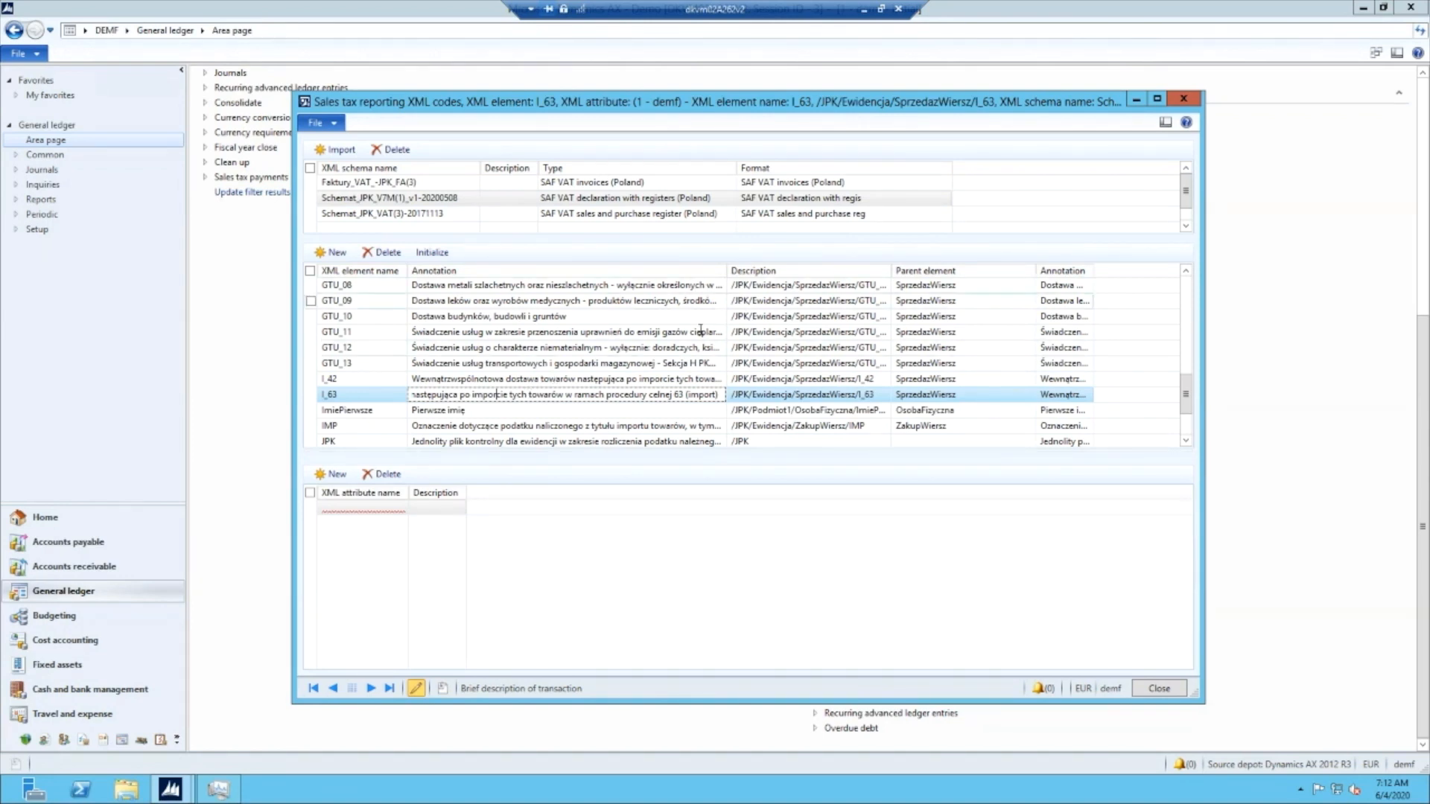
pyautogui.scroll(-4, 603, 366)
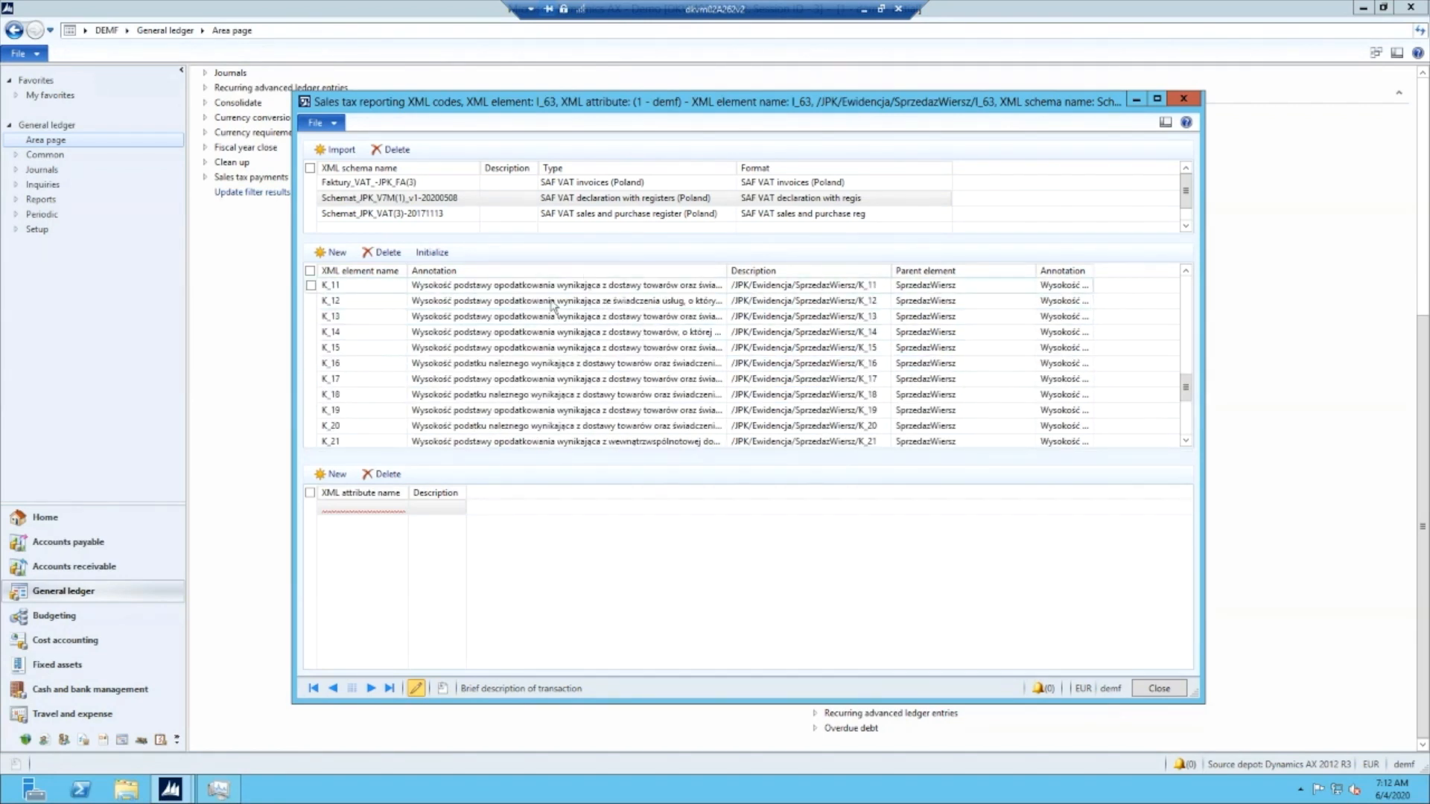
pyautogui.click(1161, 690)
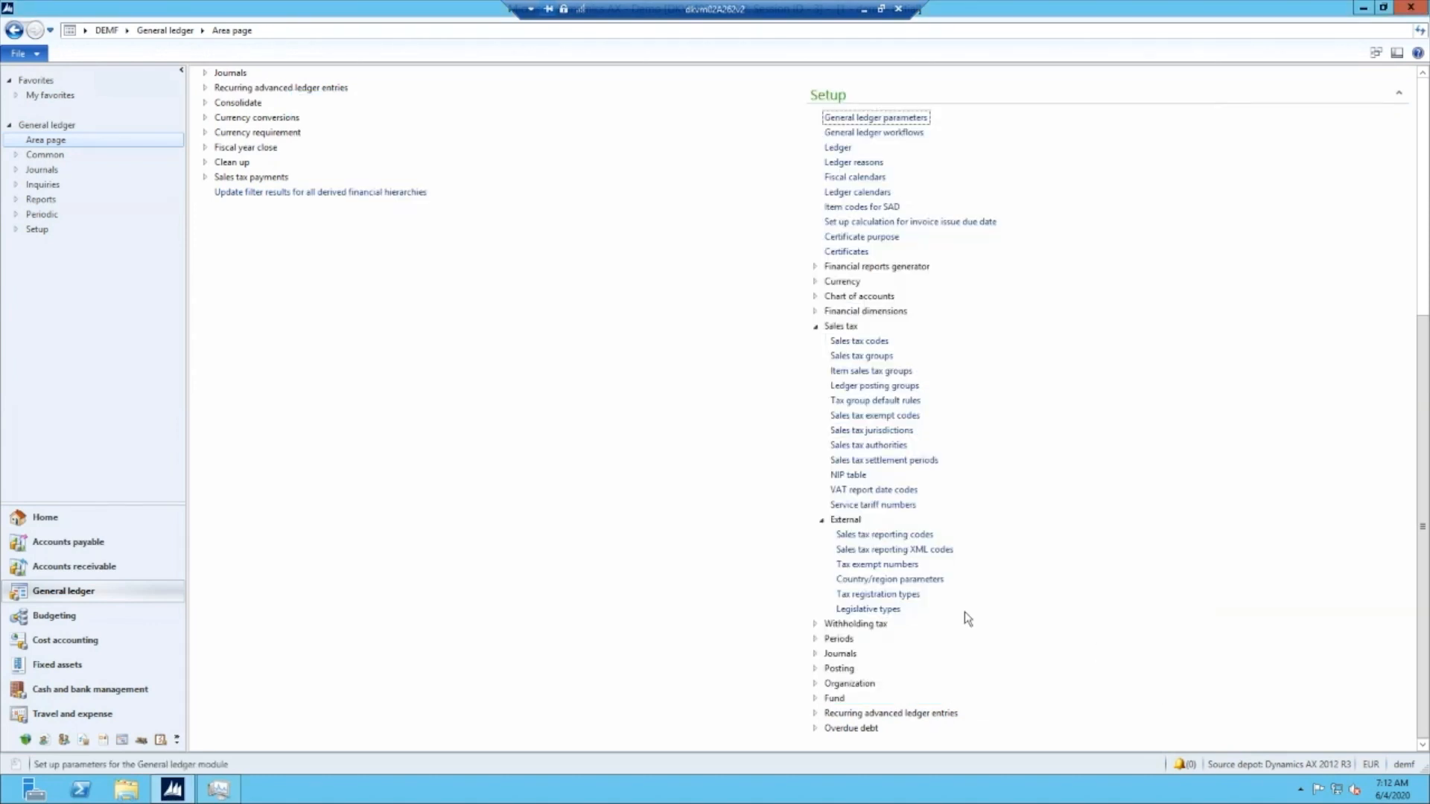
# - Open the Sales tax reporting codes and look through the Polish report layout for the JPK_V7M schema codes
pyautogui.click(867, 535)
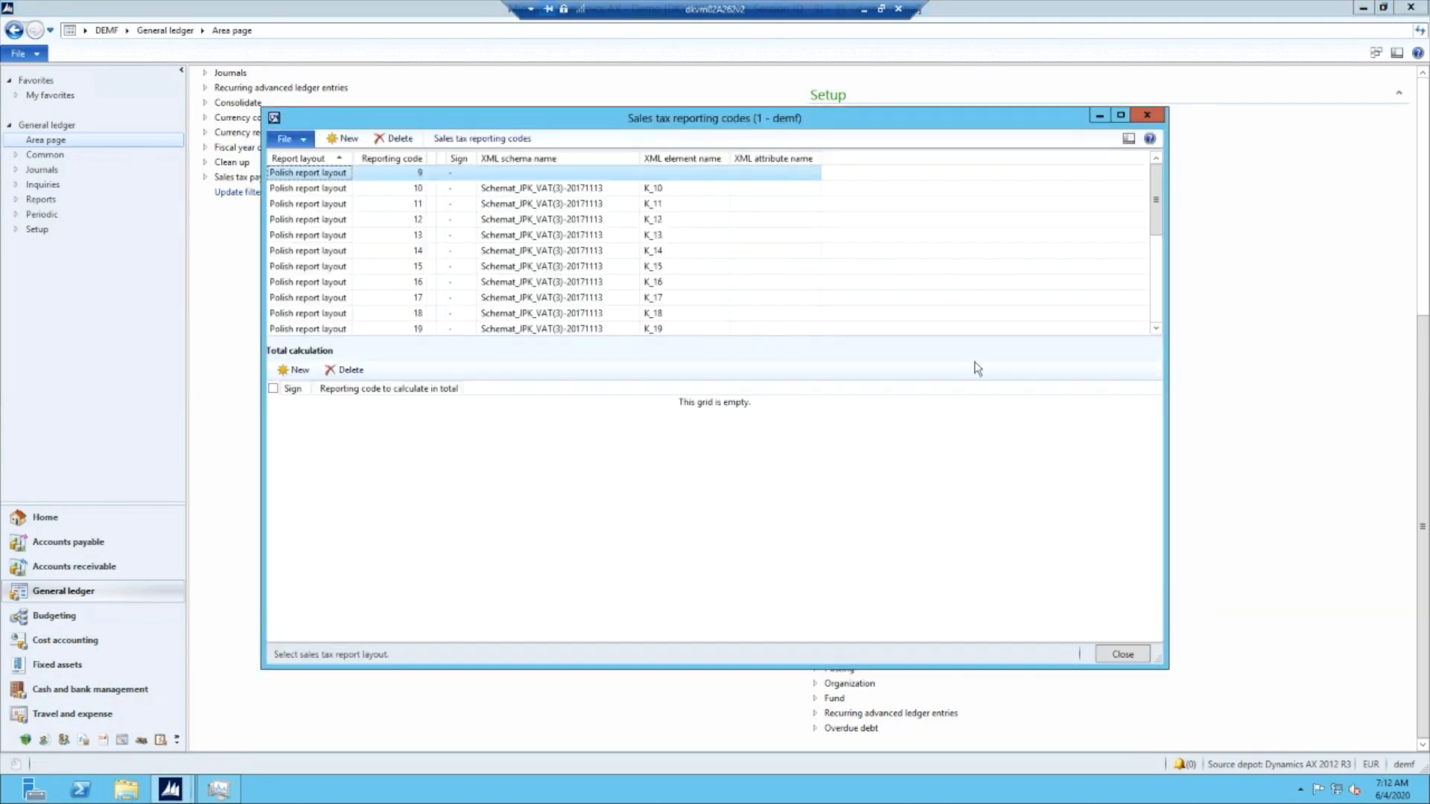
pyautogui.moveTo(871, 118); pyautogui.dragTo(817, 117)
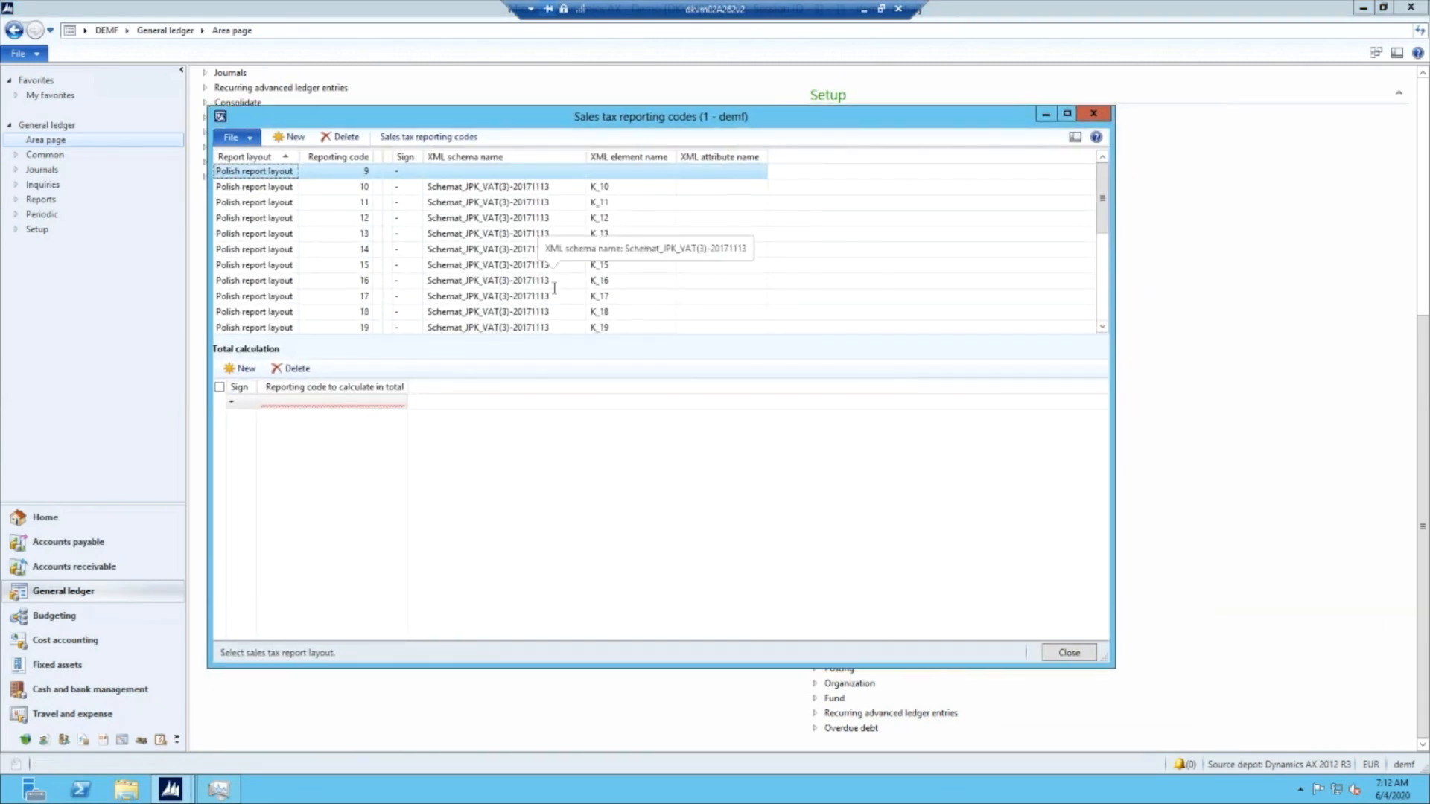
pyautogui.click(472, 266)
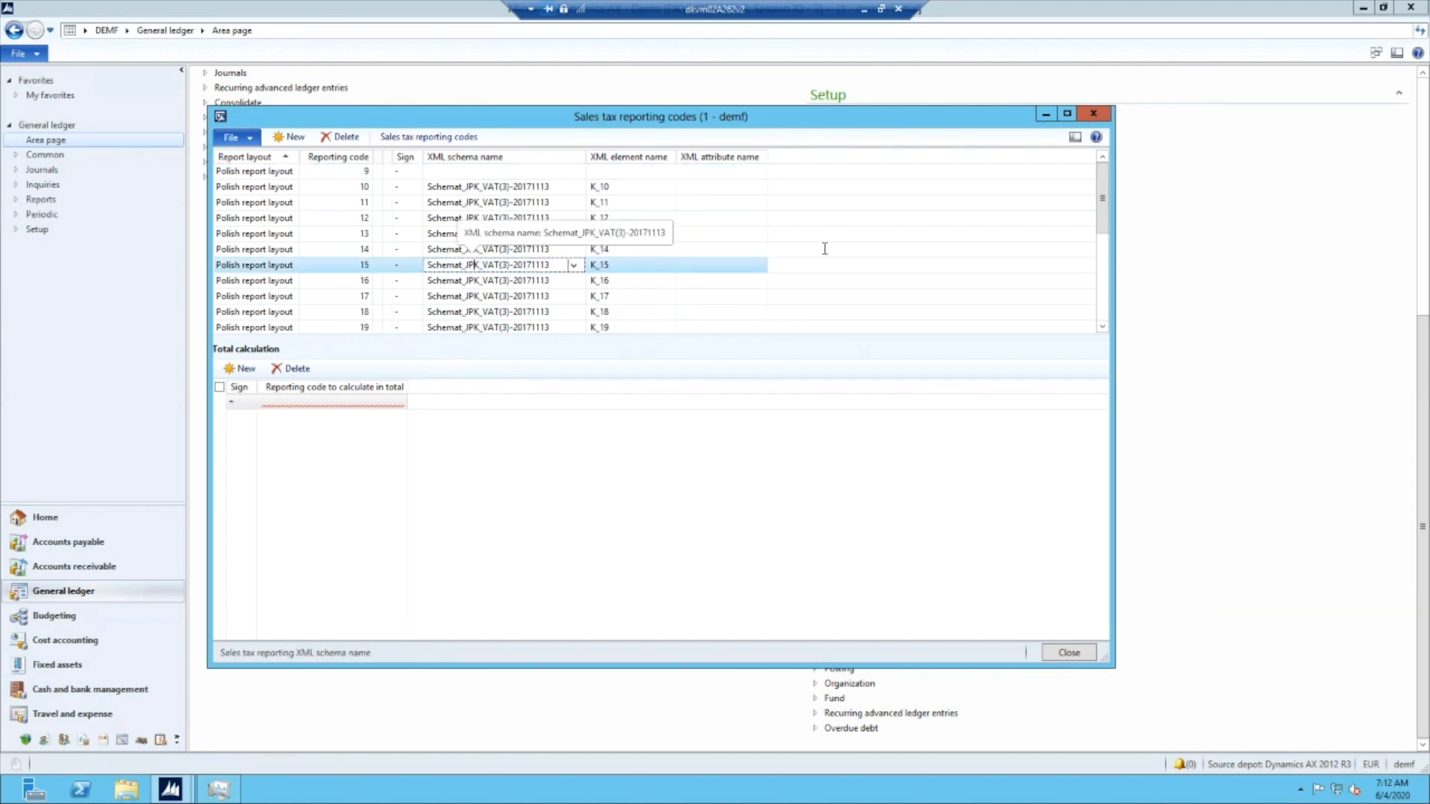
pyautogui.scroll(-1, 866, 253)
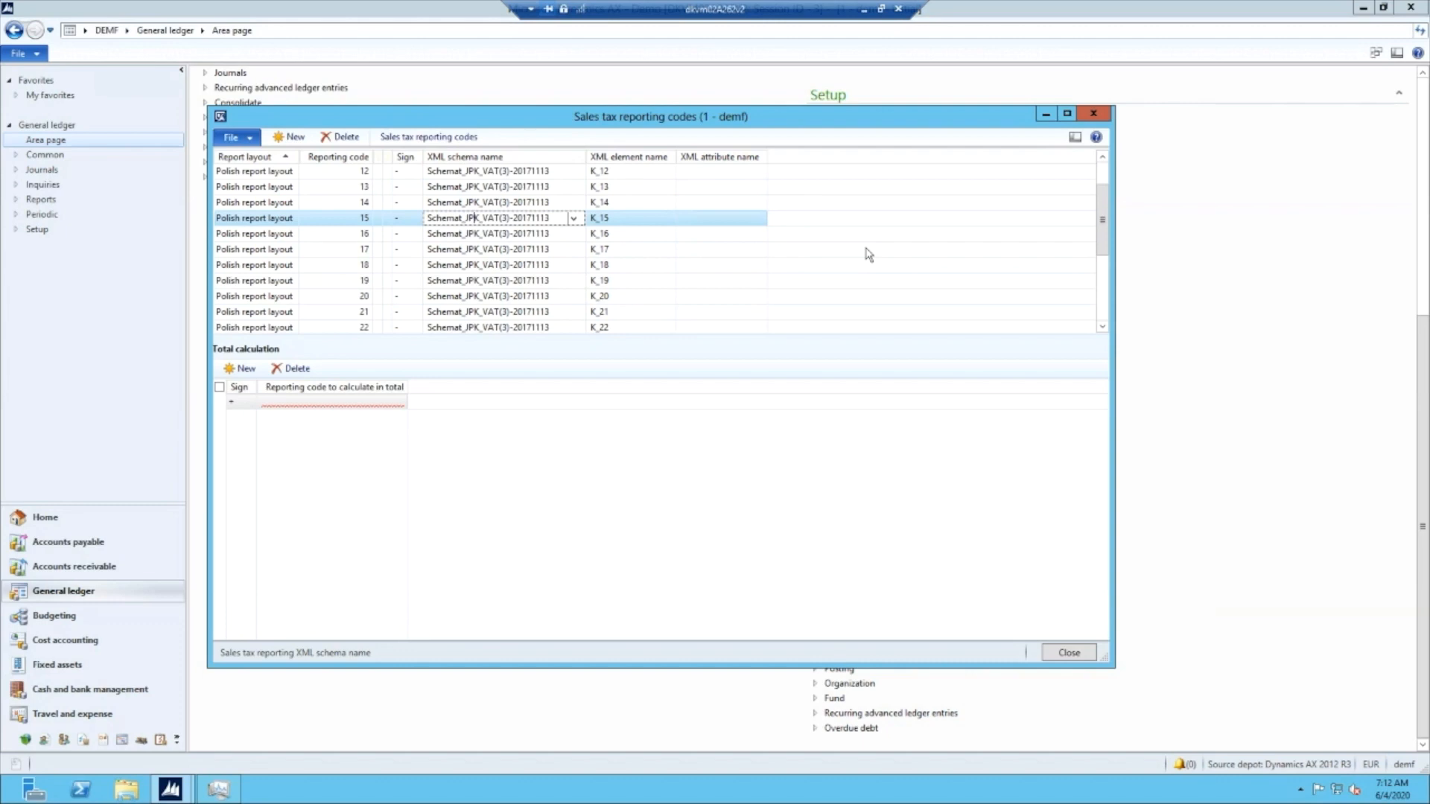
pyautogui.scroll(-10, 868, 255)
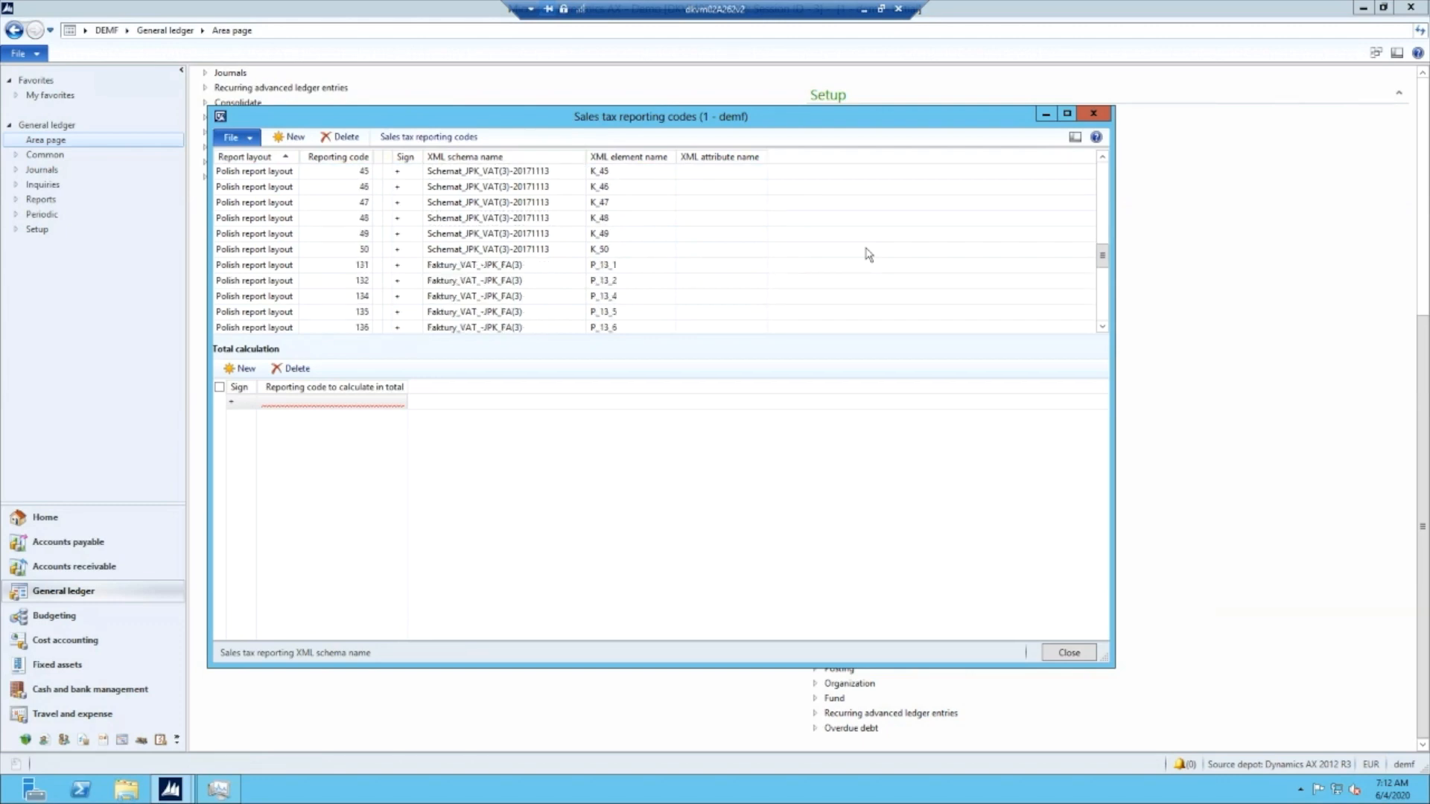
pyautogui.scroll(-6, 866, 253)
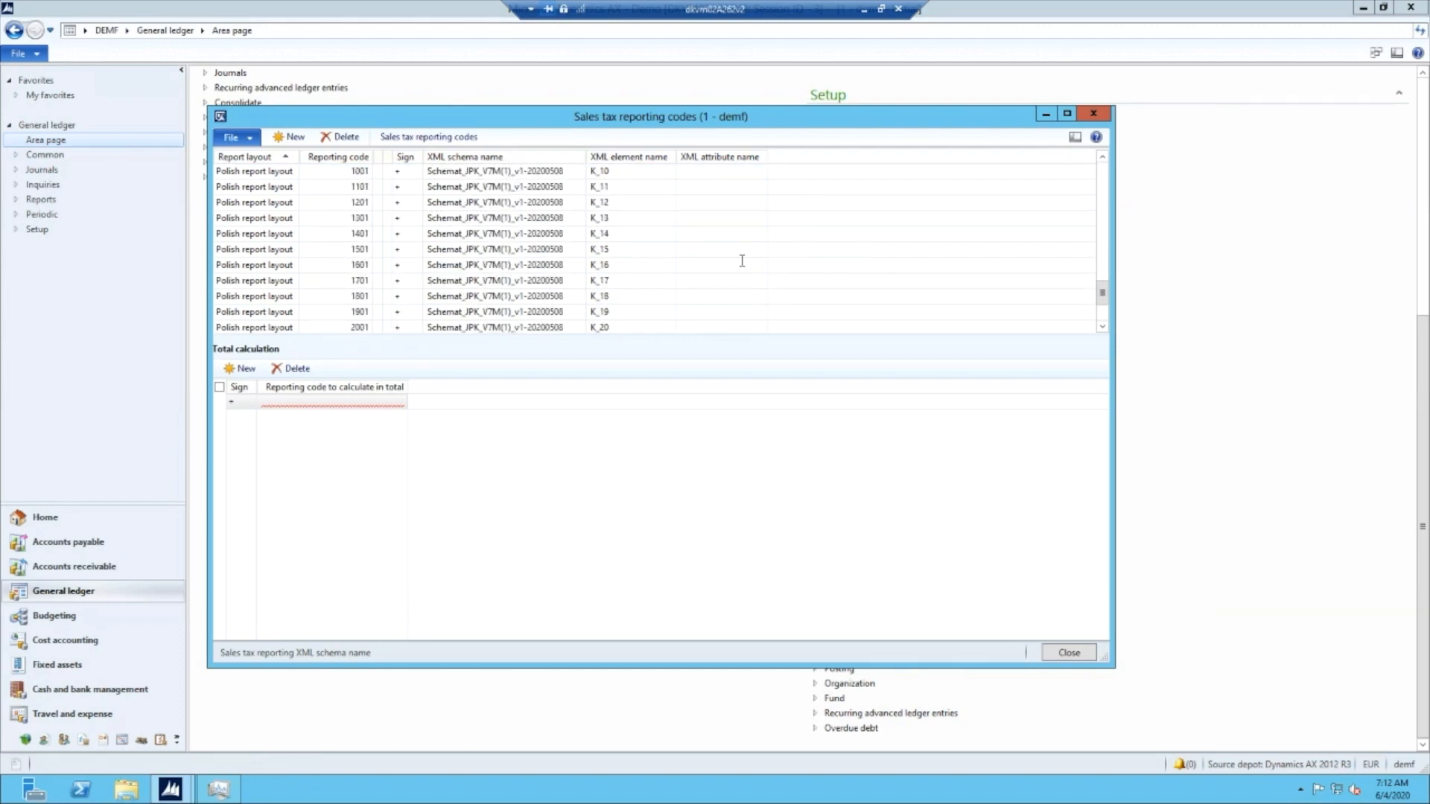
# - Examine the total calculation of reporting code 1001 and review the remaining codes mapped to the JPK_V7M schema
pyautogui.scroll(1, 742, 261)
pyautogui.click(494, 219)
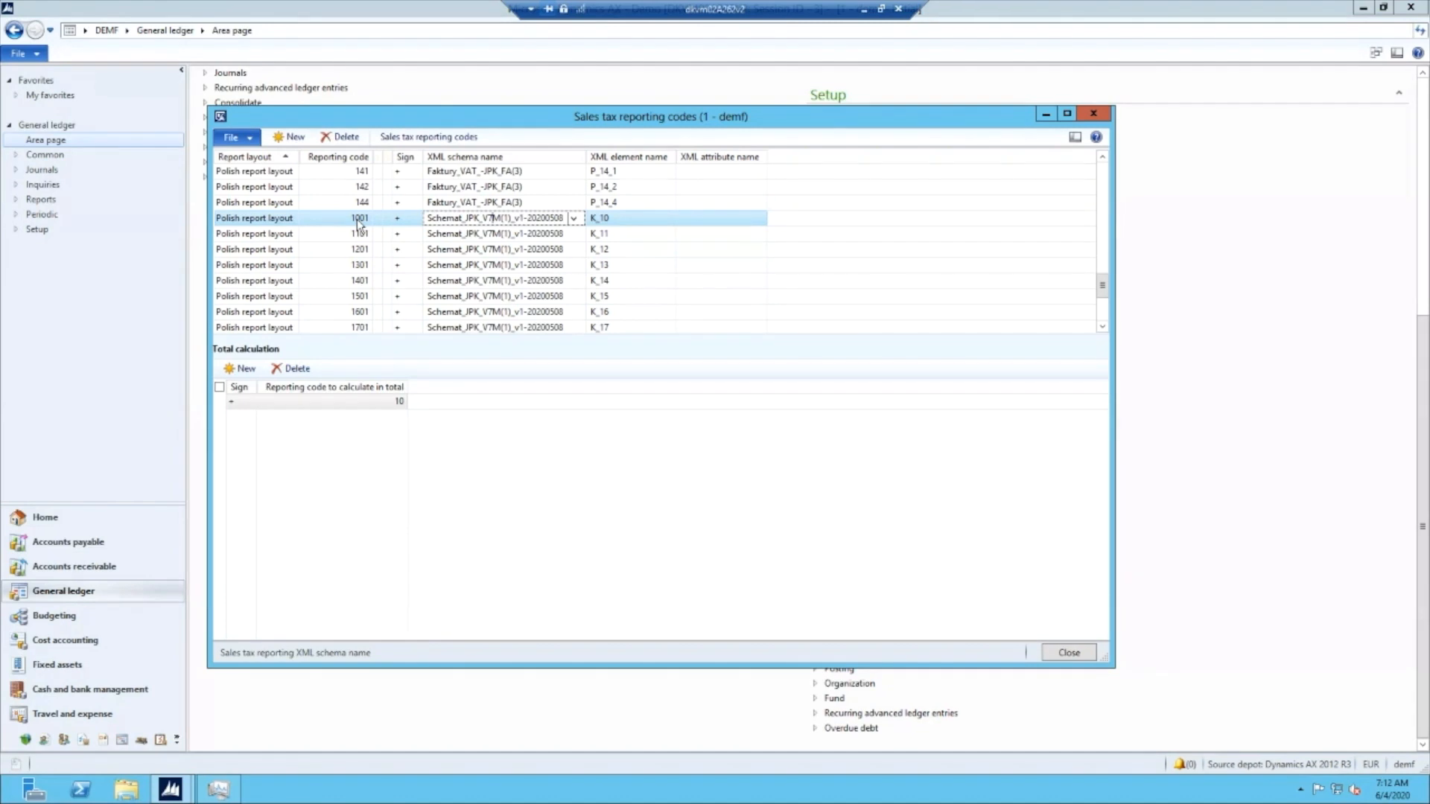
pyautogui.click(383, 404)
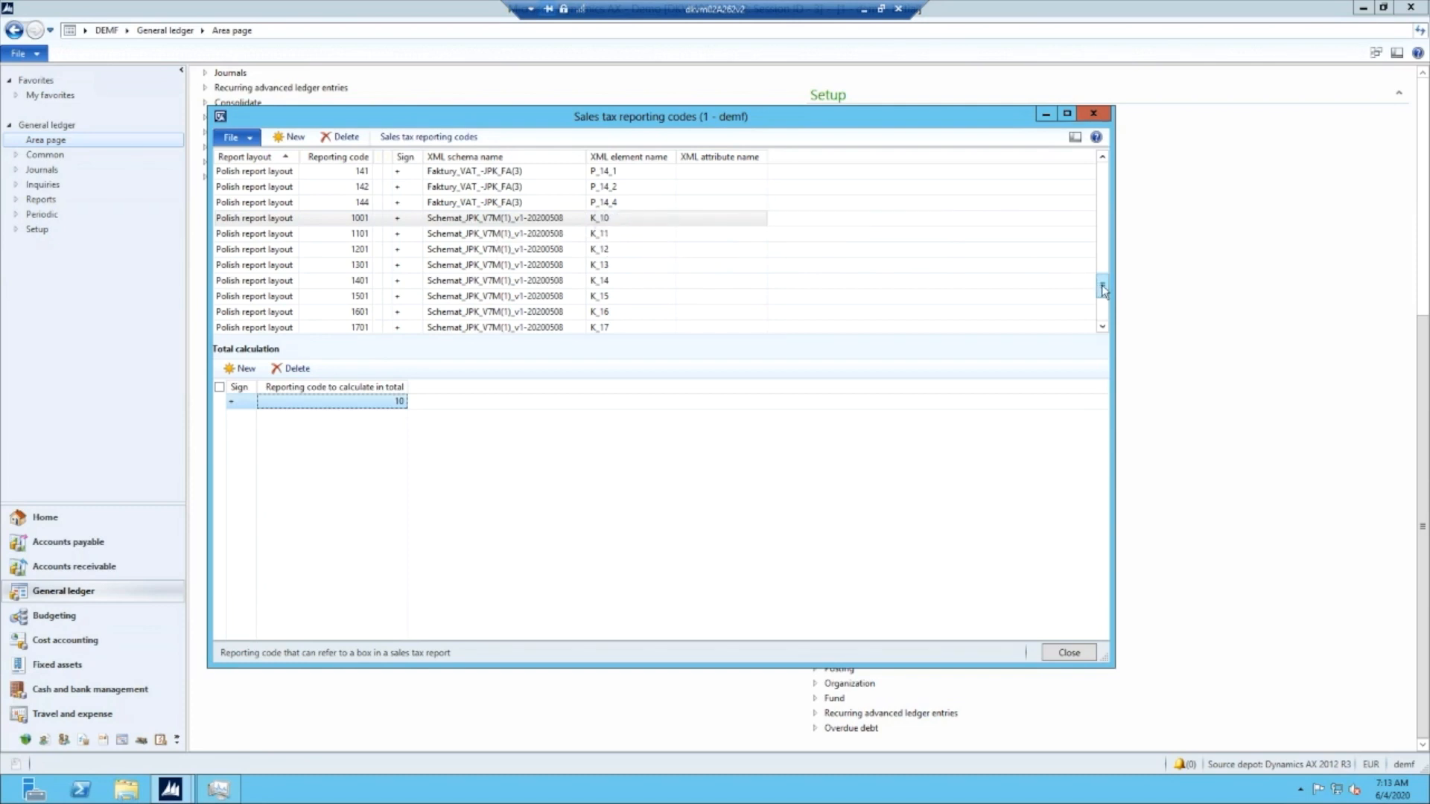
pyautogui.moveTo(1102, 287); pyautogui.dragTo(1103, 308)
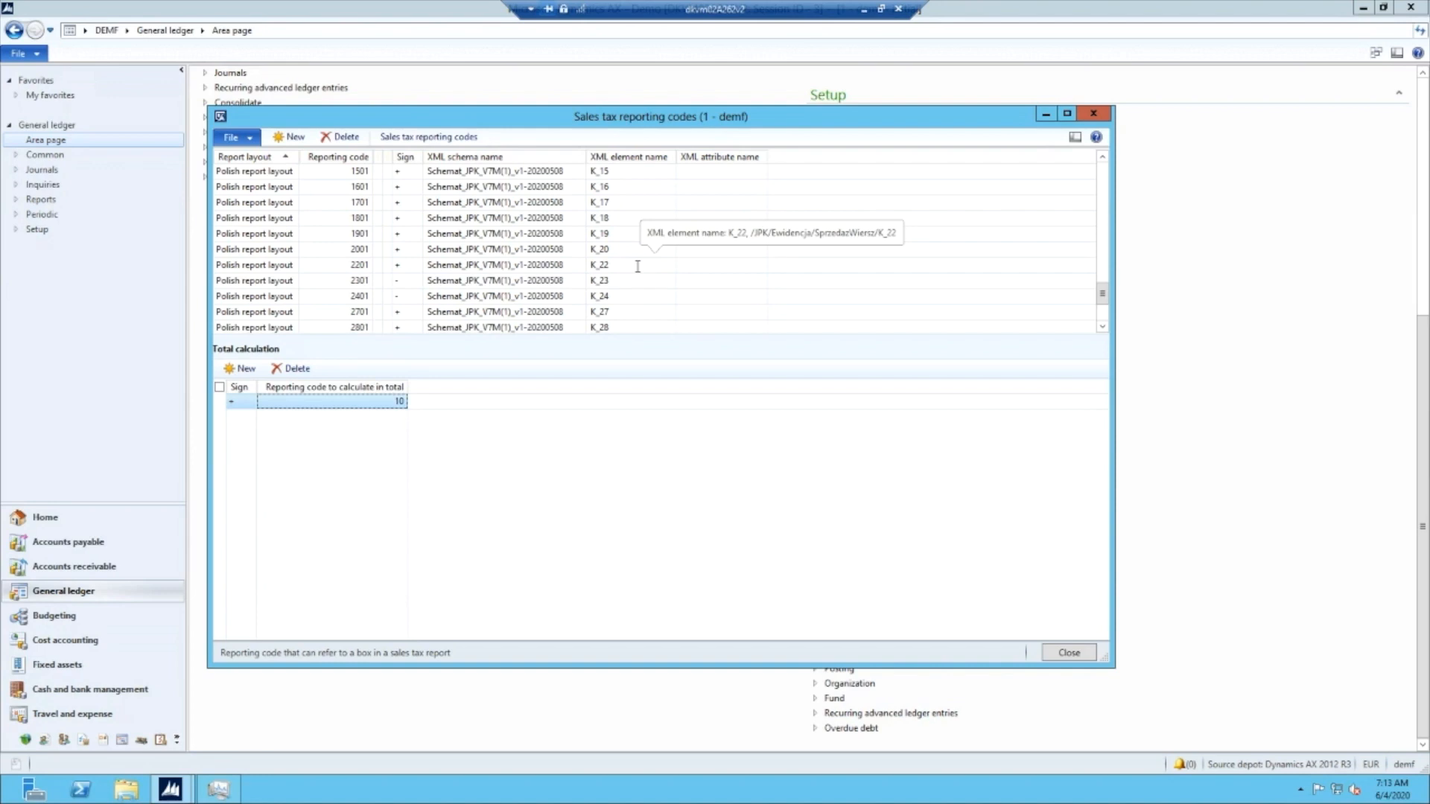
pyautogui.click(1102, 311)
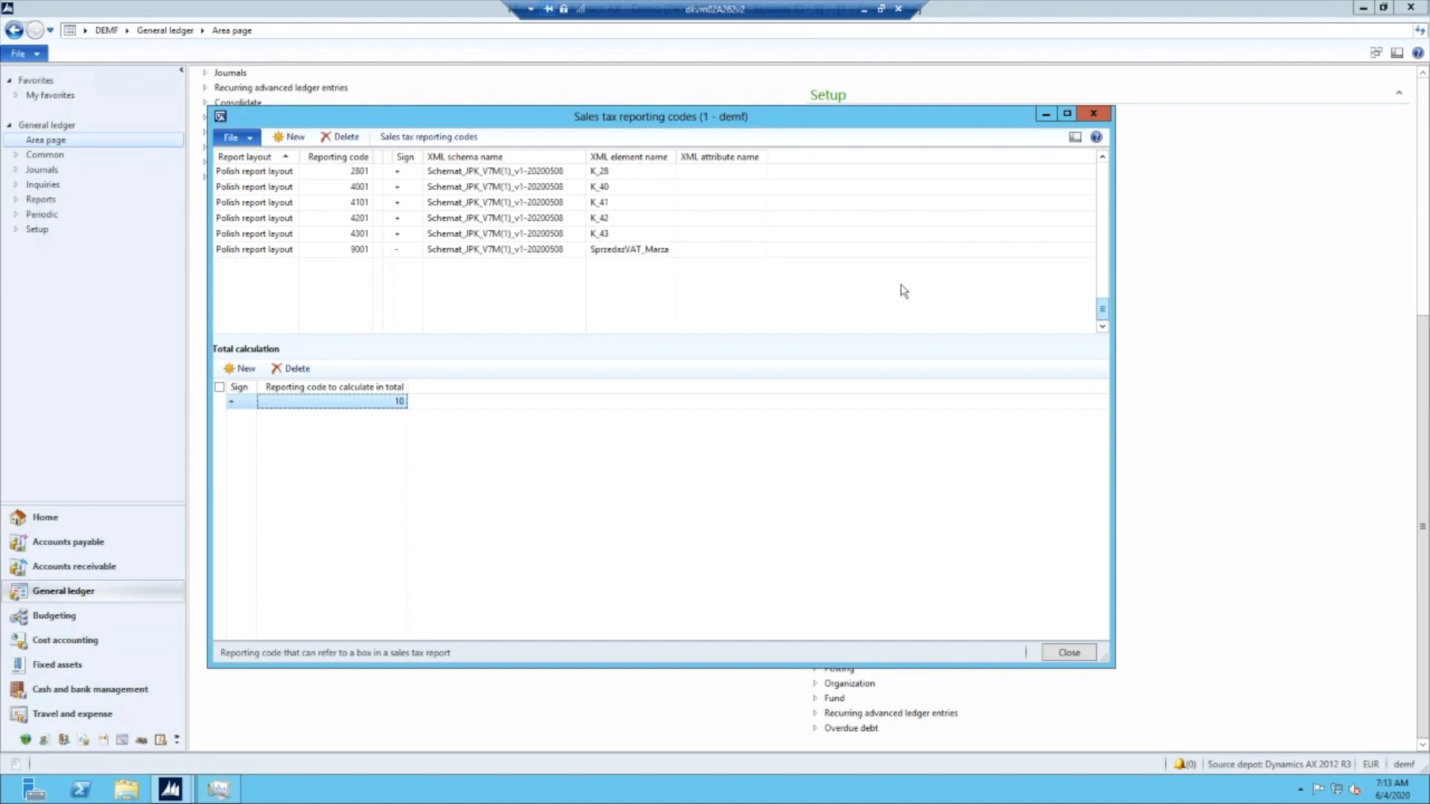
# - Check the XML element K_40 of reporting code 4001 and the reporting code used in its total calculation
pyautogui.click(635, 188)
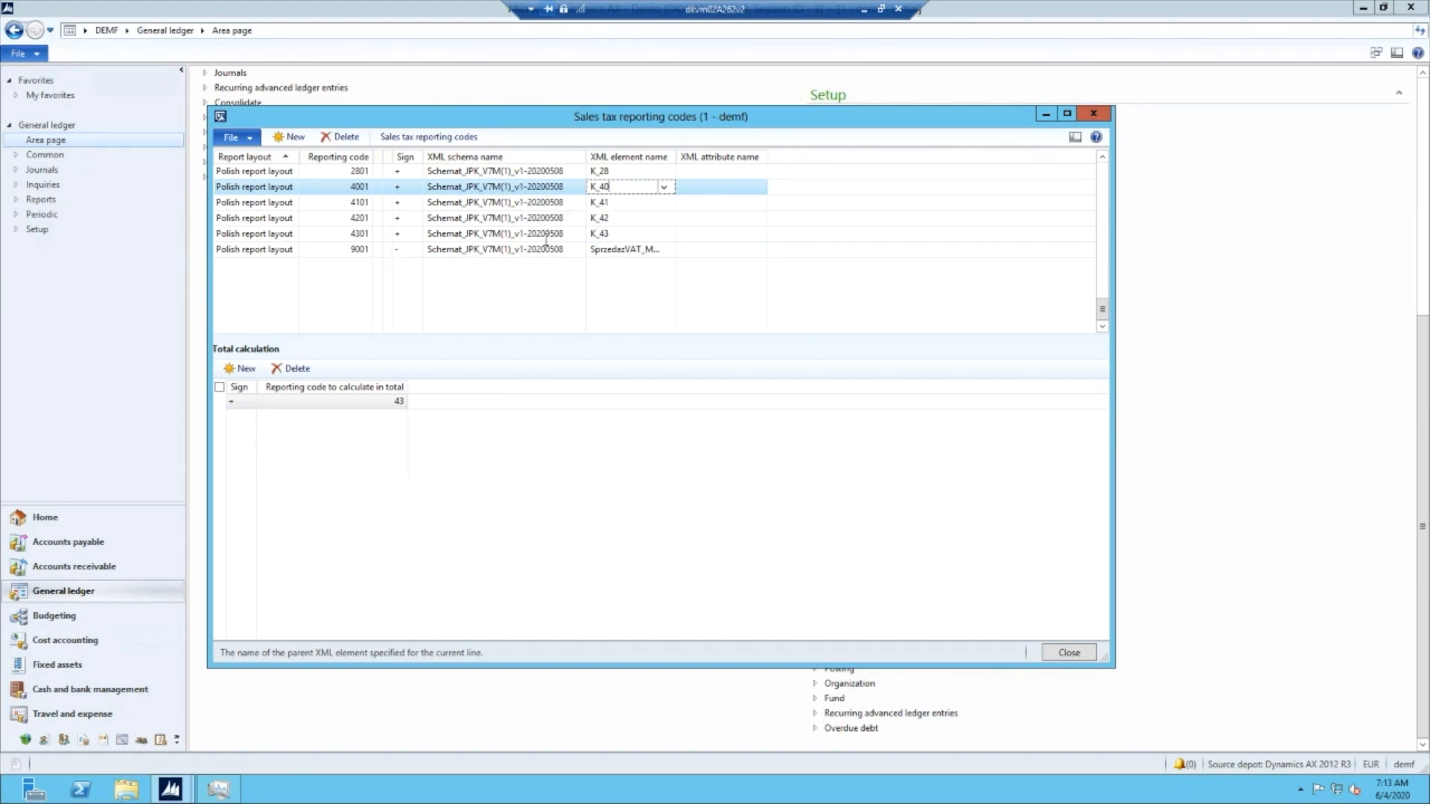
pyautogui.doubleClick(604, 187)
pyautogui.click(388, 403)
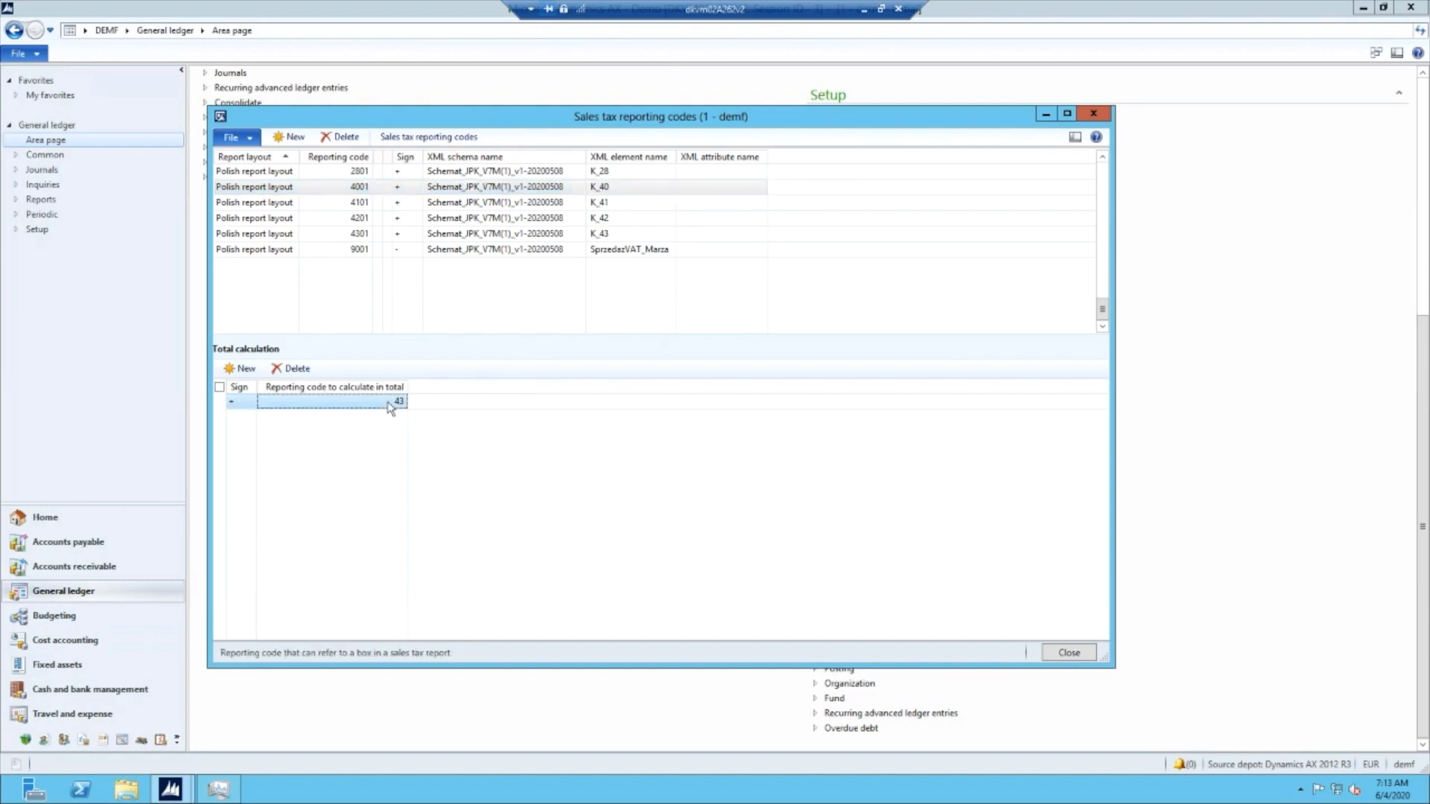
pyautogui.click(624, 186)
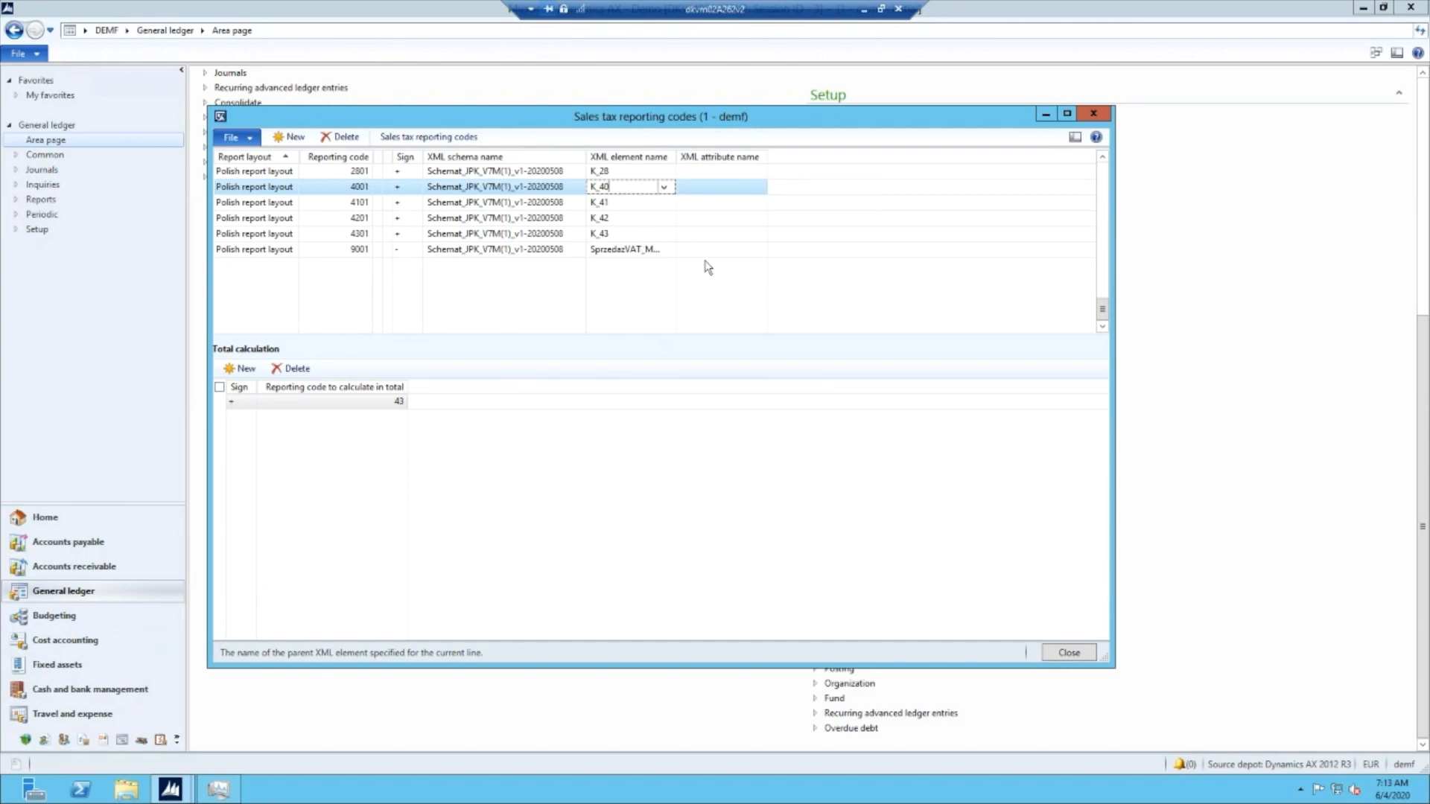
# - Look through the reporting codes of the other schemas, check code 1601 of the JPK_V7M schema, and close the form
pyautogui.scroll(5, 706, 264)
pyautogui.scroll(4, 706, 261)
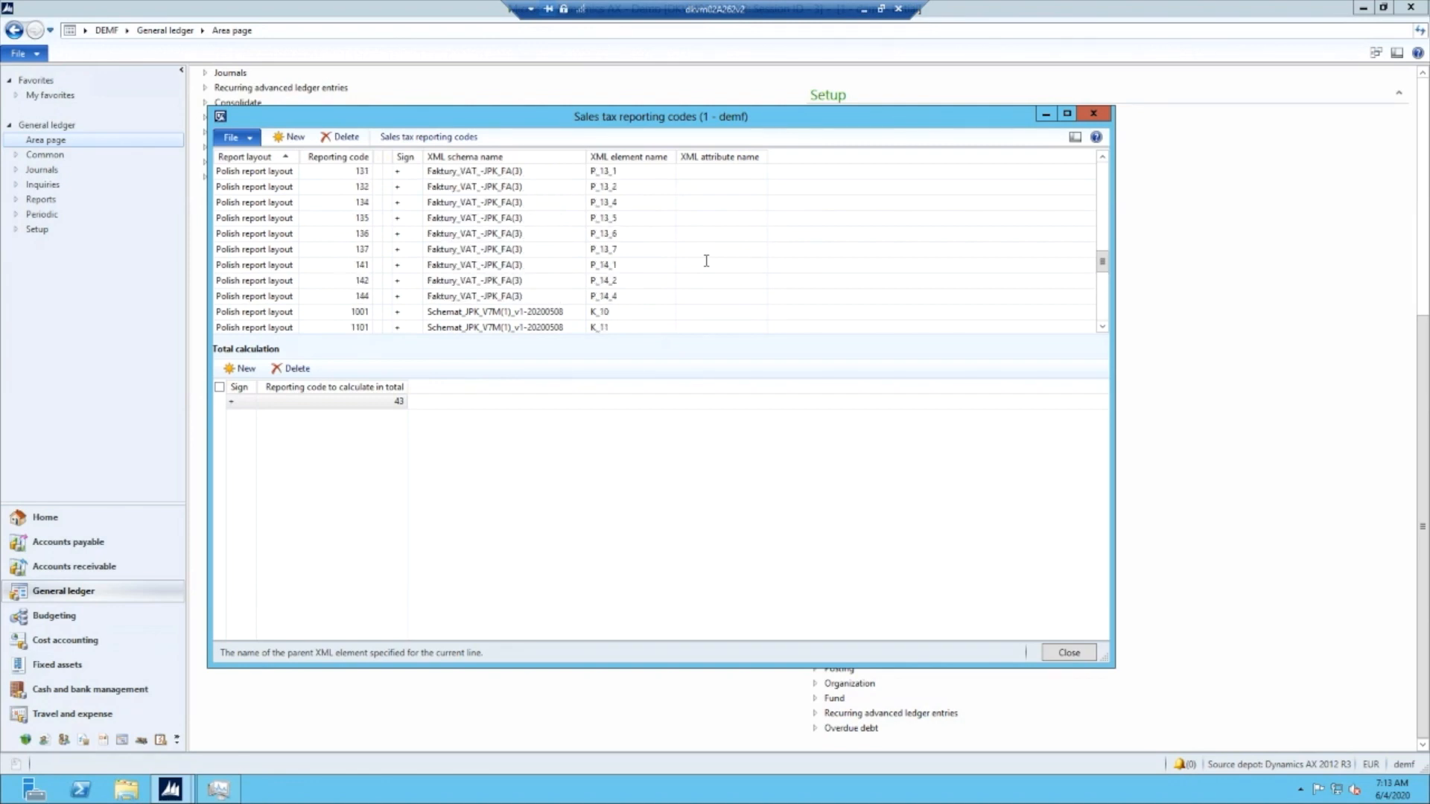
pyautogui.scroll(1, 706, 261)
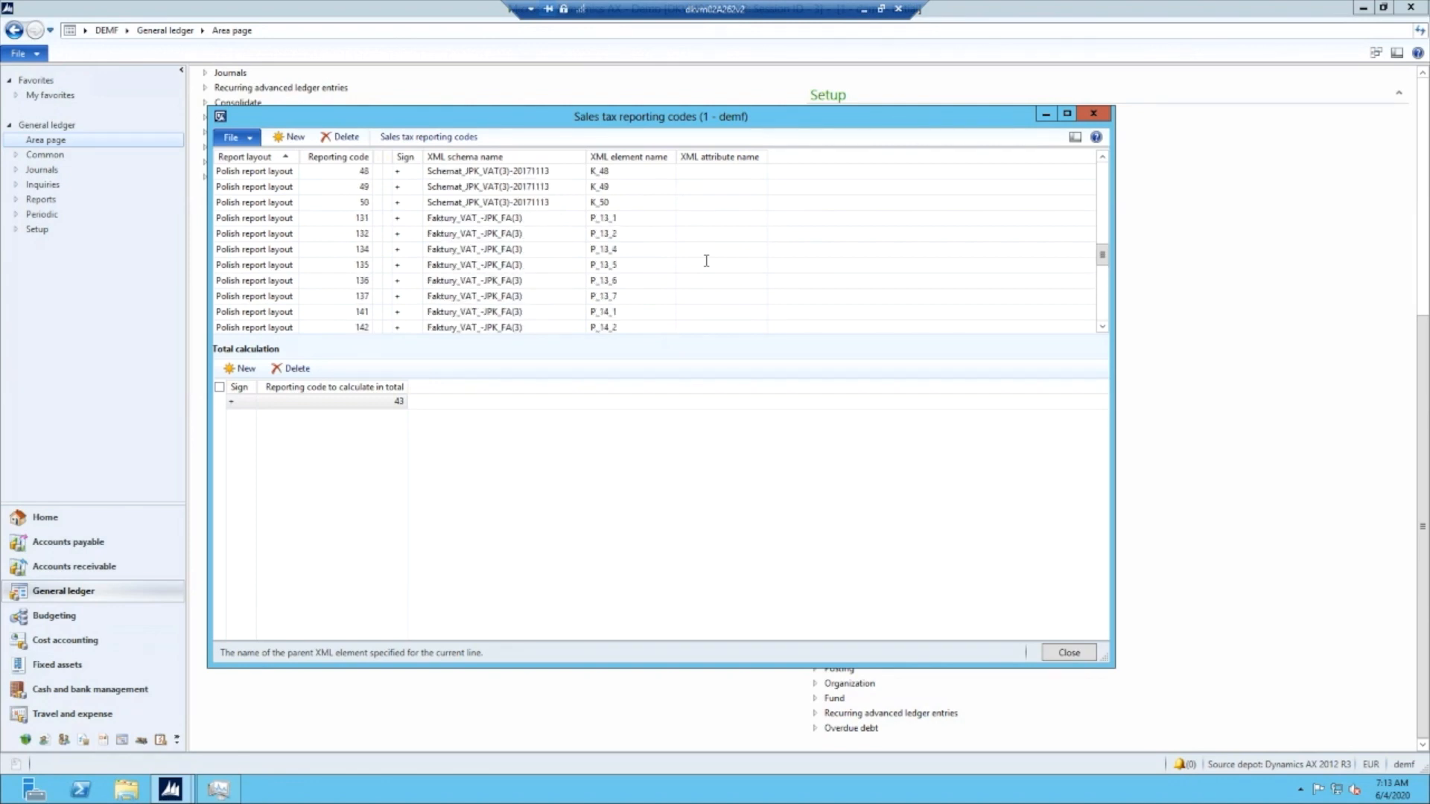
pyautogui.scroll(-4, 706, 261)
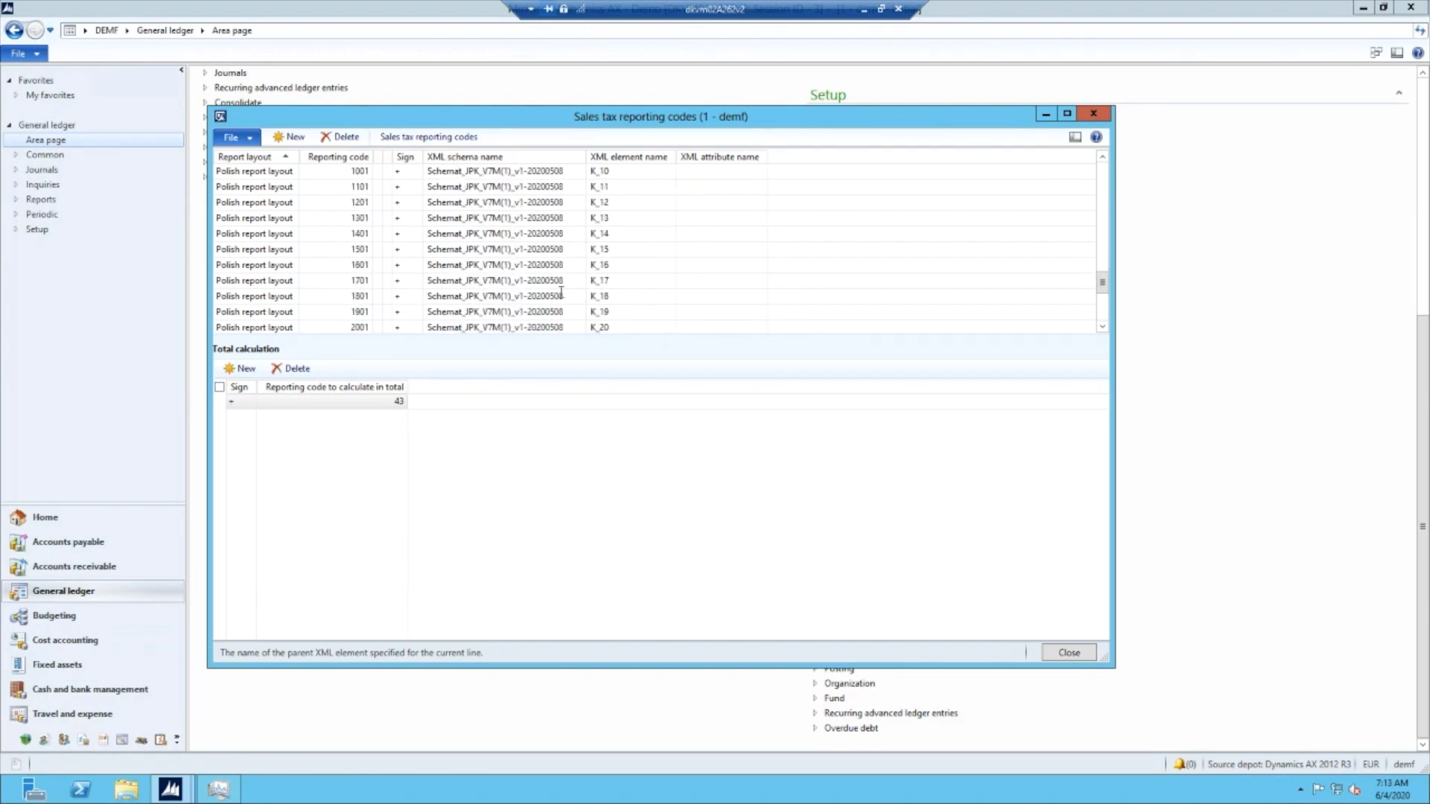
pyautogui.click(551, 266)
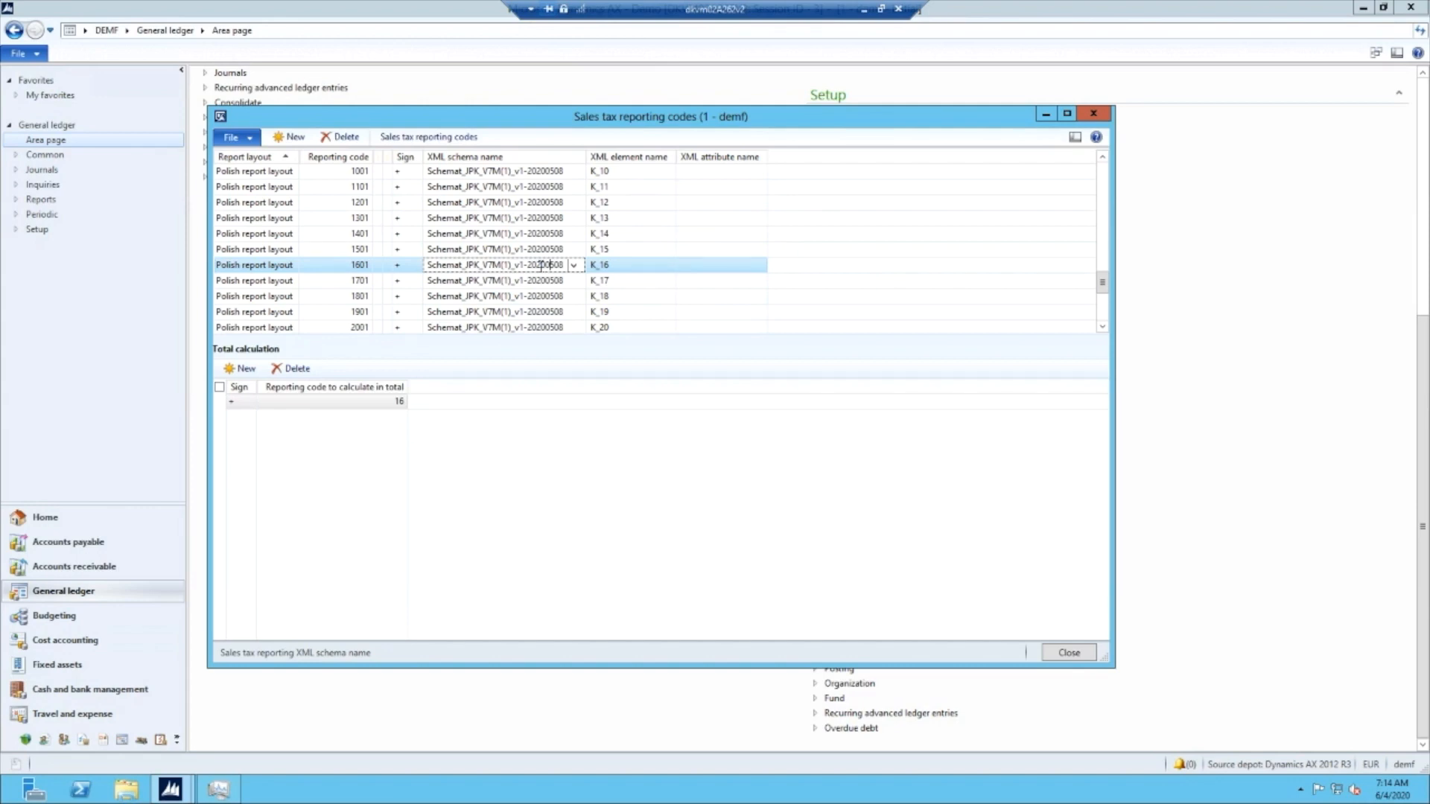
pyautogui.click(1084, 655)
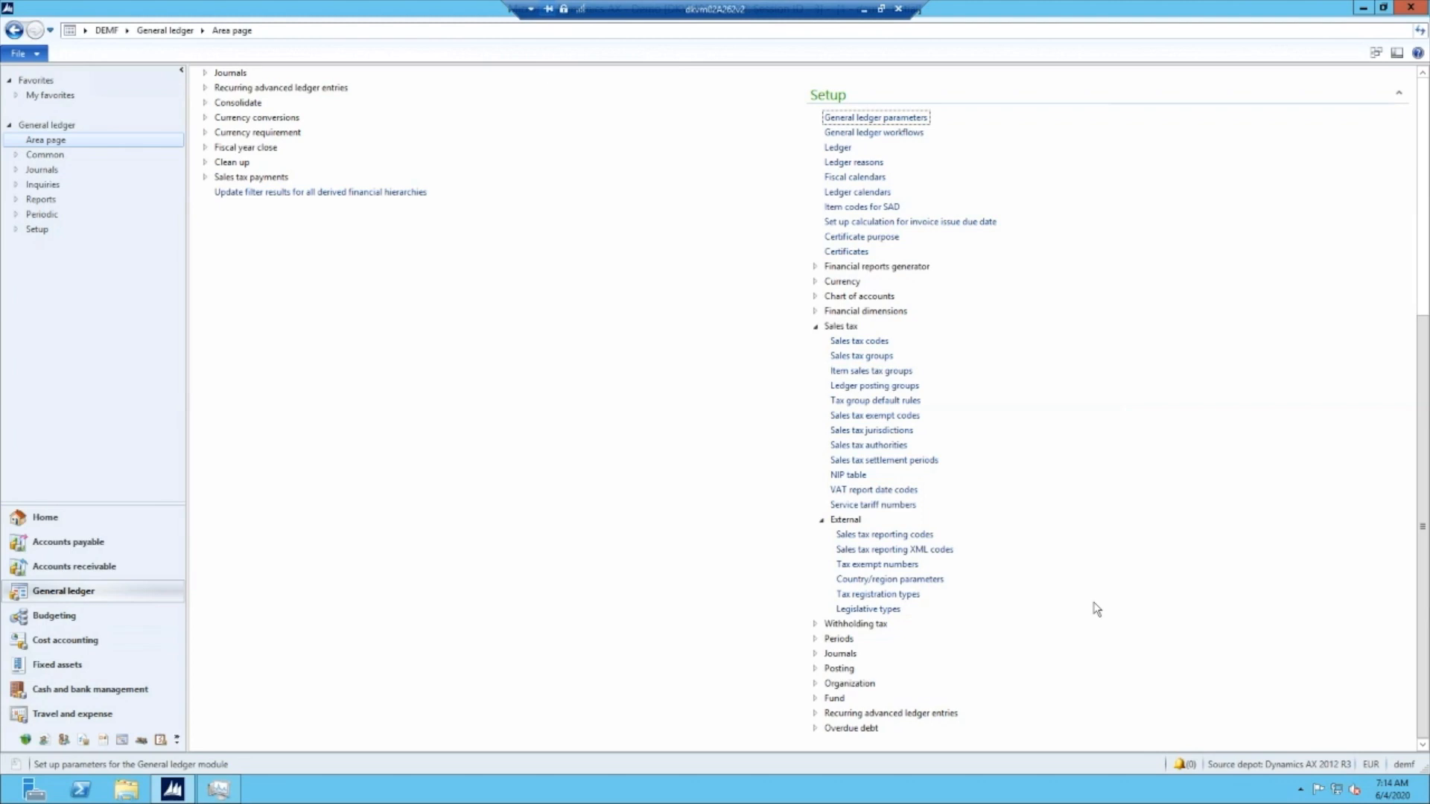
# - Review the electronic reporting properties of sales tax code S23-GTU-01 and close the sales tax codes
pyautogui.click(864, 342)
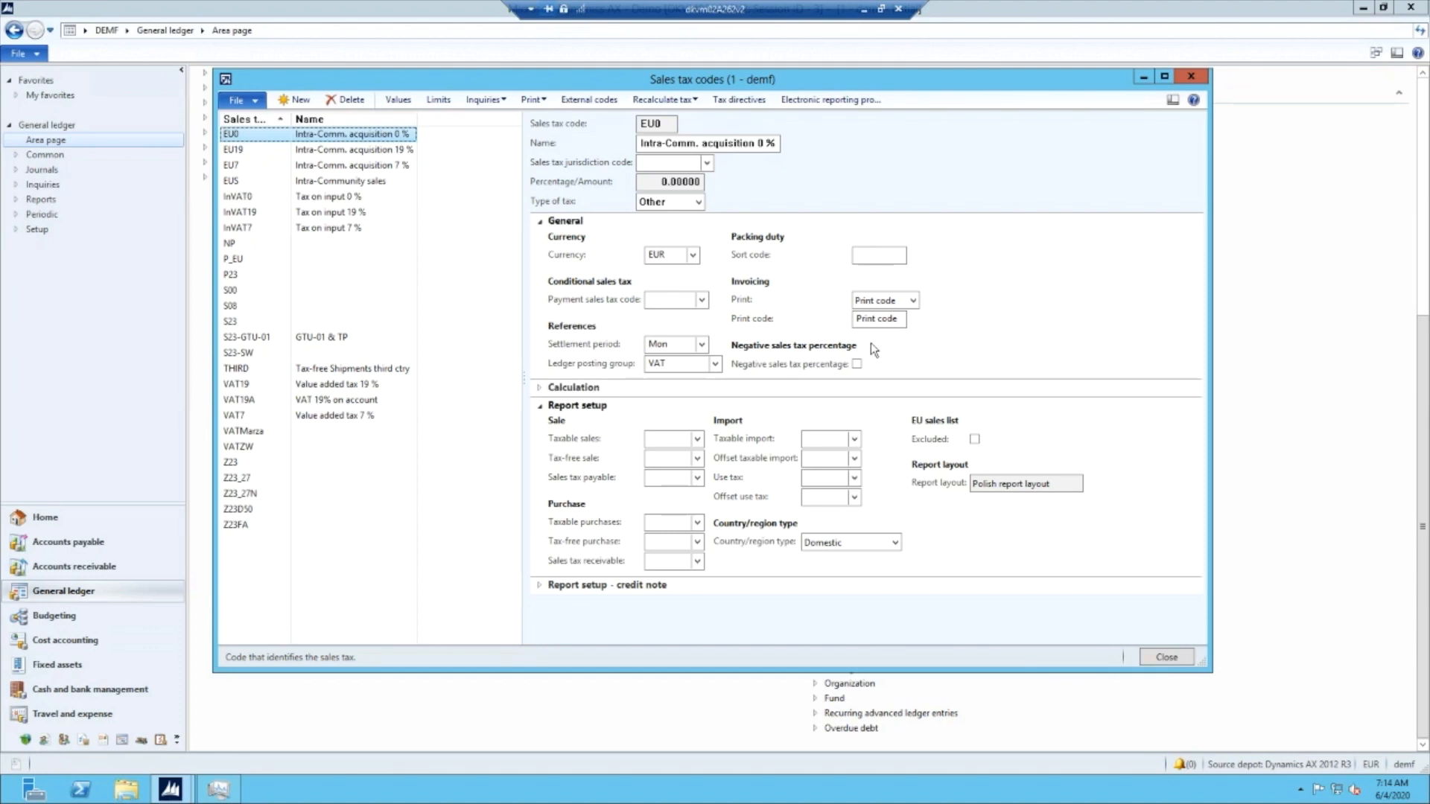
pyautogui.click(269, 338)
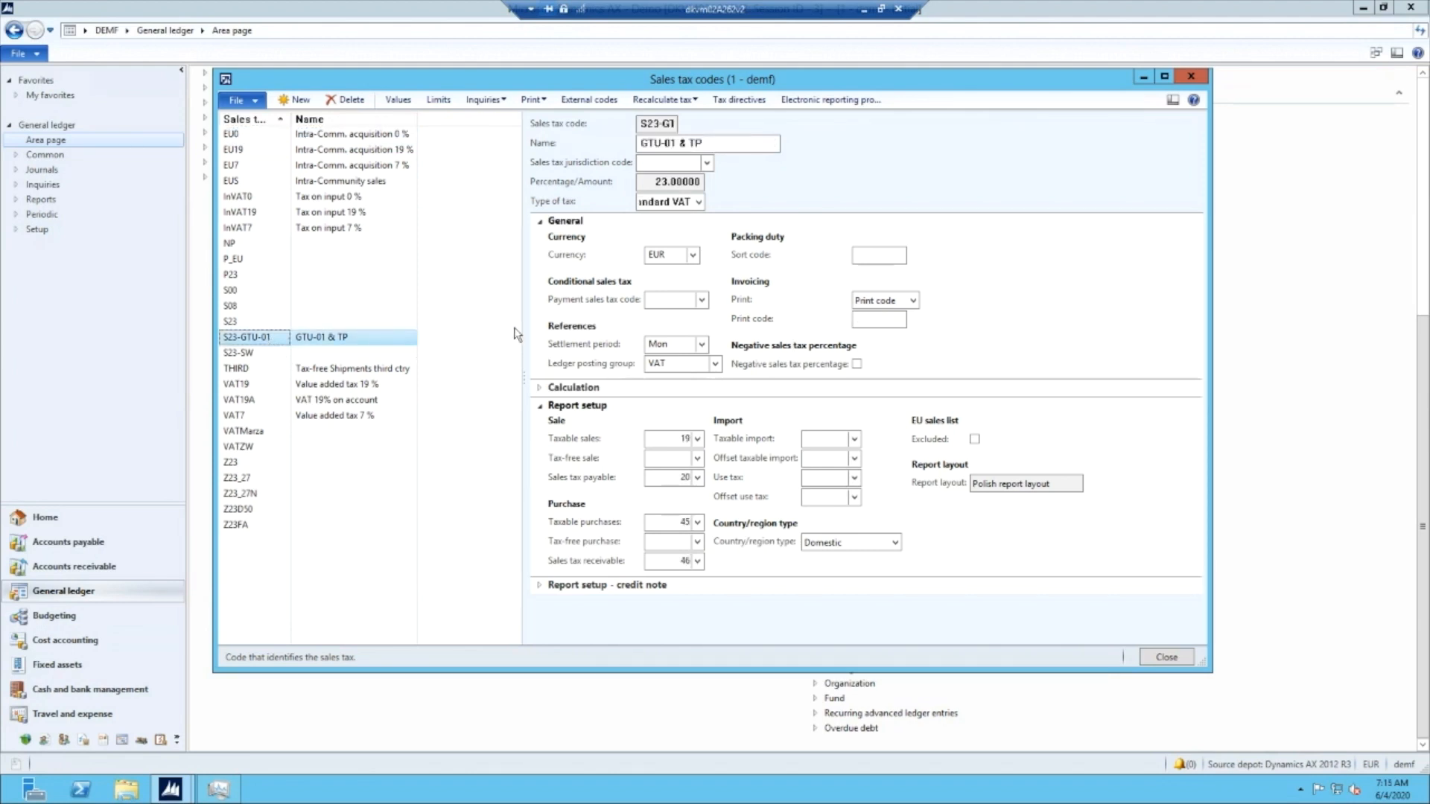
pyautogui.click(859, 106)
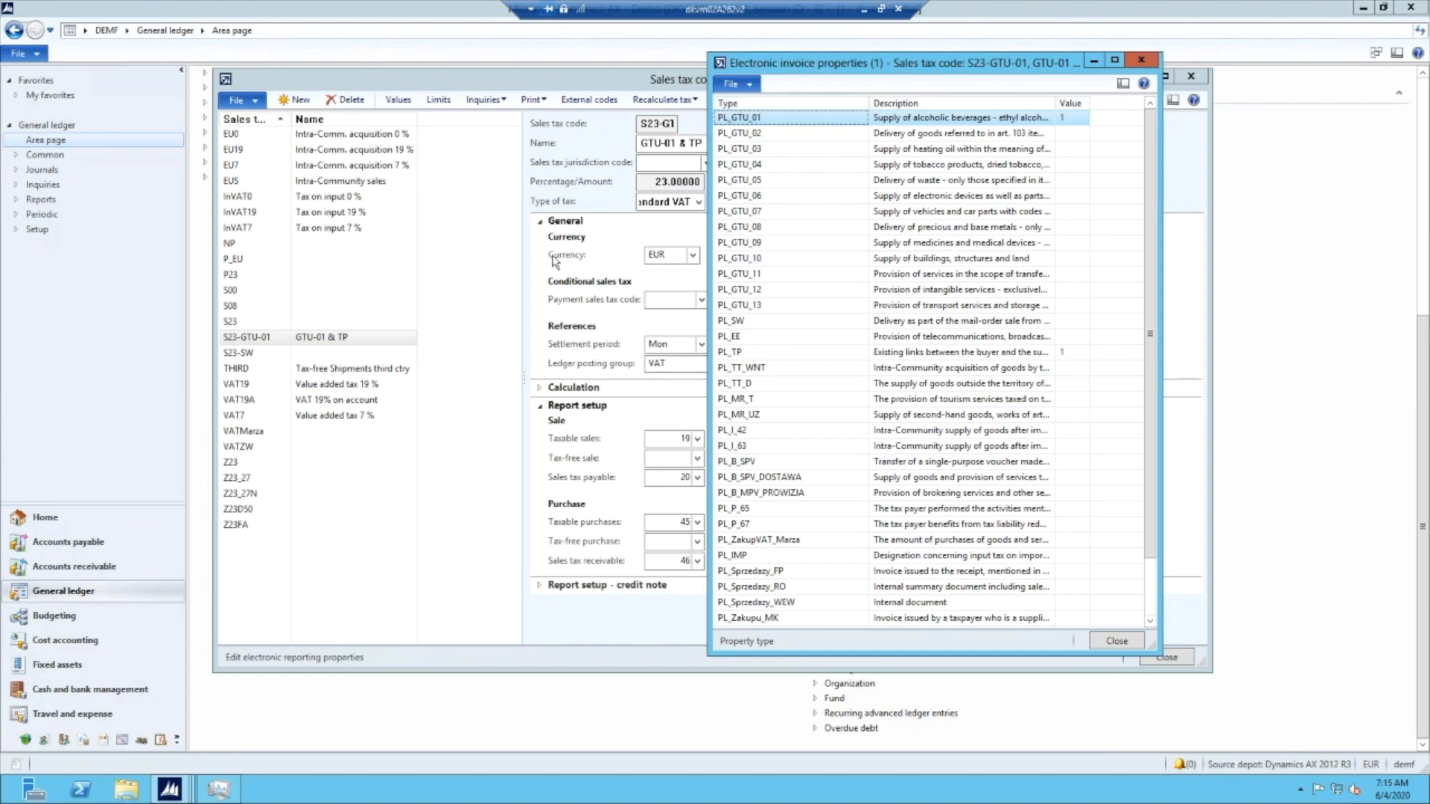
pyautogui.click(1101, 648)
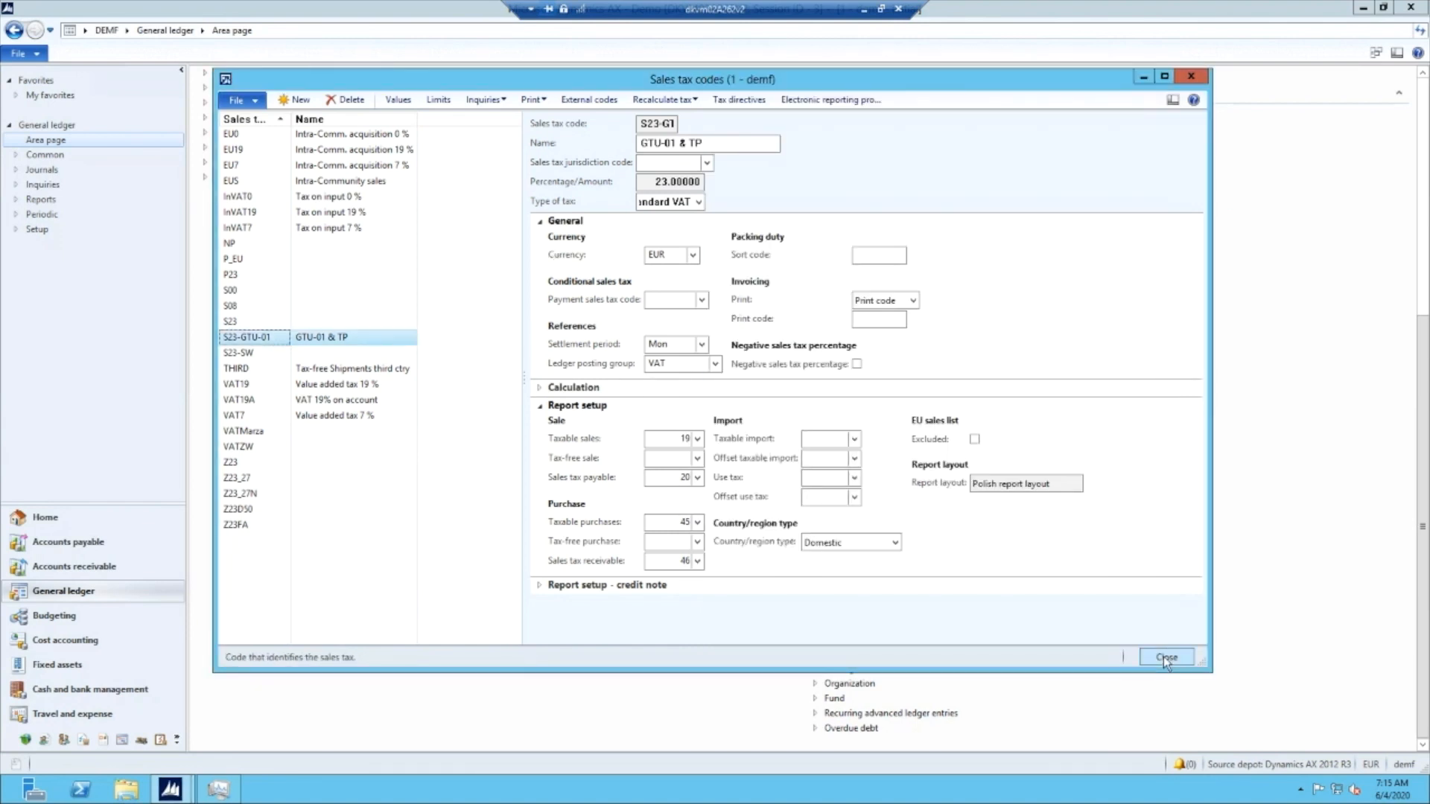
pyautogui.click(1164, 656)
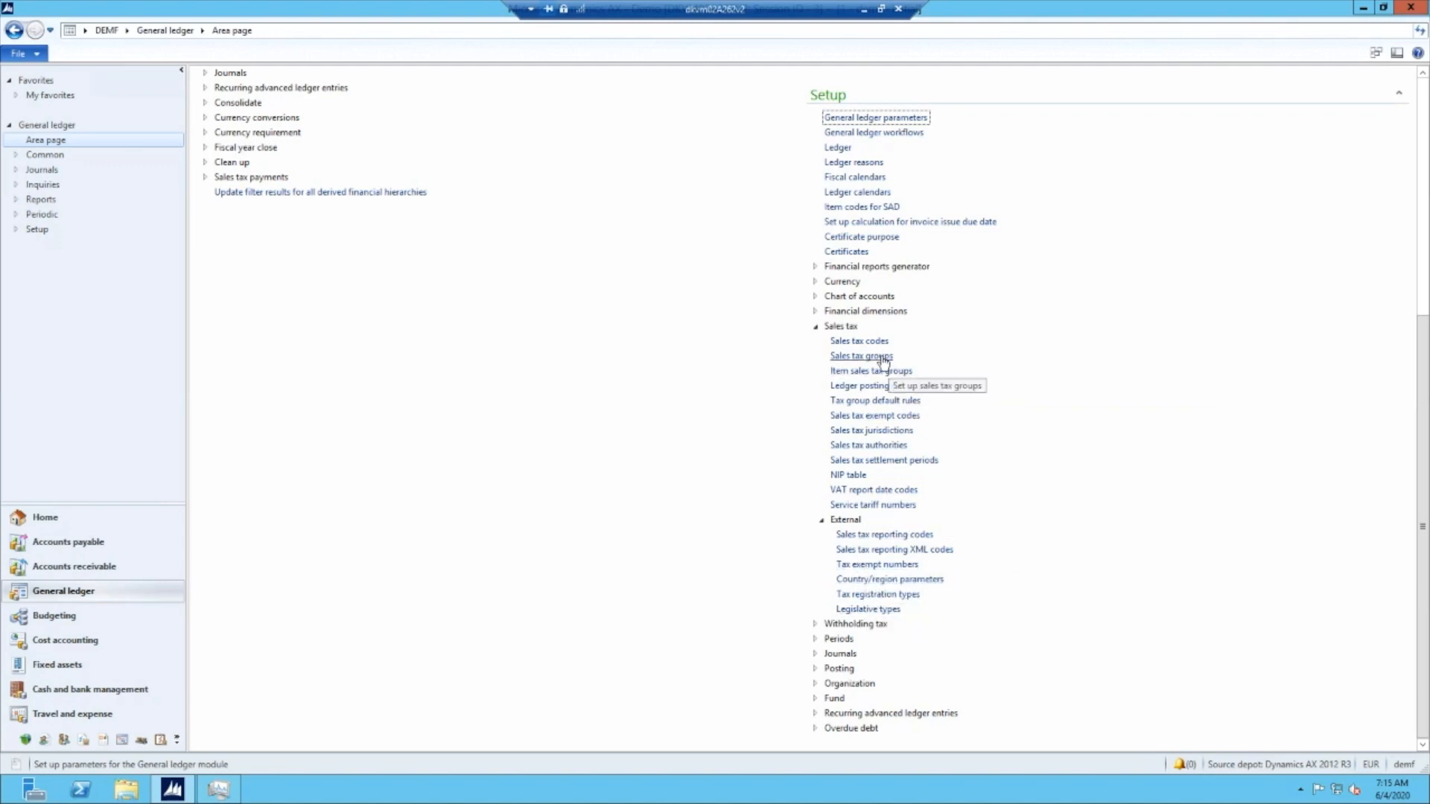
# - Set the PL_SW electronic reporting property of sales tax group AP-DOM to 1 and close the sales tax groups
pyautogui.click(879, 356)
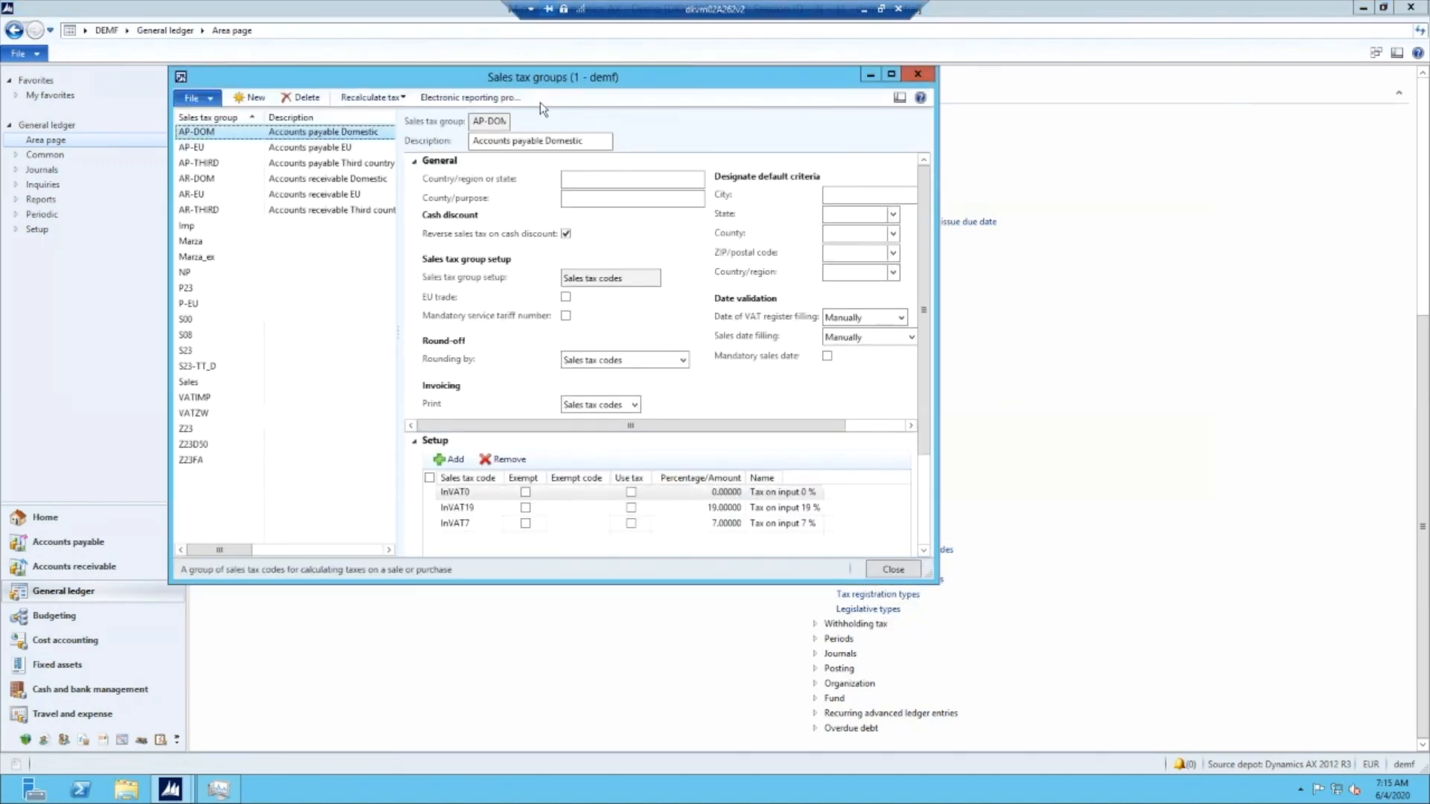
pyautogui.click(490, 100)
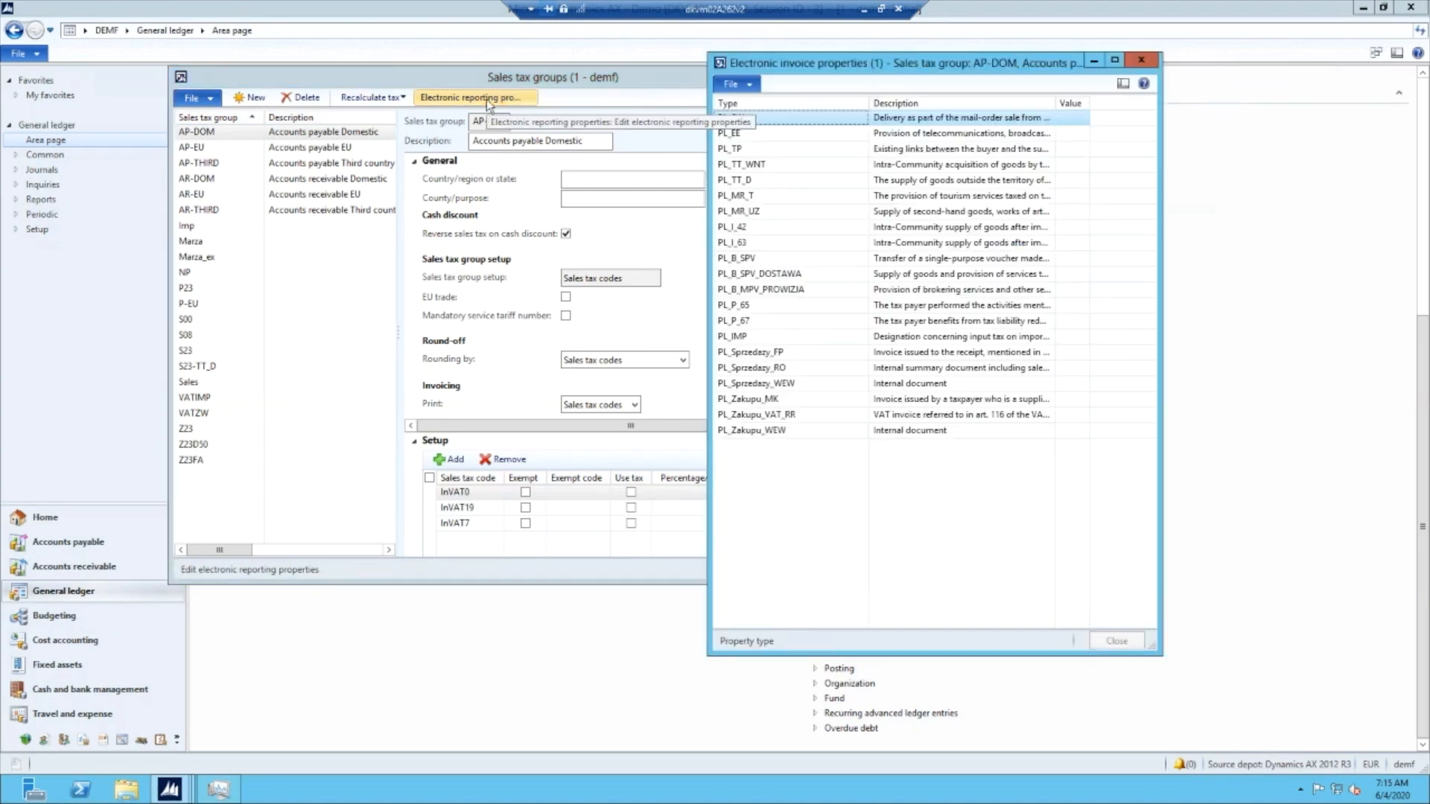
pyautogui.click(1067, 119)
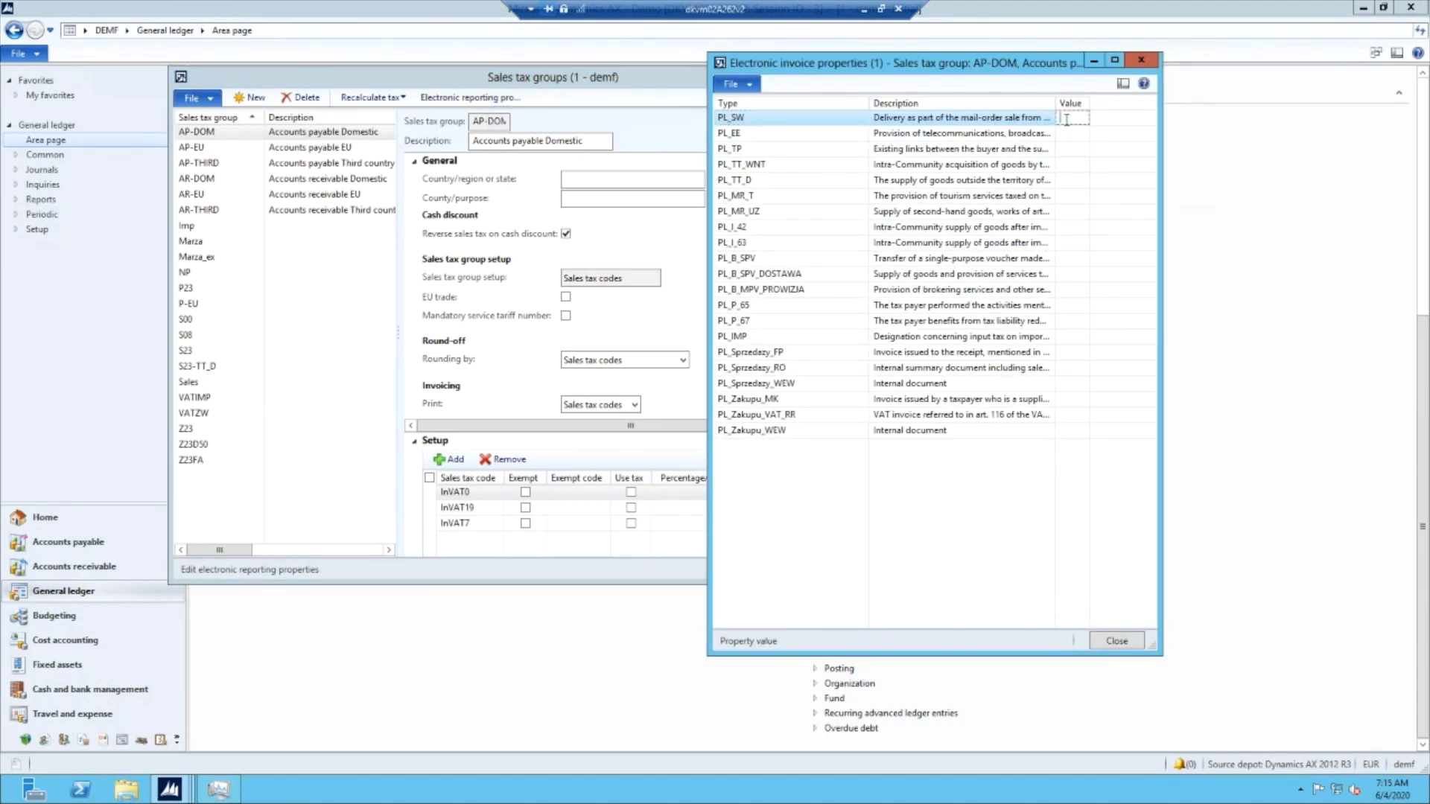
pyautogui.write('1')
pyautogui.click(1104, 645)
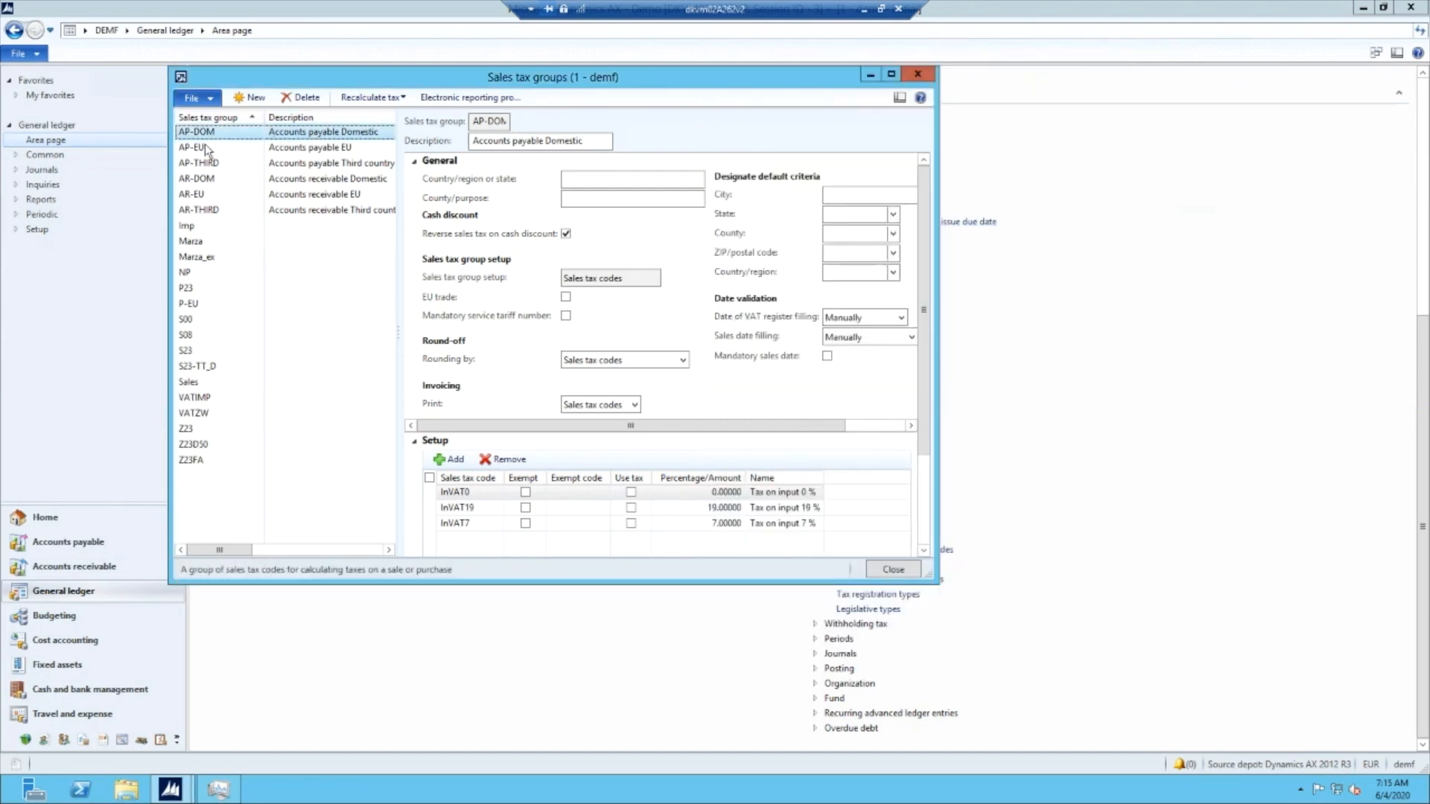
pyautogui.click(917, 74)
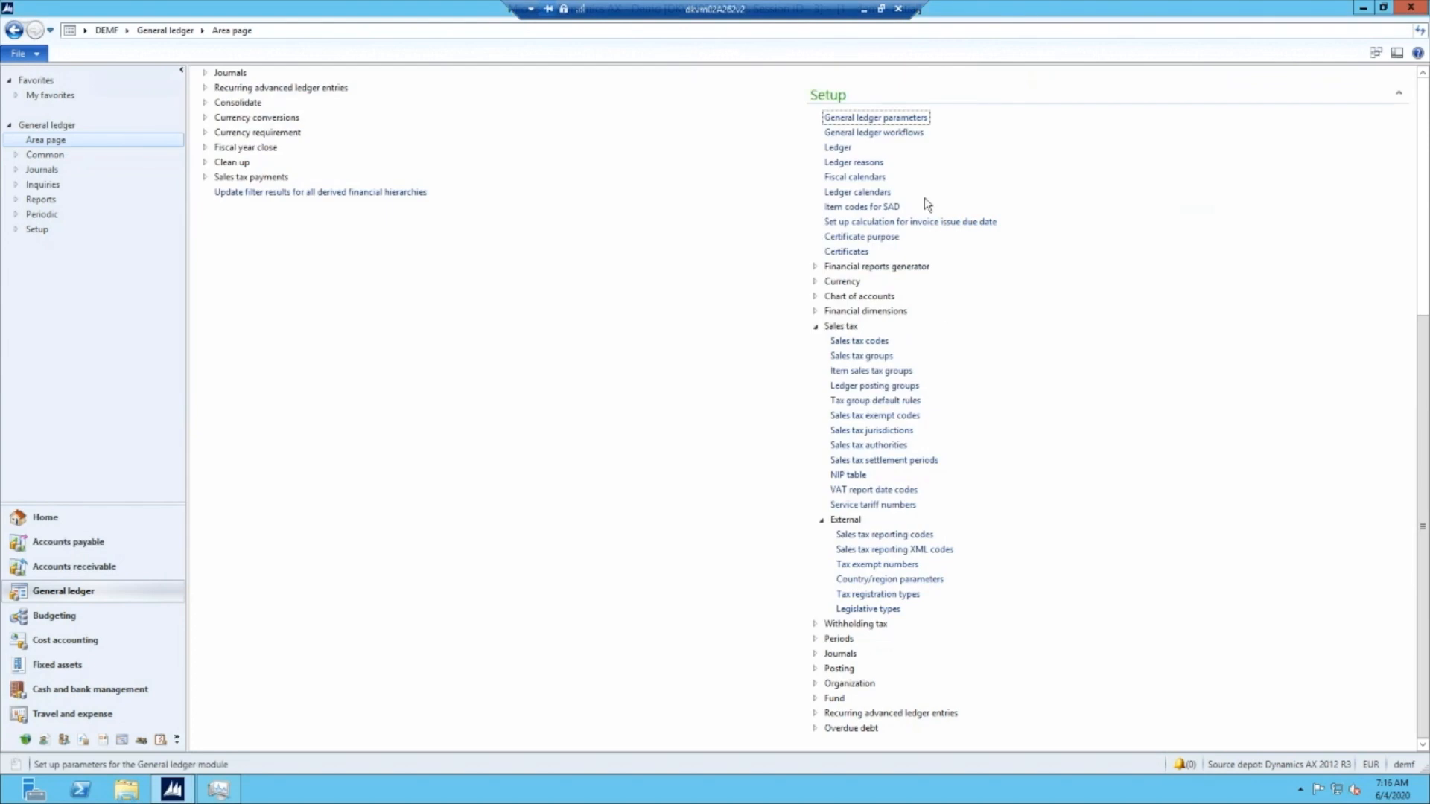
# - Look at the item sales tax groups and at the report setup of sales tax code S23-GTU-01, closing each form
pyautogui.click(881, 374)
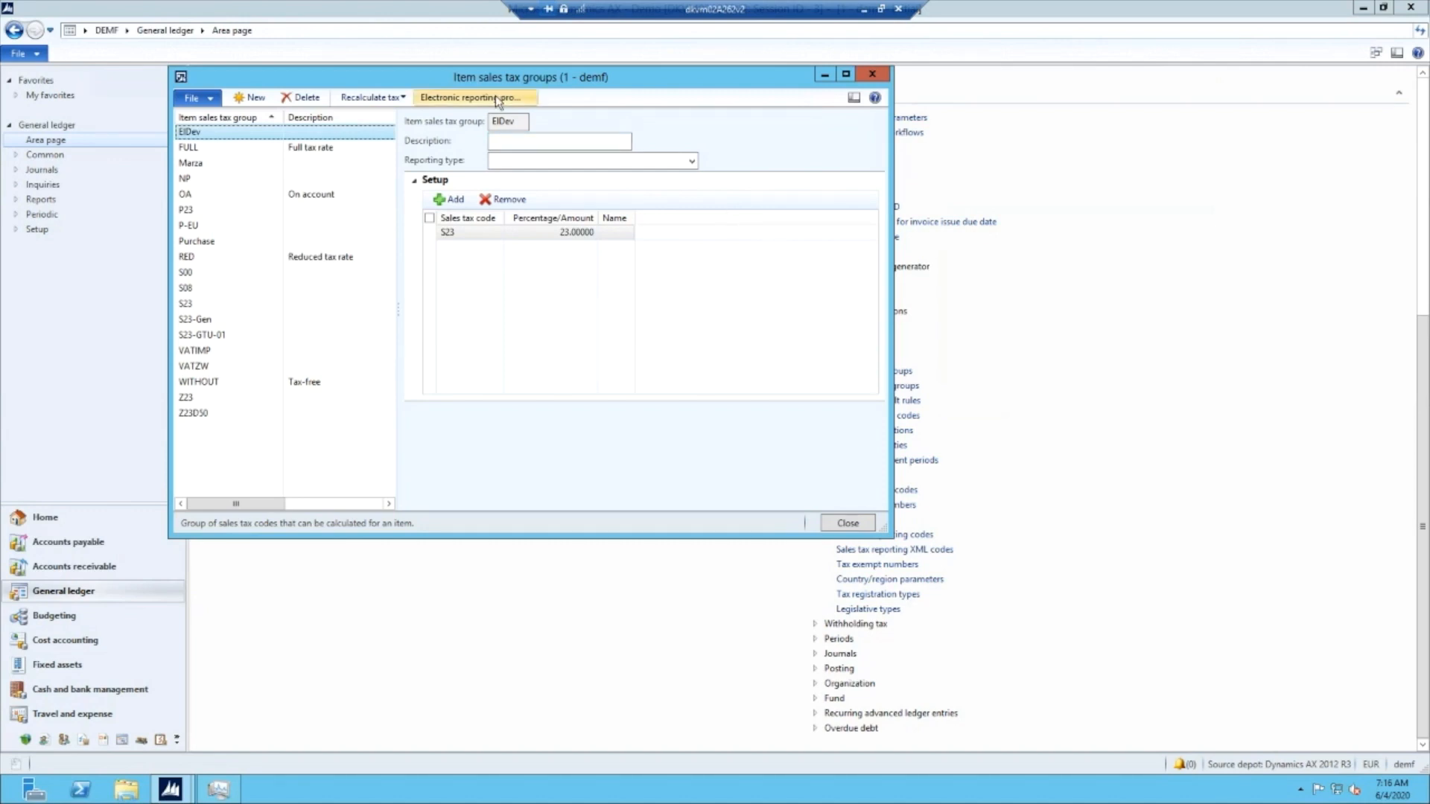
pyautogui.click(870, 75)
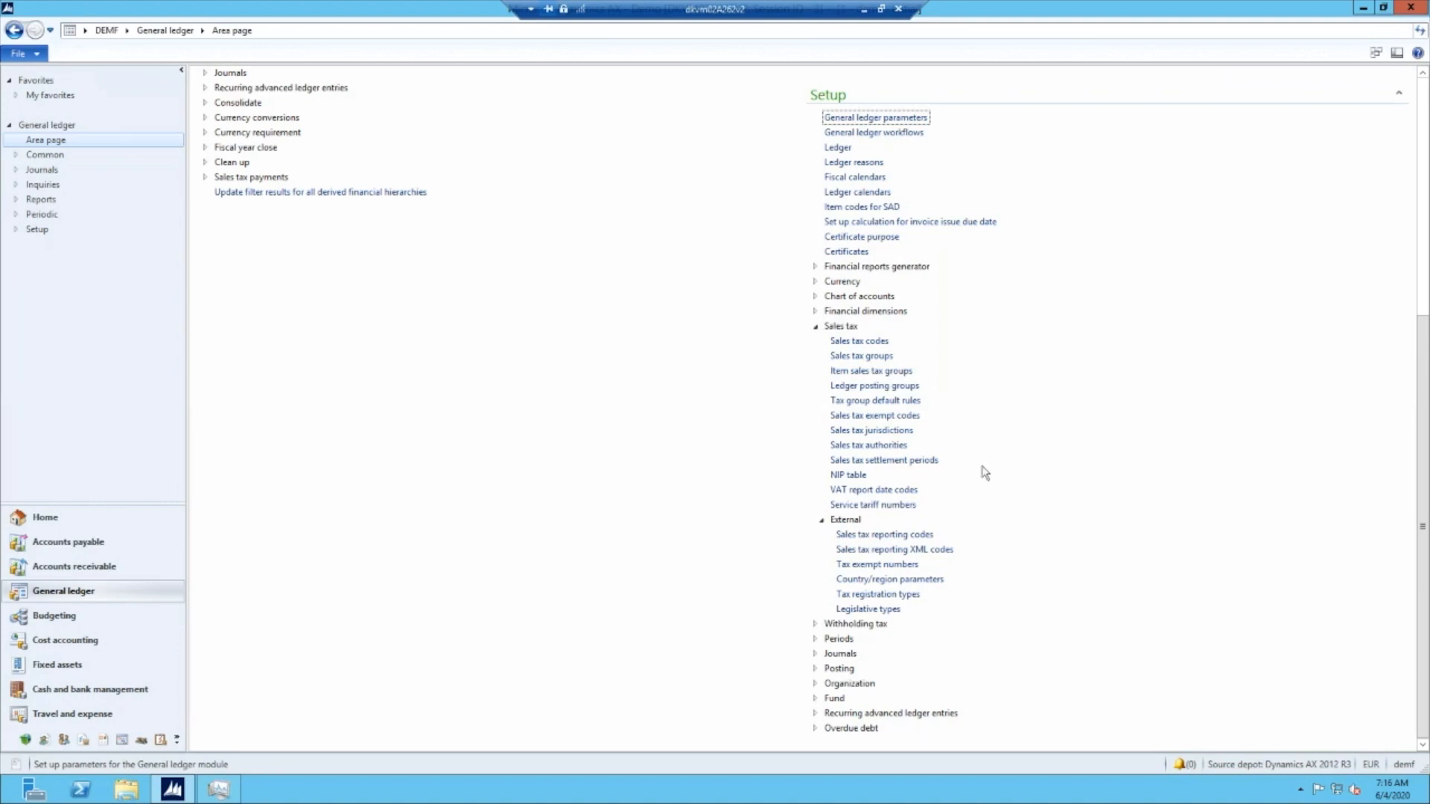
pyautogui.click(852, 343)
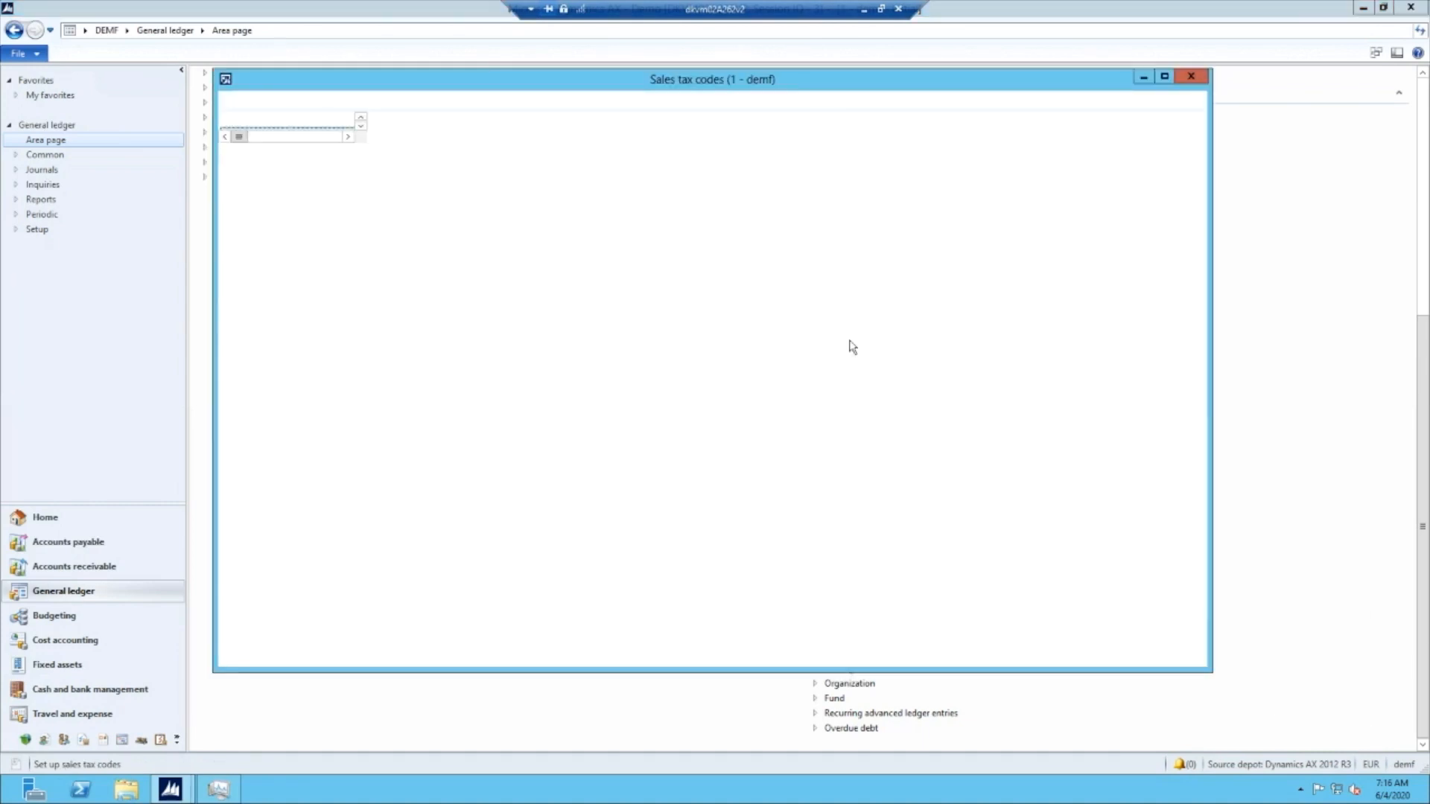
pyautogui.click(256, 336)
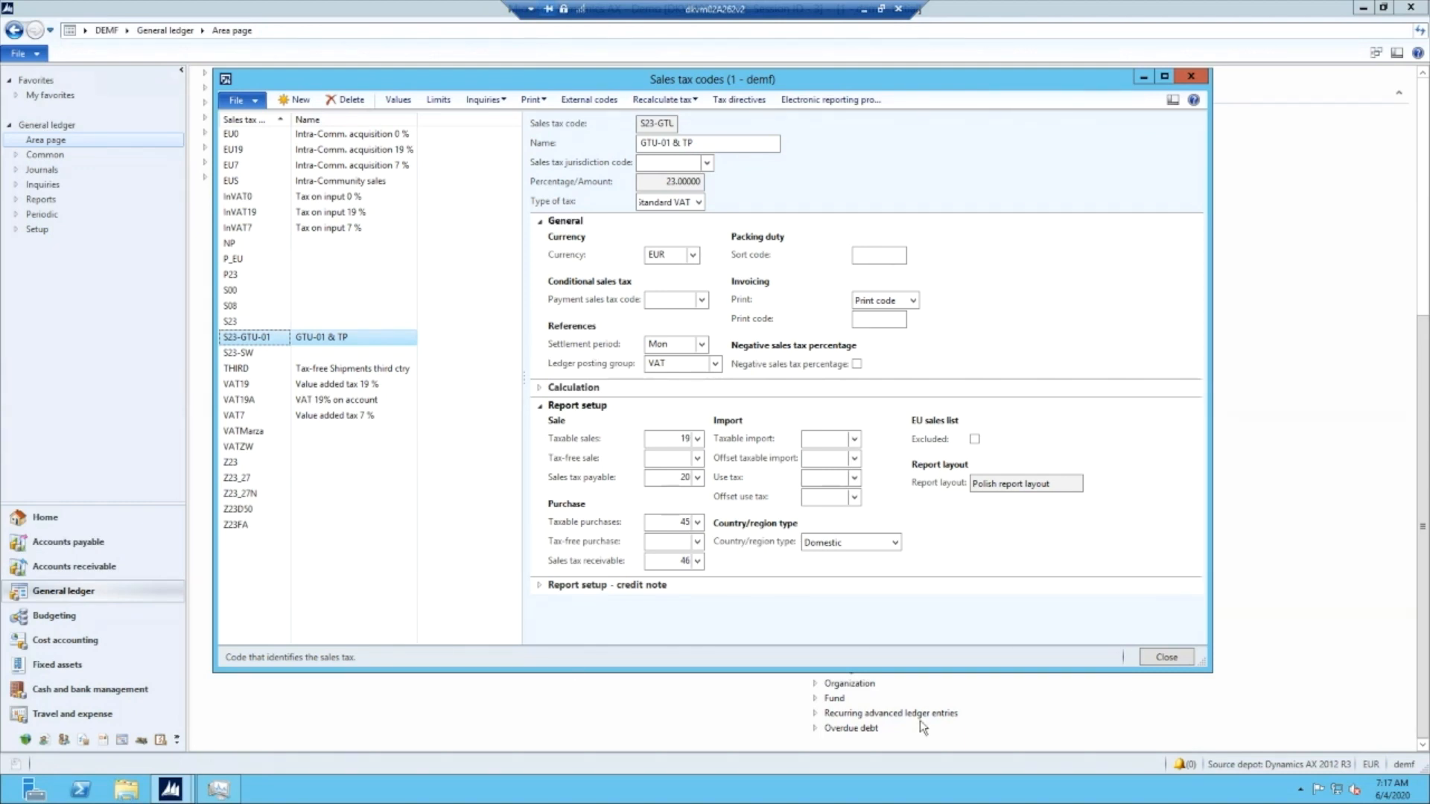
pyautogui.click(1166, 659)
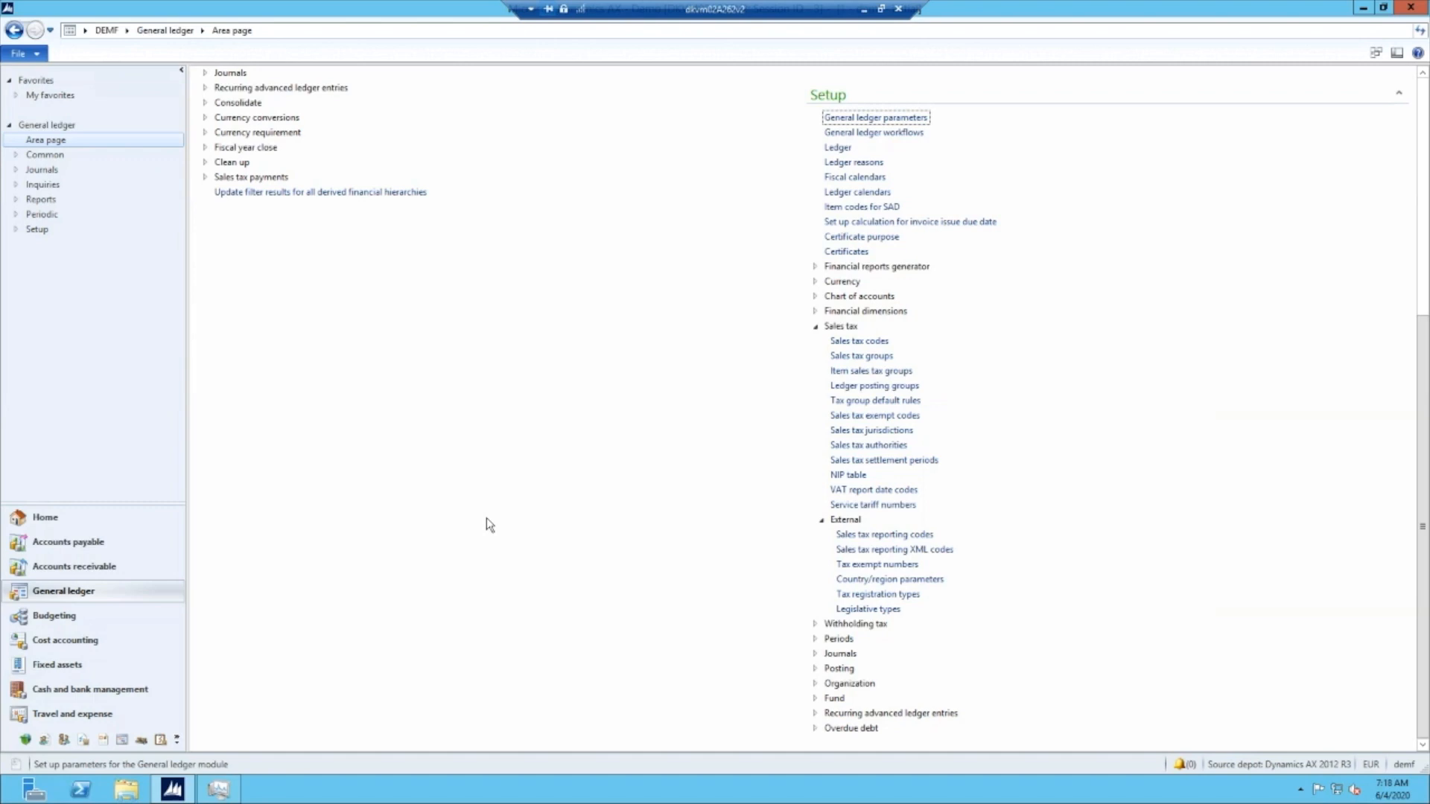
# - Open the tax report register for the SAF VAT declaration with registers (Poland)
pyautogui.scroll(3, 1214, 496)
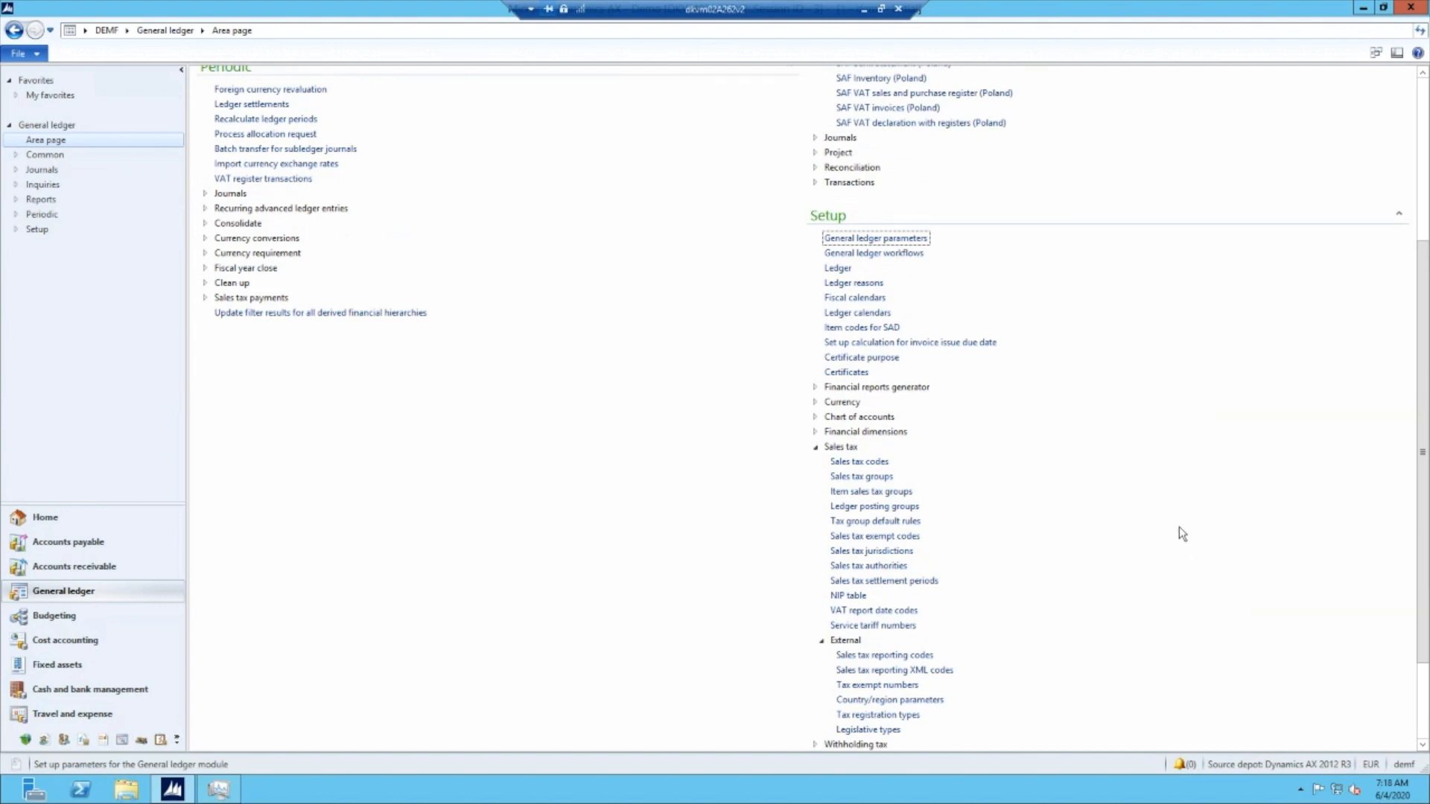
pyautogui.scroll(6, 1176, 529)
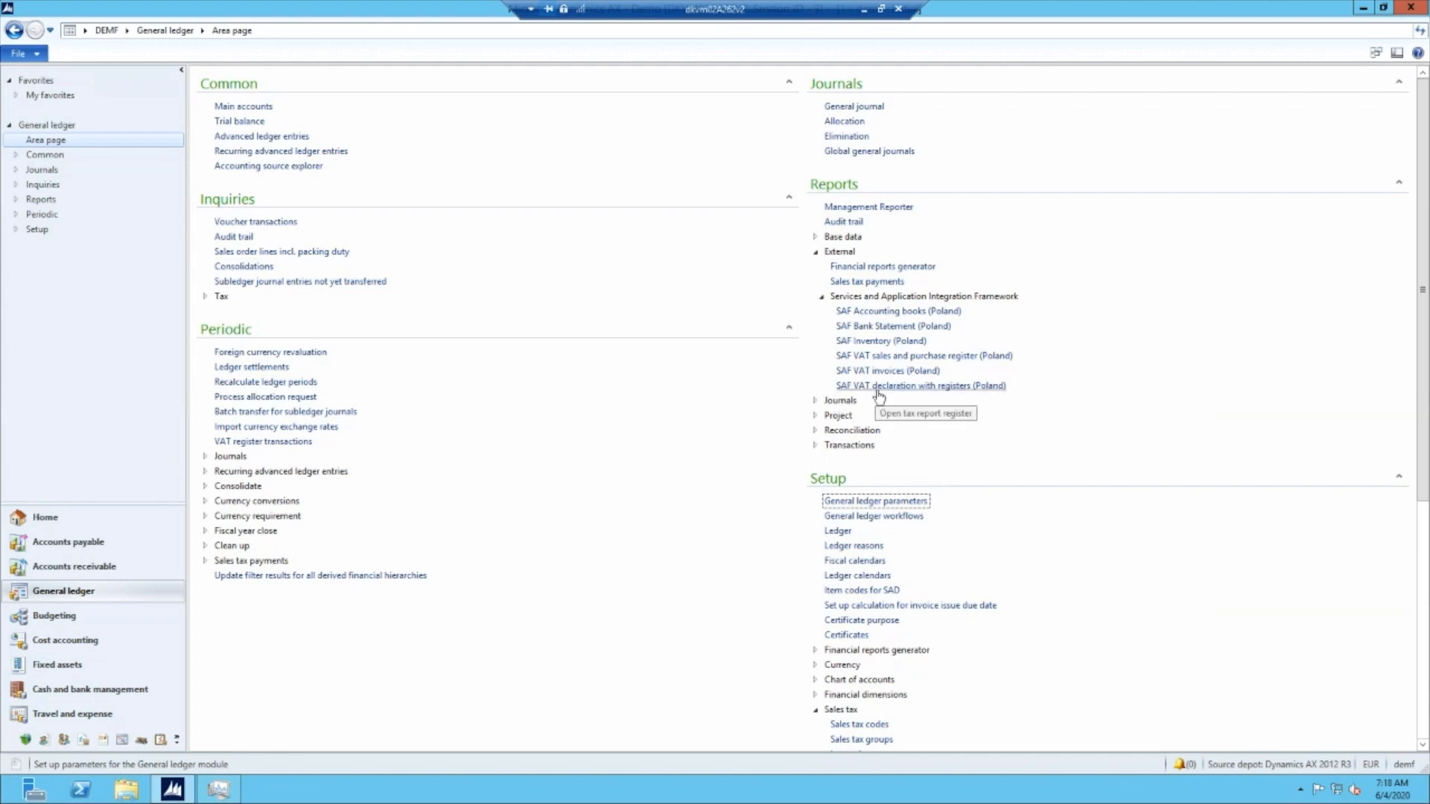
pyautogui.click(907, 387)
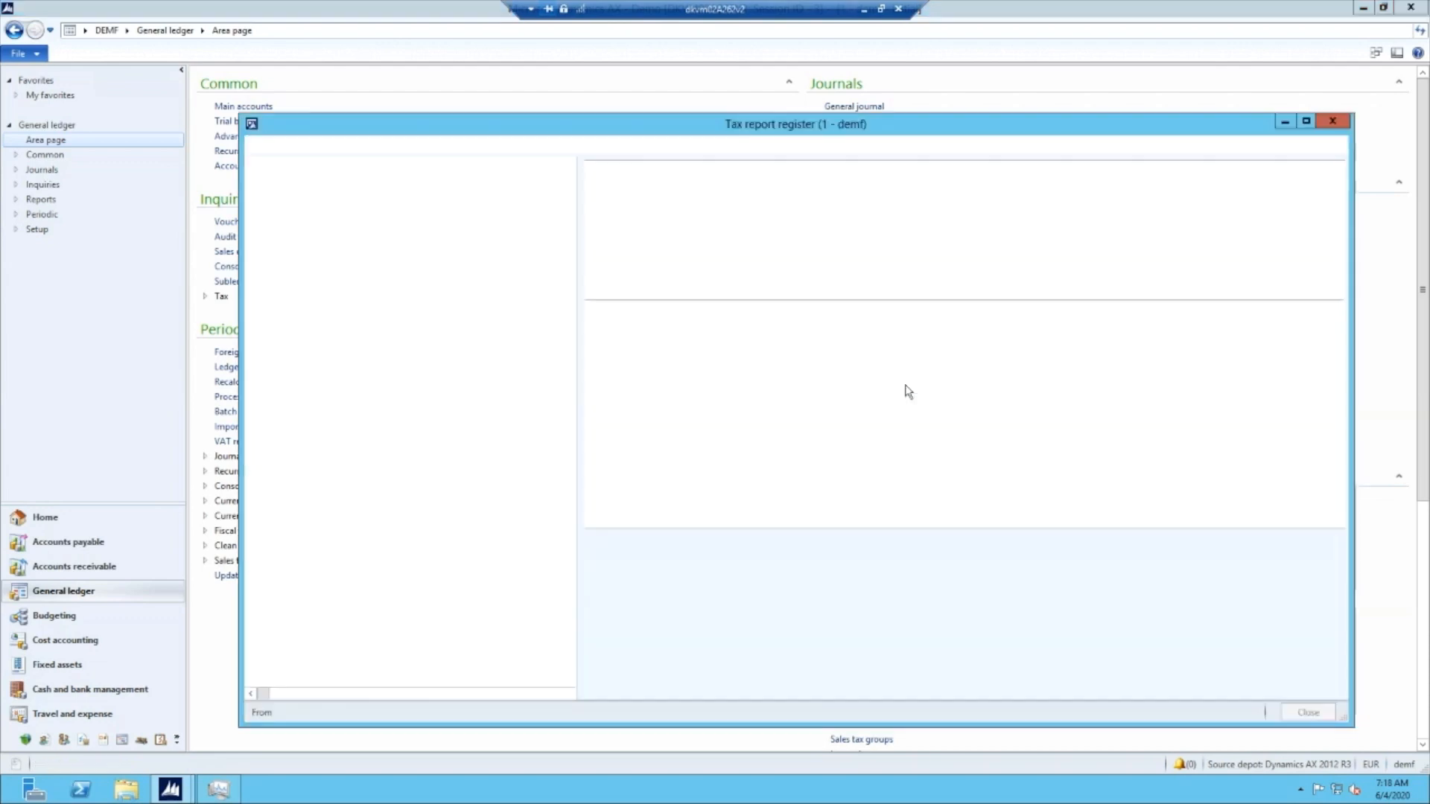
pyautogui.moveTo(870, 132); pyautogui.dragTo(853, 111)
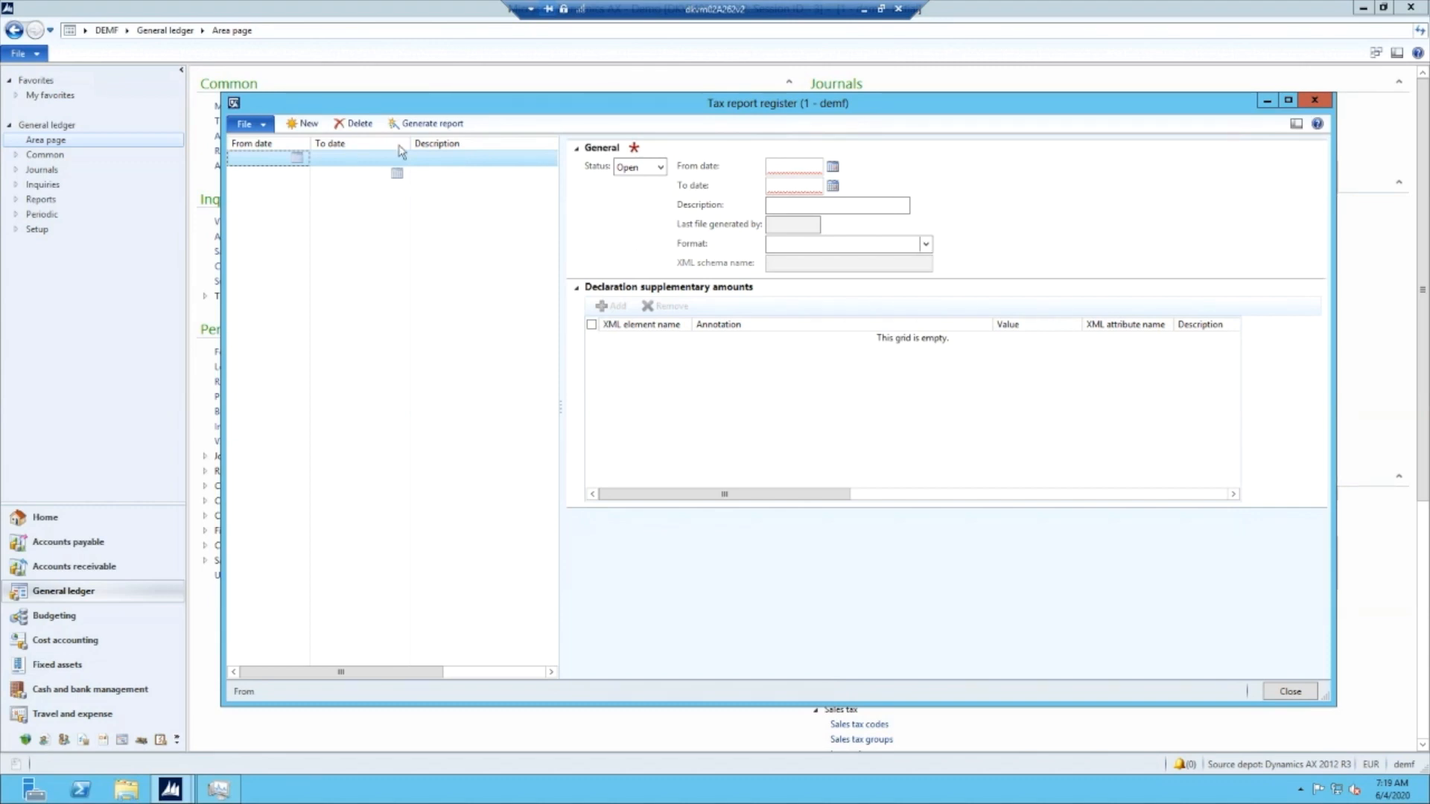
# - Create a tax report record for the period from 5/1/2020 to 5/31/2020
pyautogui.click(303, 124)
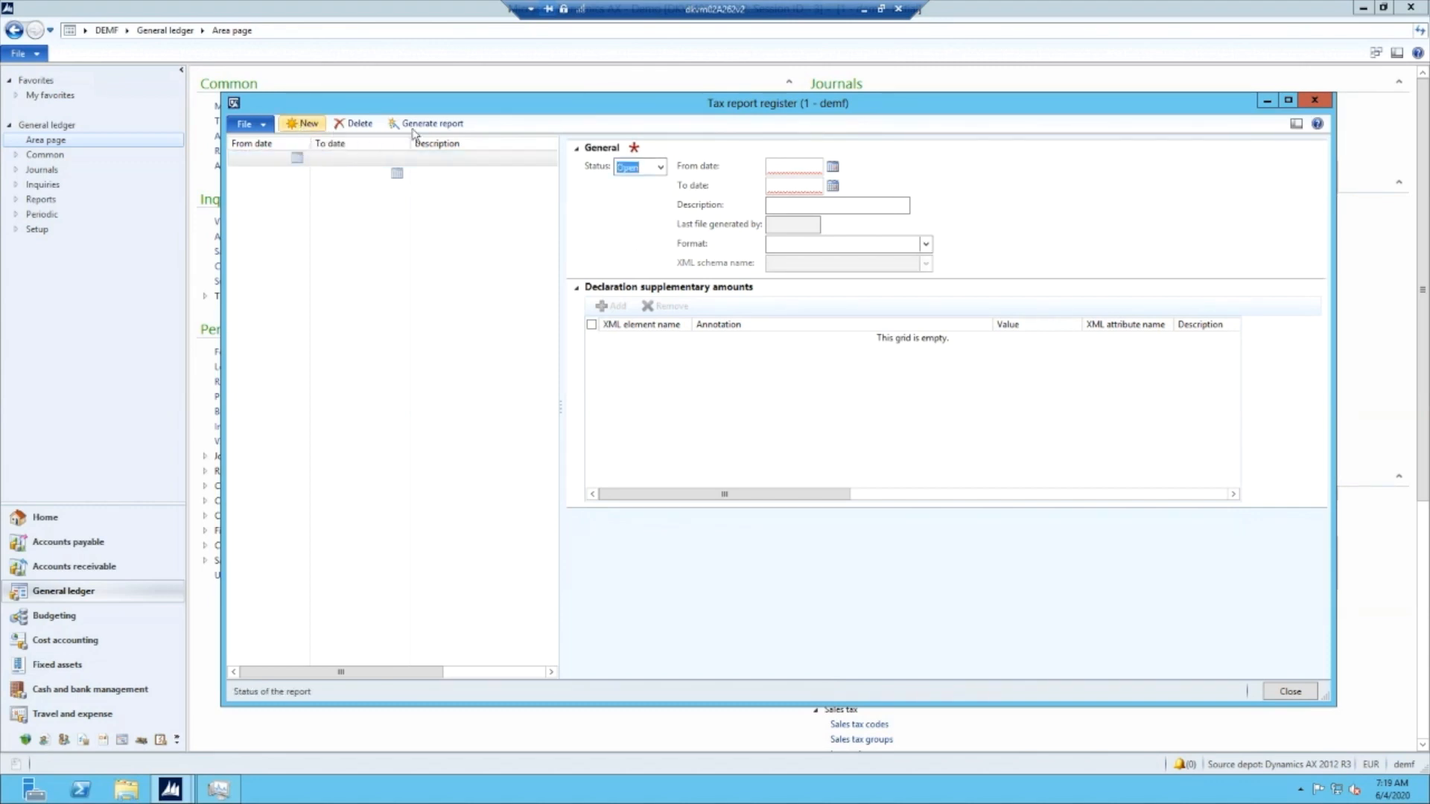
pyautogui.click(833, 167)
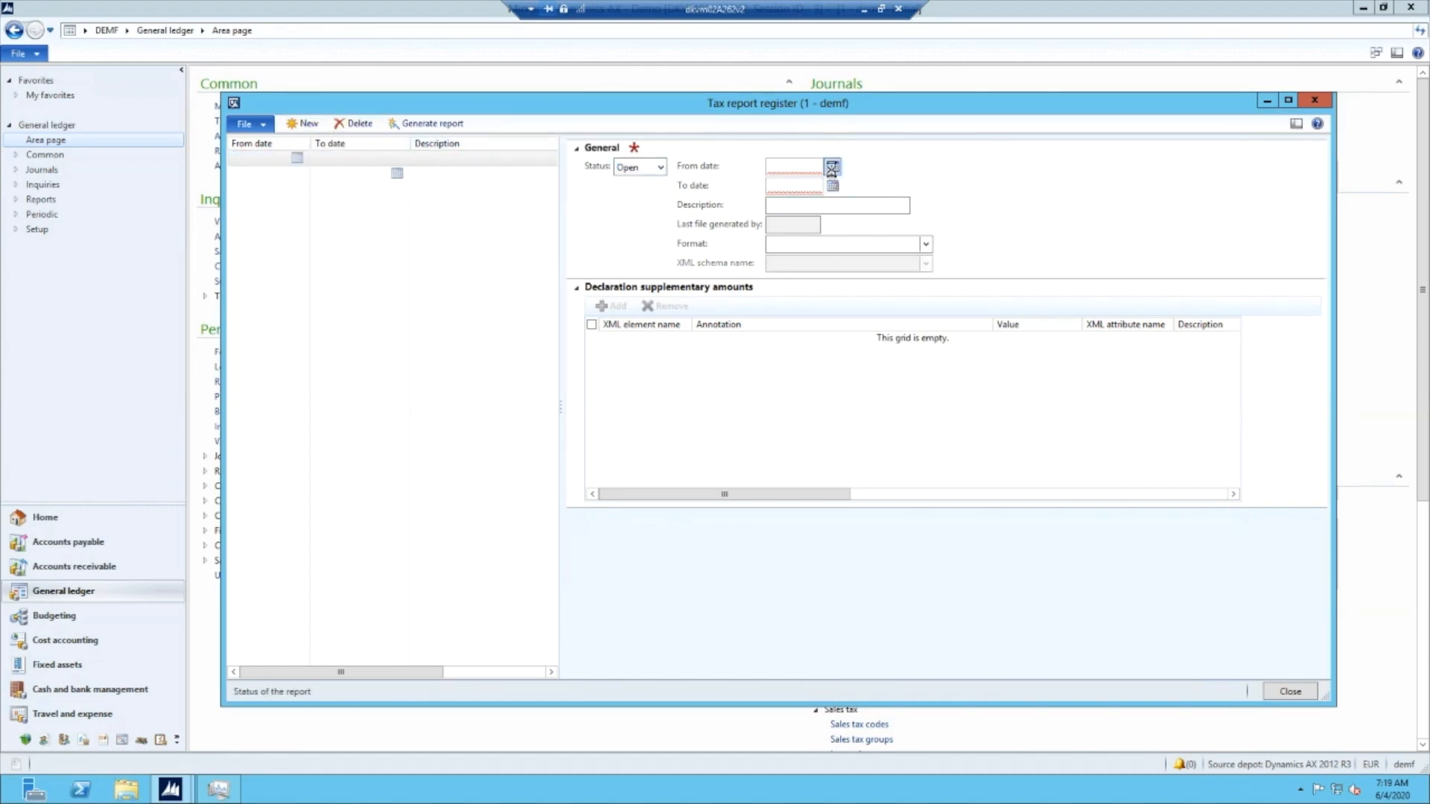
pyautogui.click(780, 190)
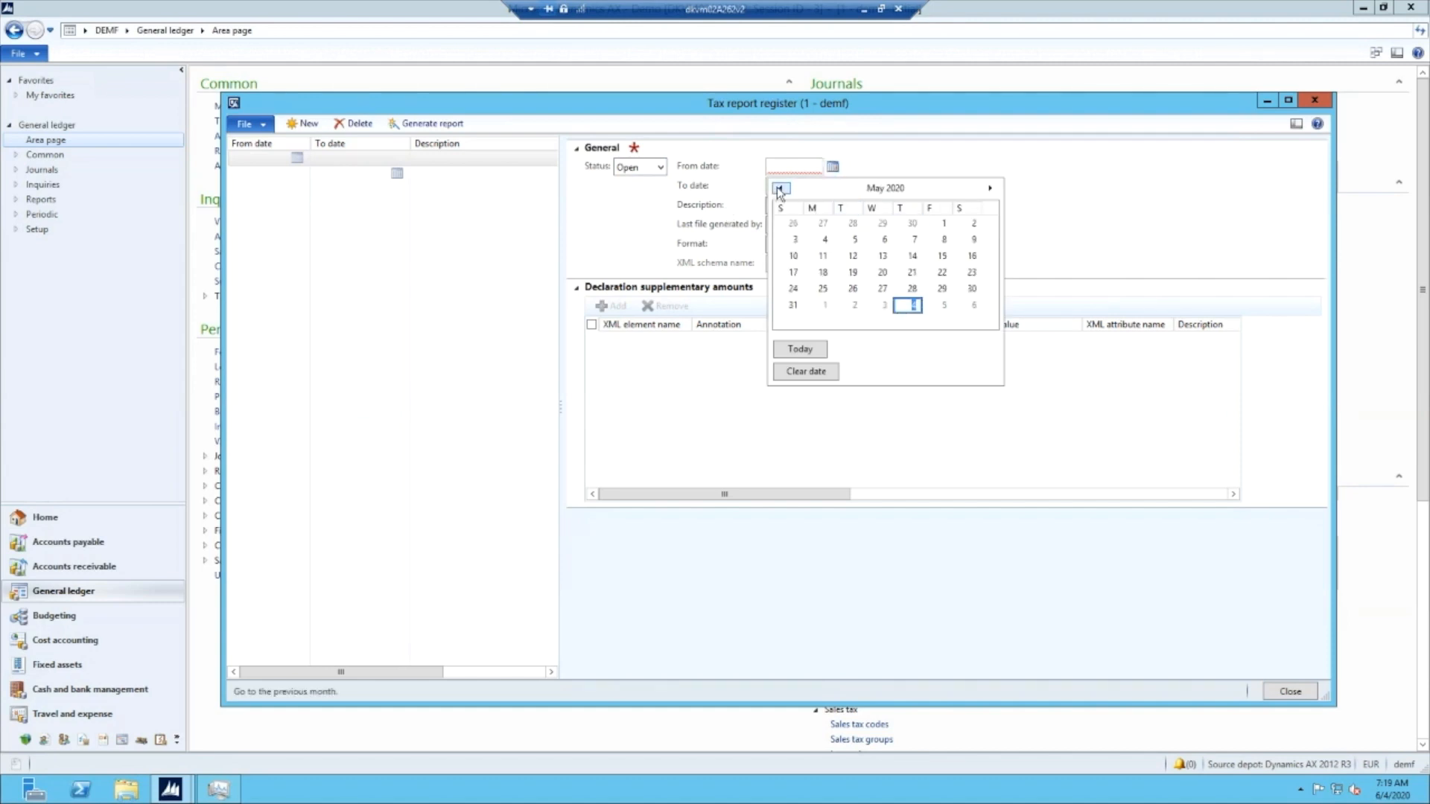
pyautogui.click(943, 223)
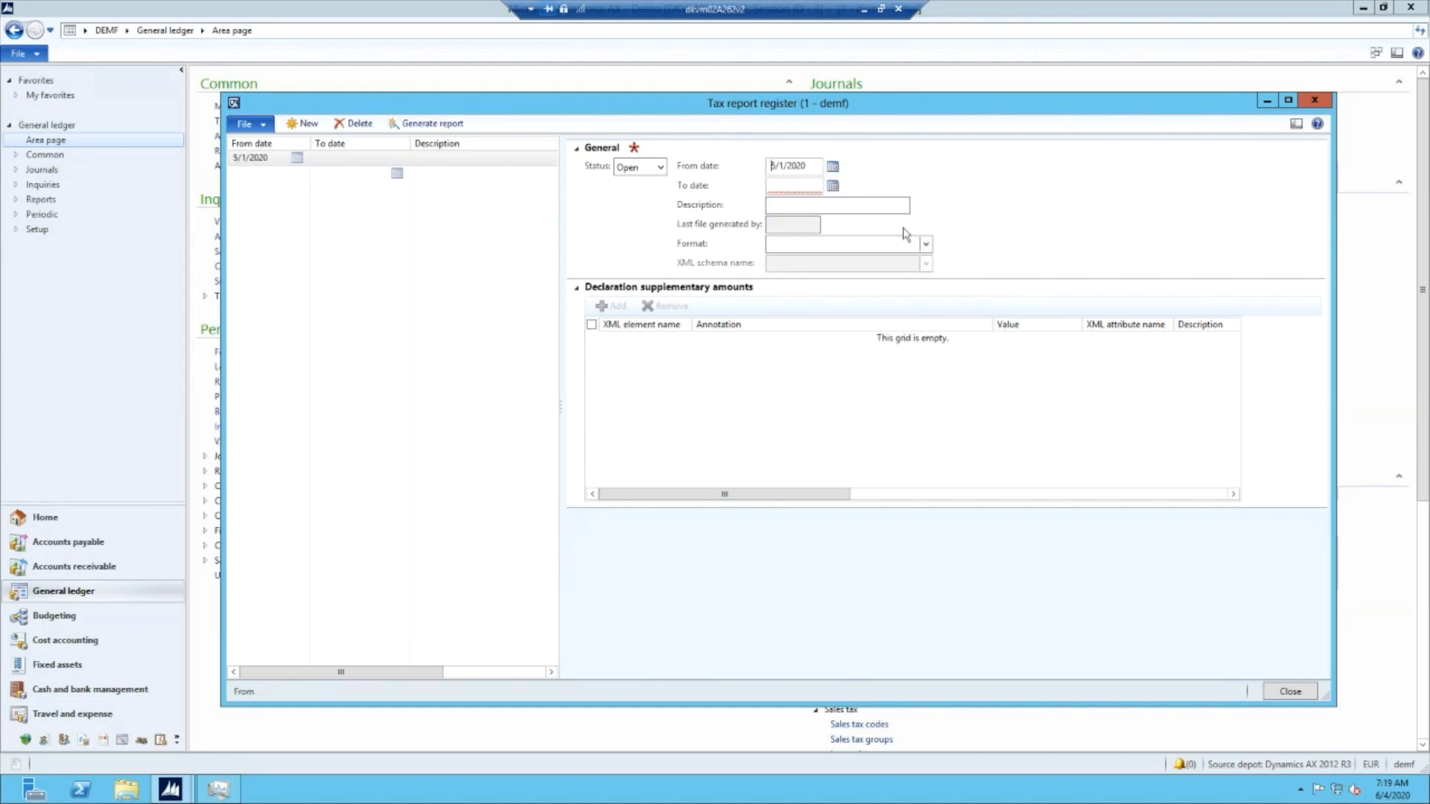
pyautogui.click(833, 185)
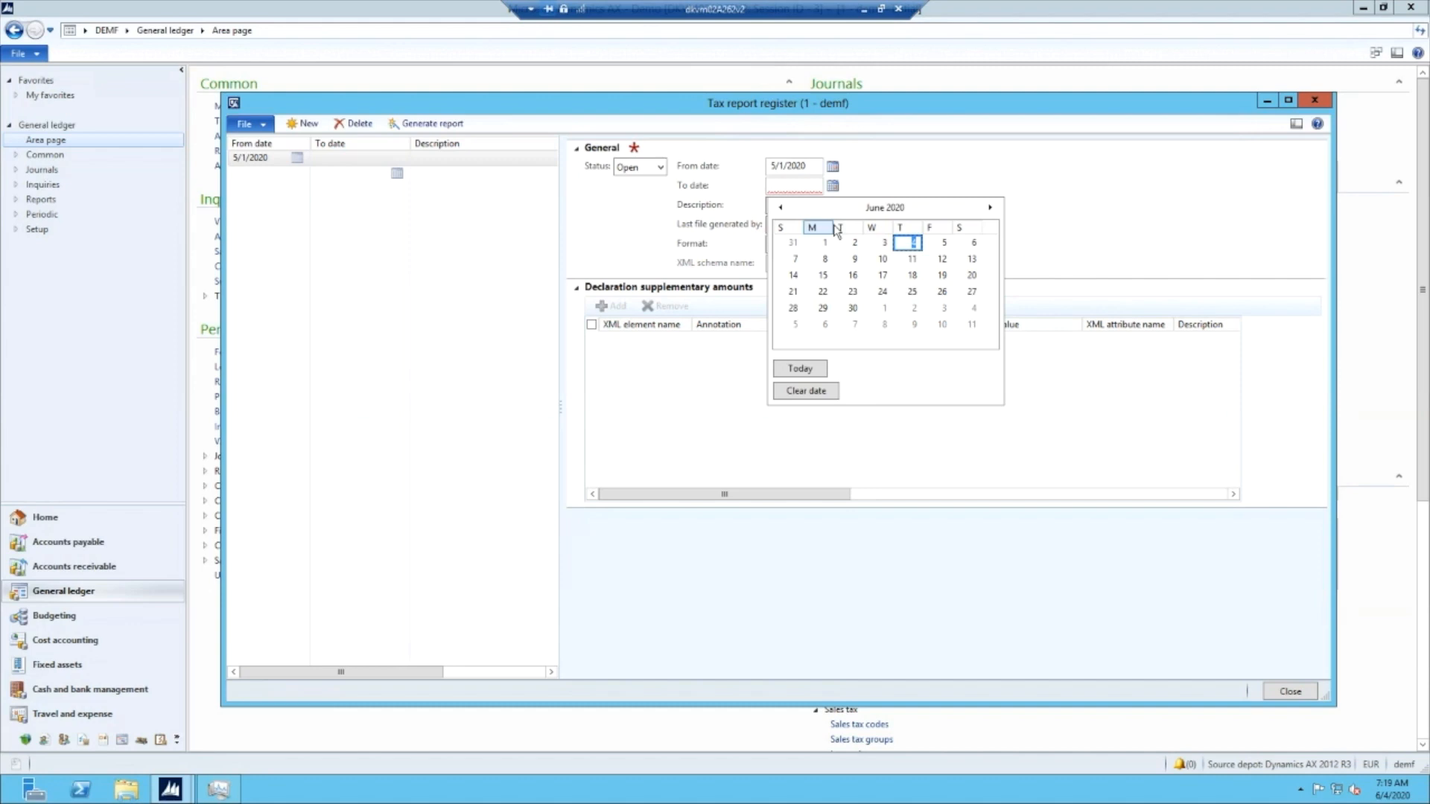
pyautogui.click(779, 207)
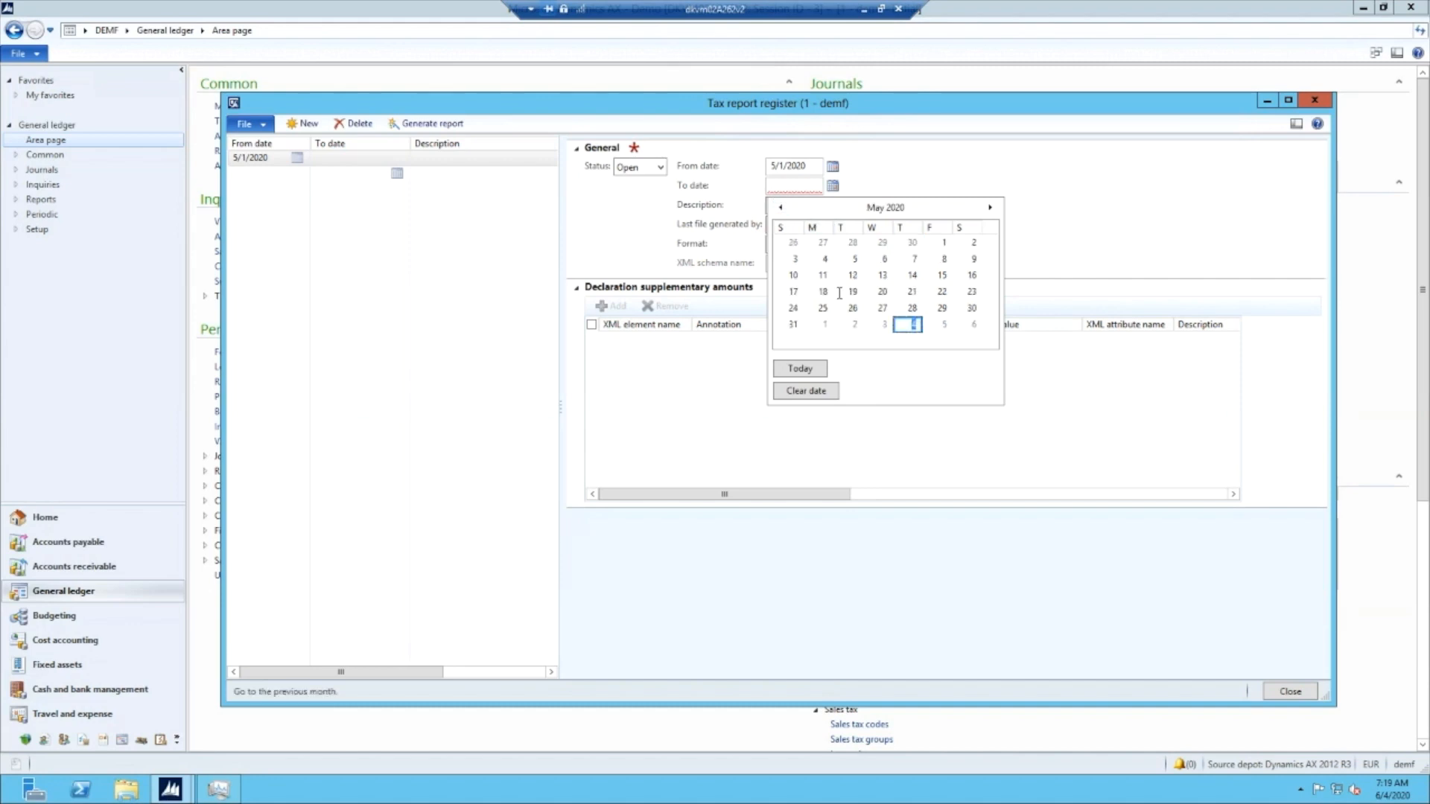
pyautogui.click(793, 324)
# - Describe the May 2020 tax report record as "descr", set its format to SAF VAT declaration with registers, and save it
pyautogui.click(779, 206)
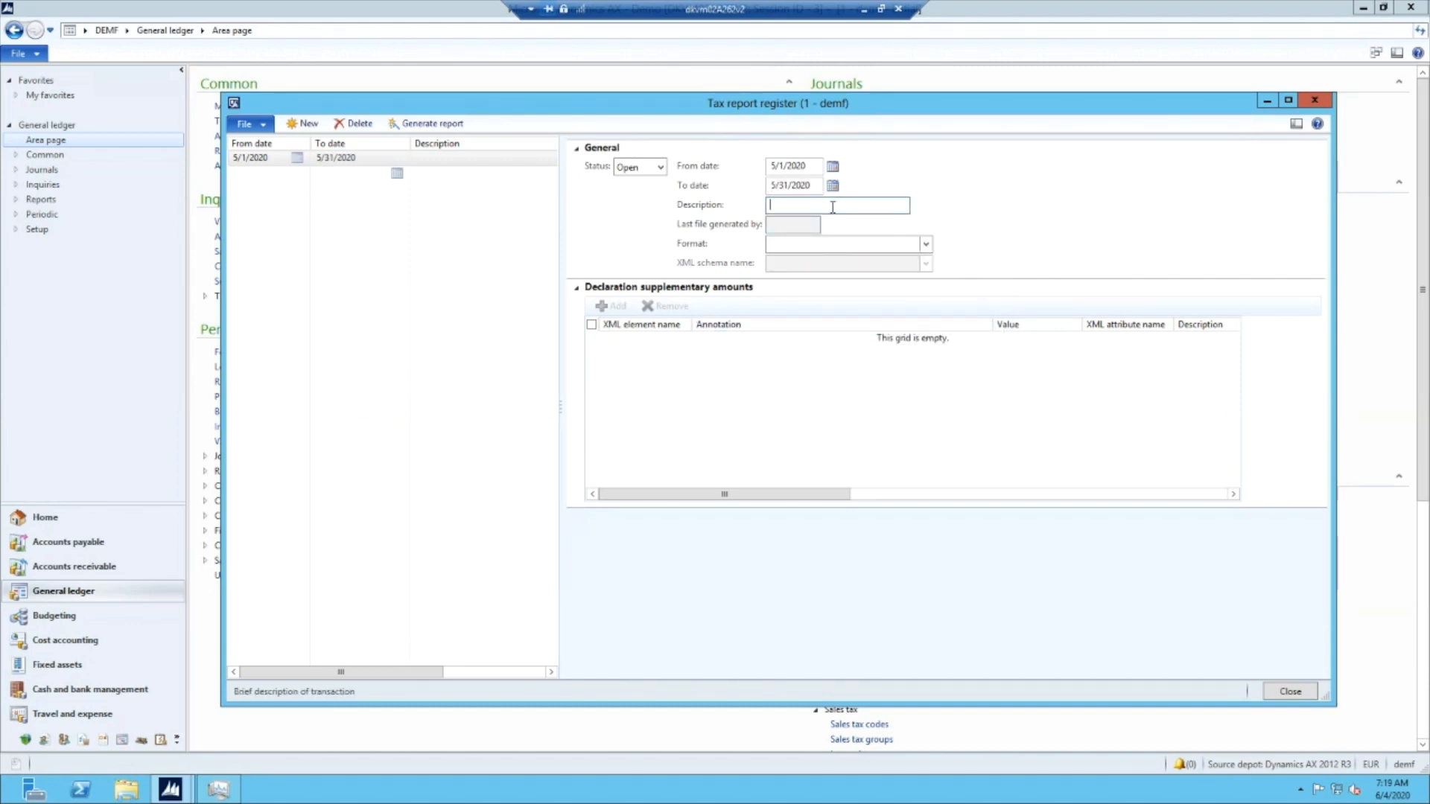
pyautogui.write('descr')
pyautogui.press('Tab')
pyautogui.click(905, 243)
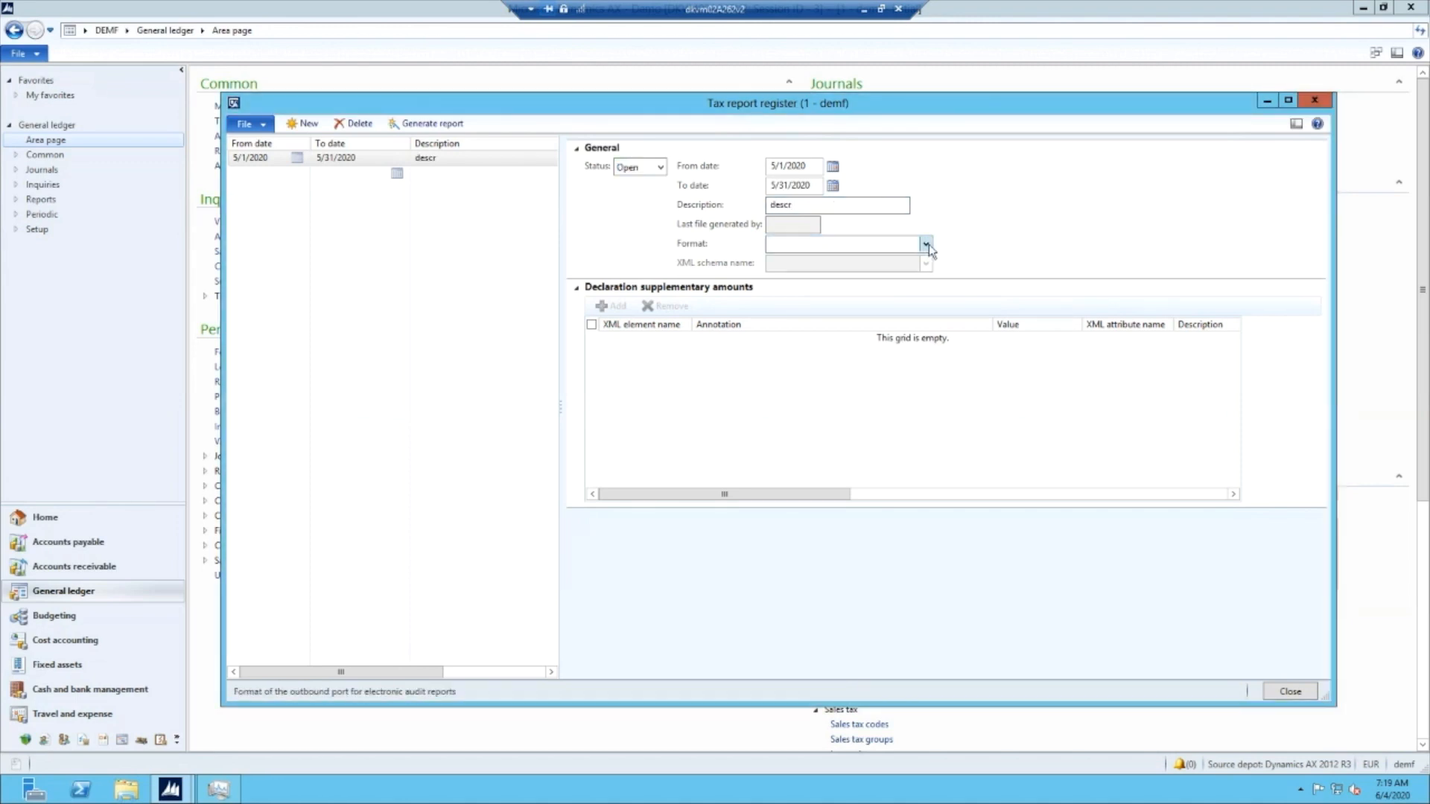
pyautogui.click(928, 245)
pyautogui.click(876, 288)
pyautogui.click(846, 244)
pyautogui.hotkey('ctrl', 's')
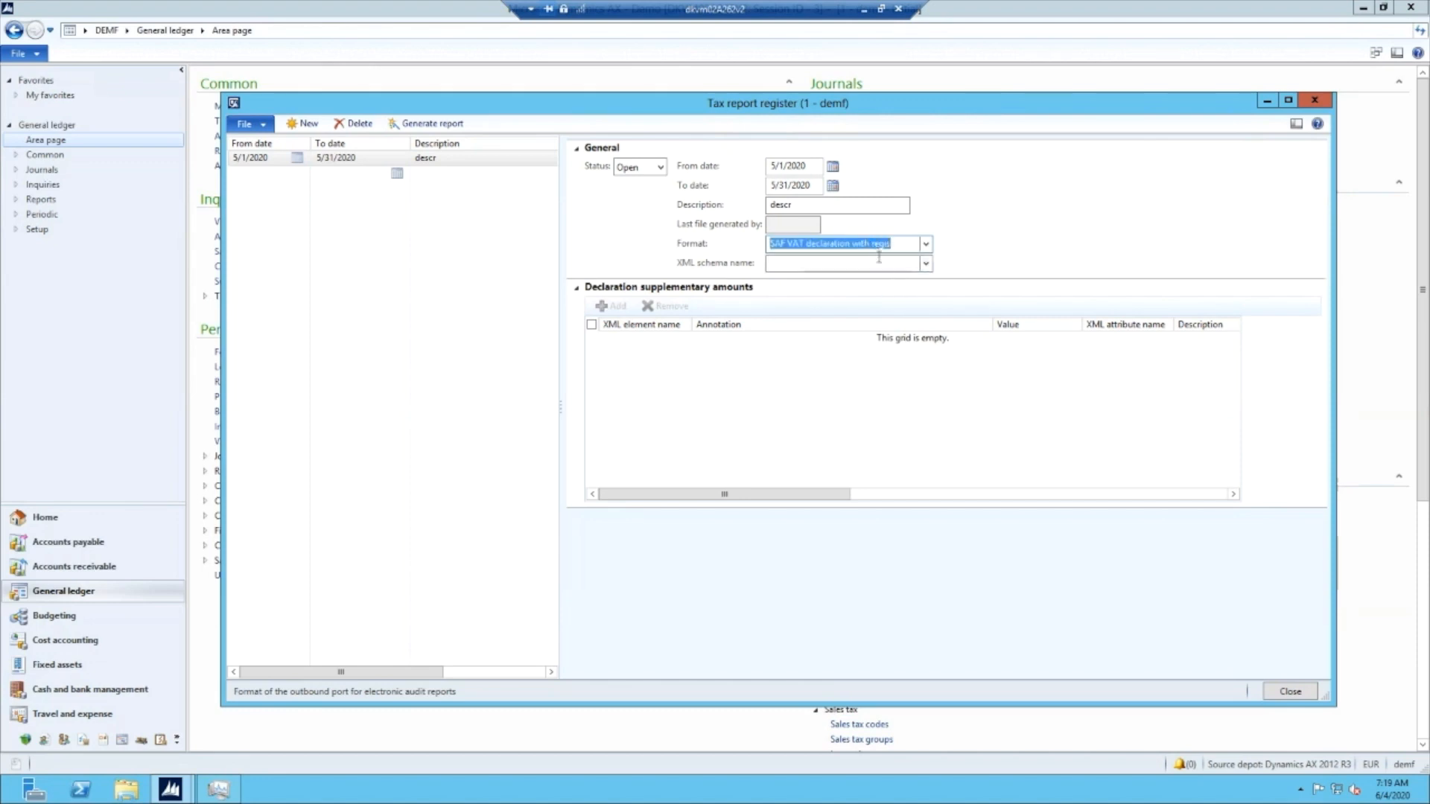
# - Assign the XML schema Schemat_JPK_V7M(1)_v1-20200508 to the tax report record
pyautogui.click(877, 264)
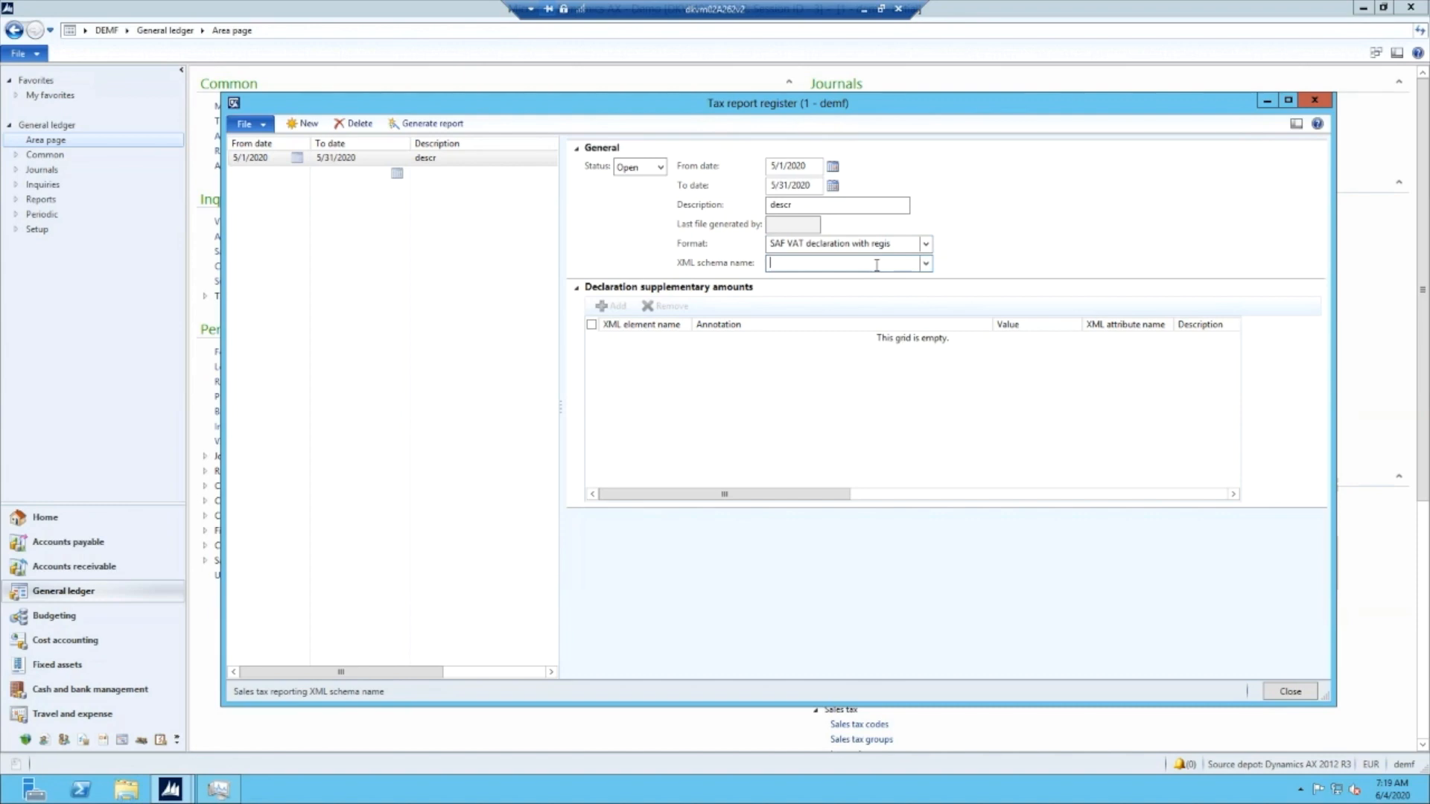
pyautogui.click(924, 265)
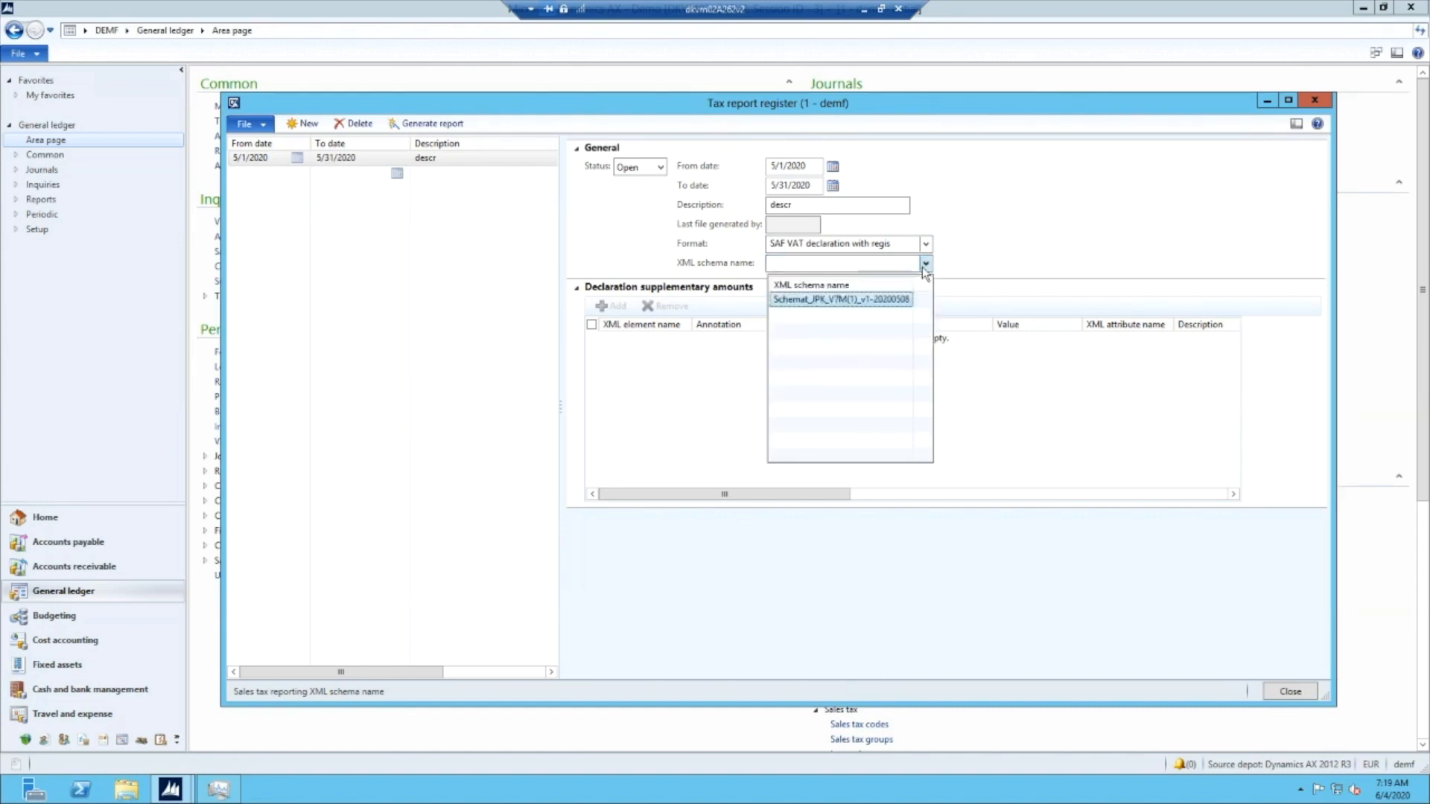
pyautogui.click(855, 299)
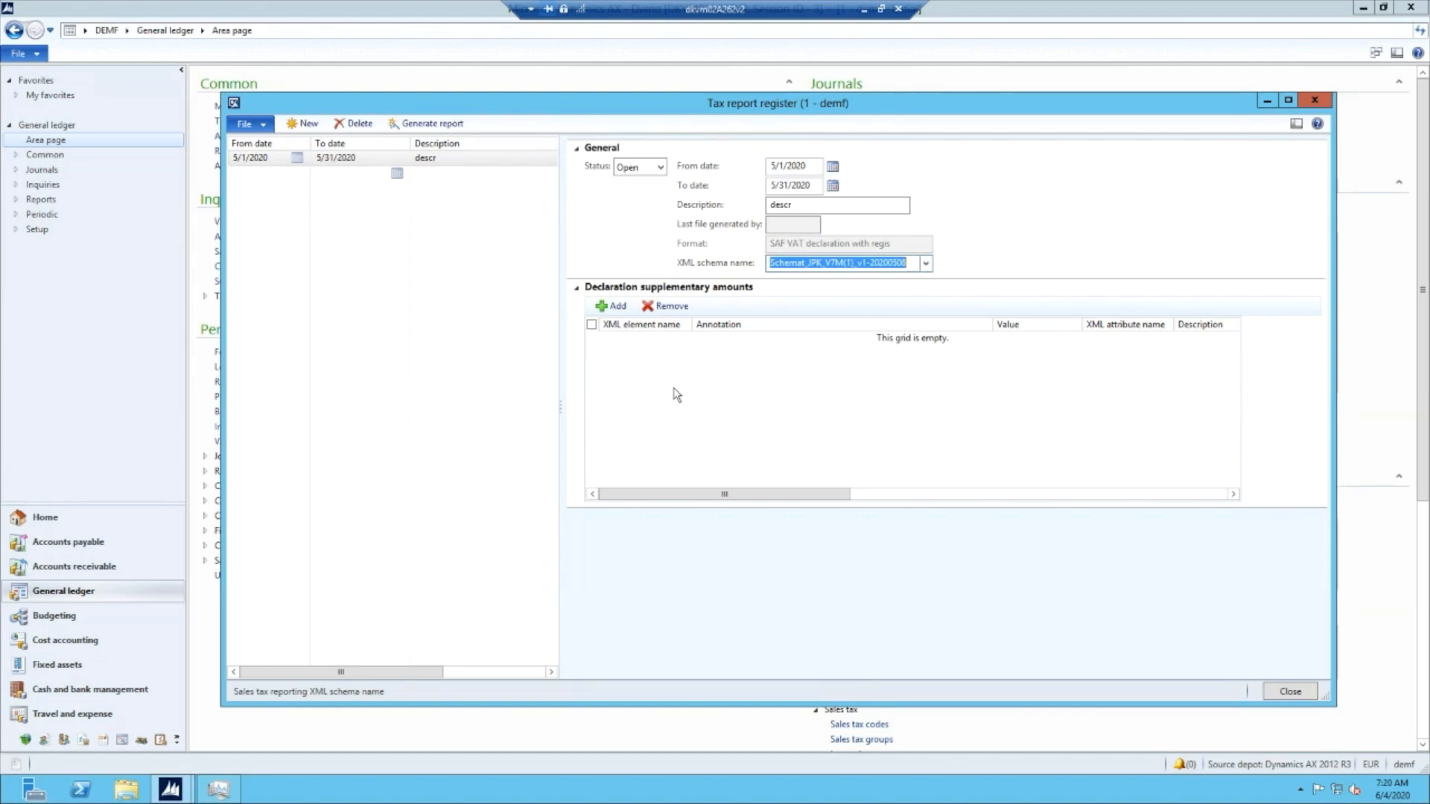
# - Add a declaration supplementary amount for XML element P_39 with the value 450
pyautogui.click(613, 305)
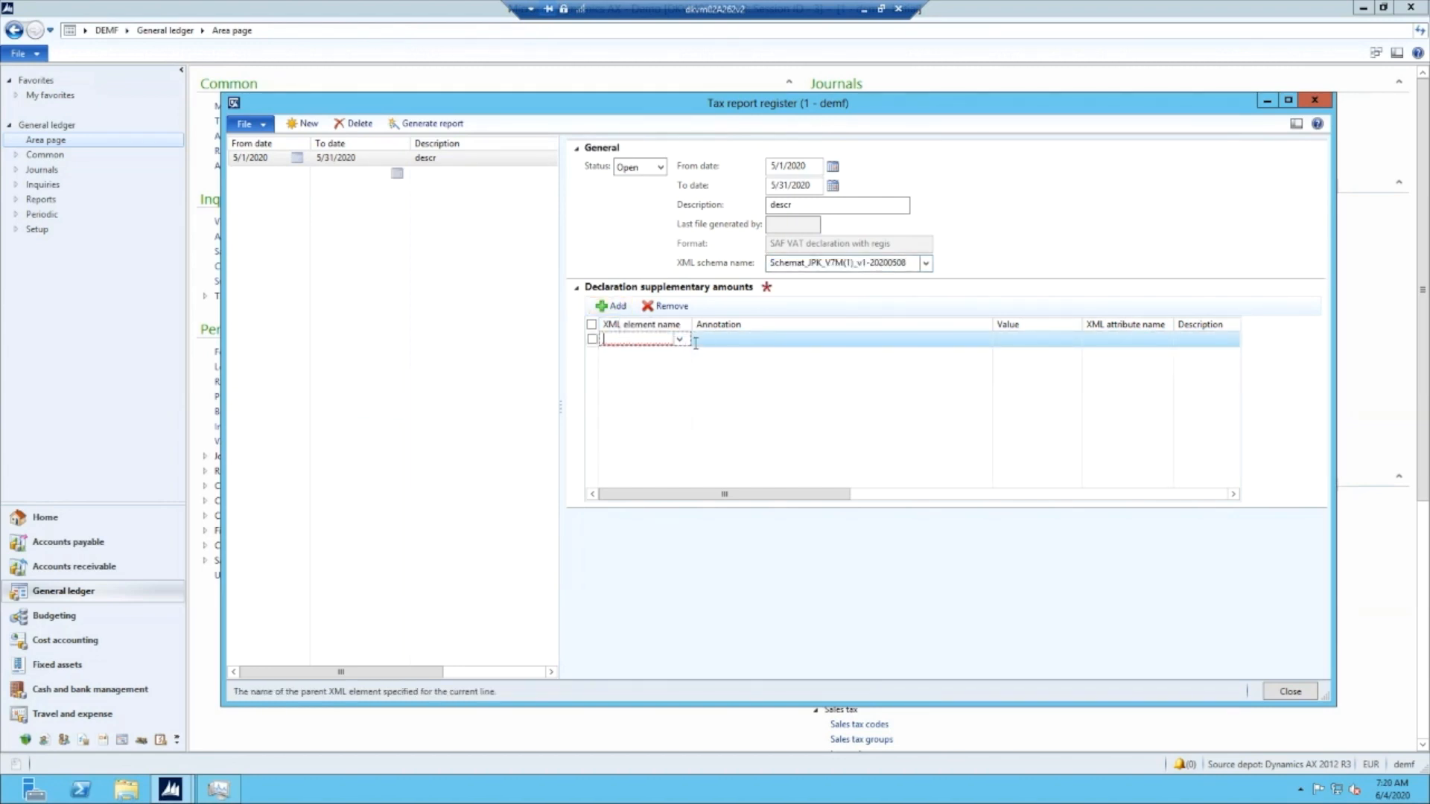
pyautogui.write('P_')
pyautogui.click(679, 339)
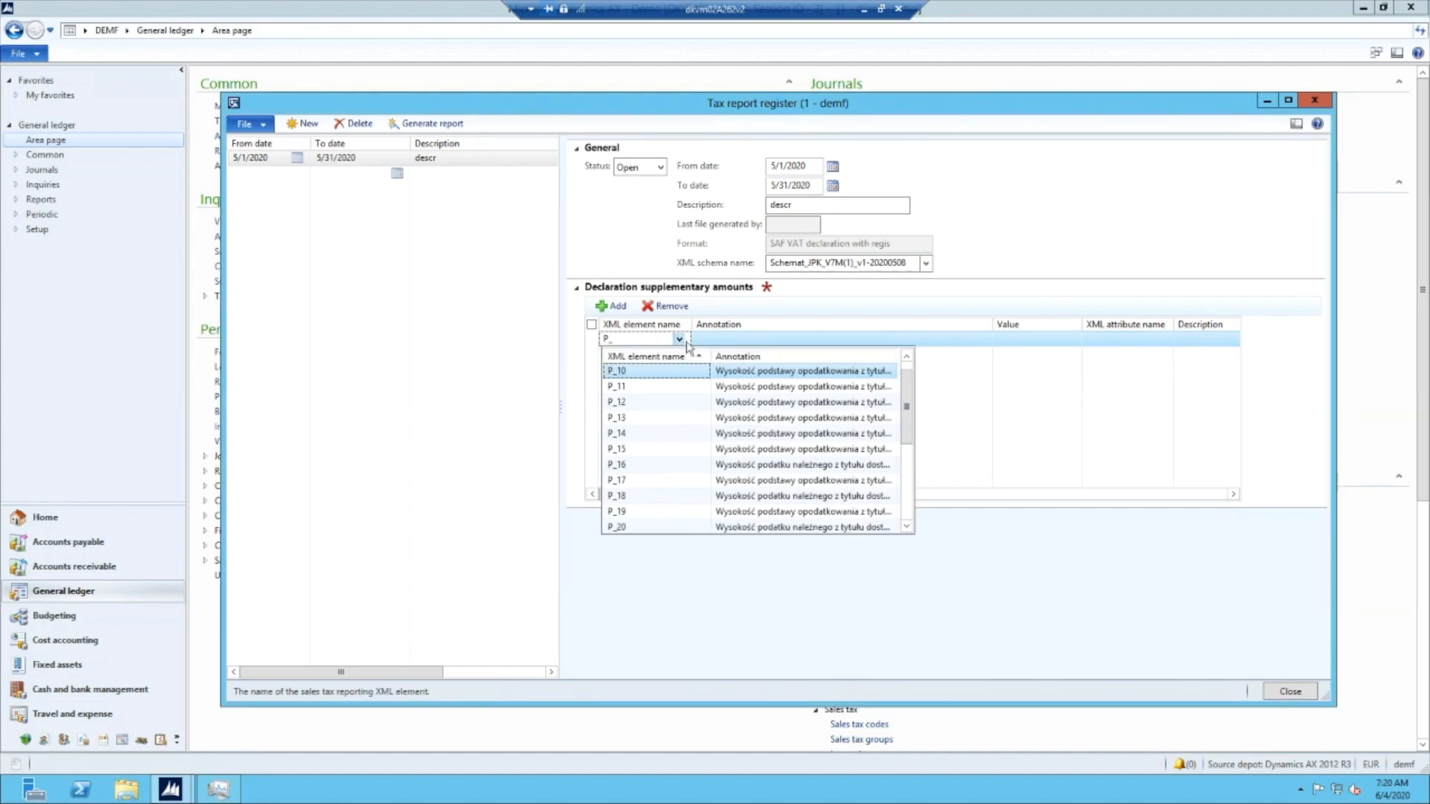
pyautogui.scroll(-7, 679, 462)
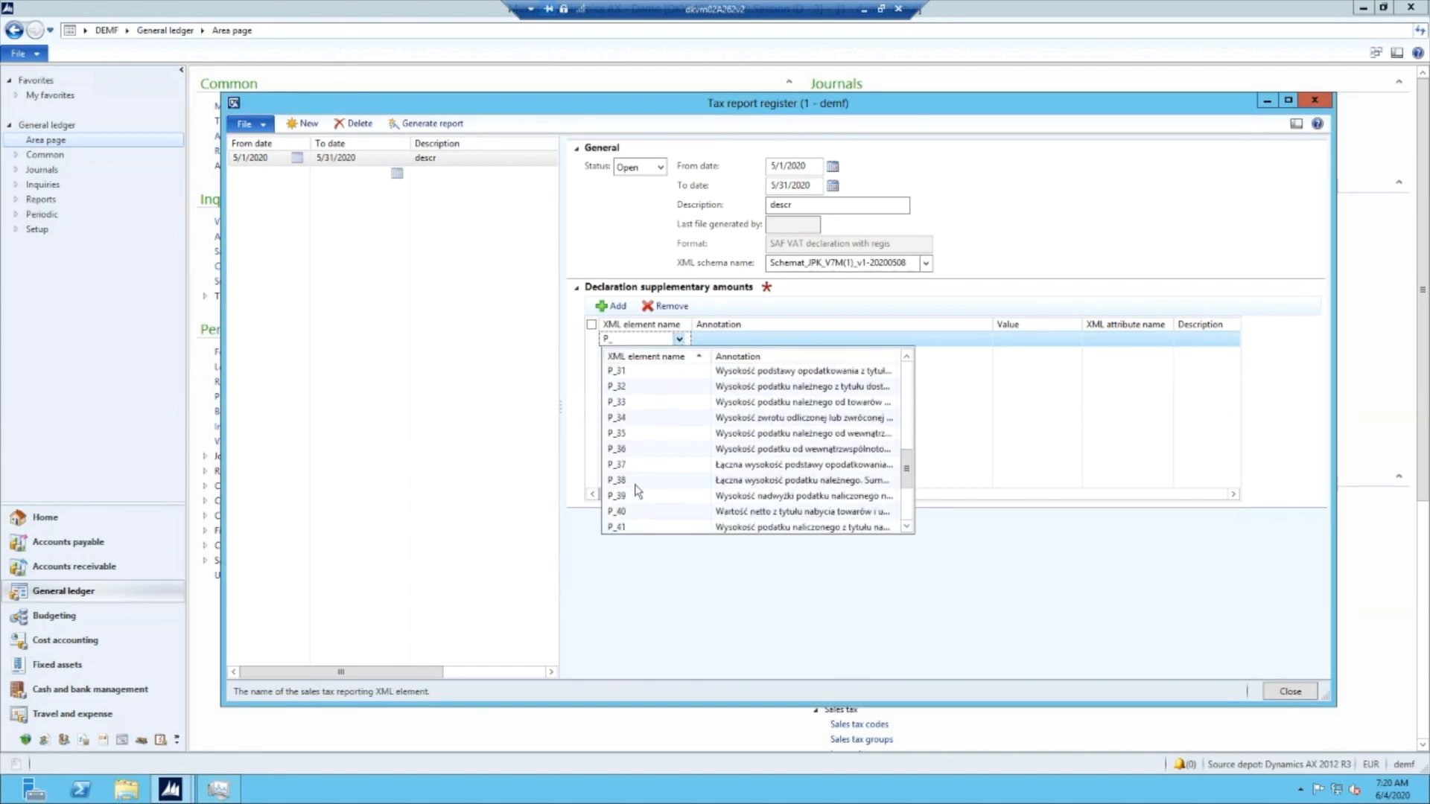
pyautogui.click(730, 497)
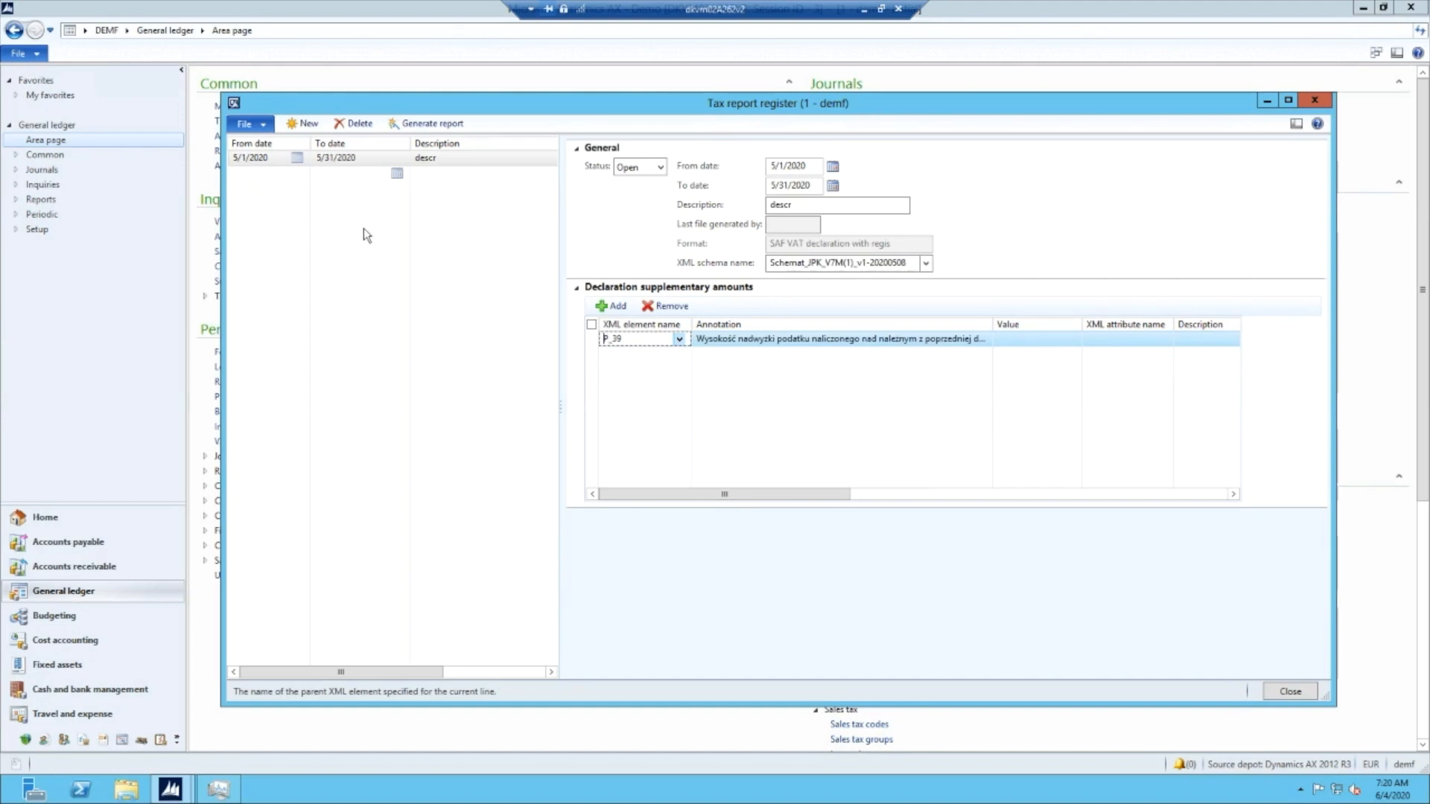
pyautogui.click(1019, 342)
pyautogui.write('450')
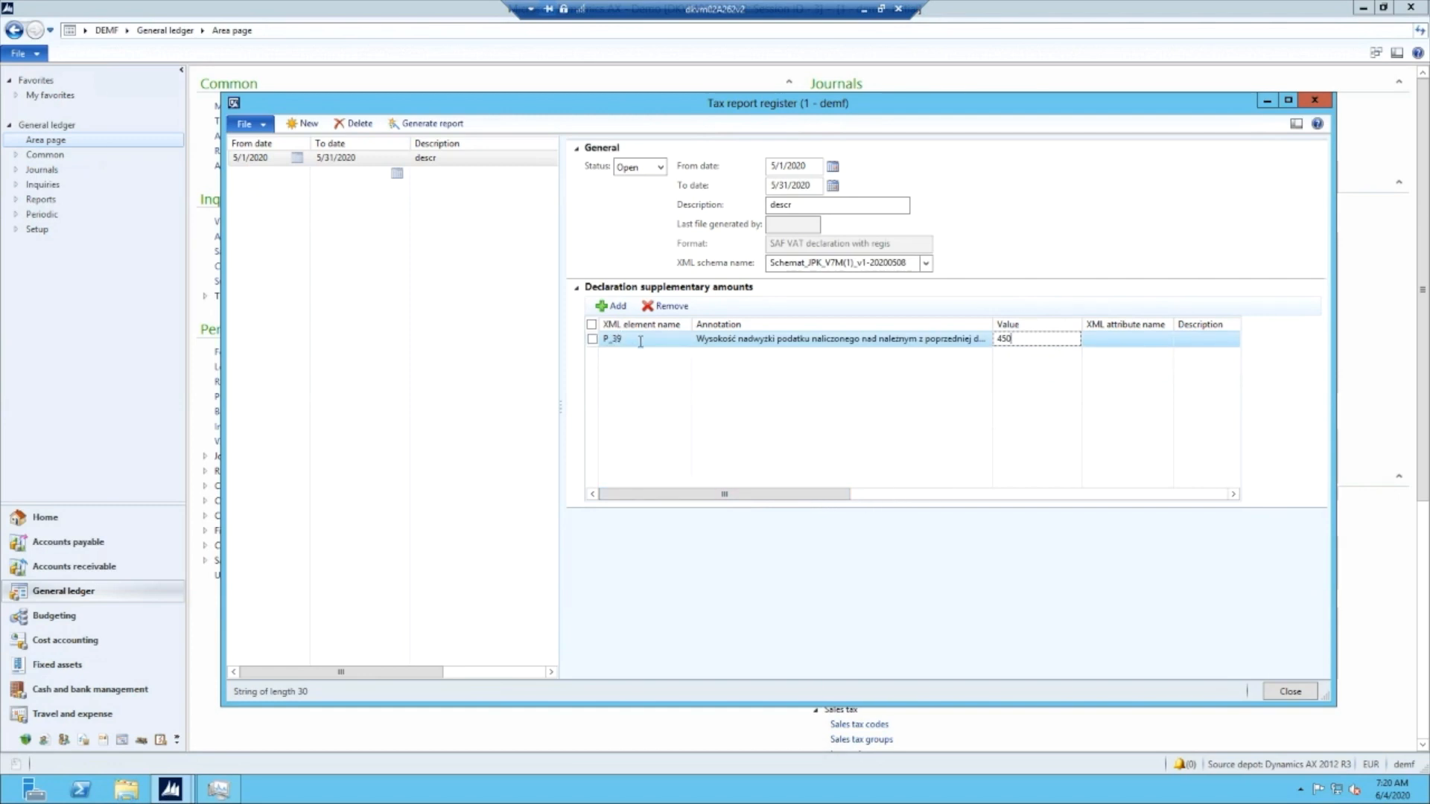
# - Add a second declaration supplementary amount for XML element P_49 with the value 600
pyautogui.click(615, 307)
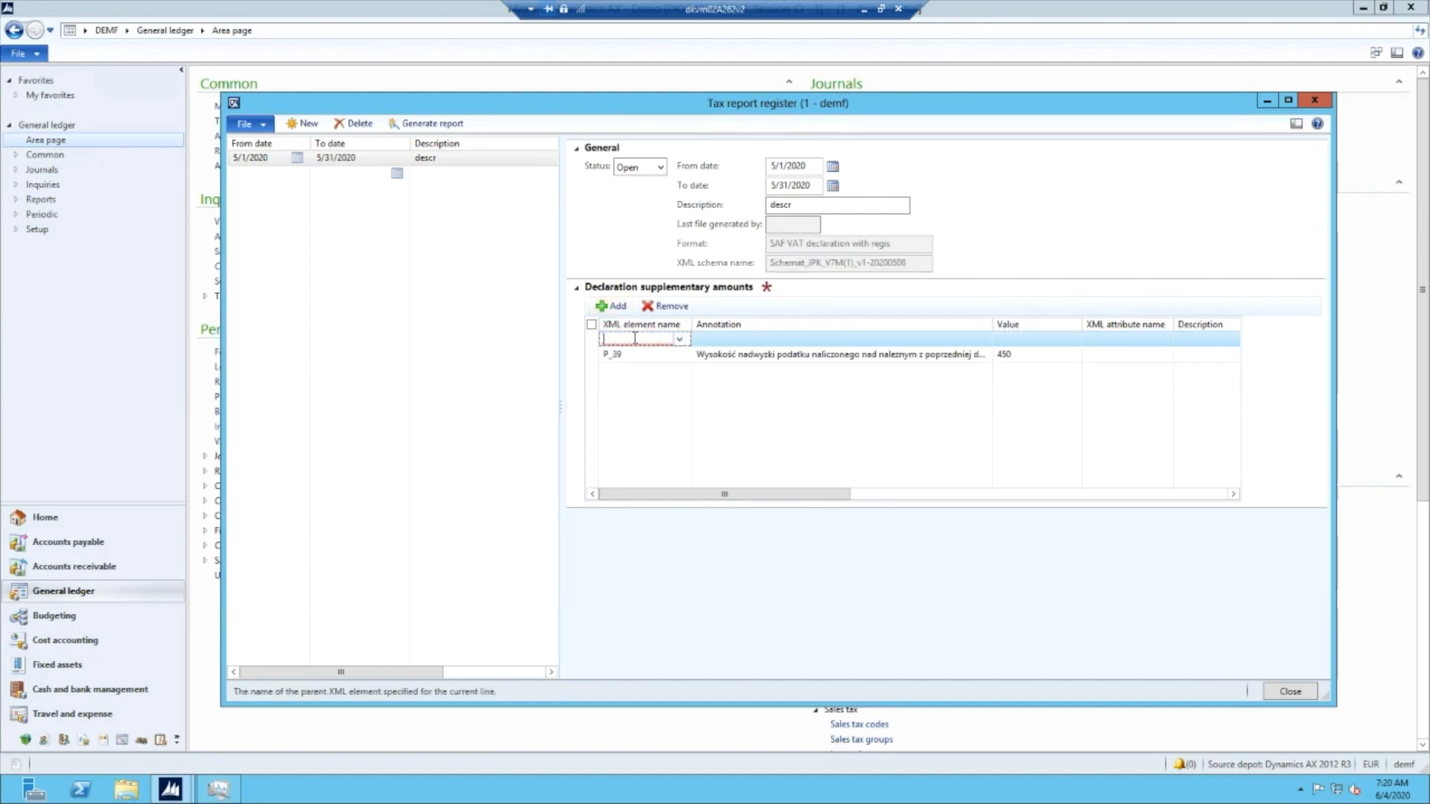
pyautogui.write('P_49')
pyautogui.click(885, 342)
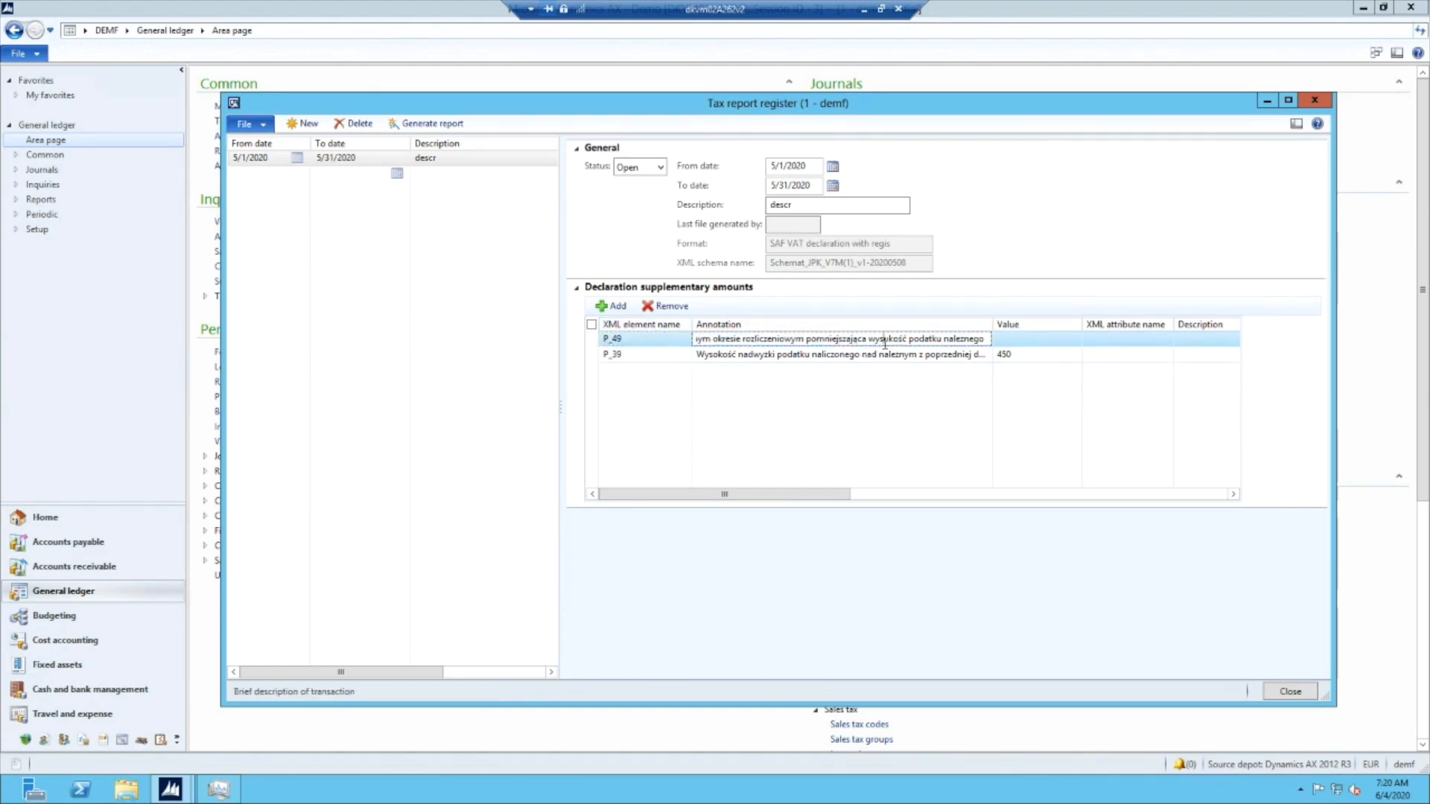
pyautogui.click(1039, 340)
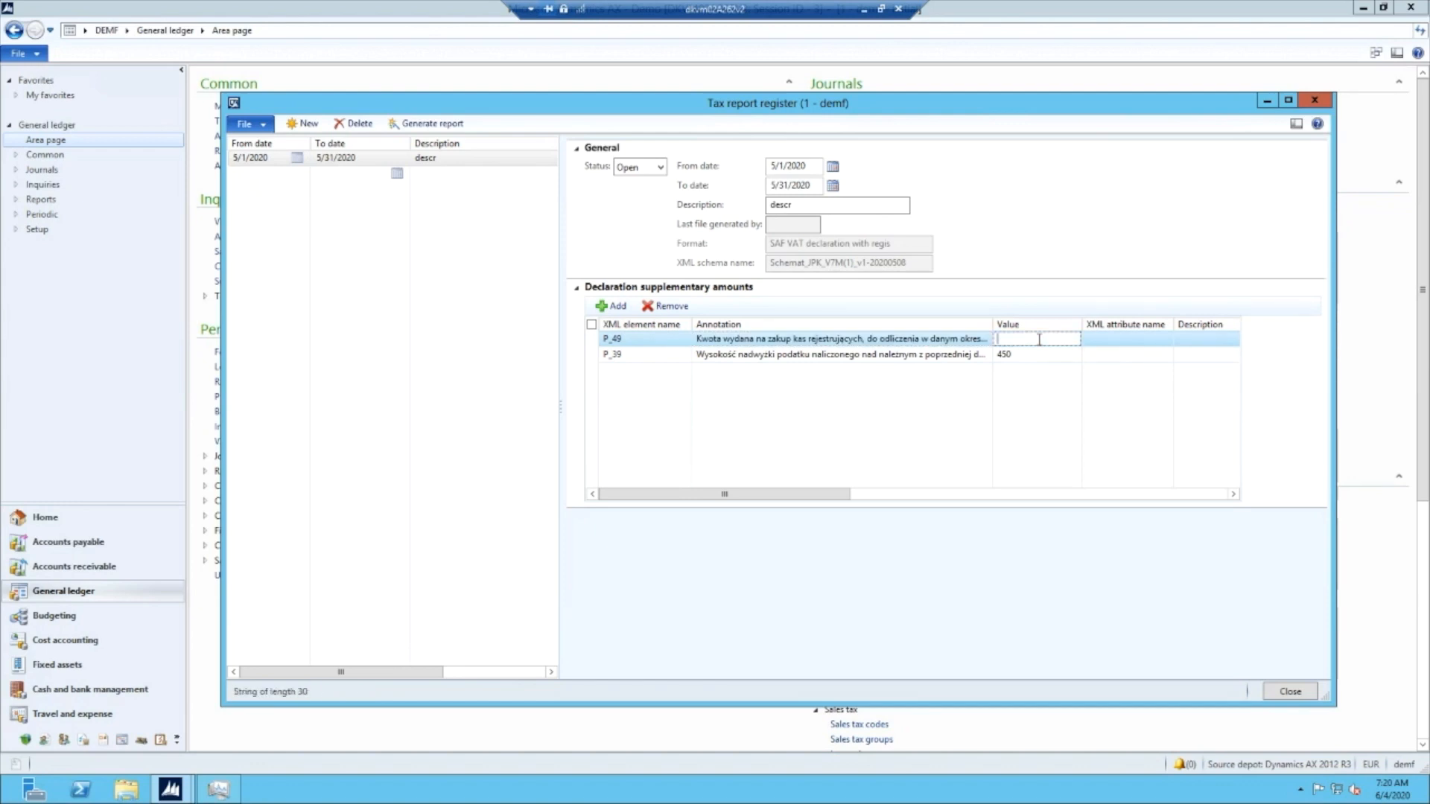
pyautogui.write('600')
pyautogui.click(1066, 220)
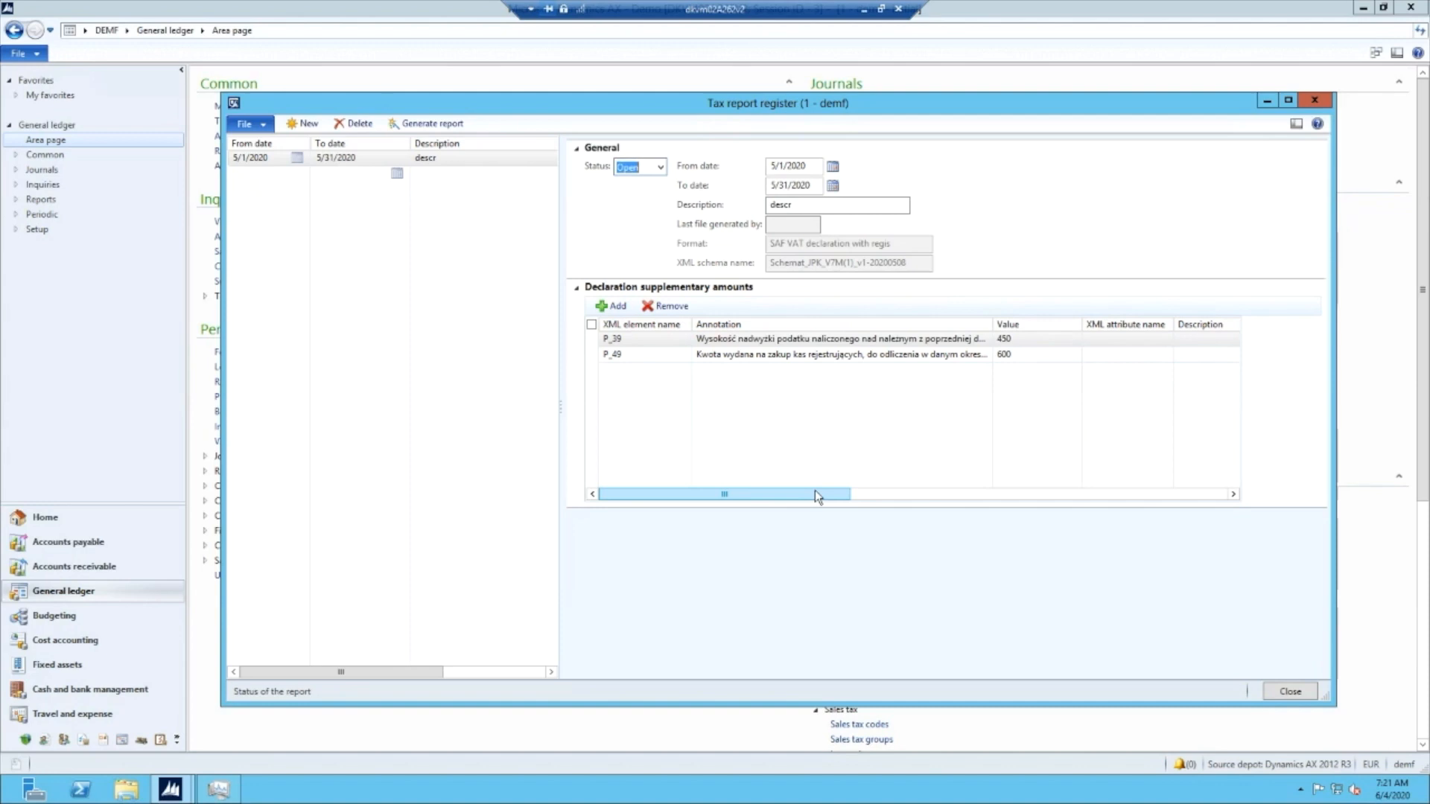
# - Generate the May 2020 report as 1.xml on the desktop, accepting the legal instructions and dismissing the message log
pyautogui.click(422, 129)
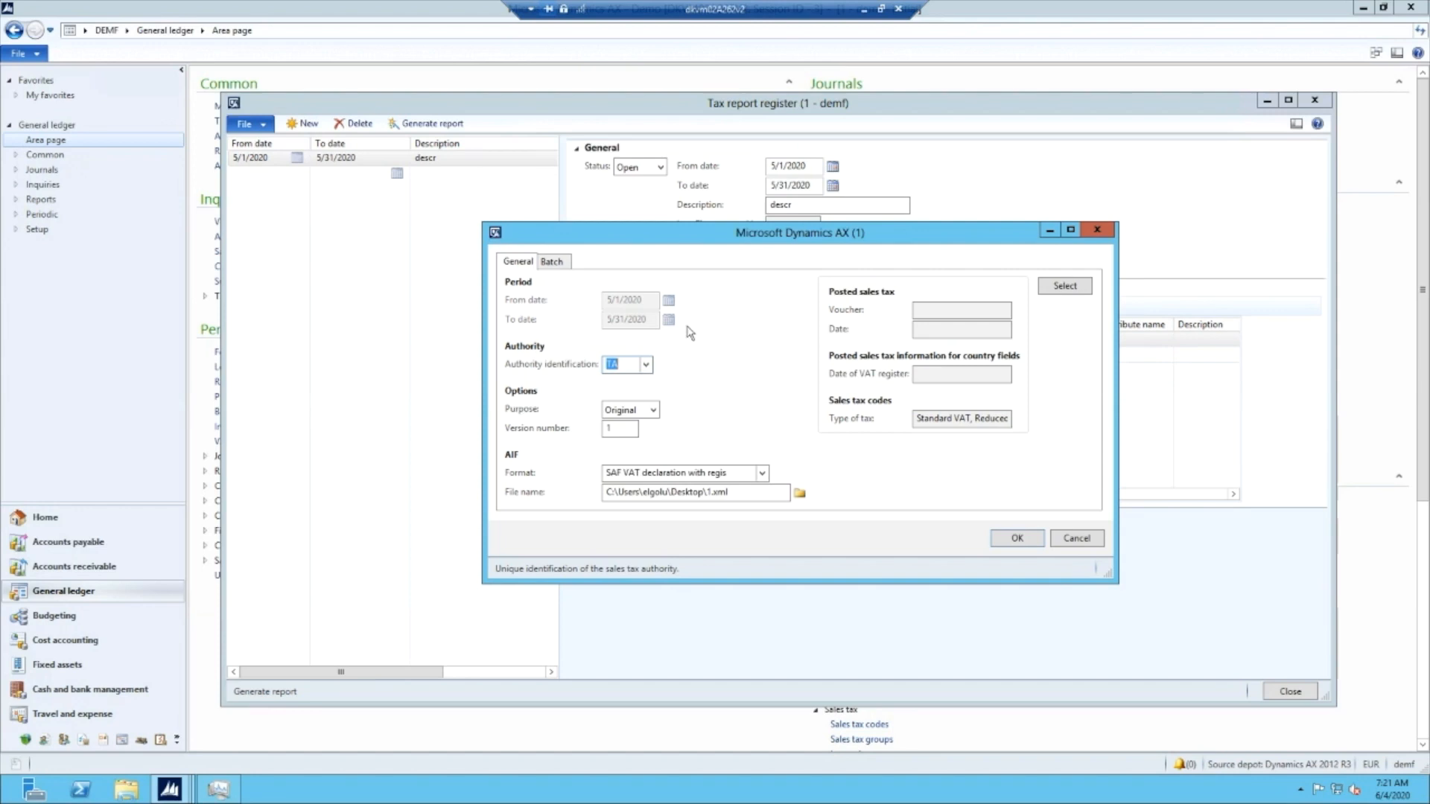
pyautogui.moveTo(736, 239); pyautogui.dragTo(717, 241)
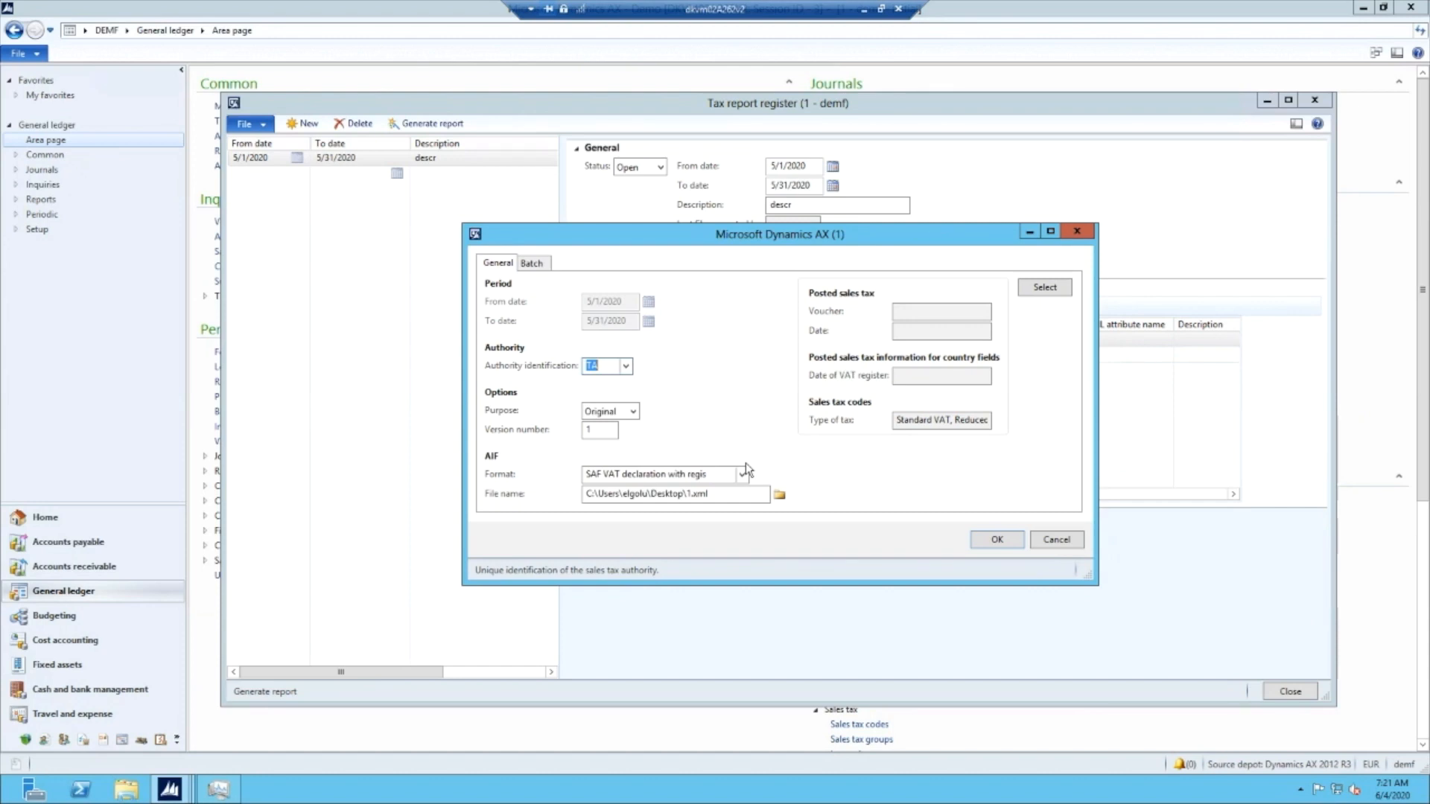
pyautogui.click(602, 435)
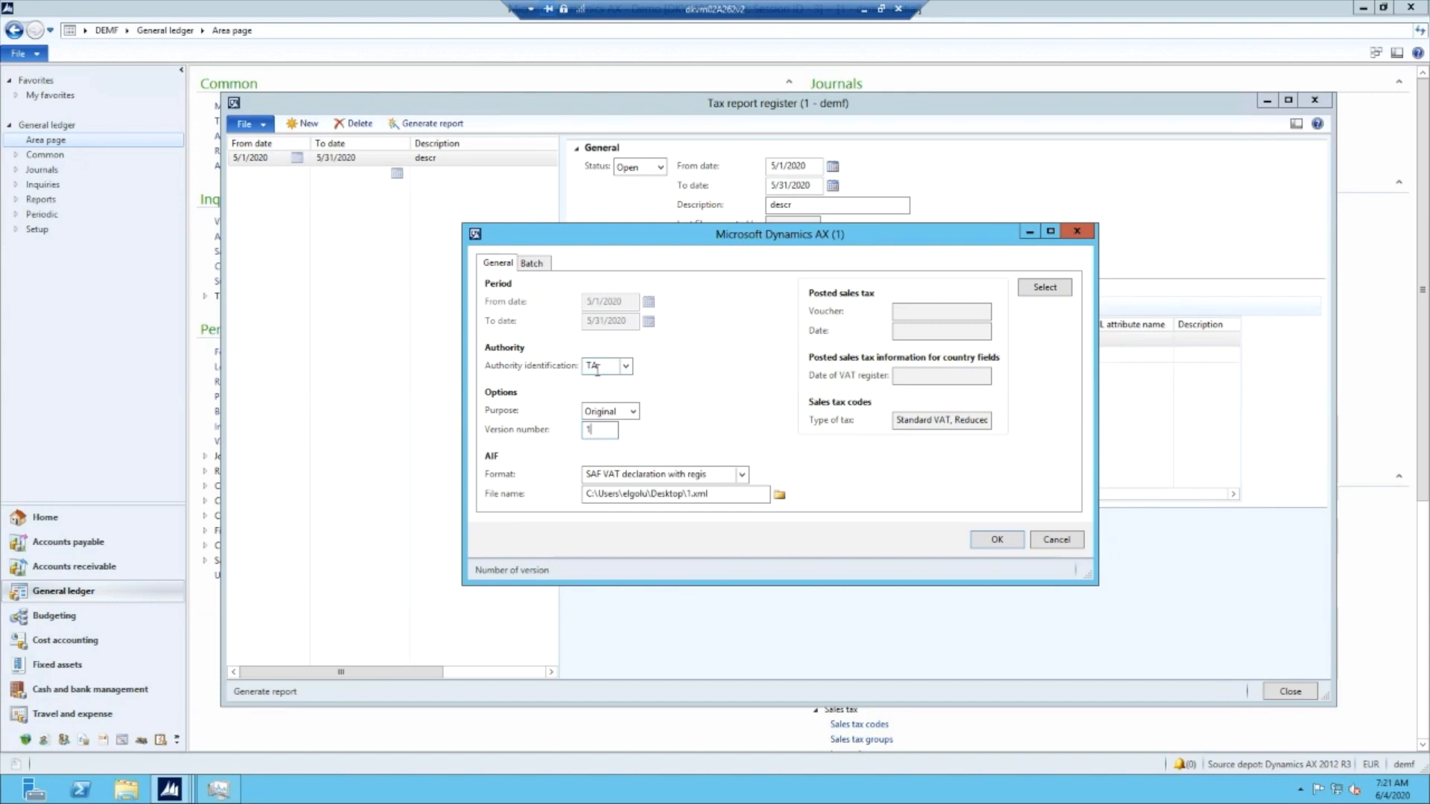
pyautogui.click(697, 476)
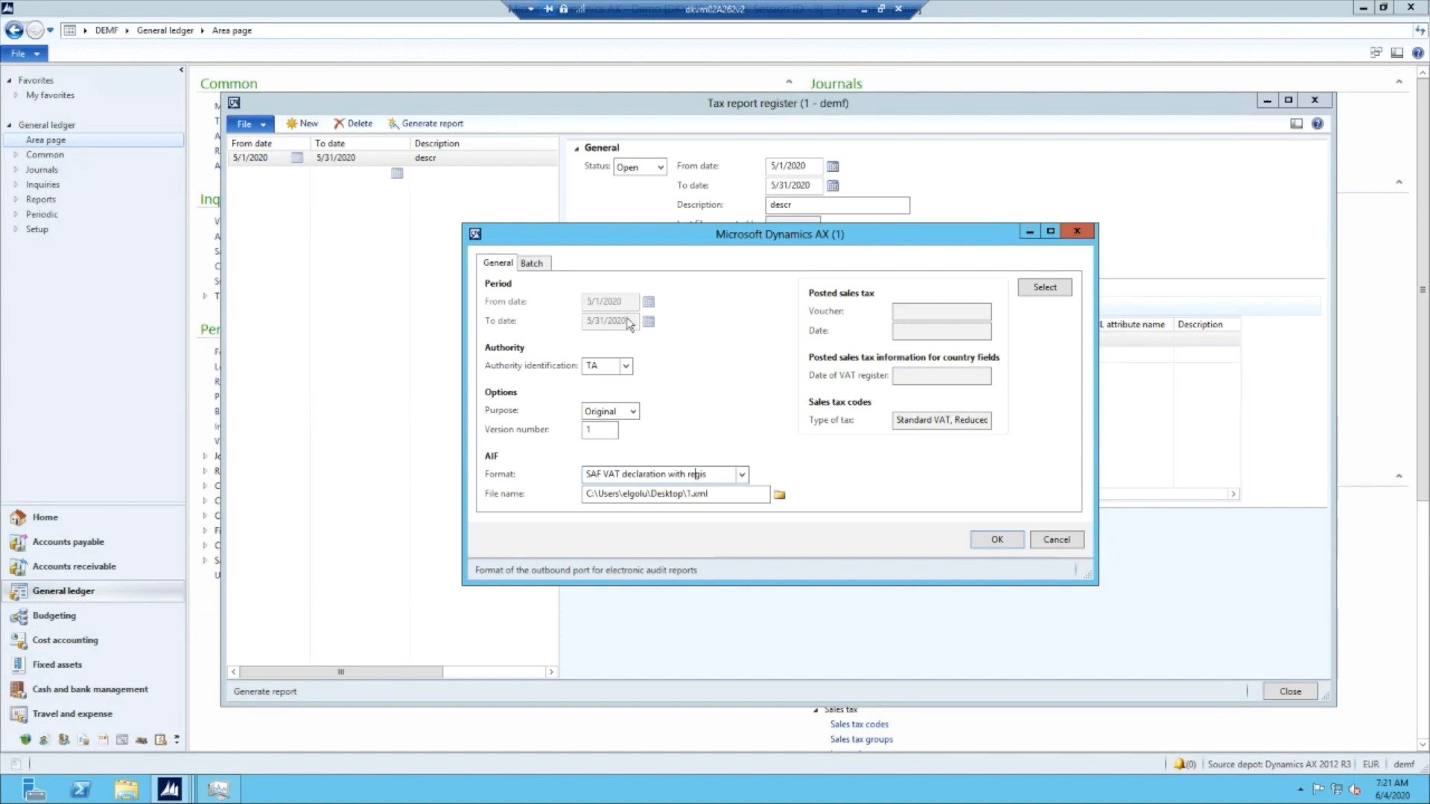
pyautogui.click(991, 543)
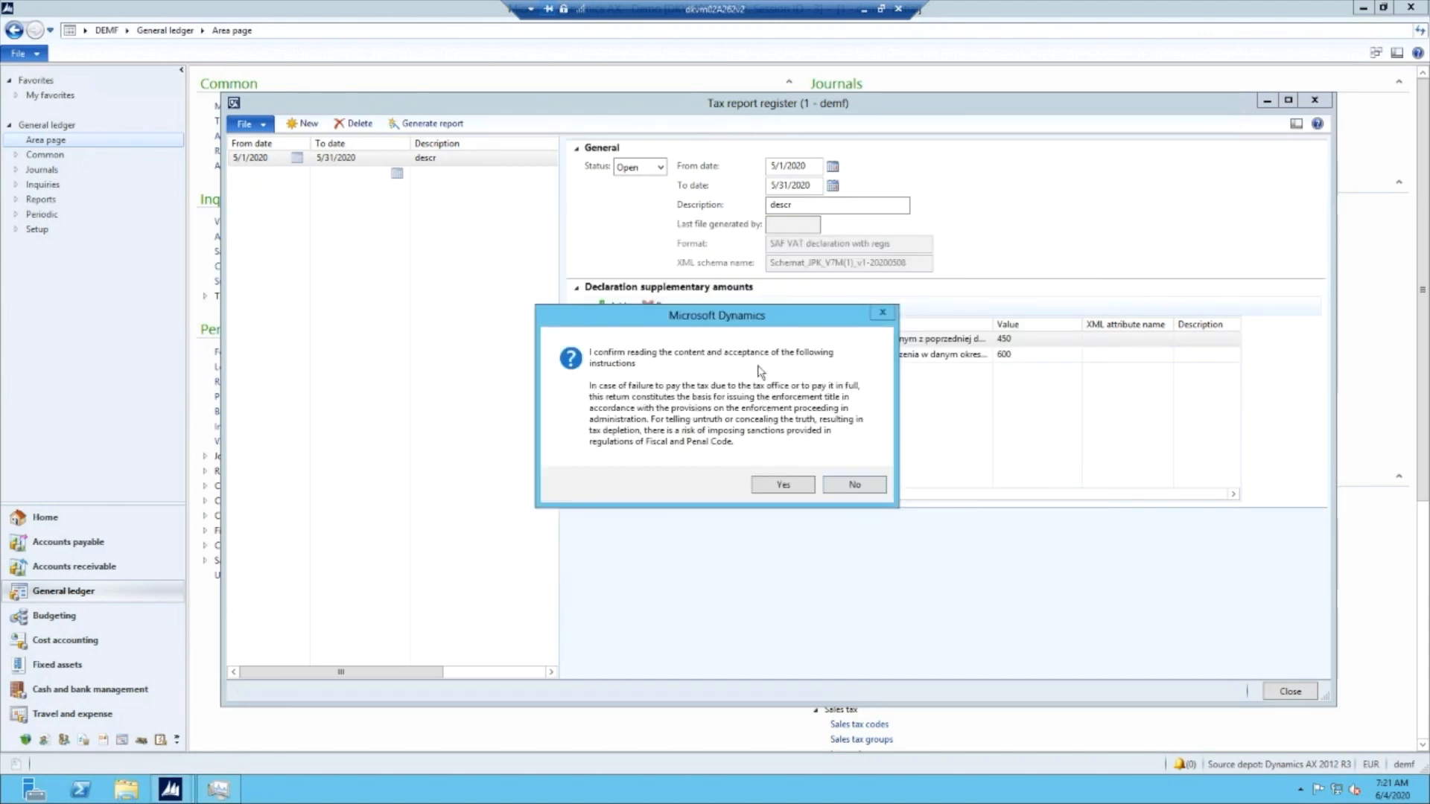
pyautogui.moveTo(741, 311); pyautogui.dragTo(771, 292)
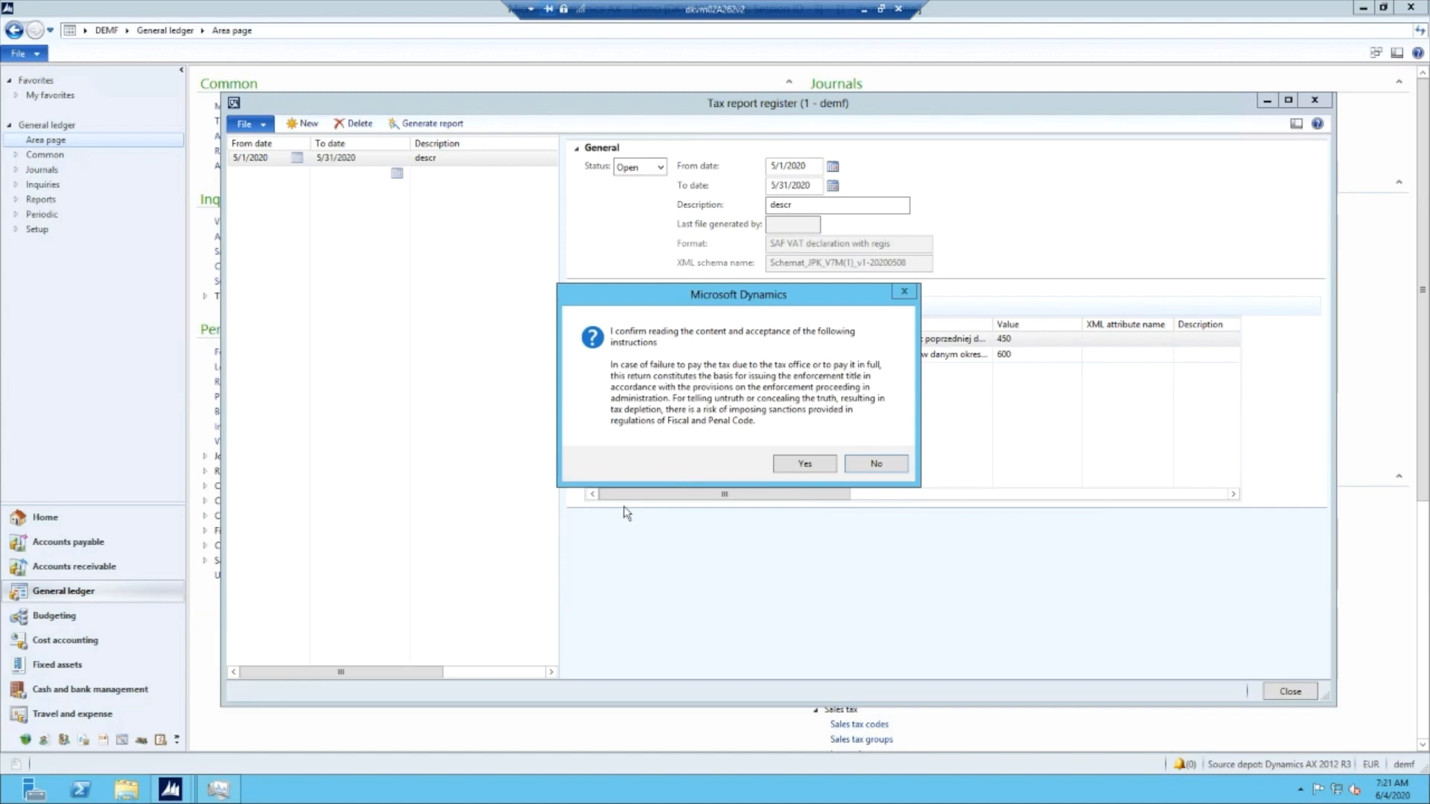
pyautogui.click(805, 464)
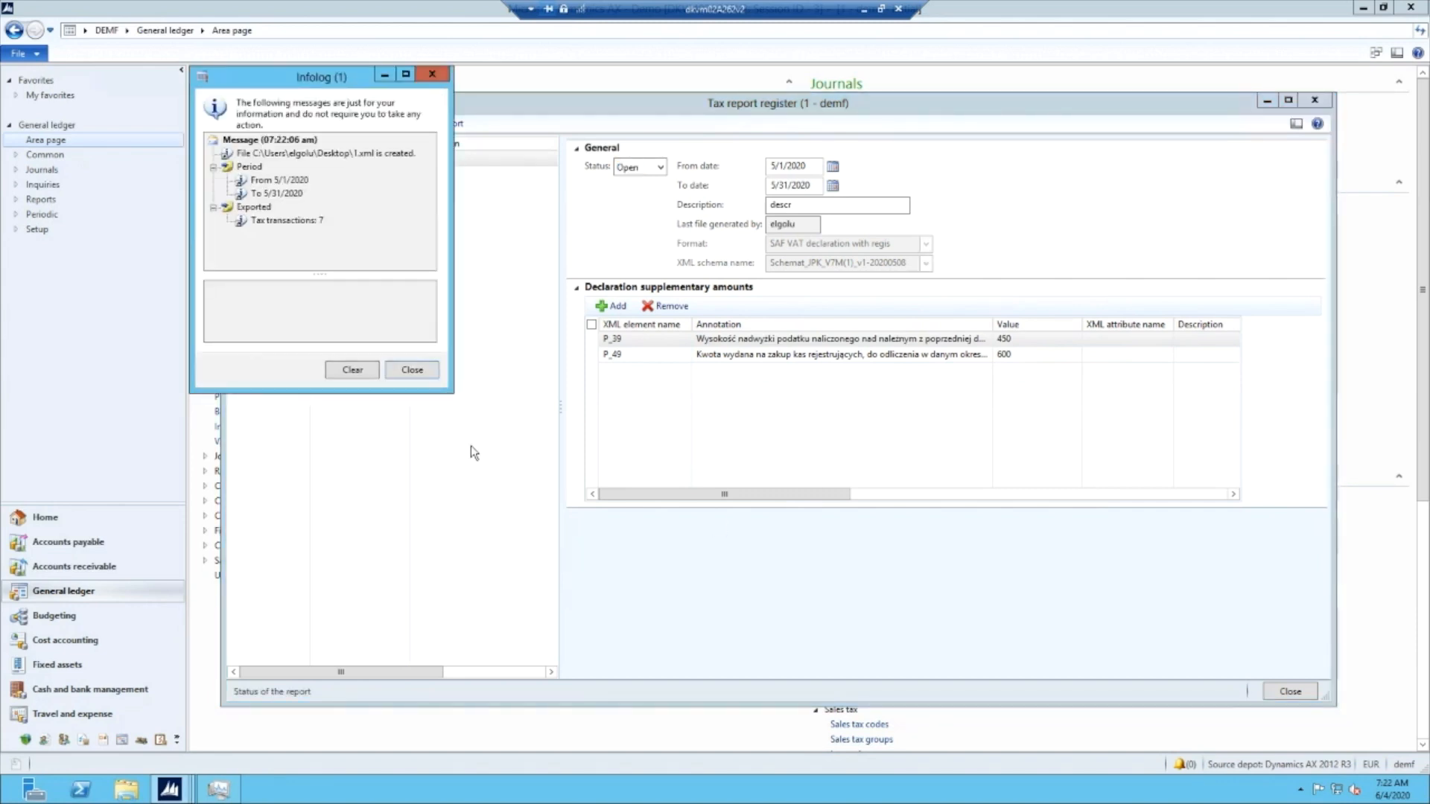
pyautogui.click(412, 370)
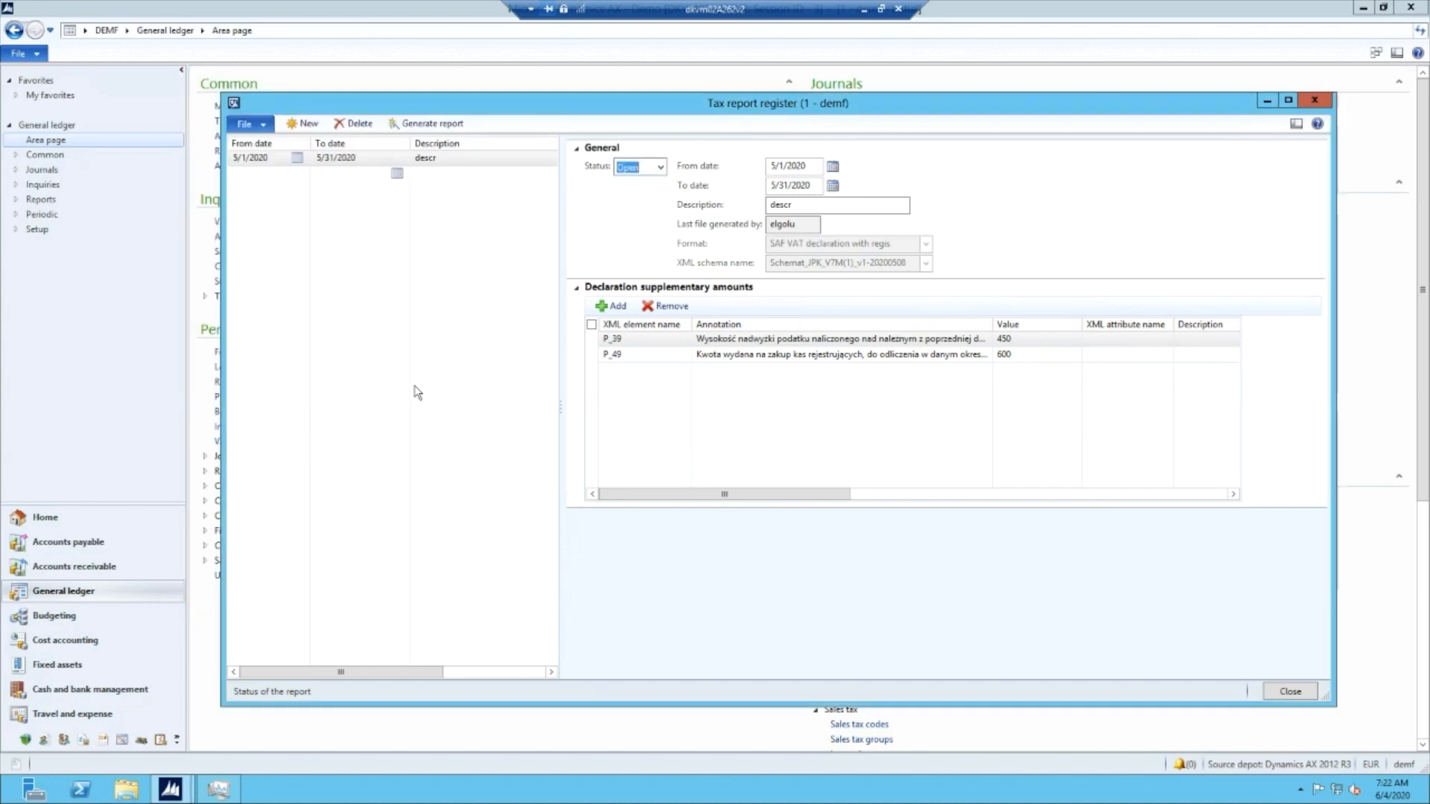
# - Switch to File Explorer, open 1.xml from the desktop in Internet Explorer, examine its declaration and register sections, and close it
pyautogui.click(125, 791)
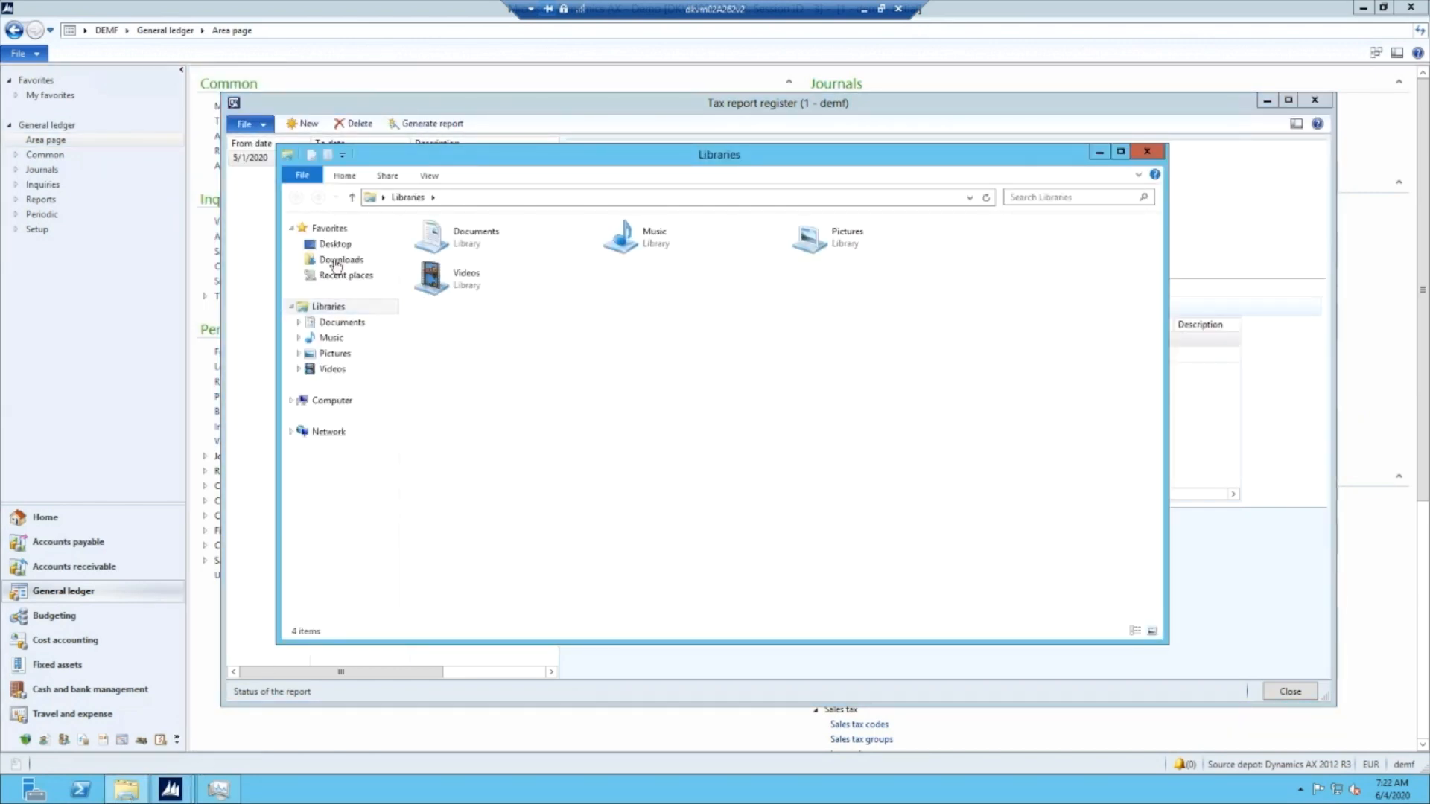
pyautogui.click(334, 245)
pyautogui.click(450, 322)
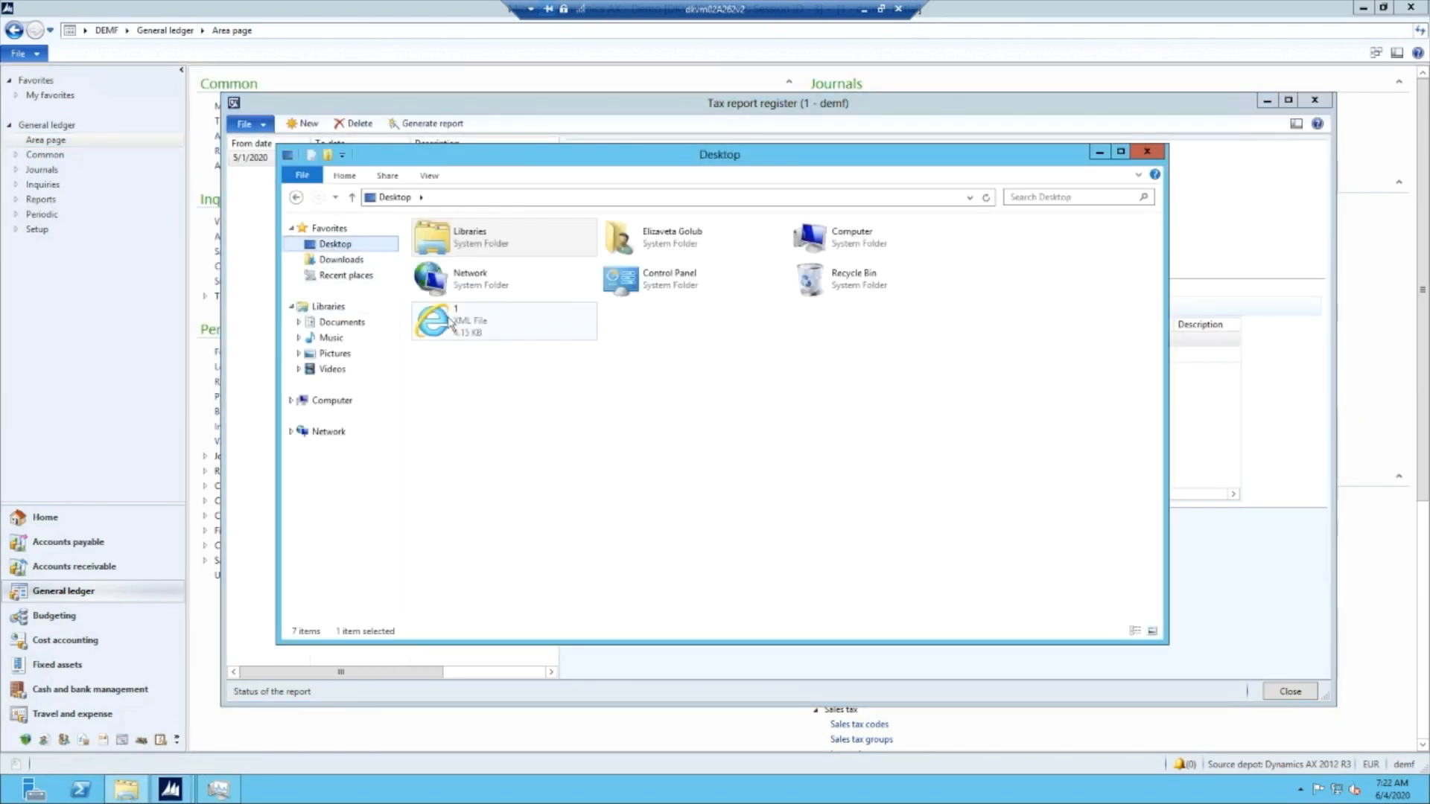
pyautogui.doubleClick(450, 322)
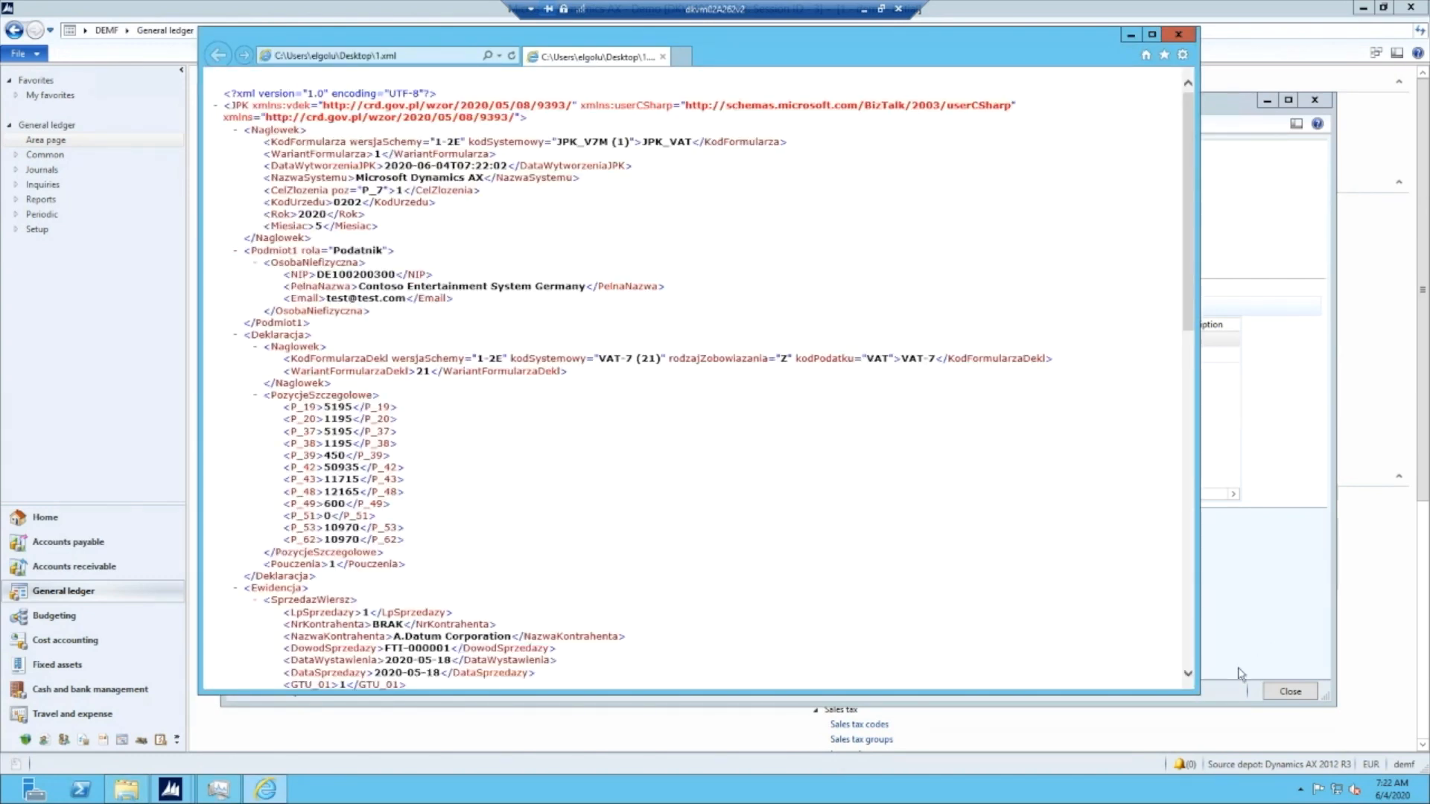
pyautogui.moveTo(1198, 693); pyautogui.dragTo(1256, 803)
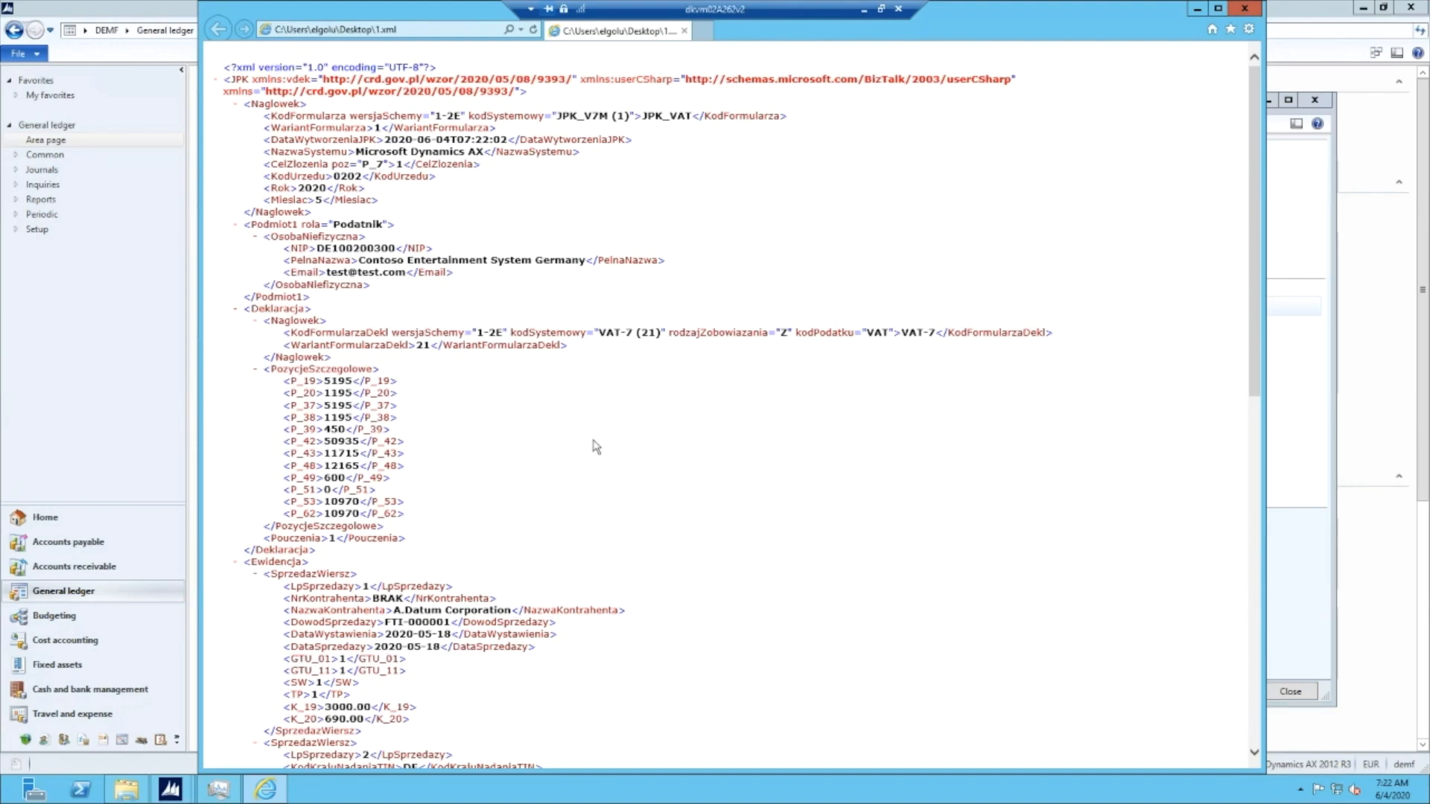
pyautogui.scroll(-6, 528, 488)
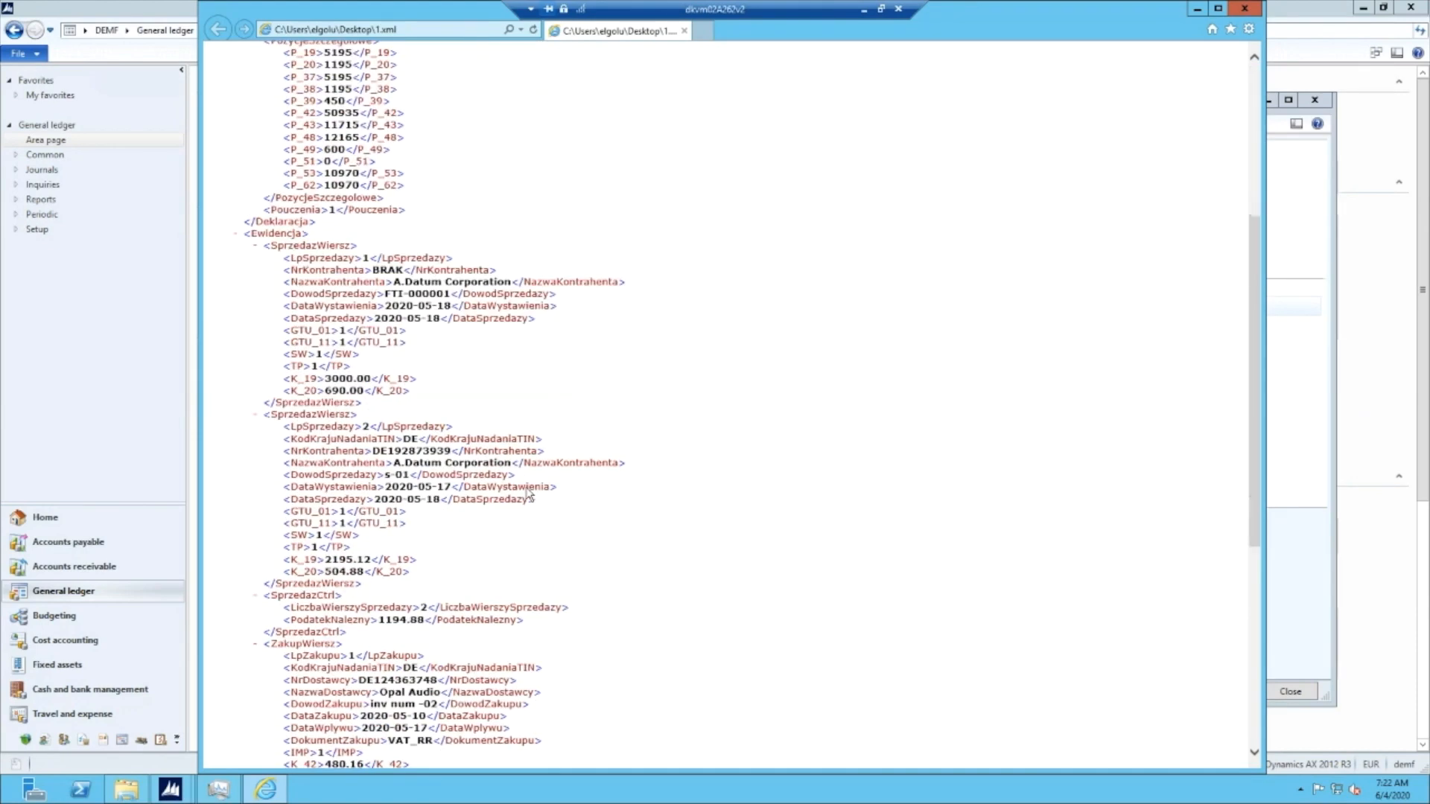
pyautogui.scroll(6, 637, 510)
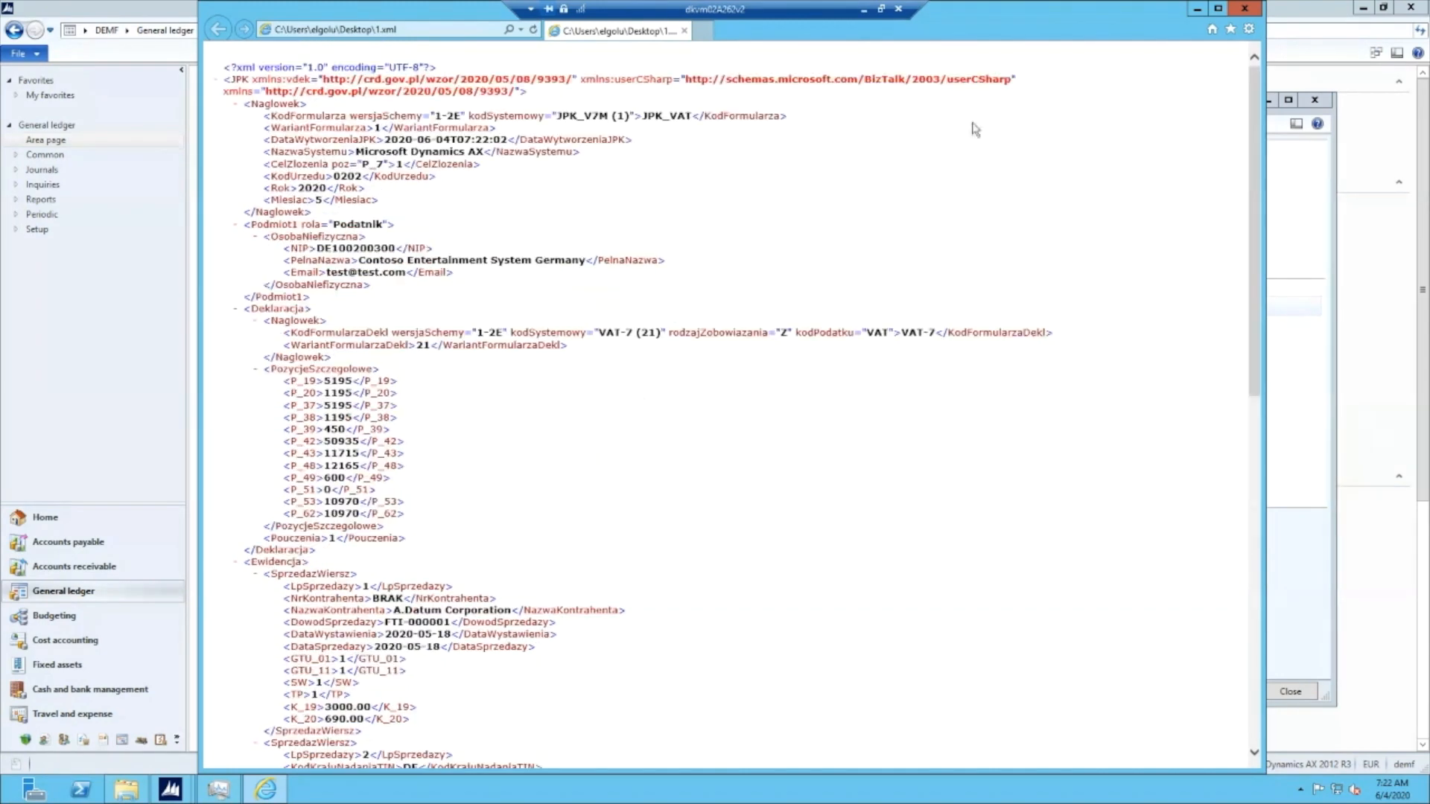
pyautogui.click(1244, 10)
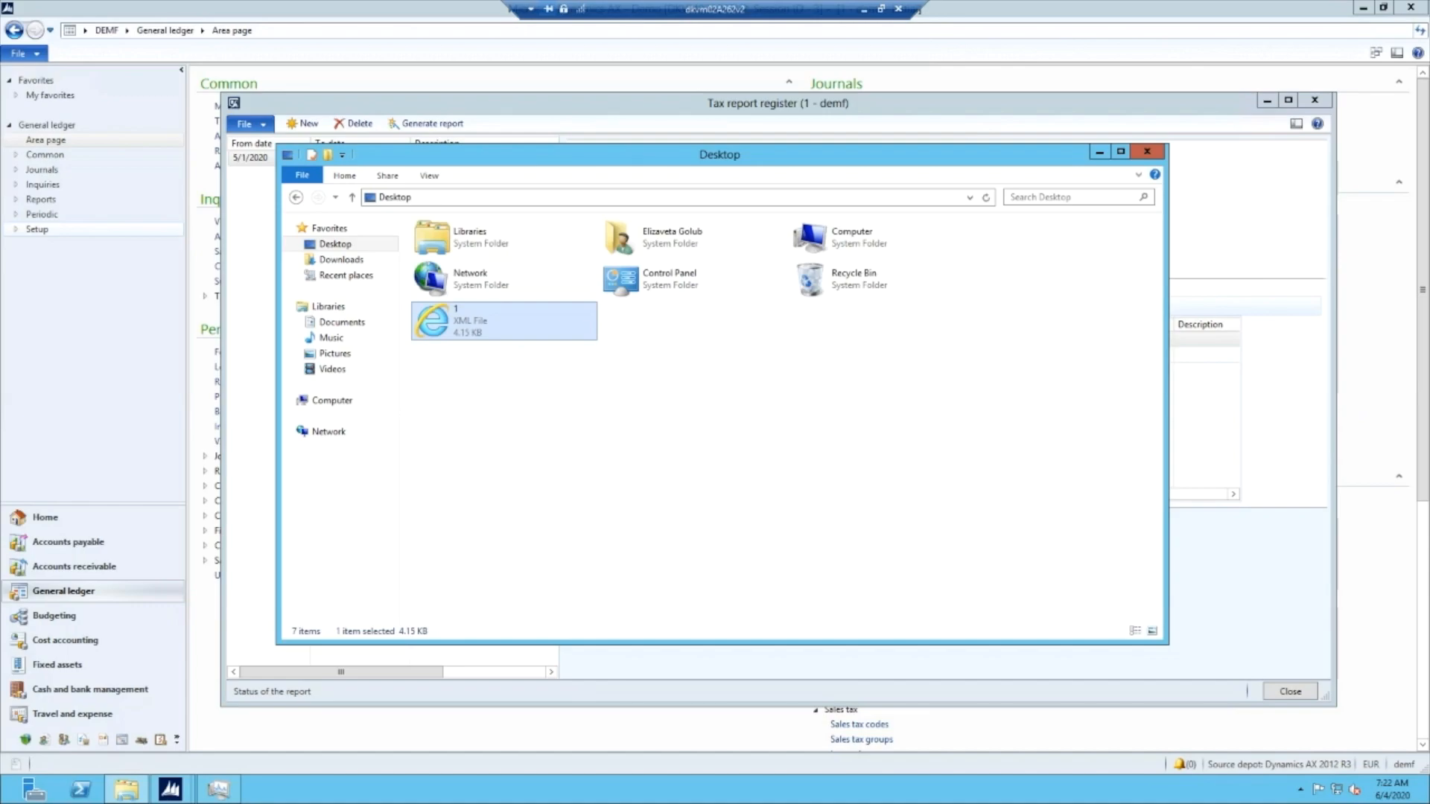